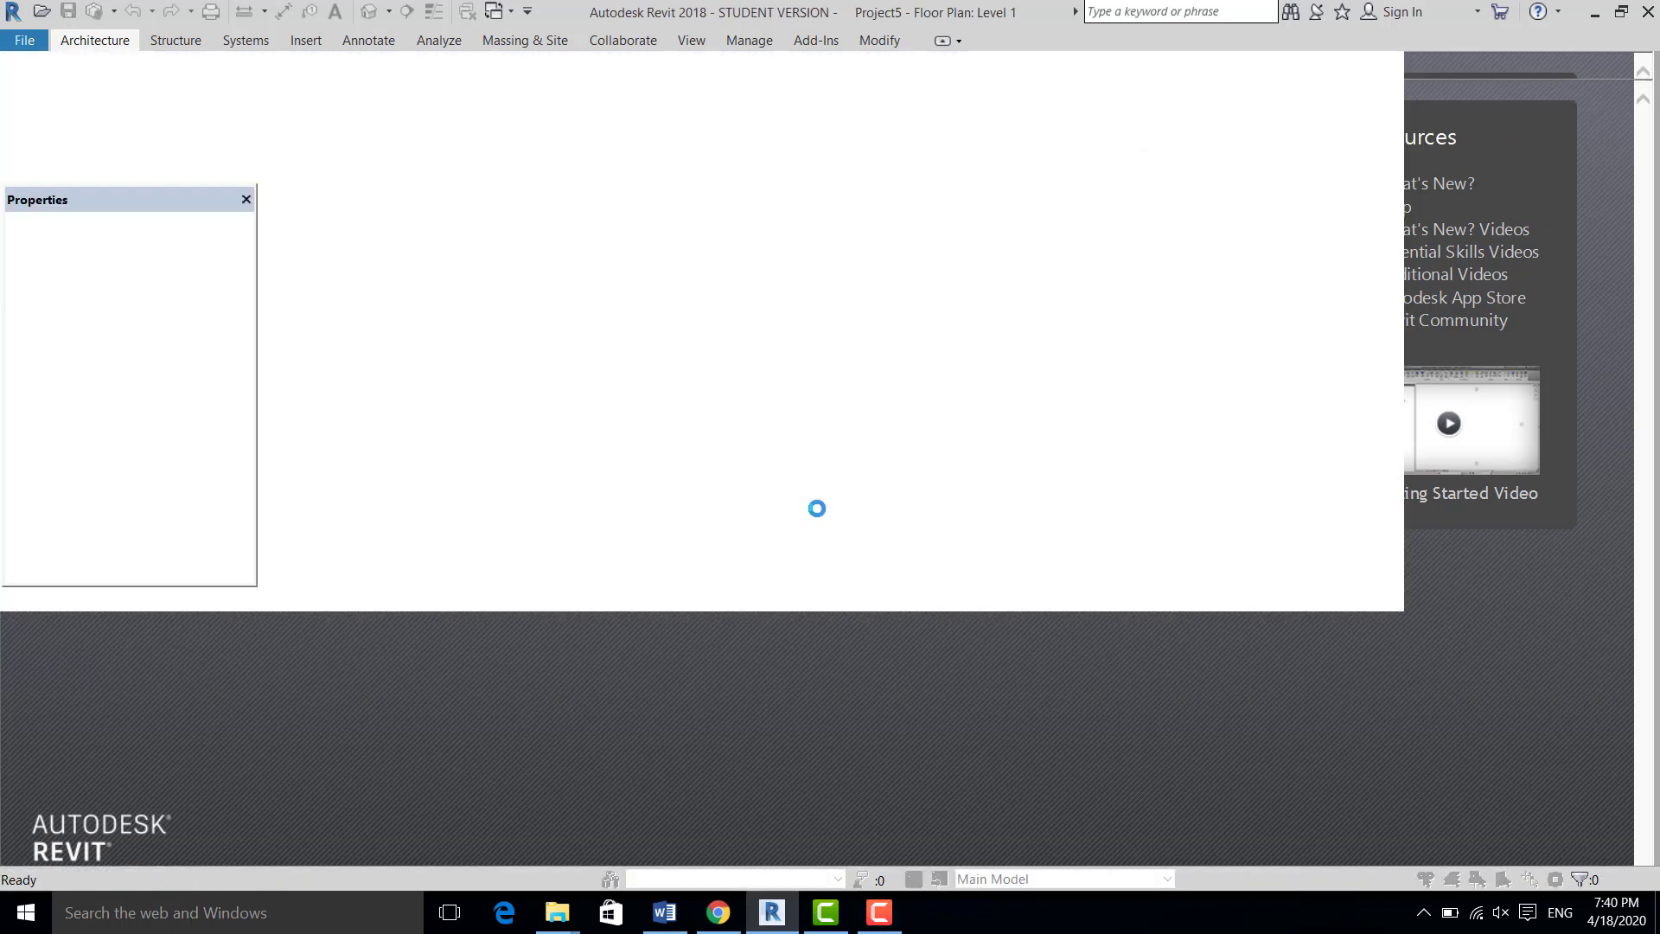
Set the project's length units to meters
scroll(821, 533, "down", 1)
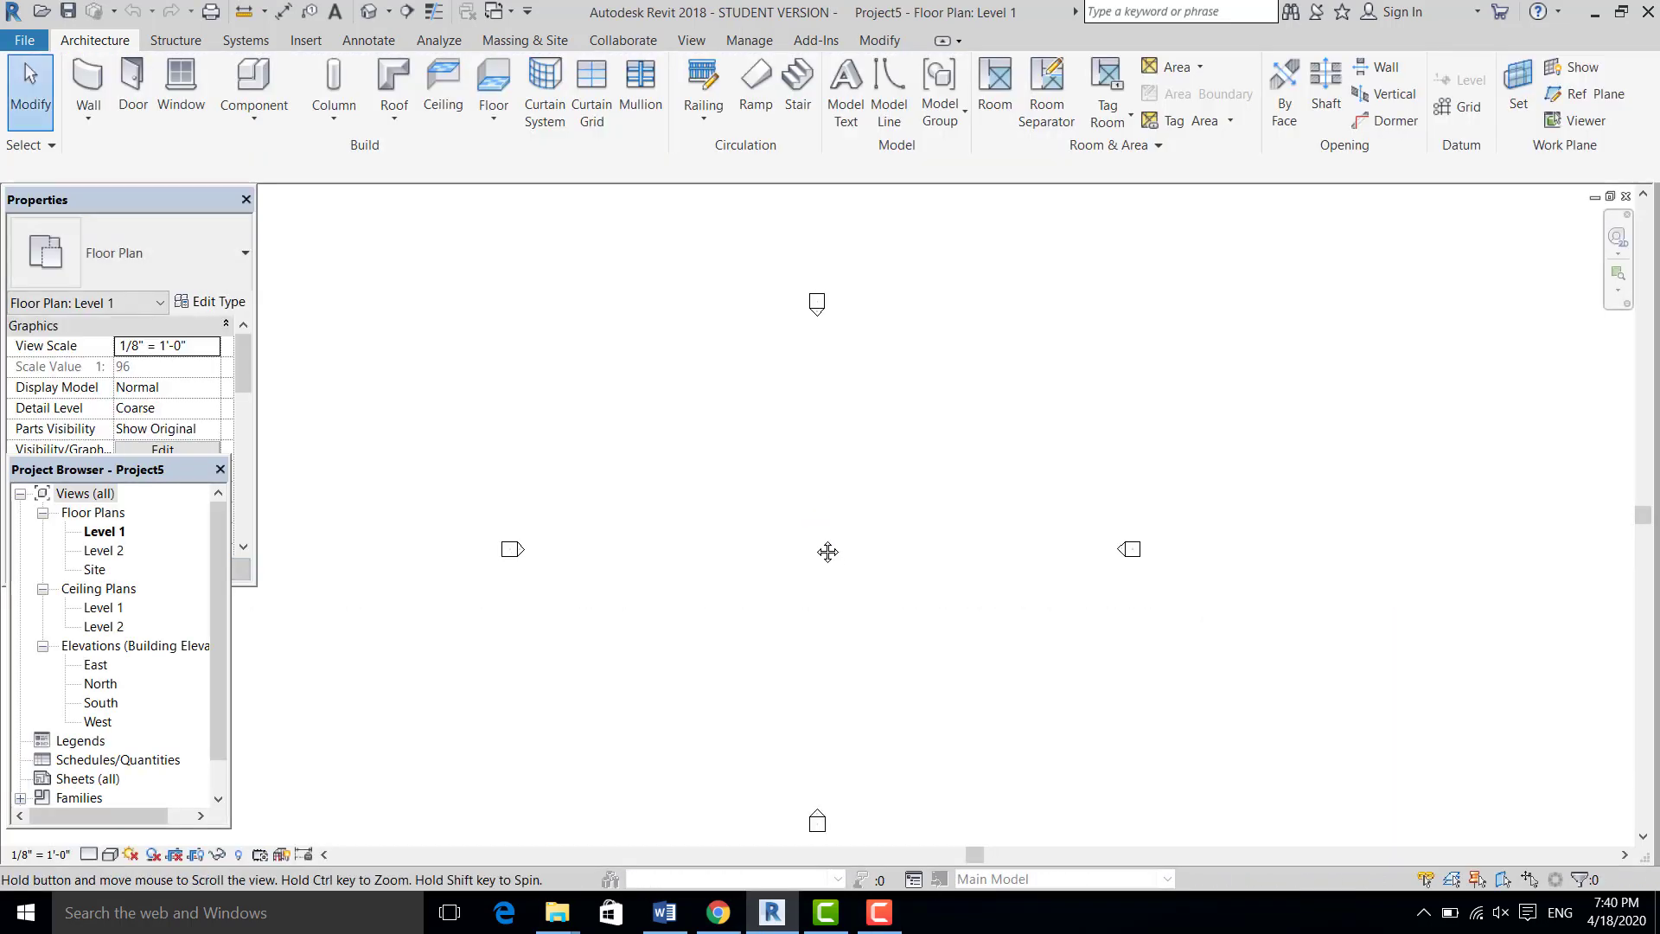
middle_click_drag(827, 548, 804, 485)
scroll(801, 485, "up", 1)
key("u")
key("n")
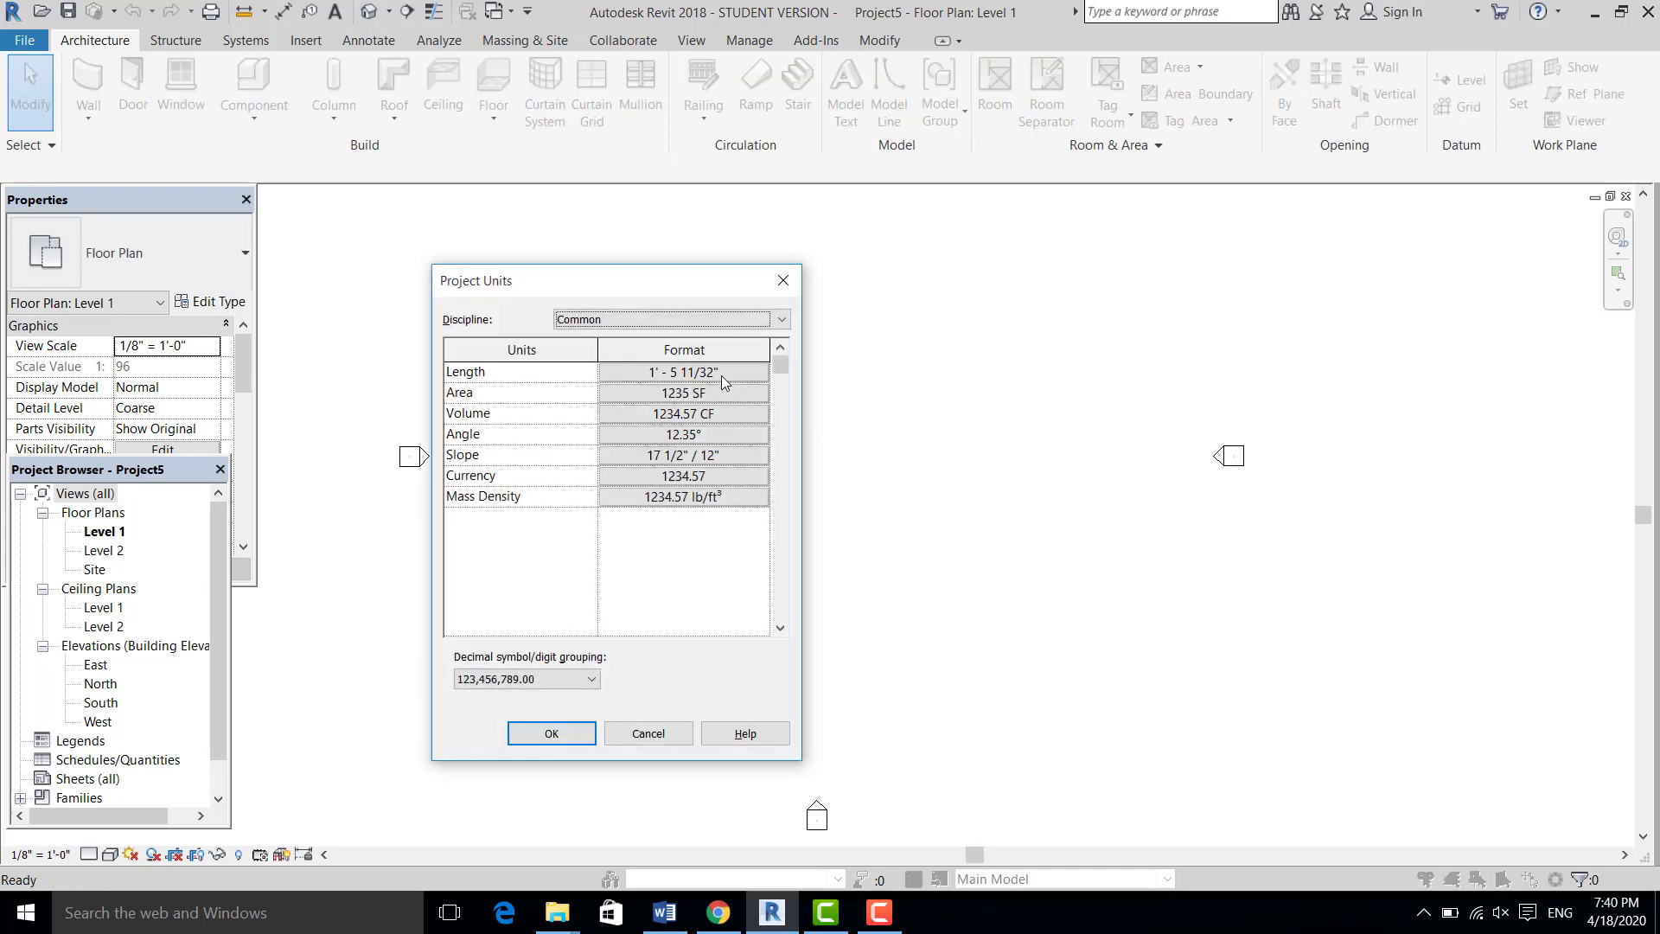
left_click(709, 373)
left_click(691, 407)
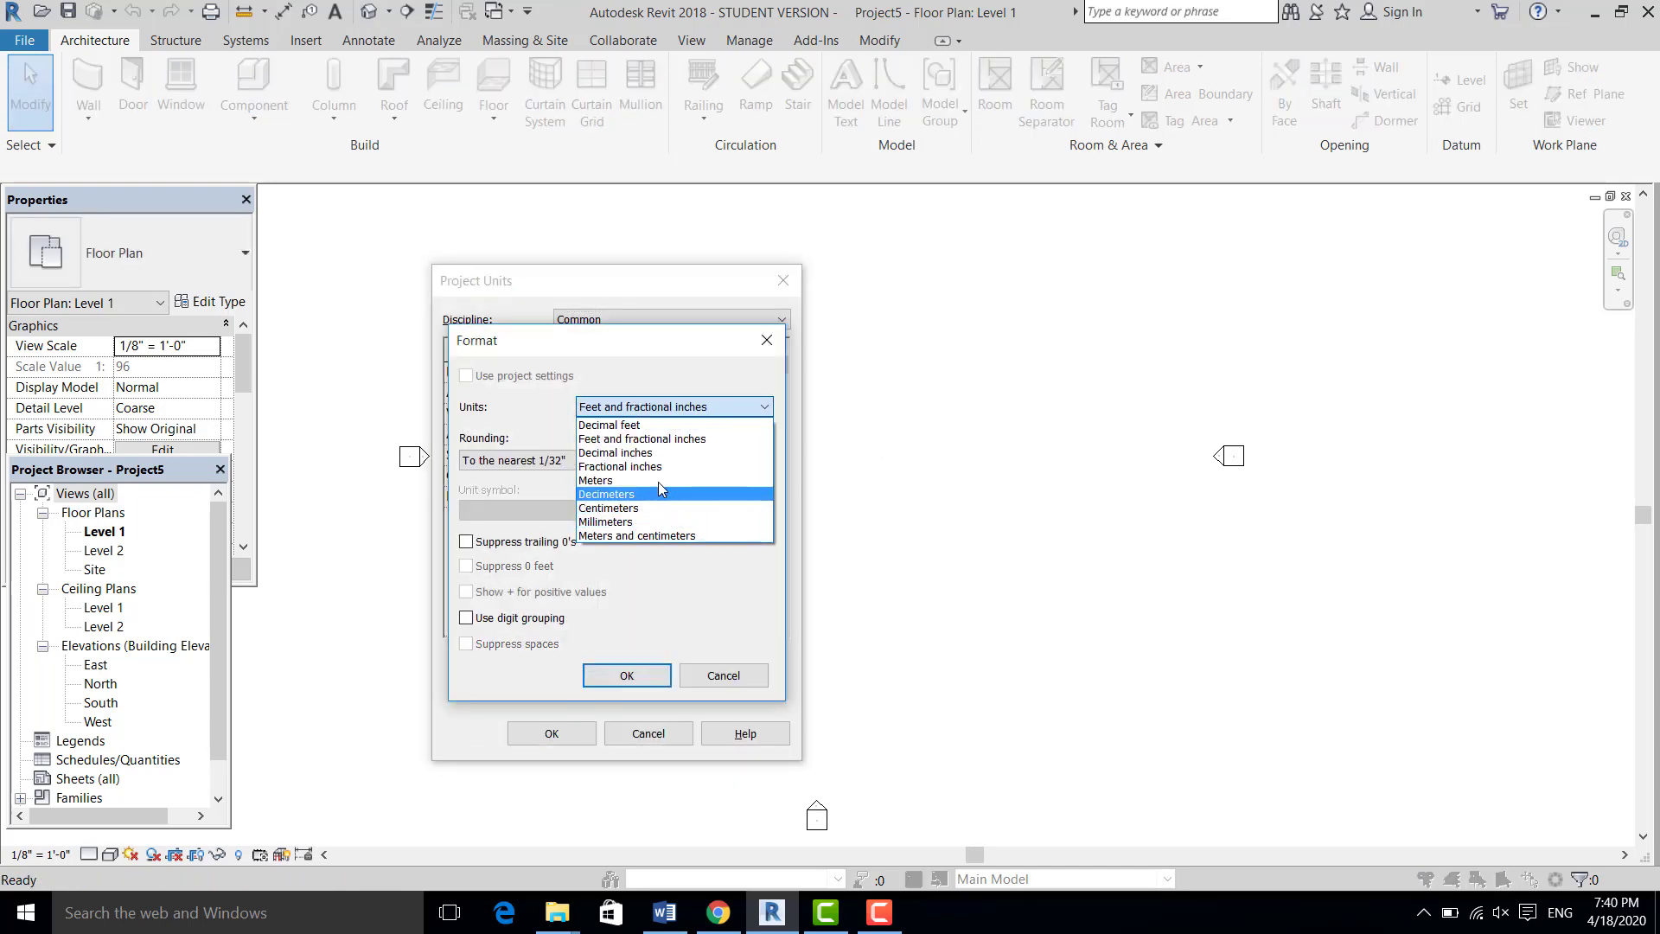
left_click(605, 481)
left_click(626, 675)
left_click(552, 734)
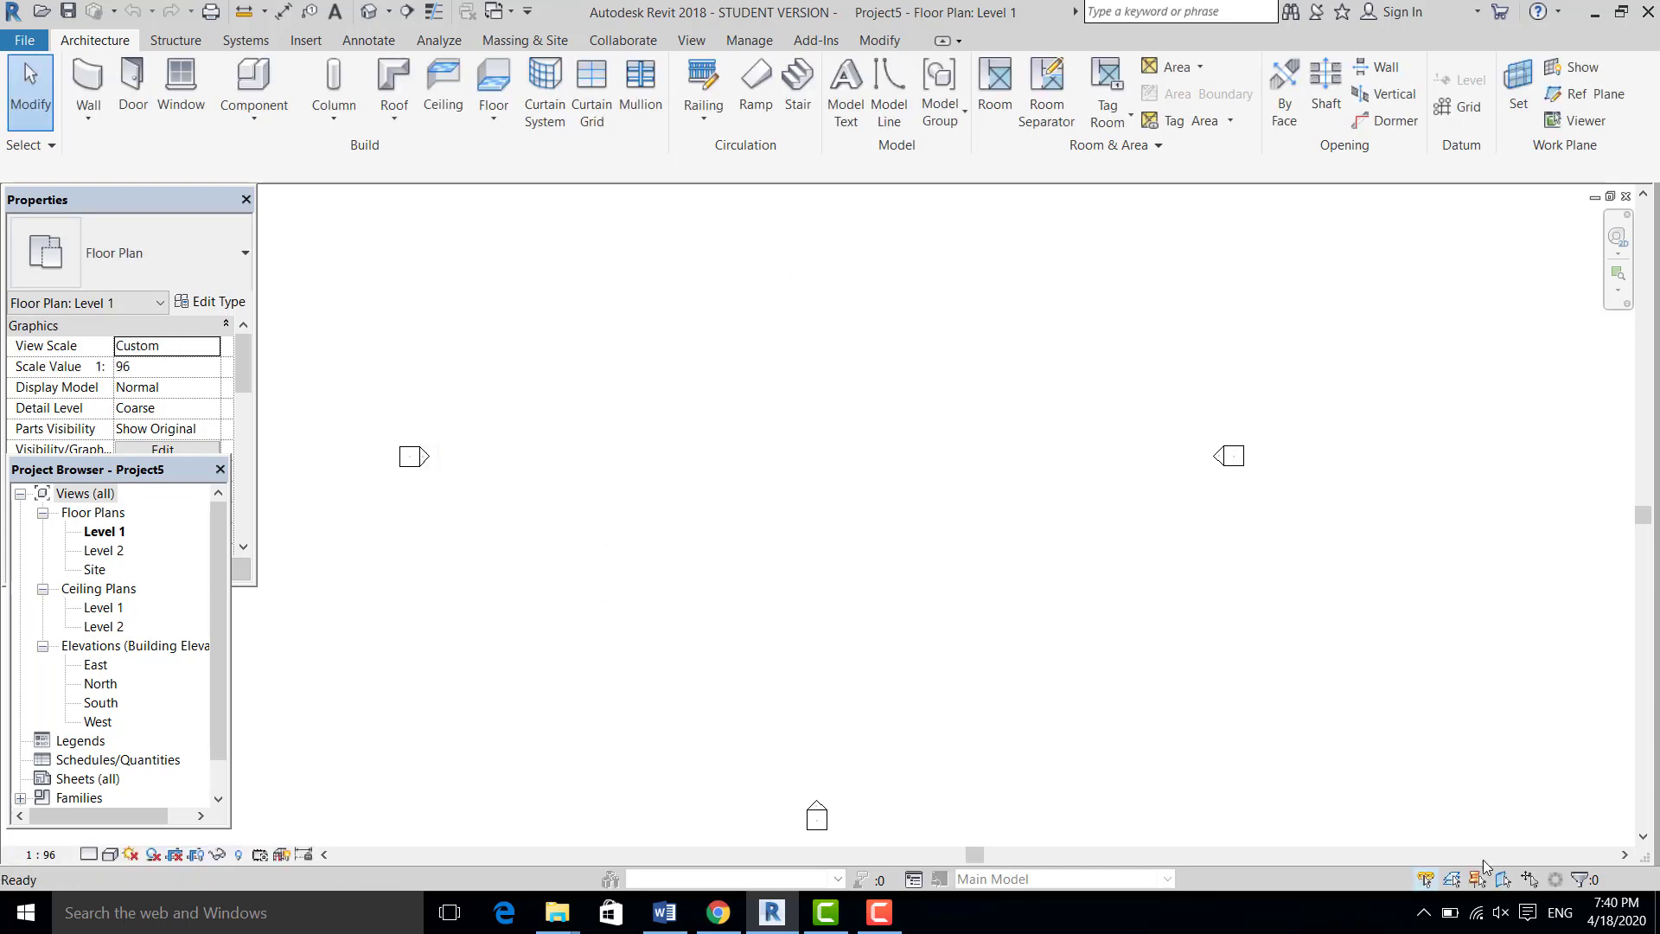
Draw a horizontal reference plane through the east and west elevation markers and name it 1
middle_click_drag(1283, 642, 1263, 597)
scroll(1155, 634, "up", 1)
middle_click_drag(1150, 634, 1093, 627)
key("r")
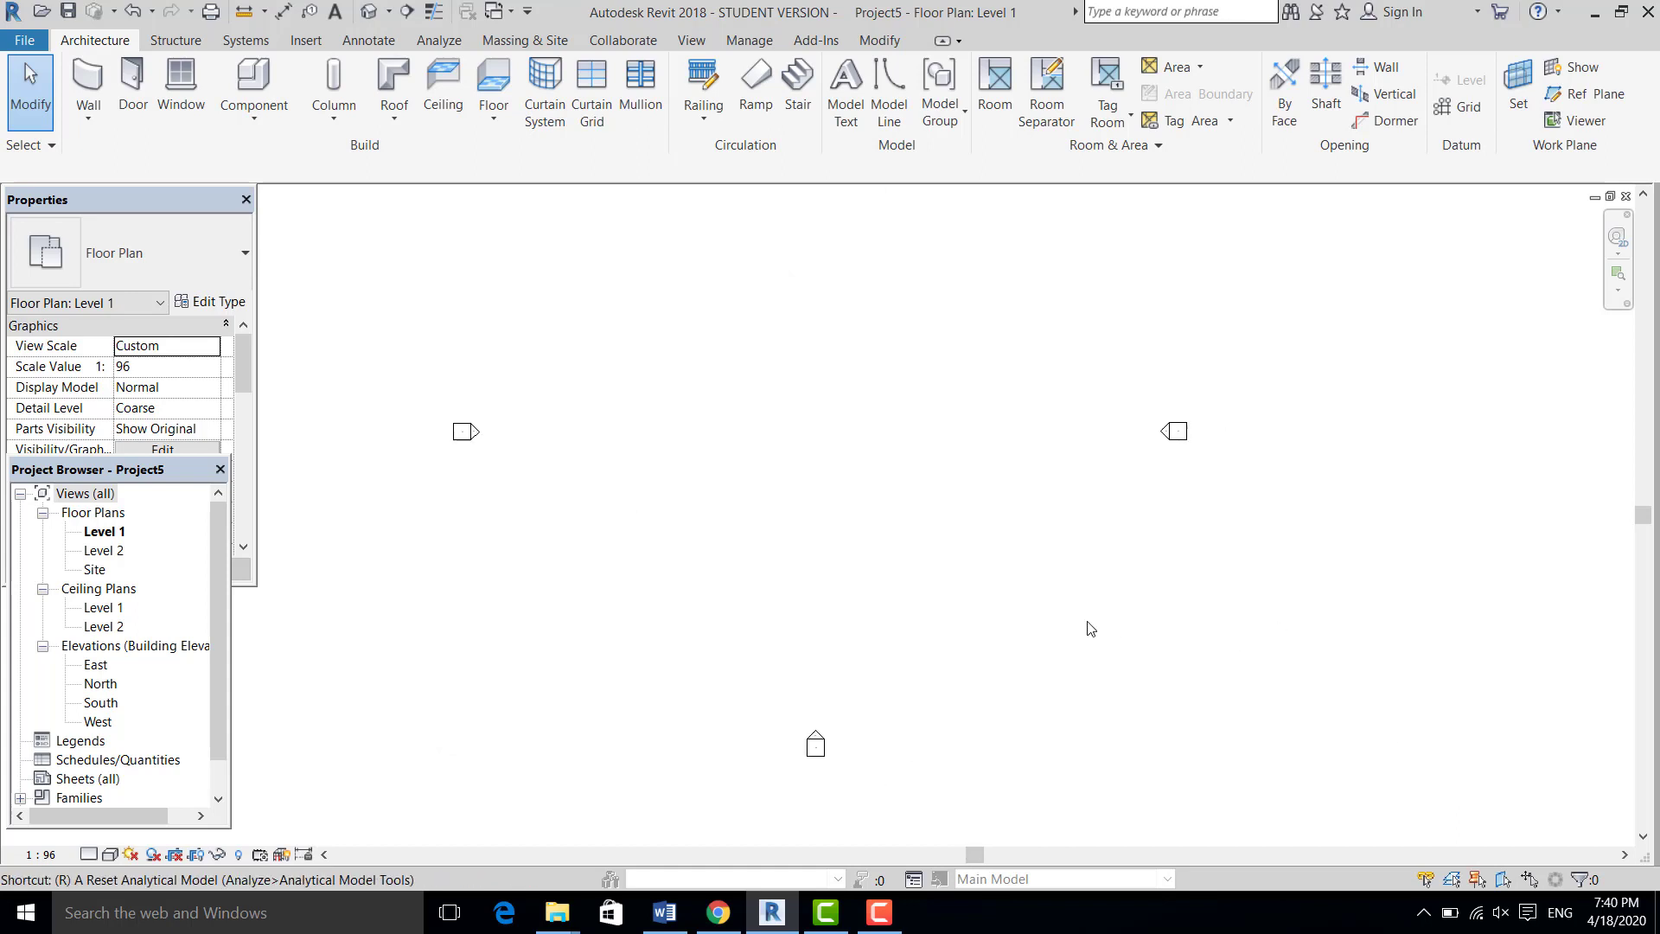
key("p")
left_click(413, 433)
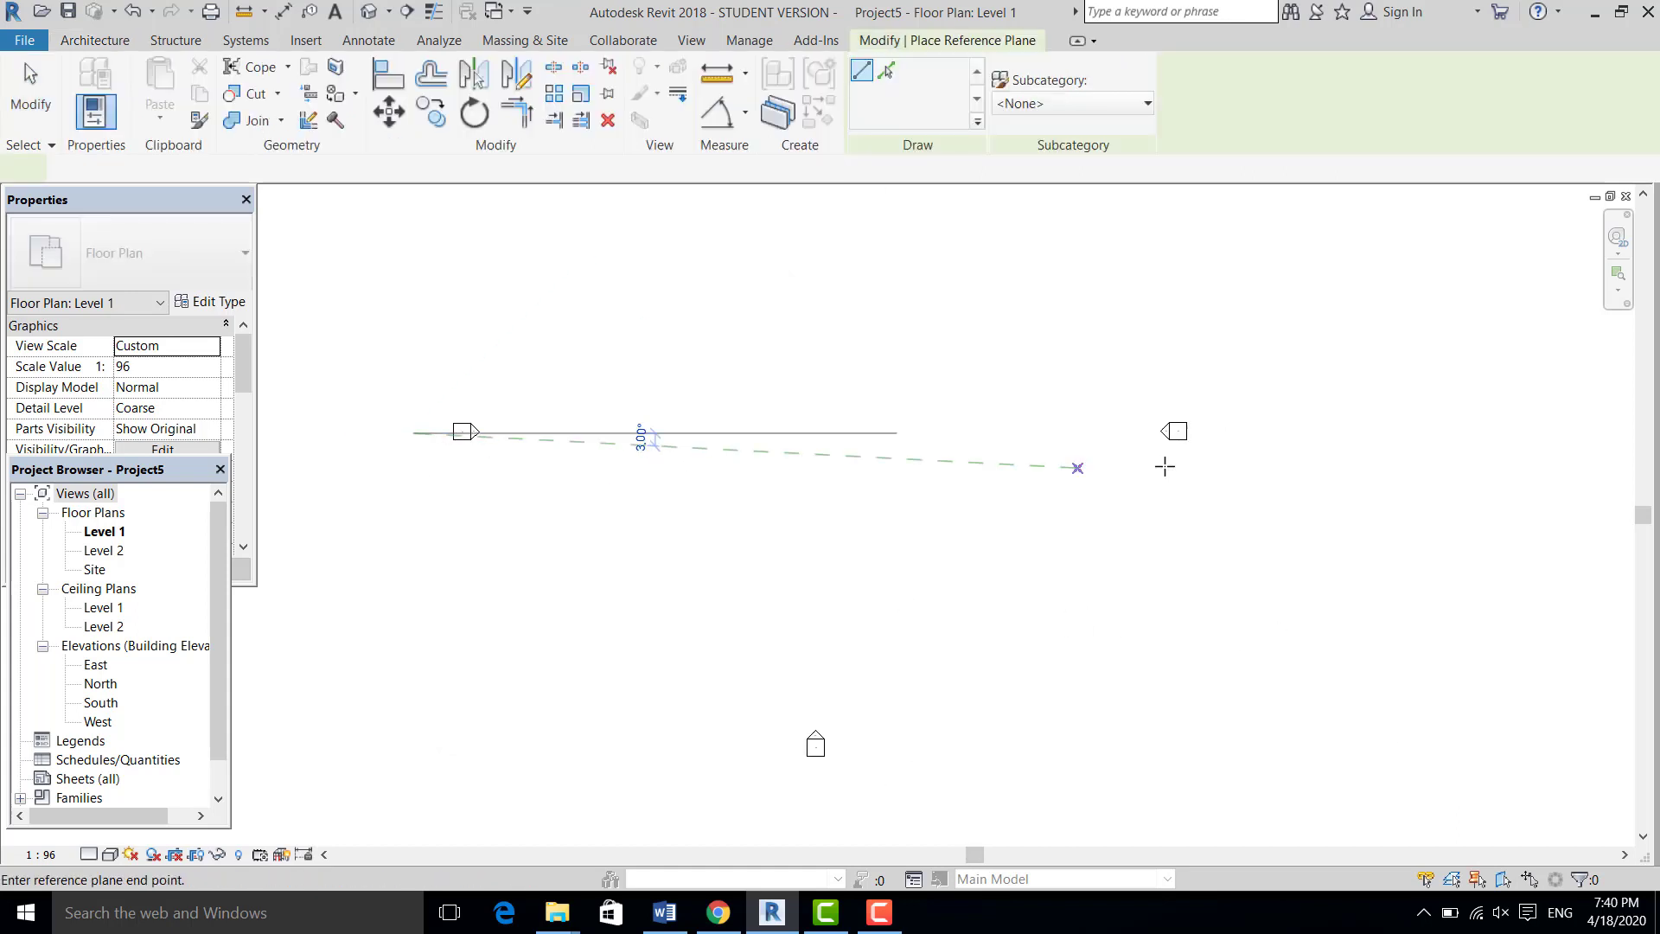
left_click(1220, 433)
left_click(1188, 444)
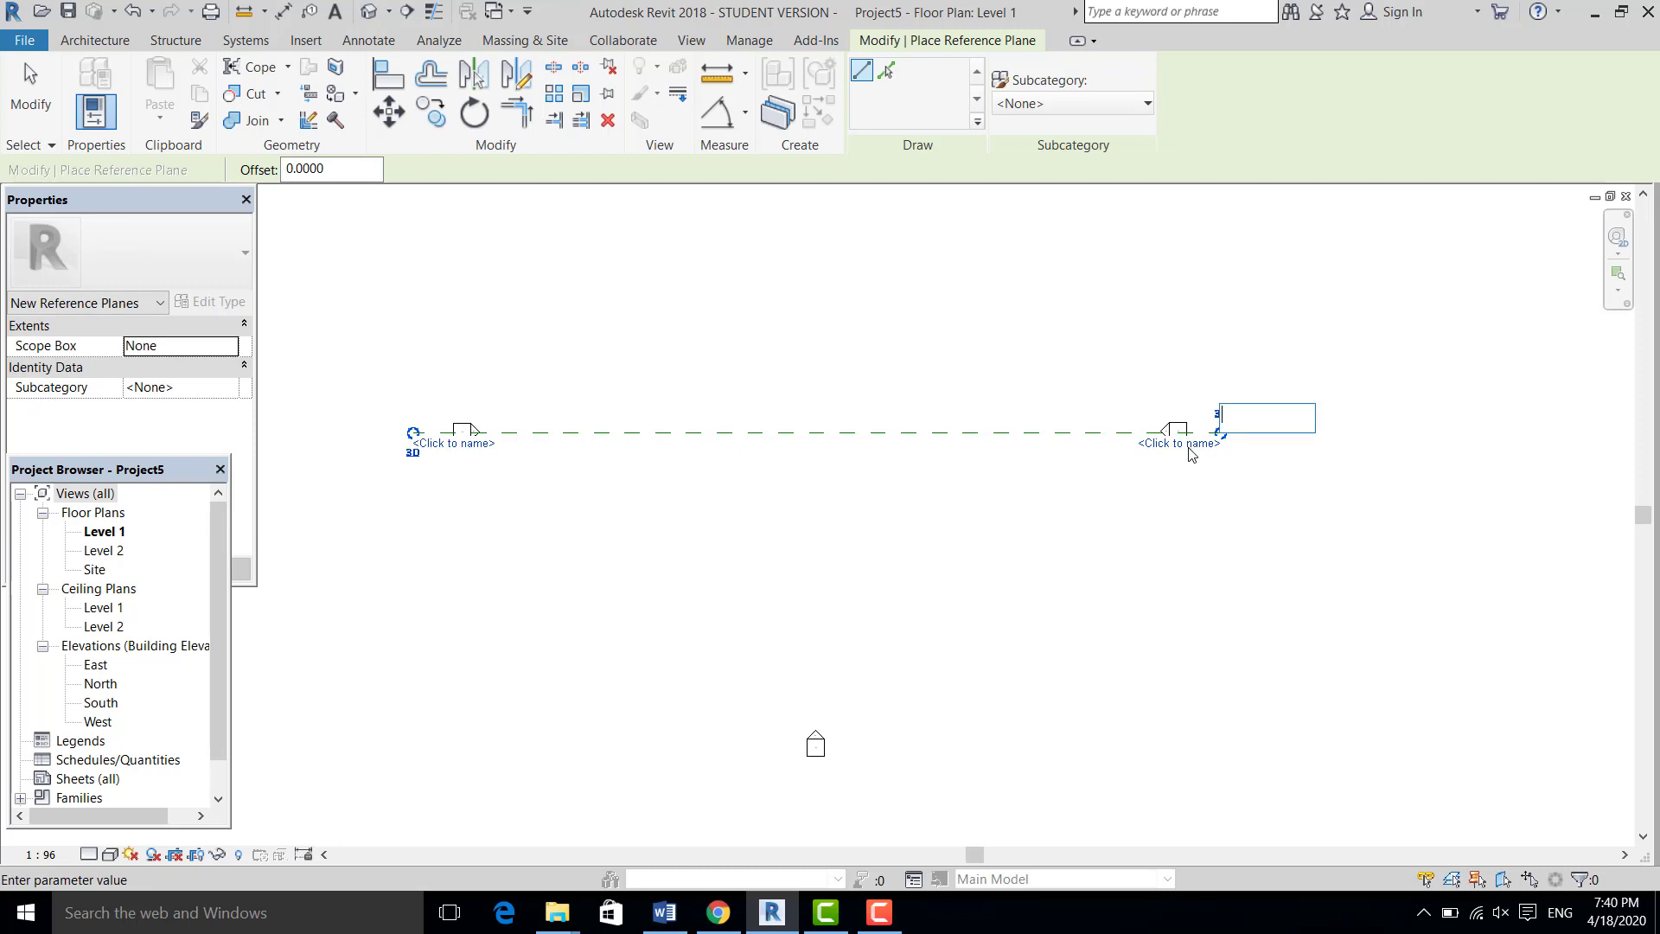
type("1")
key("Return")
Draw a vertical reference plane through the north and south elevation markers and name it 2
left_click(820, 769)
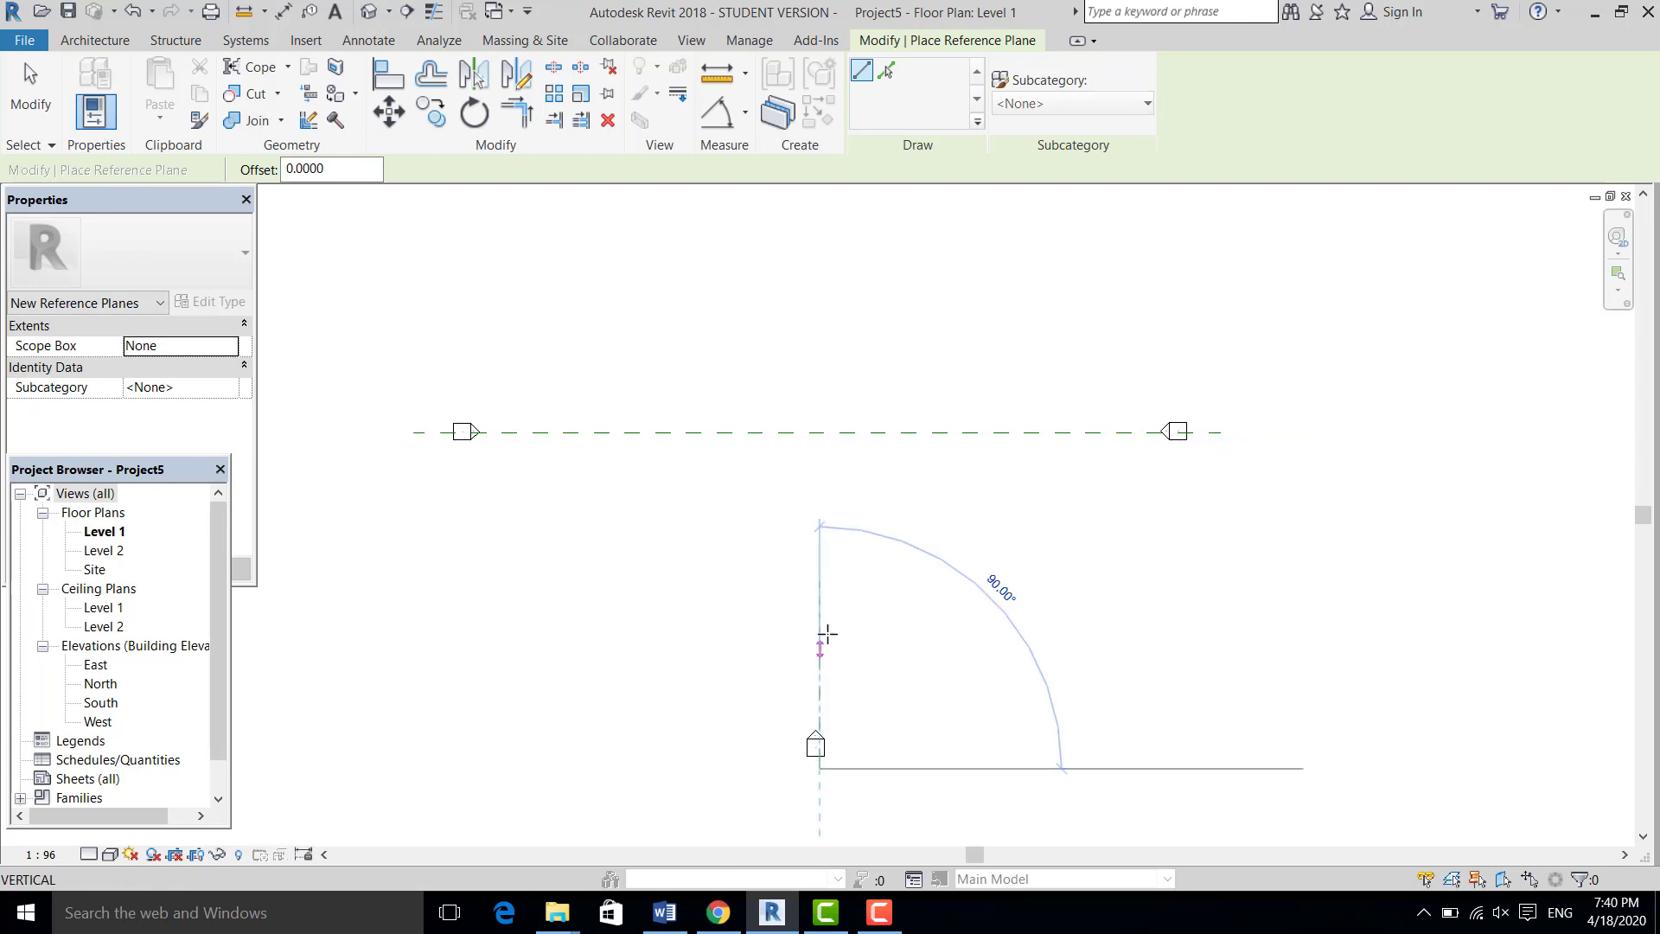
scroll(827, 638, "down", 1)
left_click(820, 244)
left_click(832, 273)
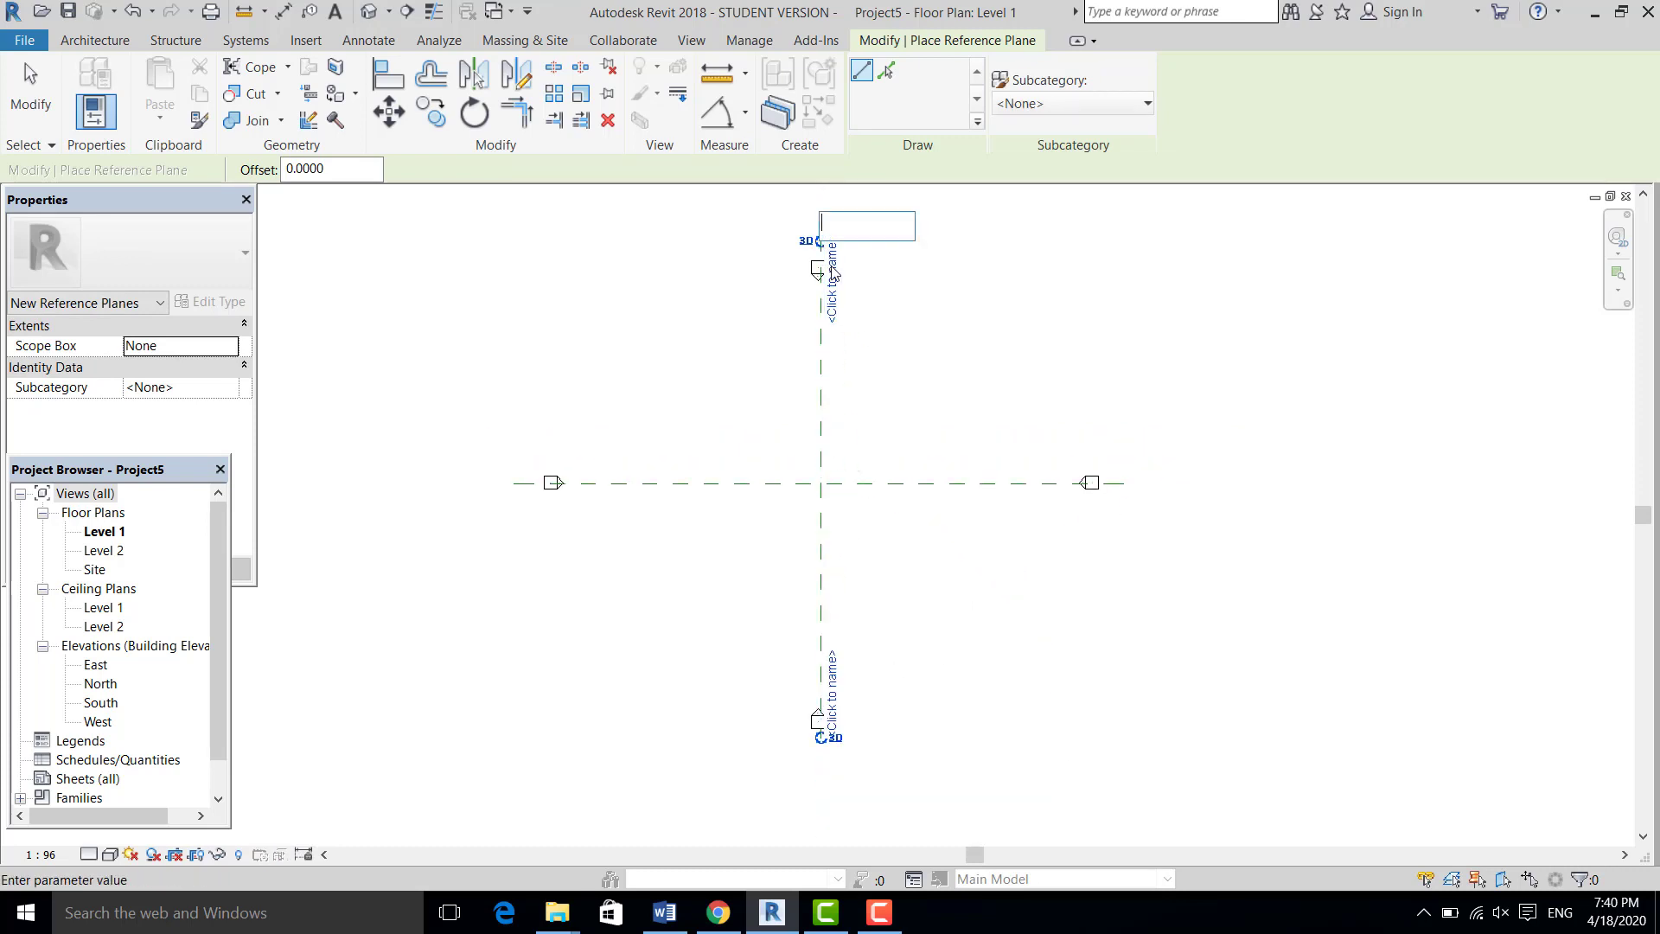
type("2")
key("Return")
middle_click_drag(926, 563, 800, 567)
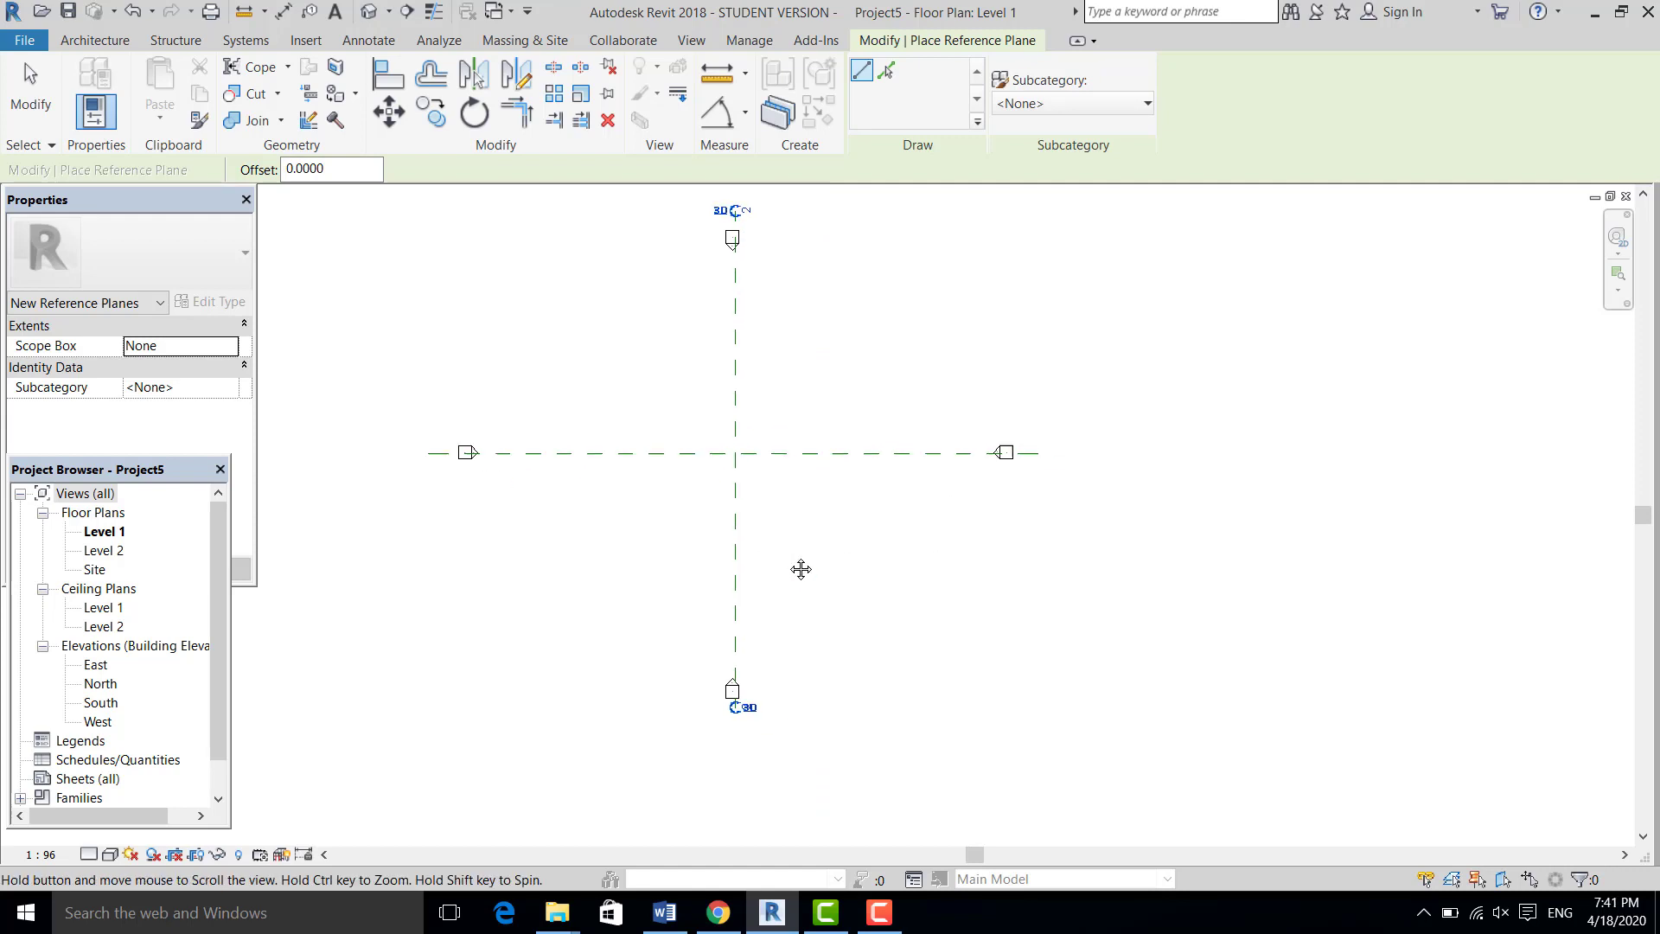
In the South elevation, set the height of Level 2 above Level 1 to 6 m
double_click(115, 708)
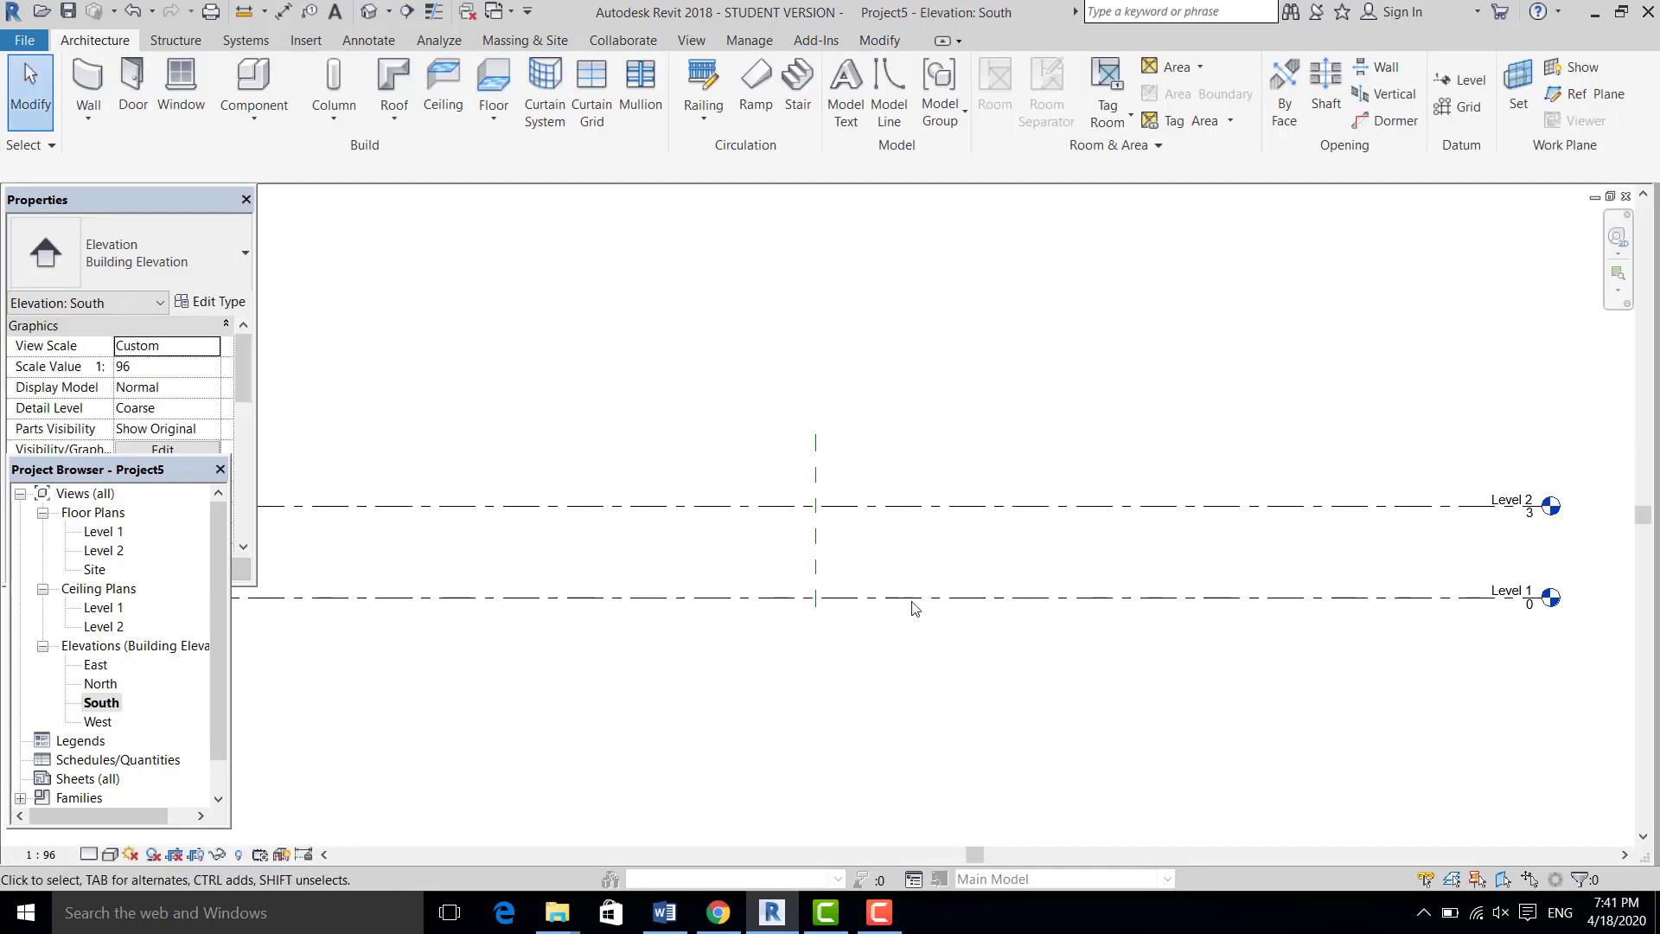
scroll(856, 588, "up", 2)
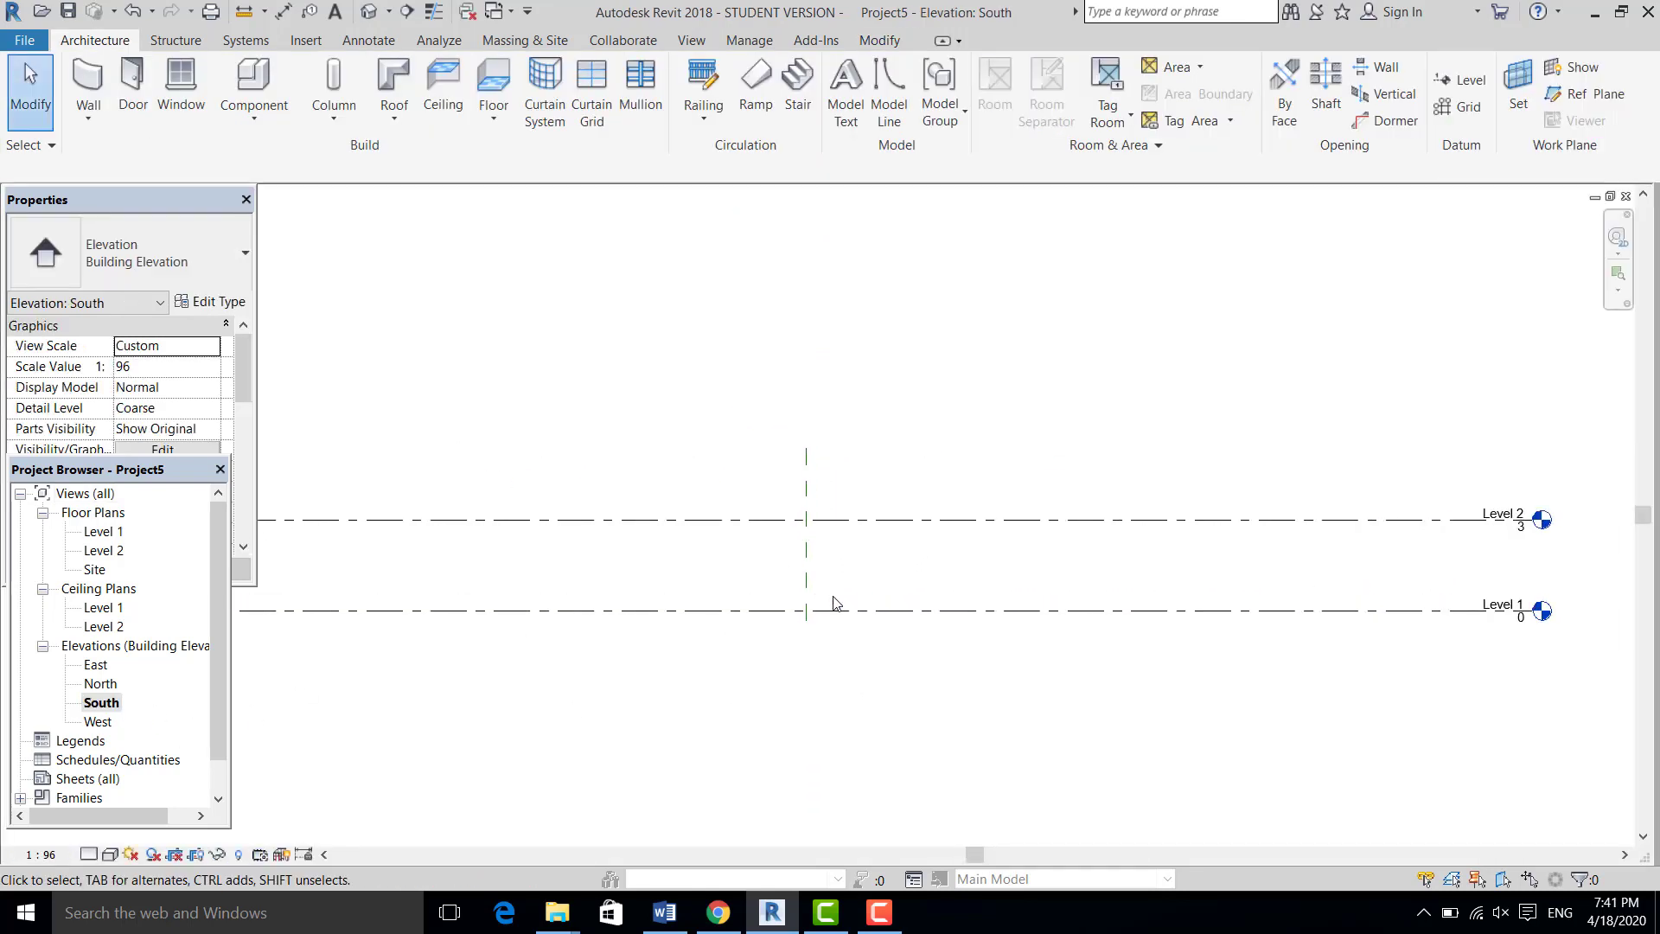
left_click(882, 519)
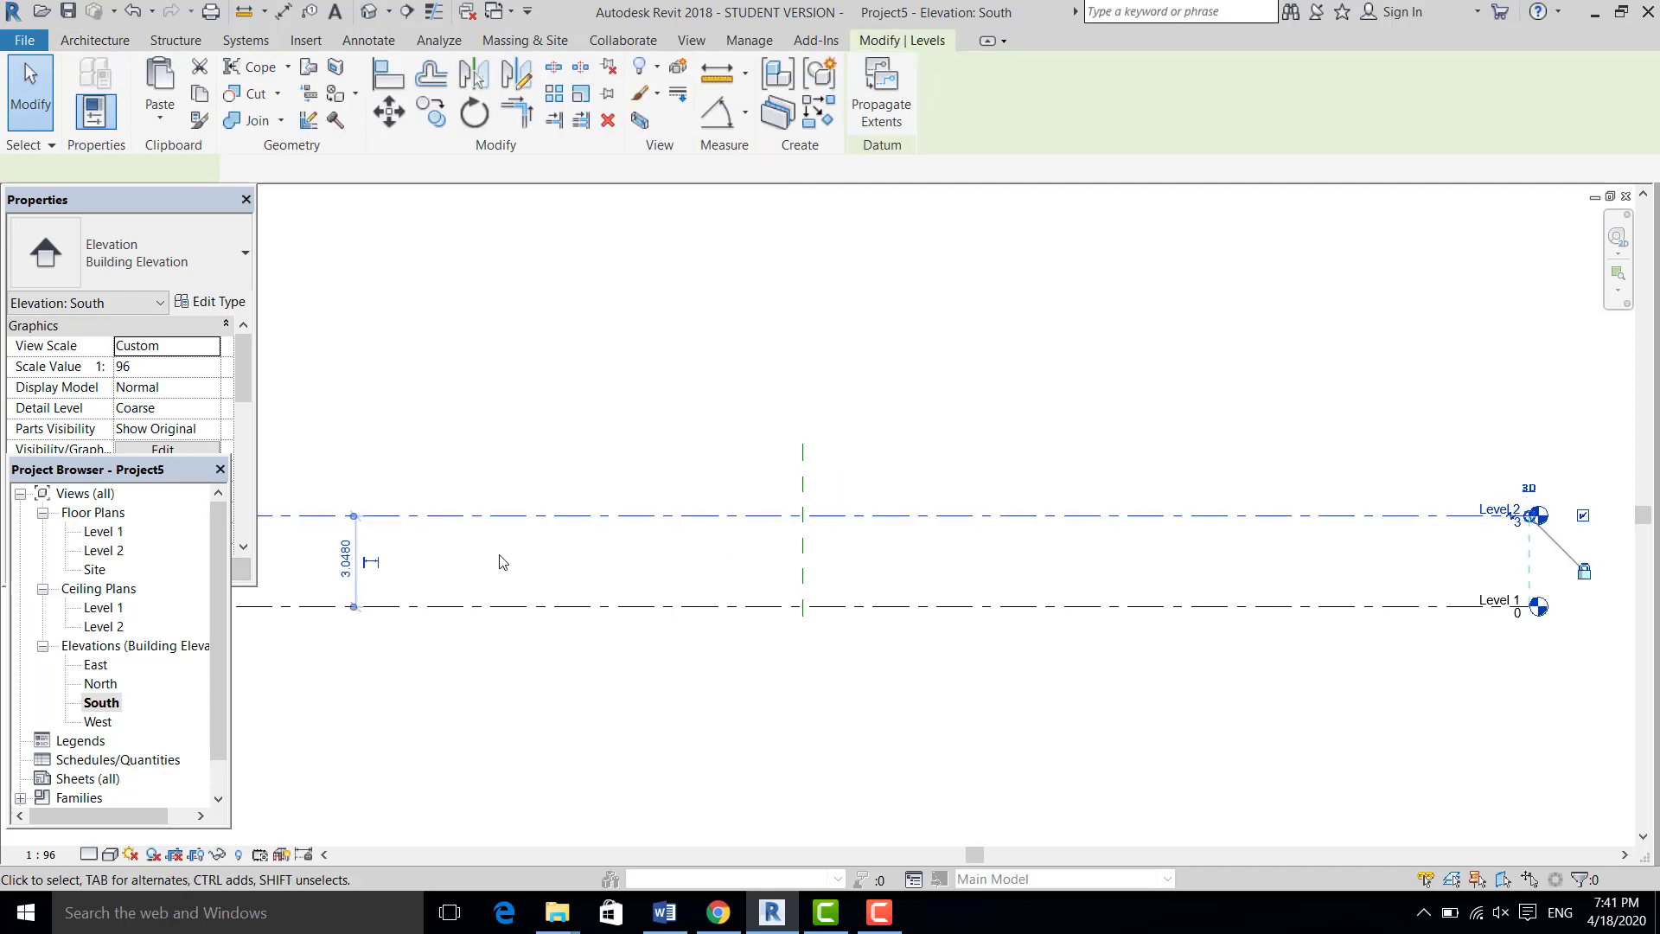
left_click(347, 560)
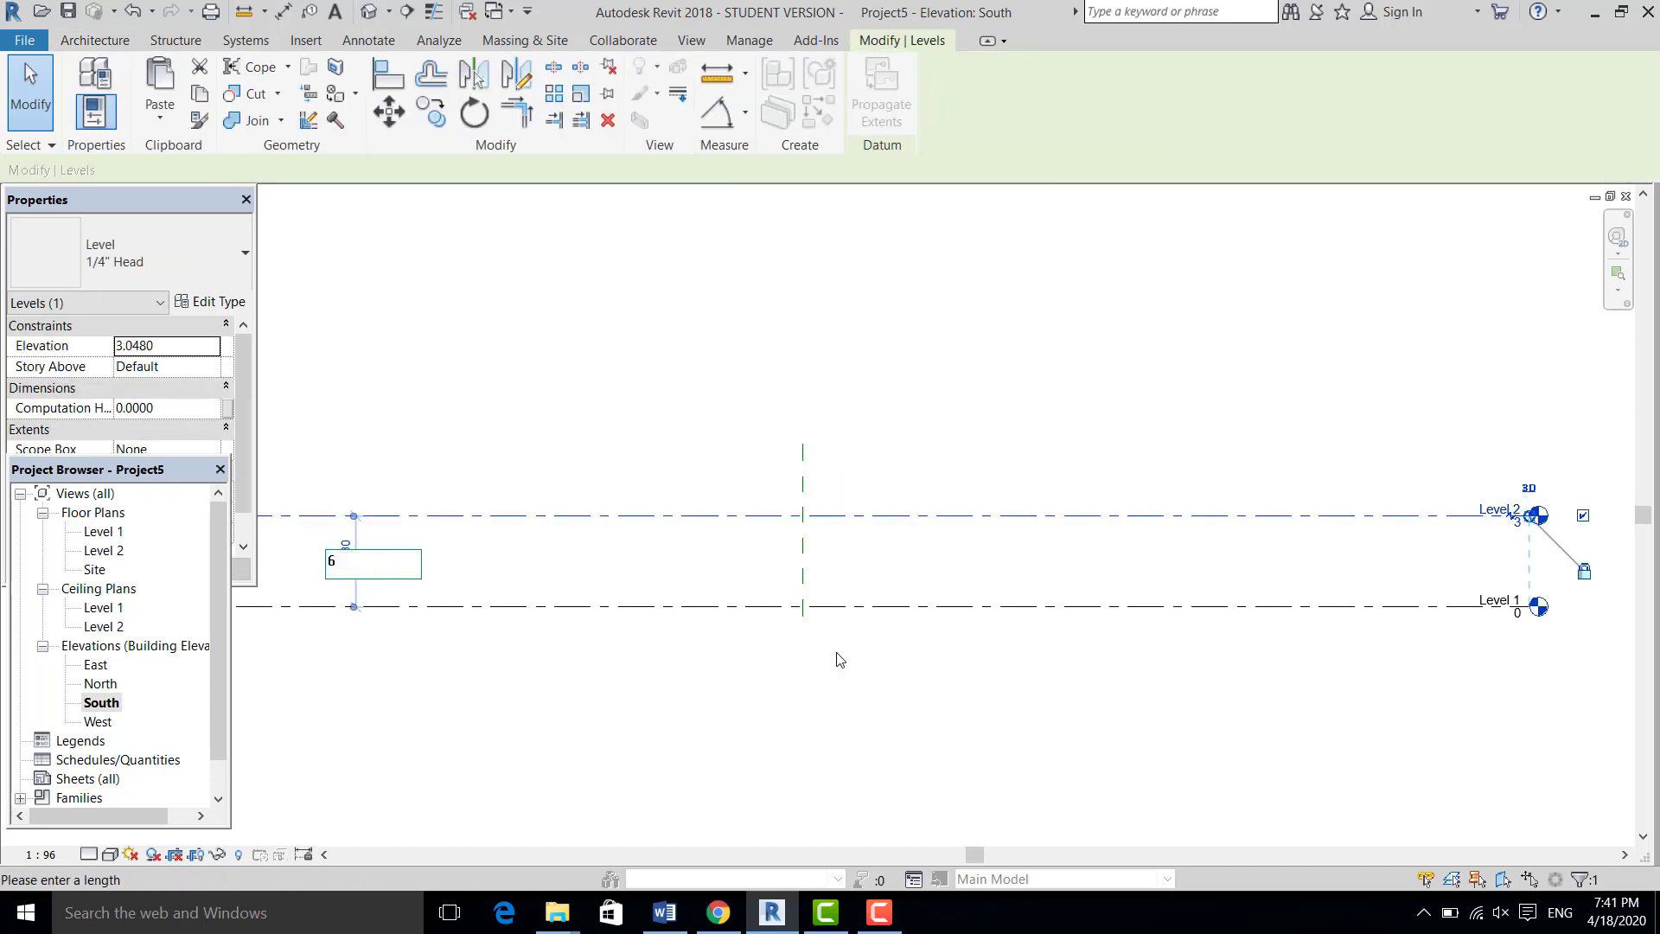
key("Return")
key("Escape")
scroll(1115, 735, "down", 2)
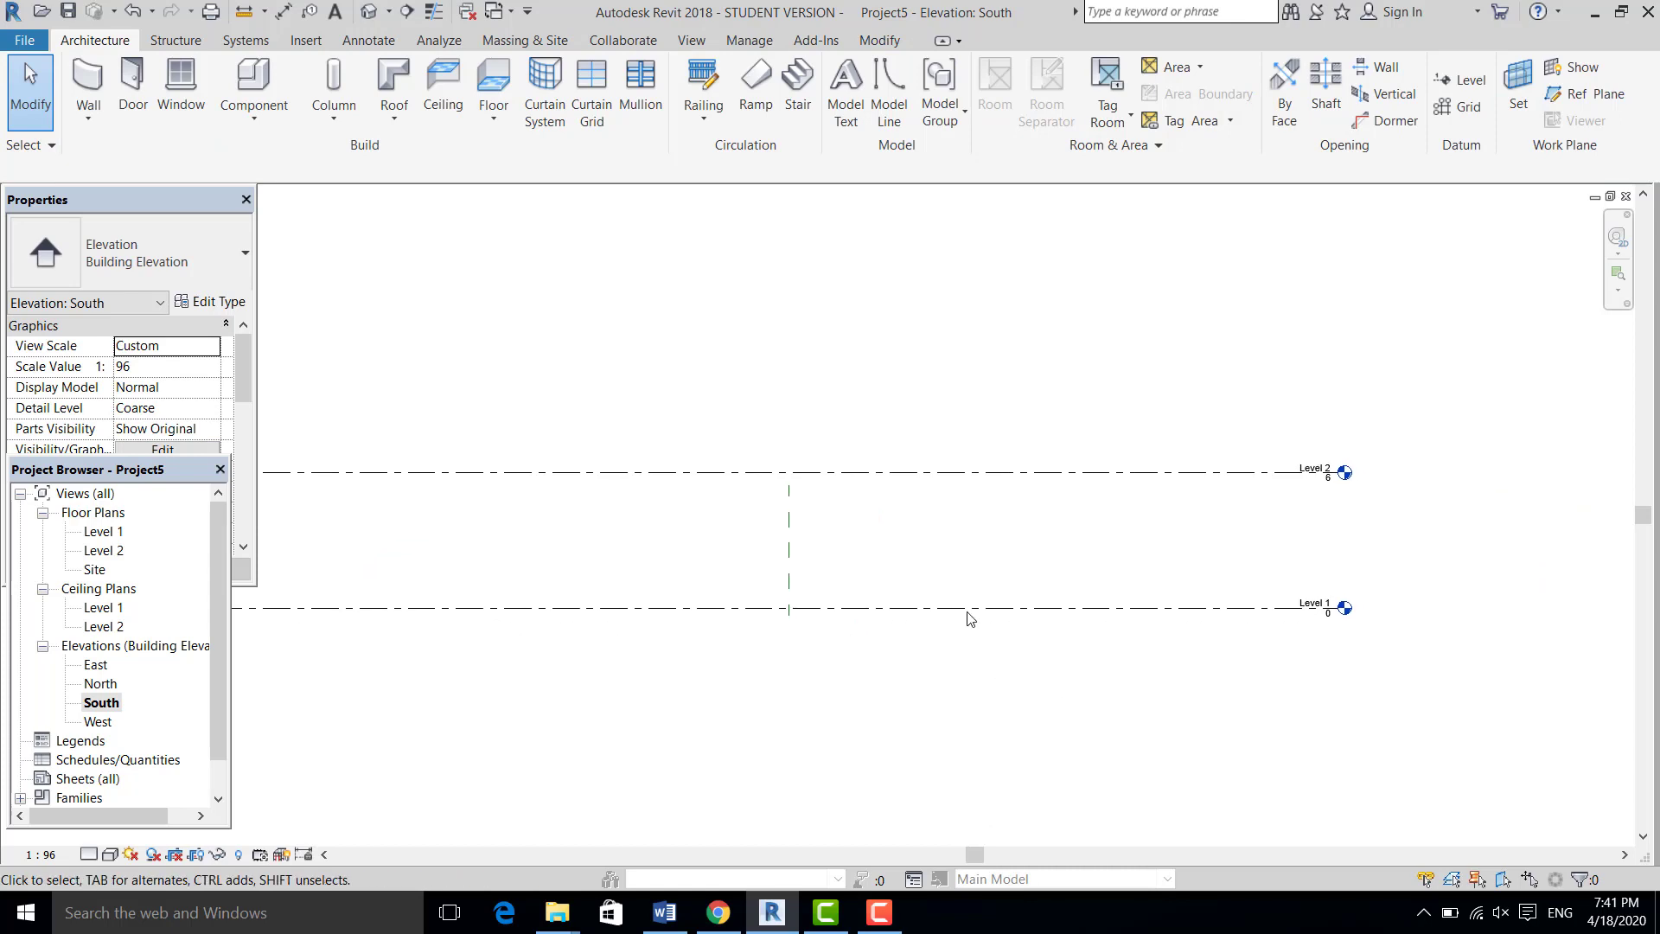
scroll(865, 518, "up", 1)
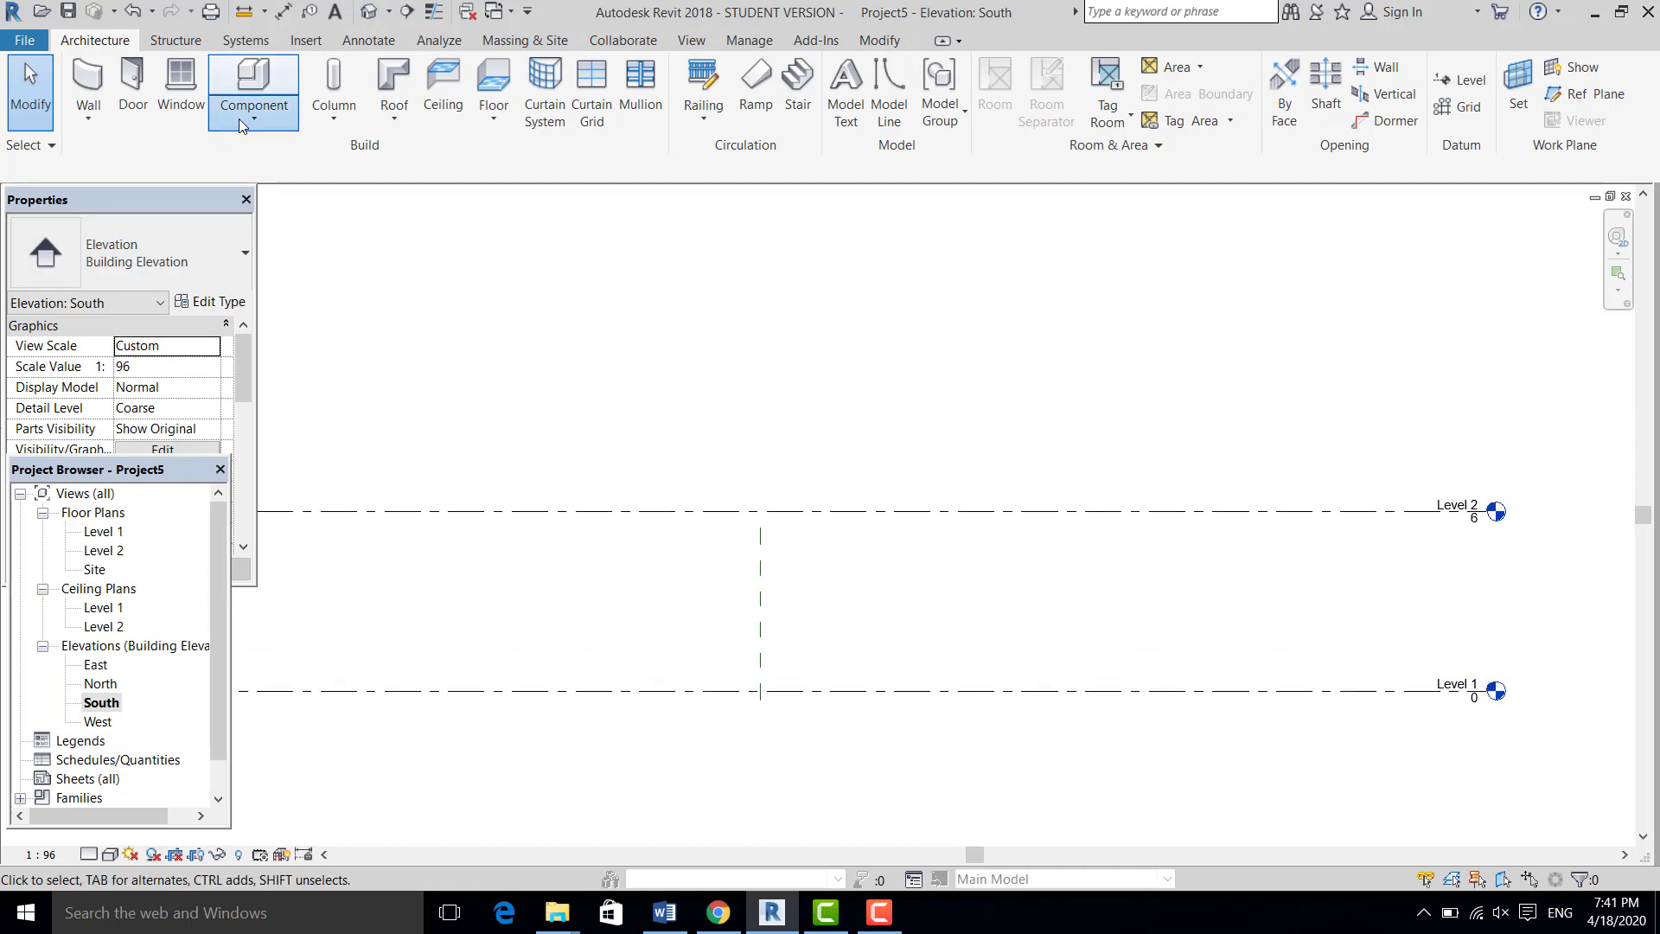
Create an in-place model in the Furniture category, keeping the name Furniture 1
left_click(244, 124)
left_click(281, 209)
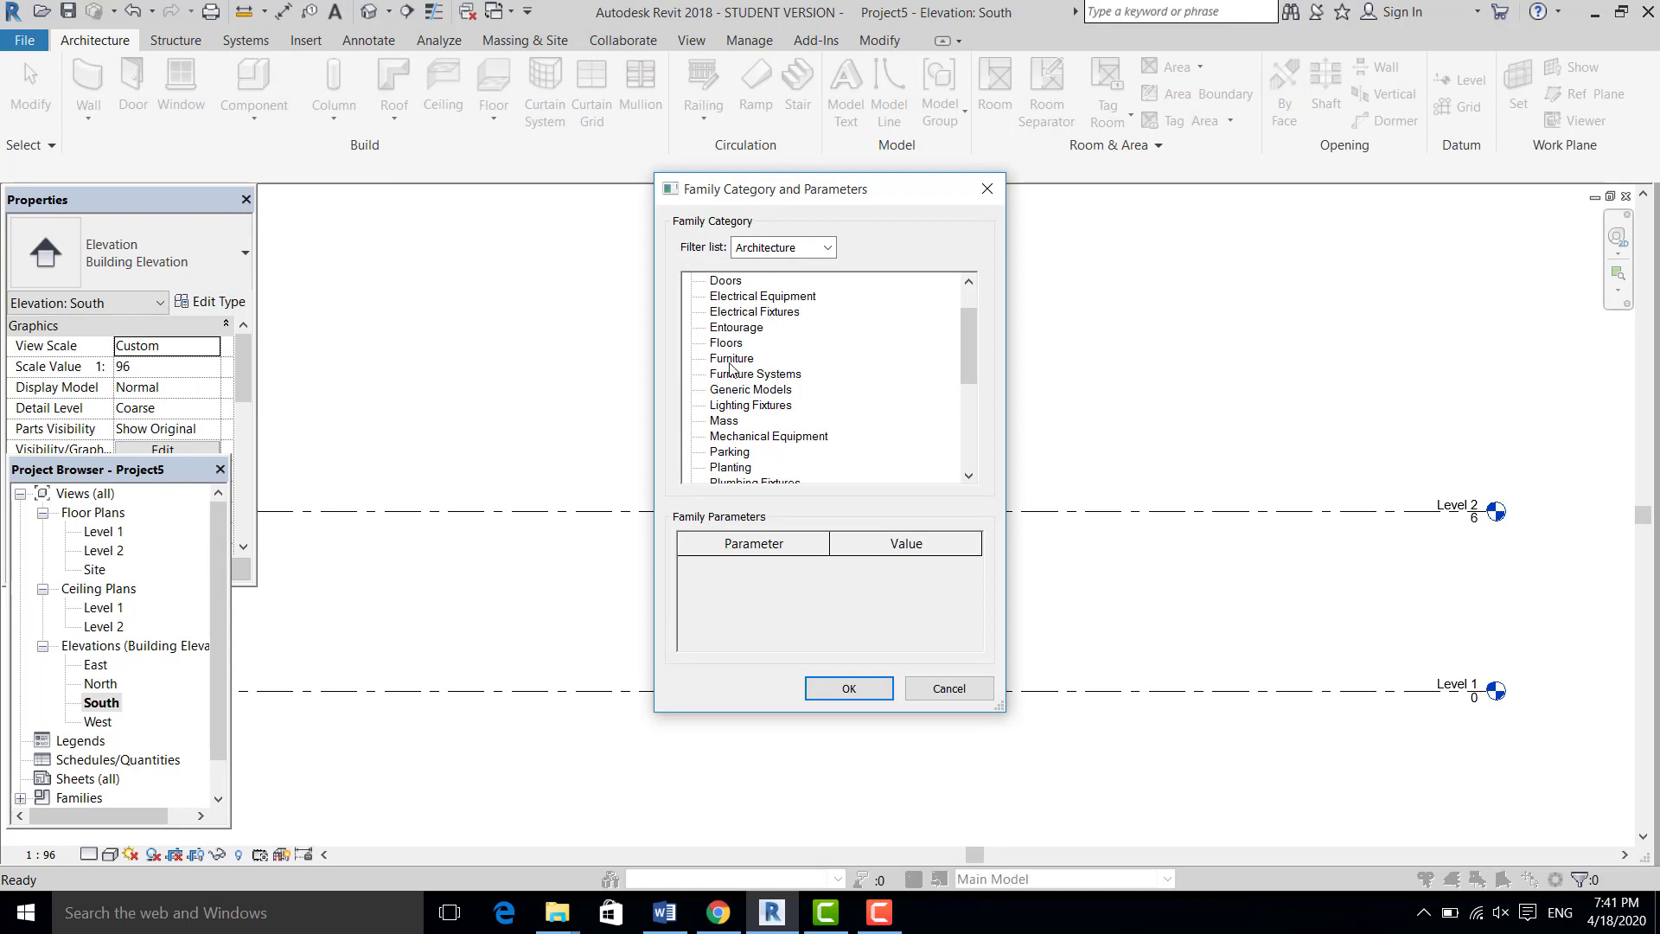
left_click(849, 689)
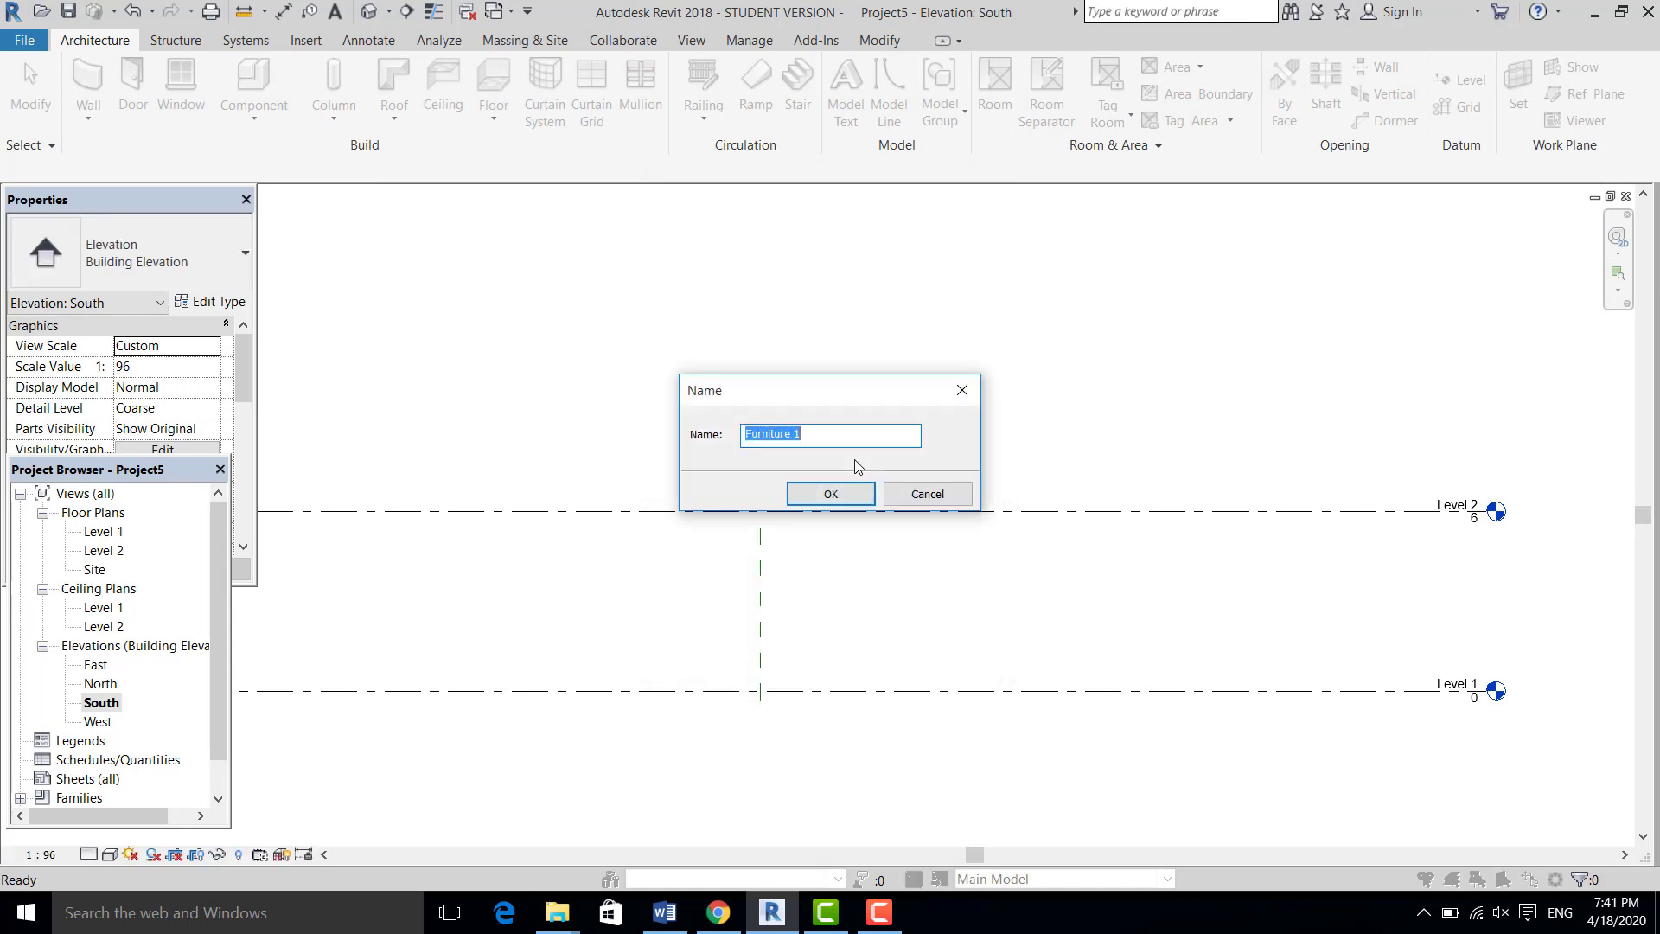
left_click(831, 493)
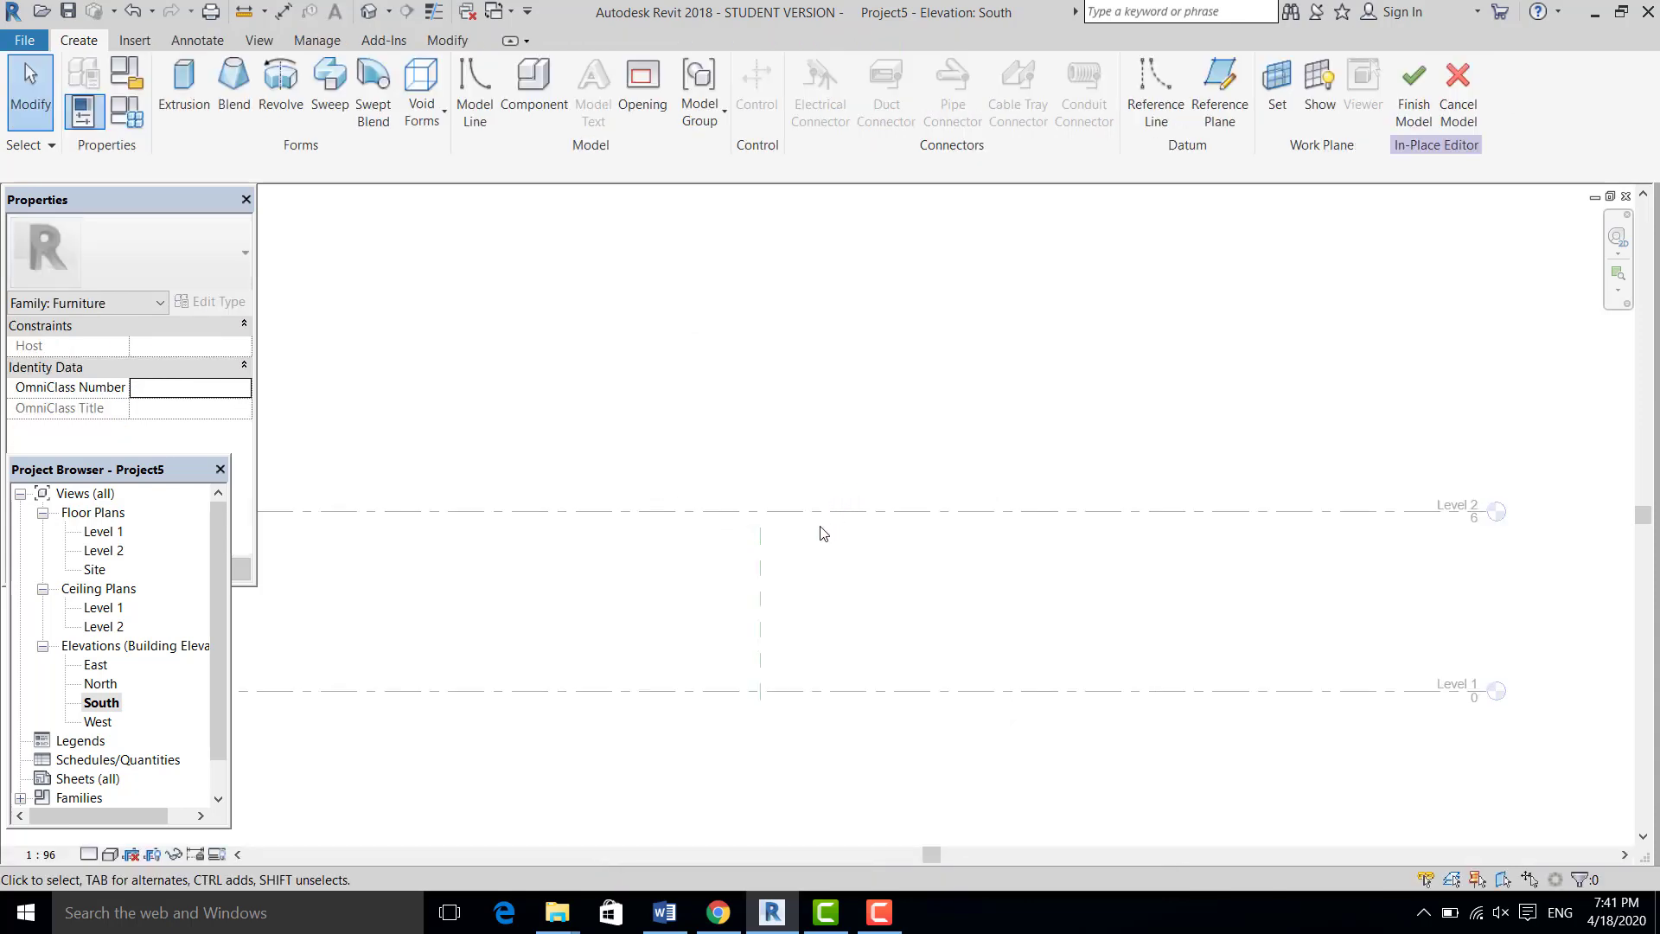
Start a Revolve form with Reference Plane : 1 as its work plane
left_click(277, 102)
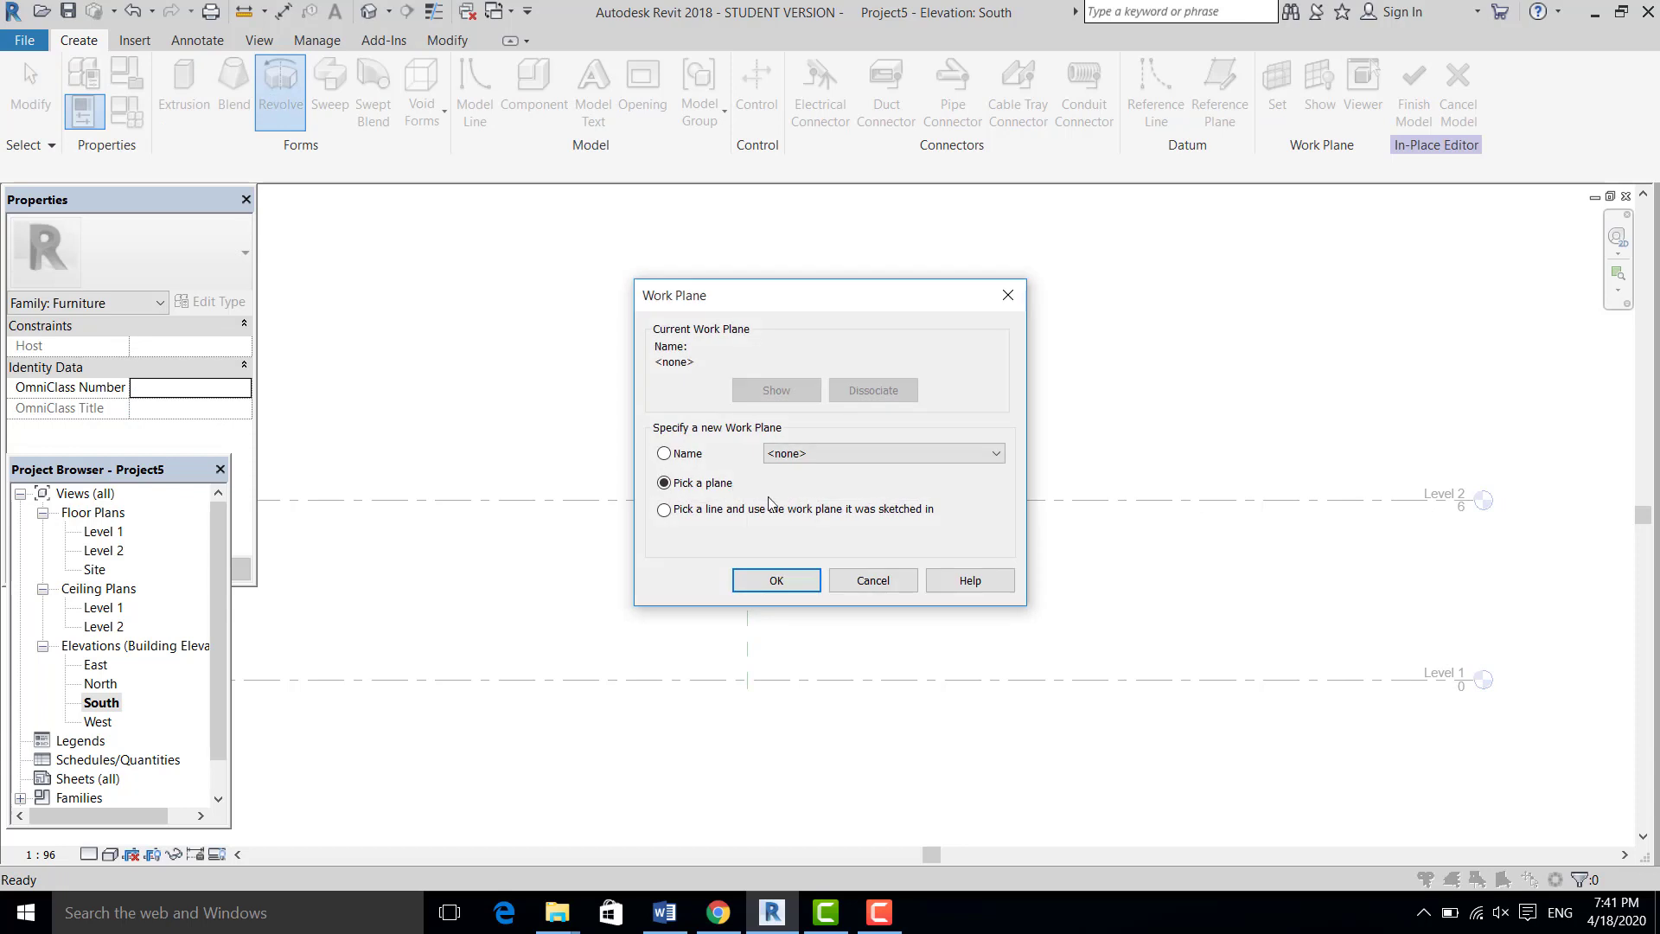
left_click(879, 455)
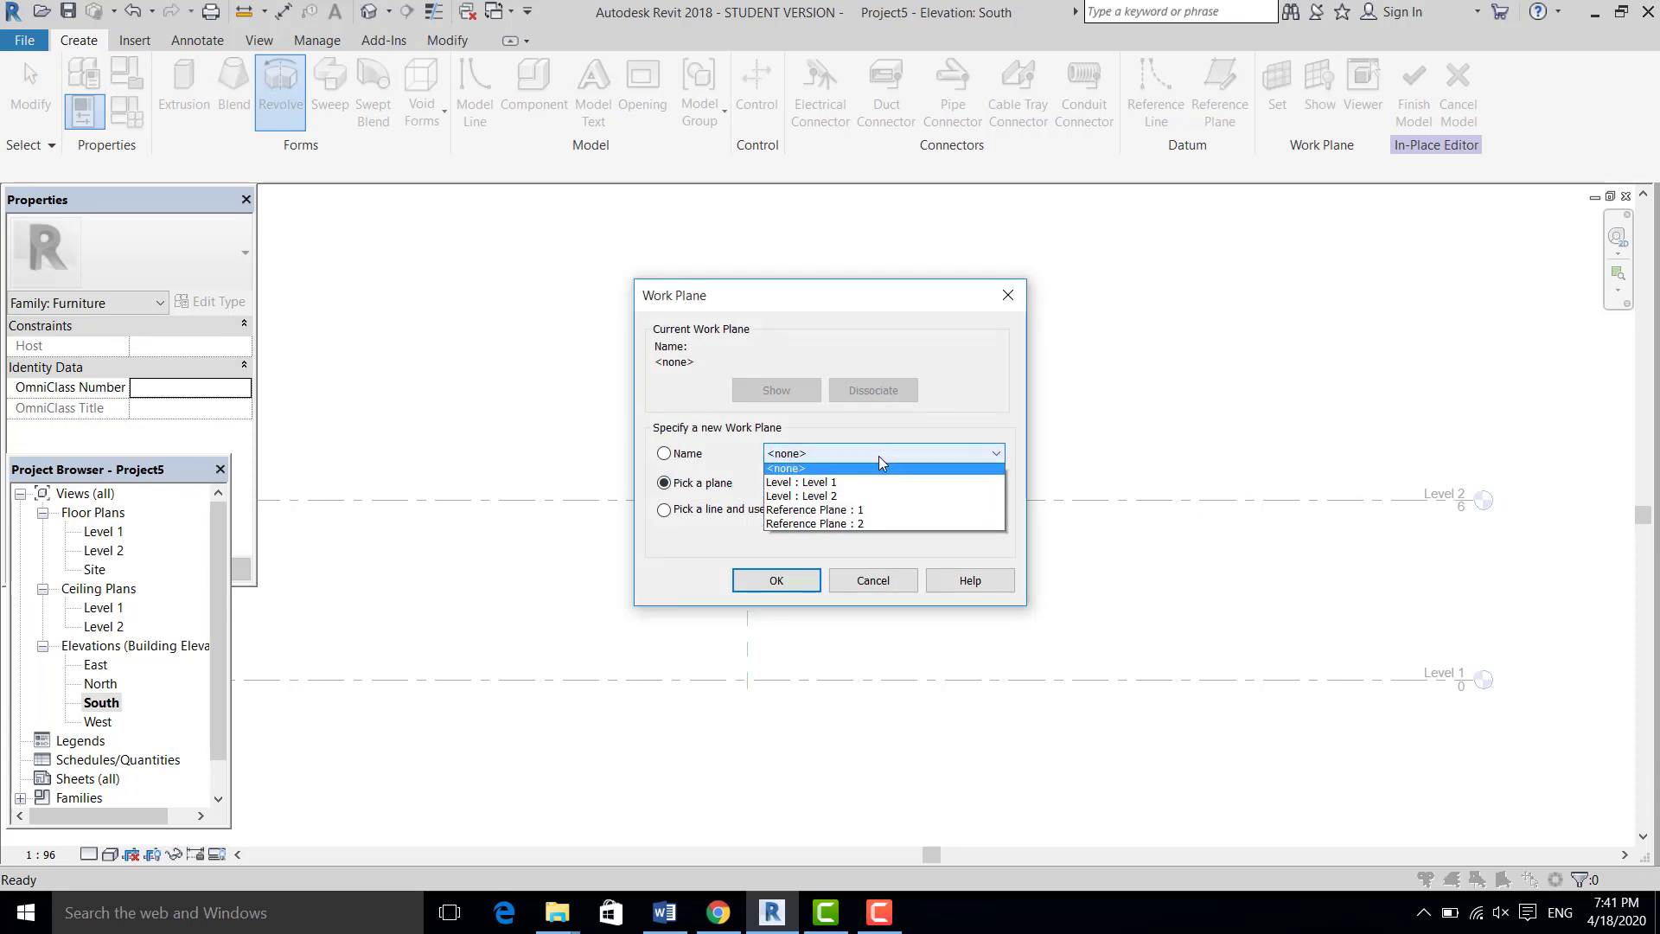
left_click(858, 521)
left_click(774, 579)
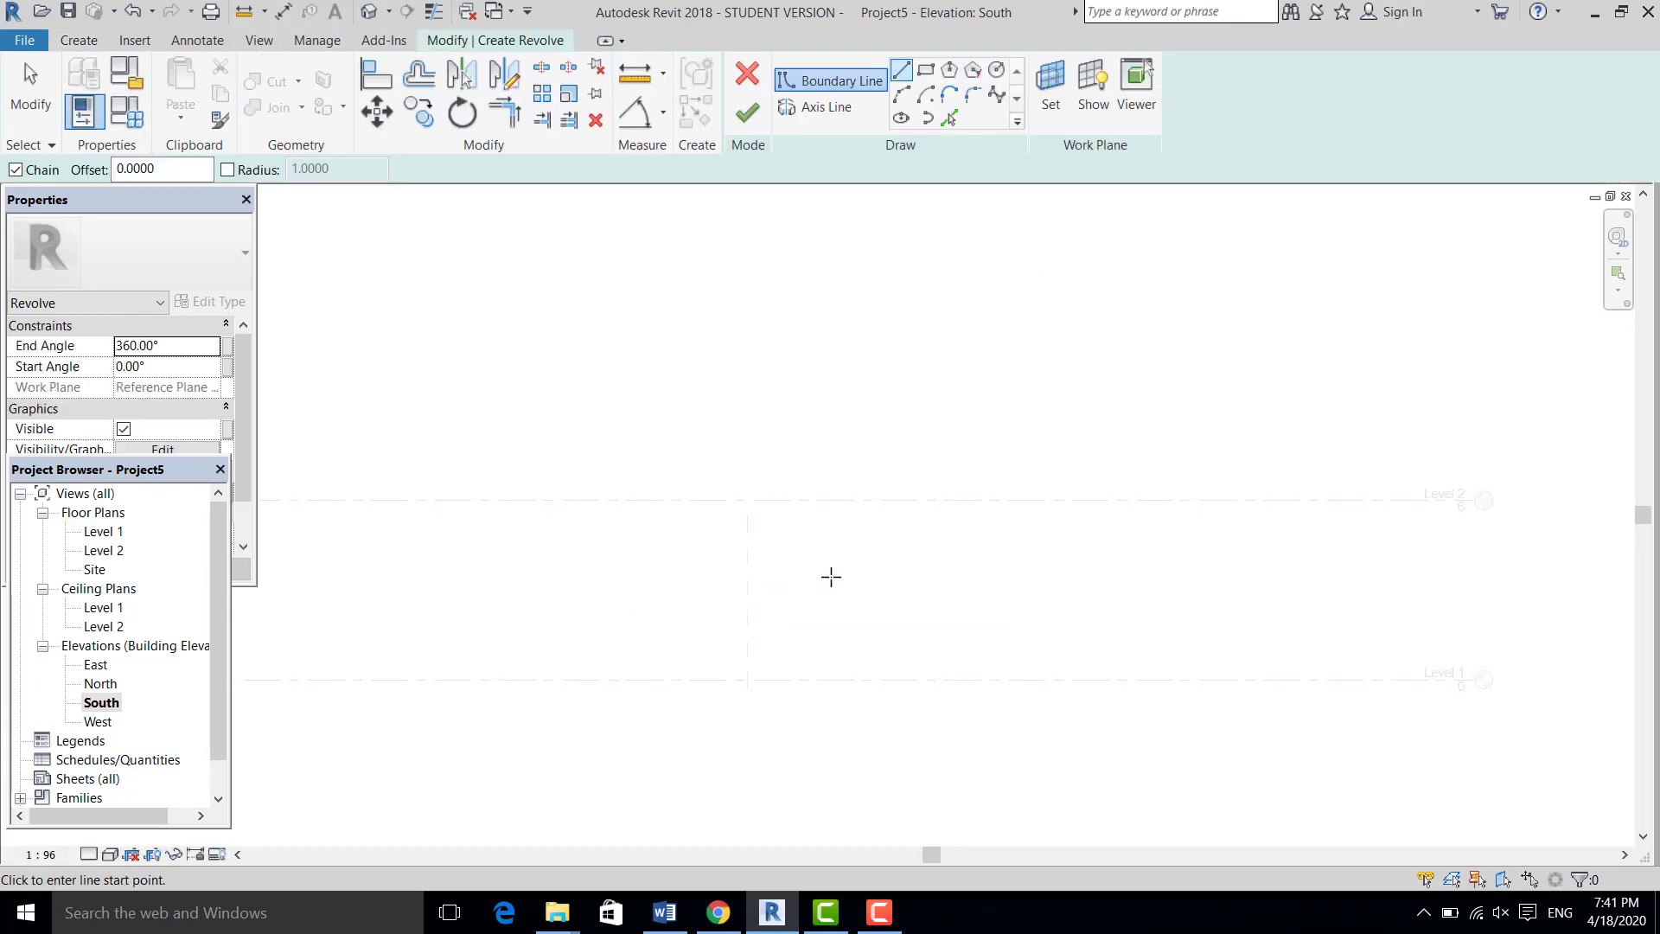
Sketch a mushroom-shaped half-profile spline from Level 1 beside the vertical reference plane, outward below Level 2, and back to their intersection
middle_click_drag(827, 588, 824, 596)
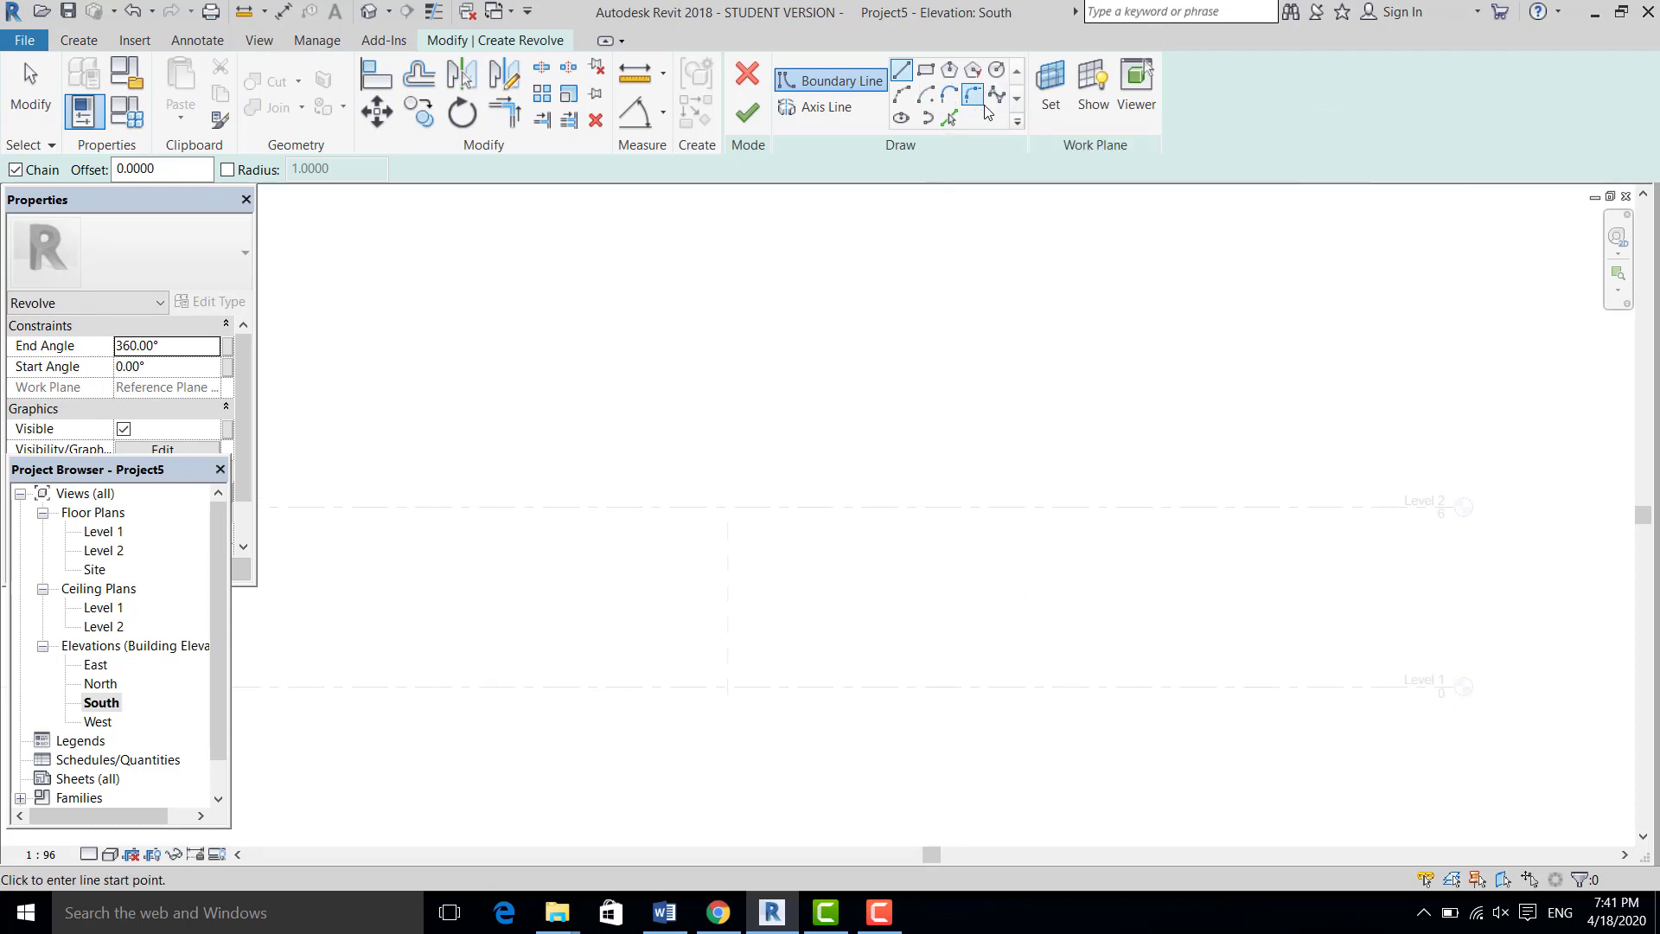
left_click(996, 97)
scroll(752, 661, "up", 2)
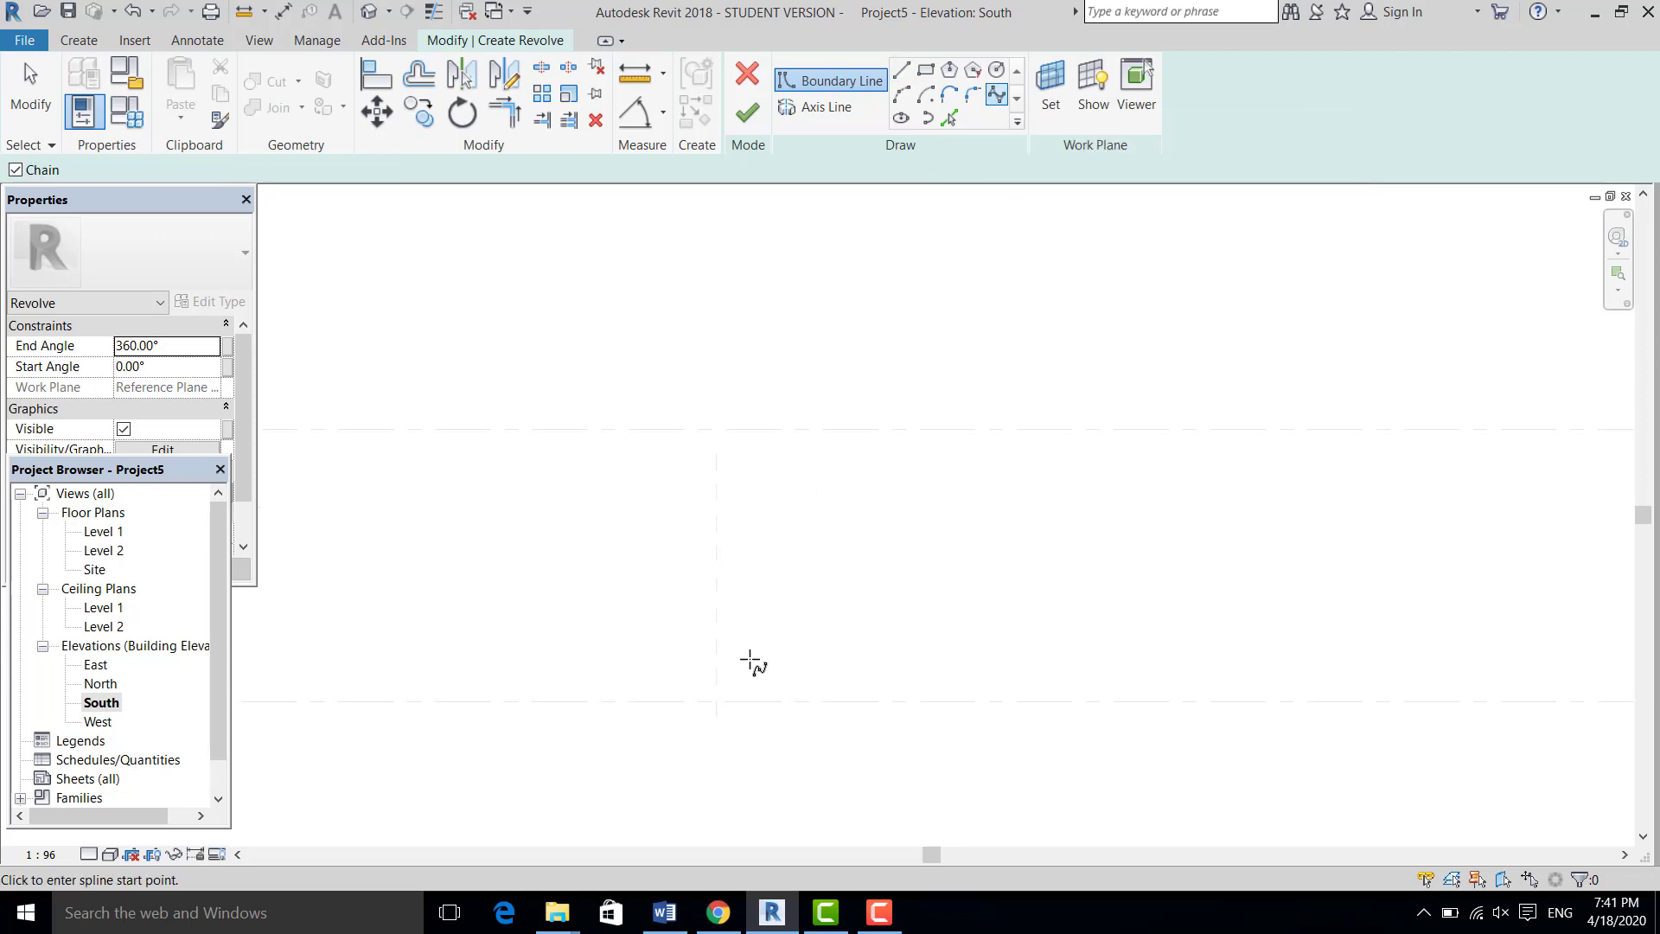
left_click(744, 700)
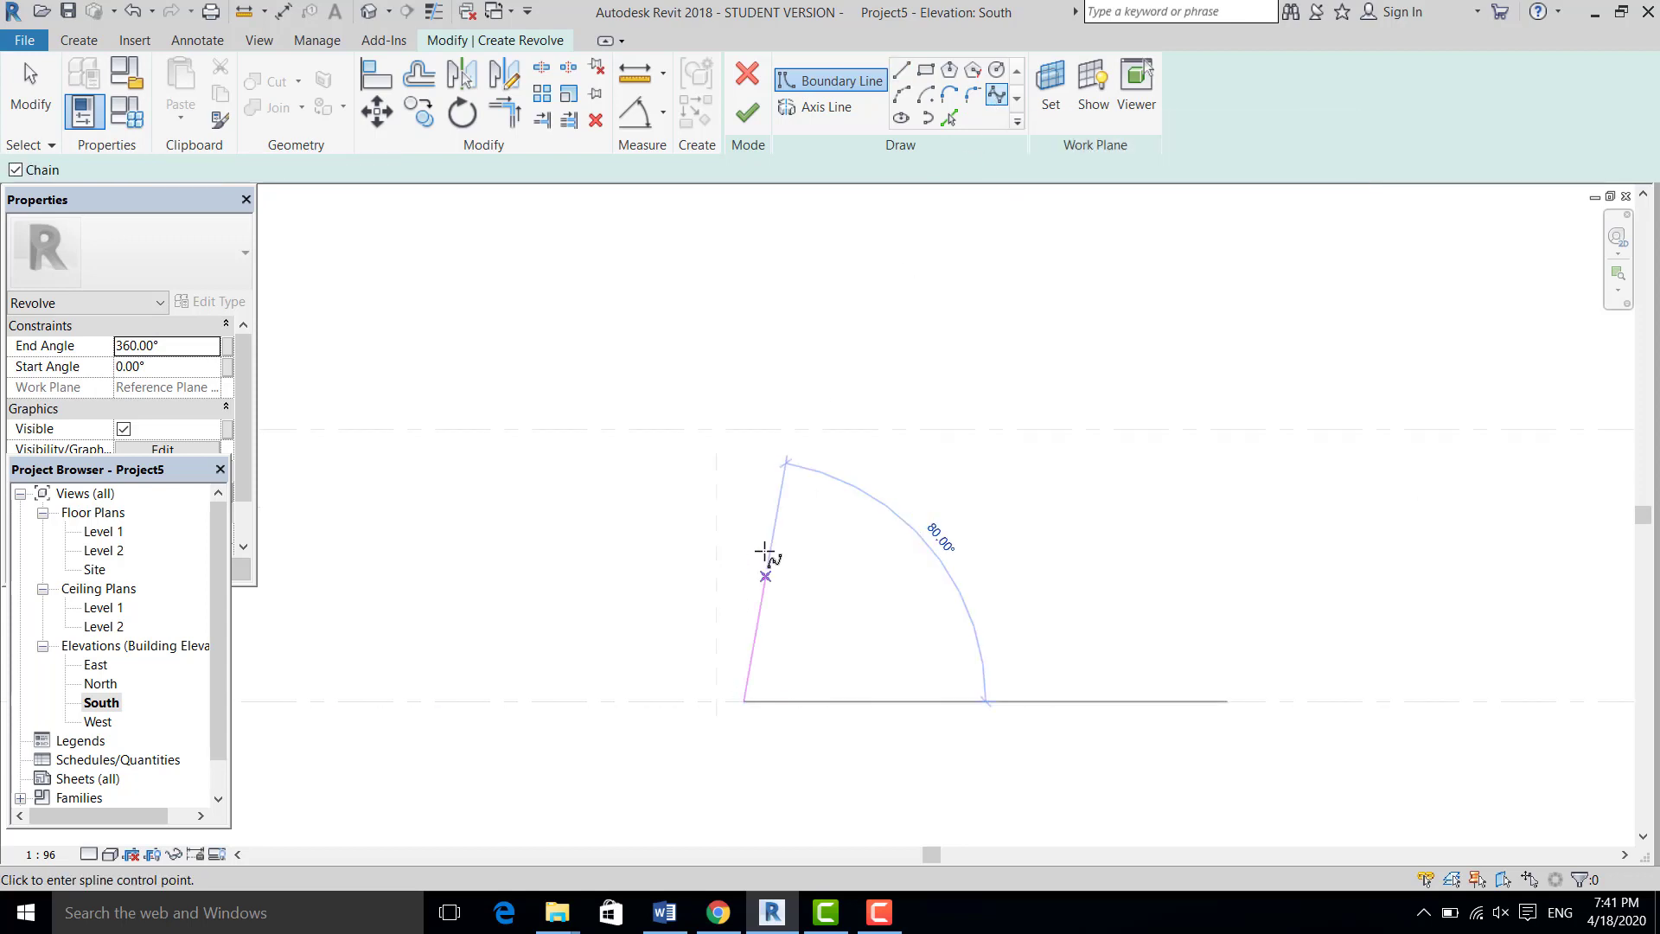
left_click(768, 500)
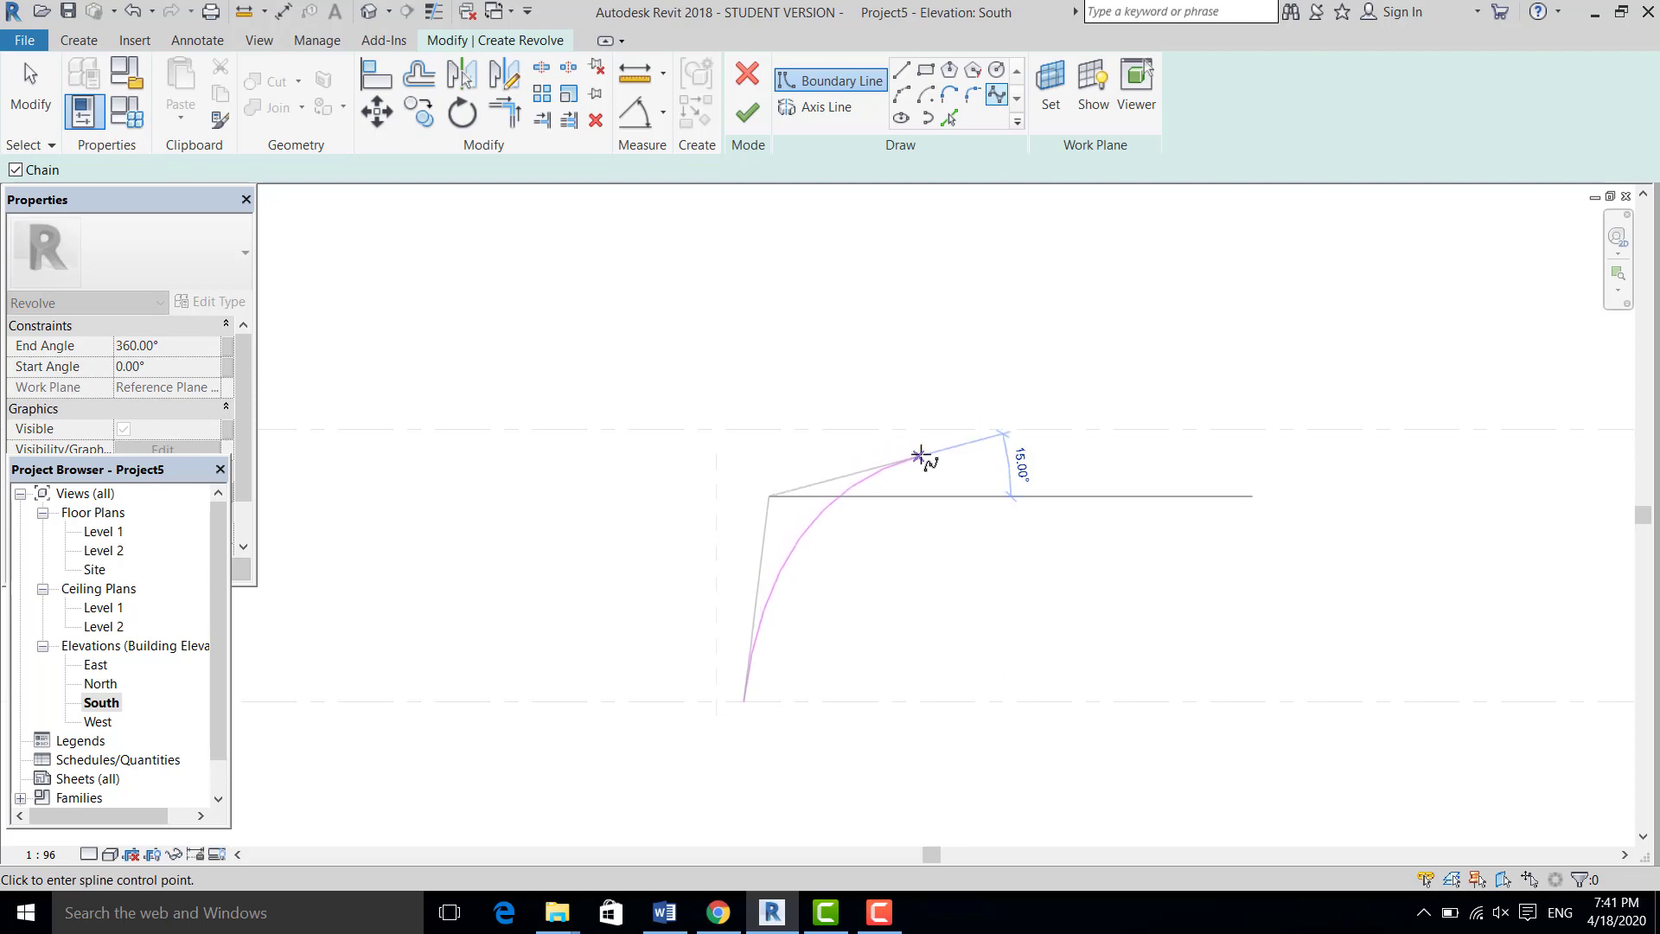
left_click(936, 454)
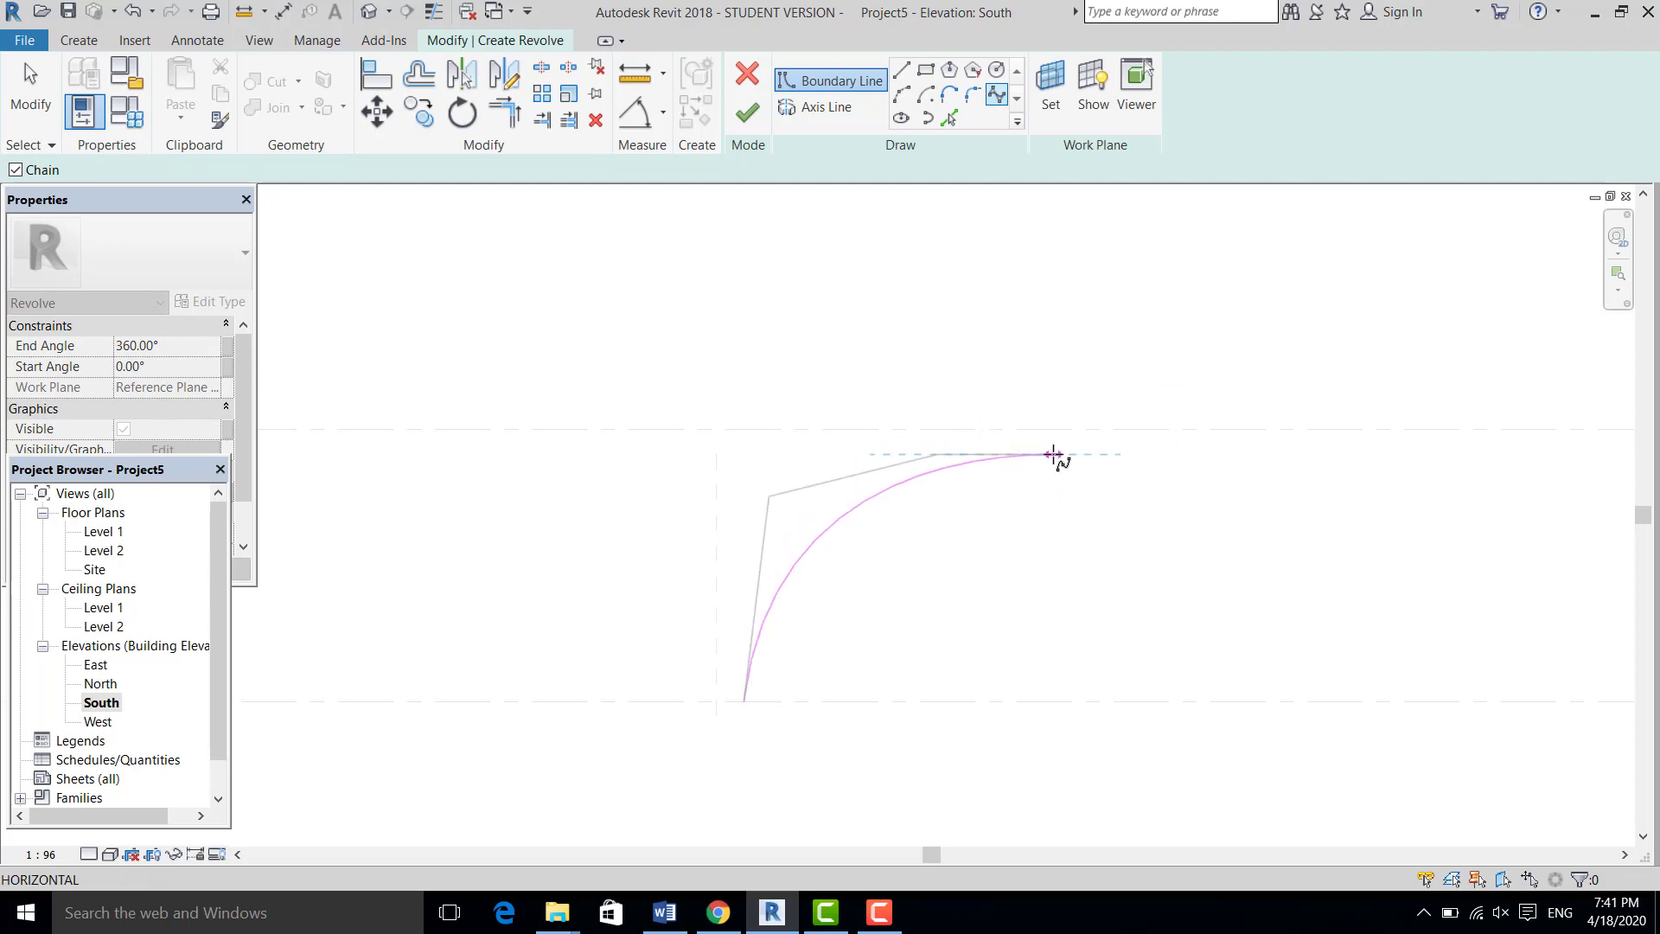
left_click(1053, 454)
left_click(1054, 430)
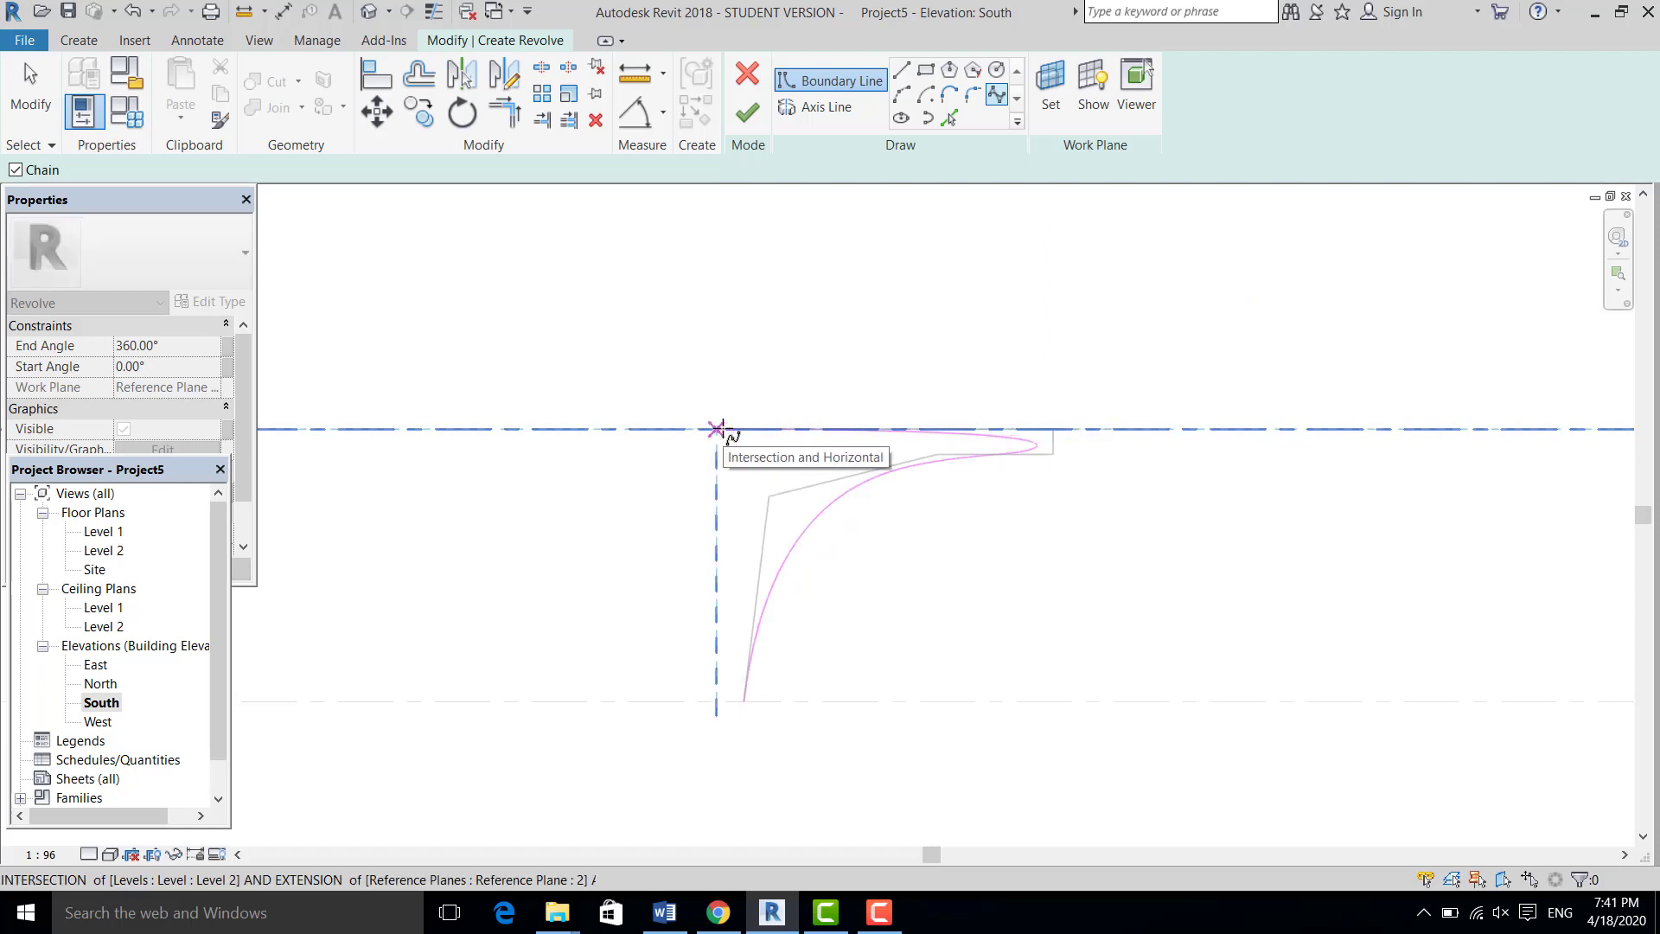
left_click(716, 430)
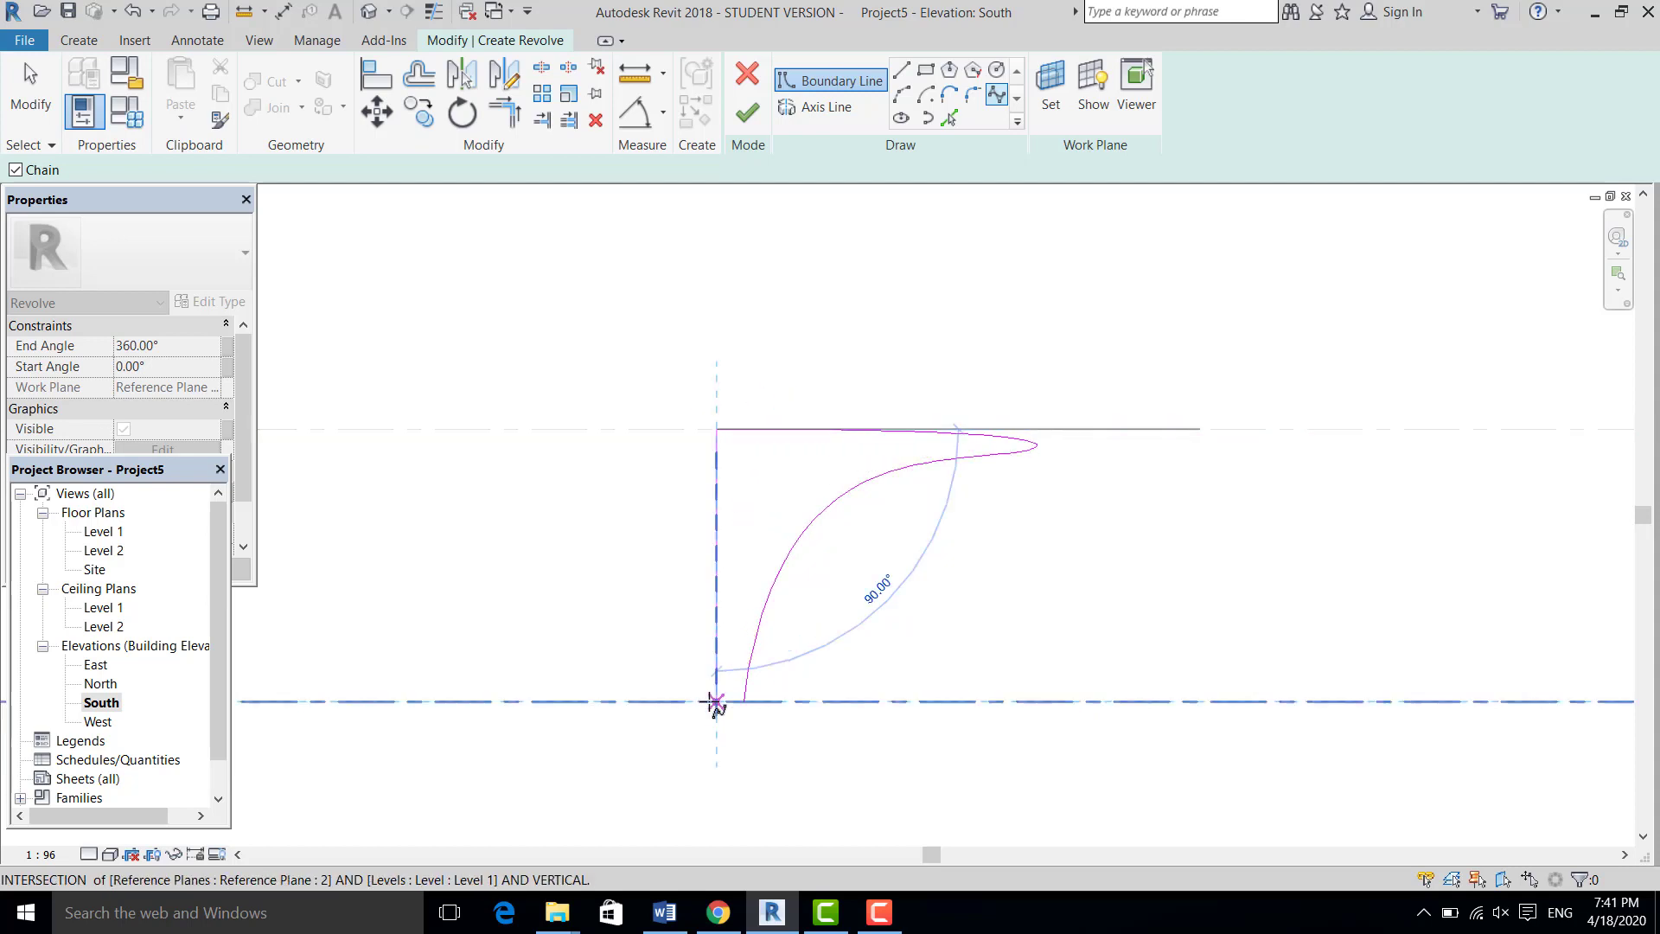
Close the profile with a vertical edge along the reference plane and a short base edge on Level 1
left_click(716, 701)
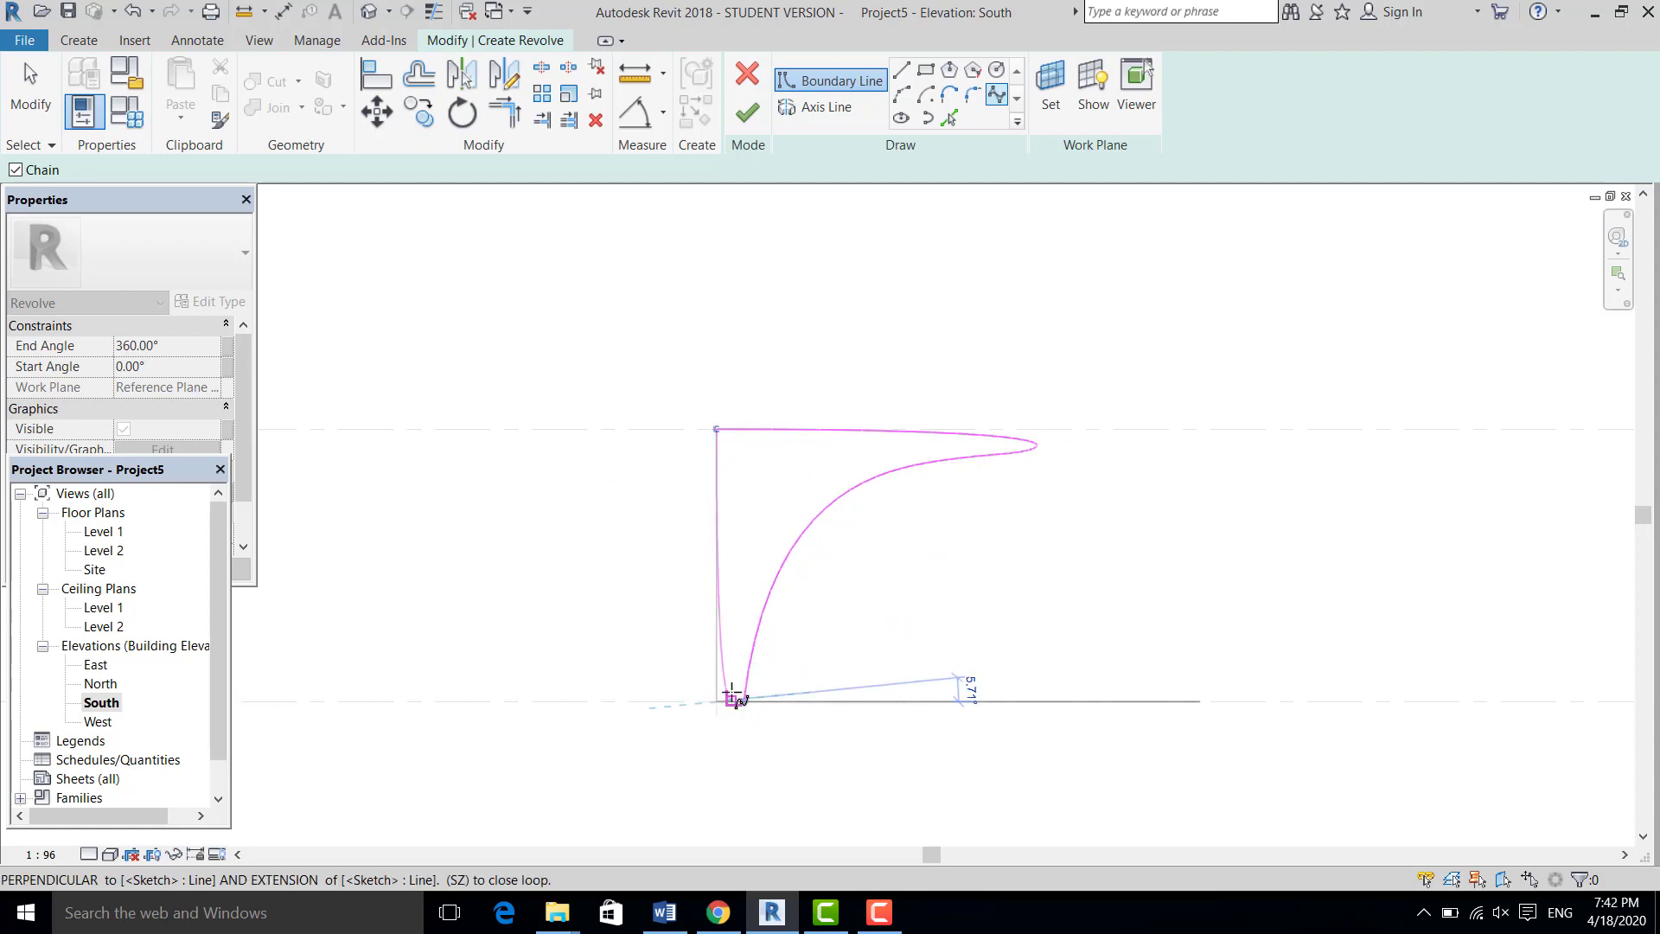
left_click(742, 698)
double_click(713, 698)
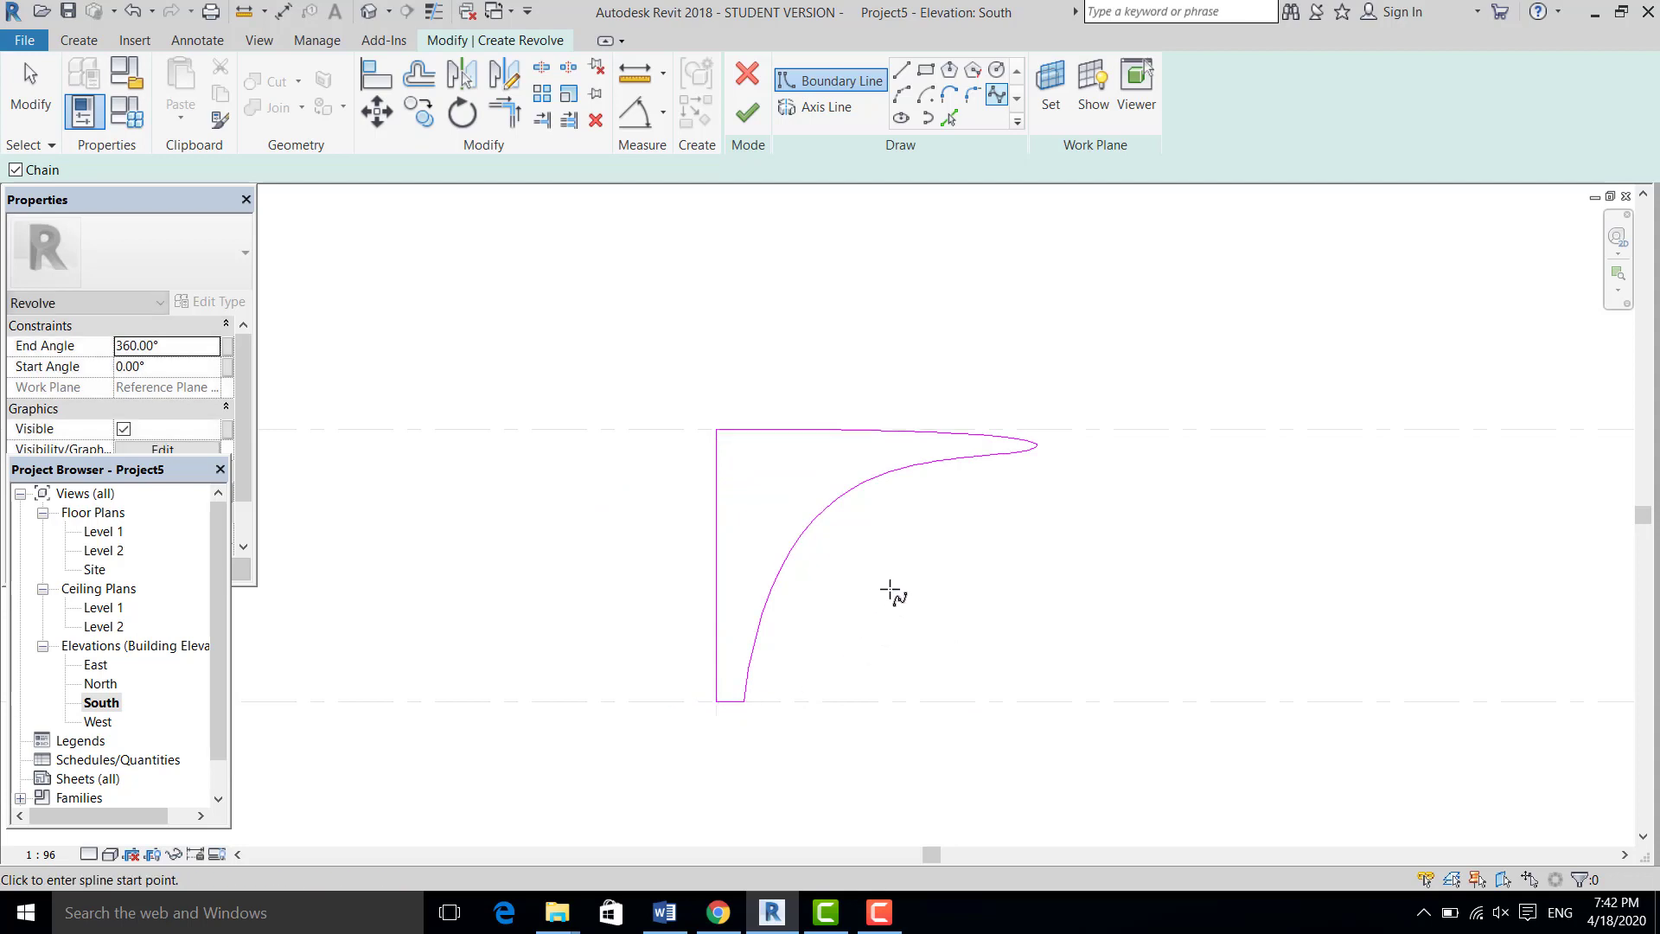
left_click(30, 91)
Reshape the profile spline by moving its inner control point onto the vertical edge just below Level 2
scroll(764, 693, "up", 2)
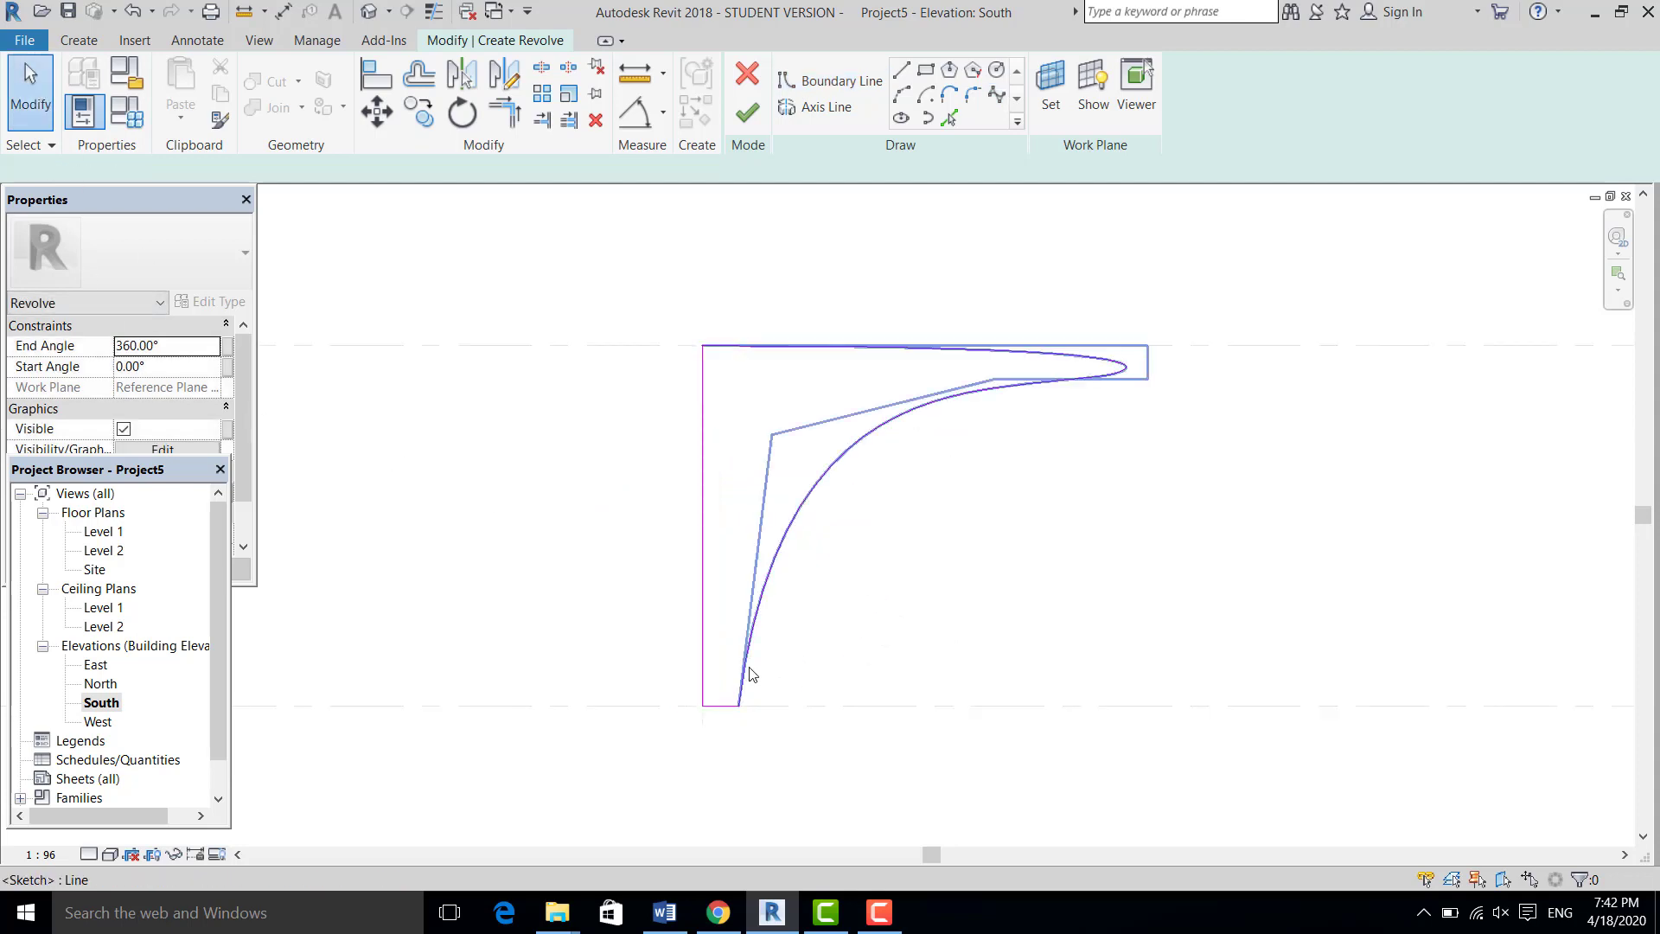
left_click(743, 679)
scroll(813, 744, "down", 1)
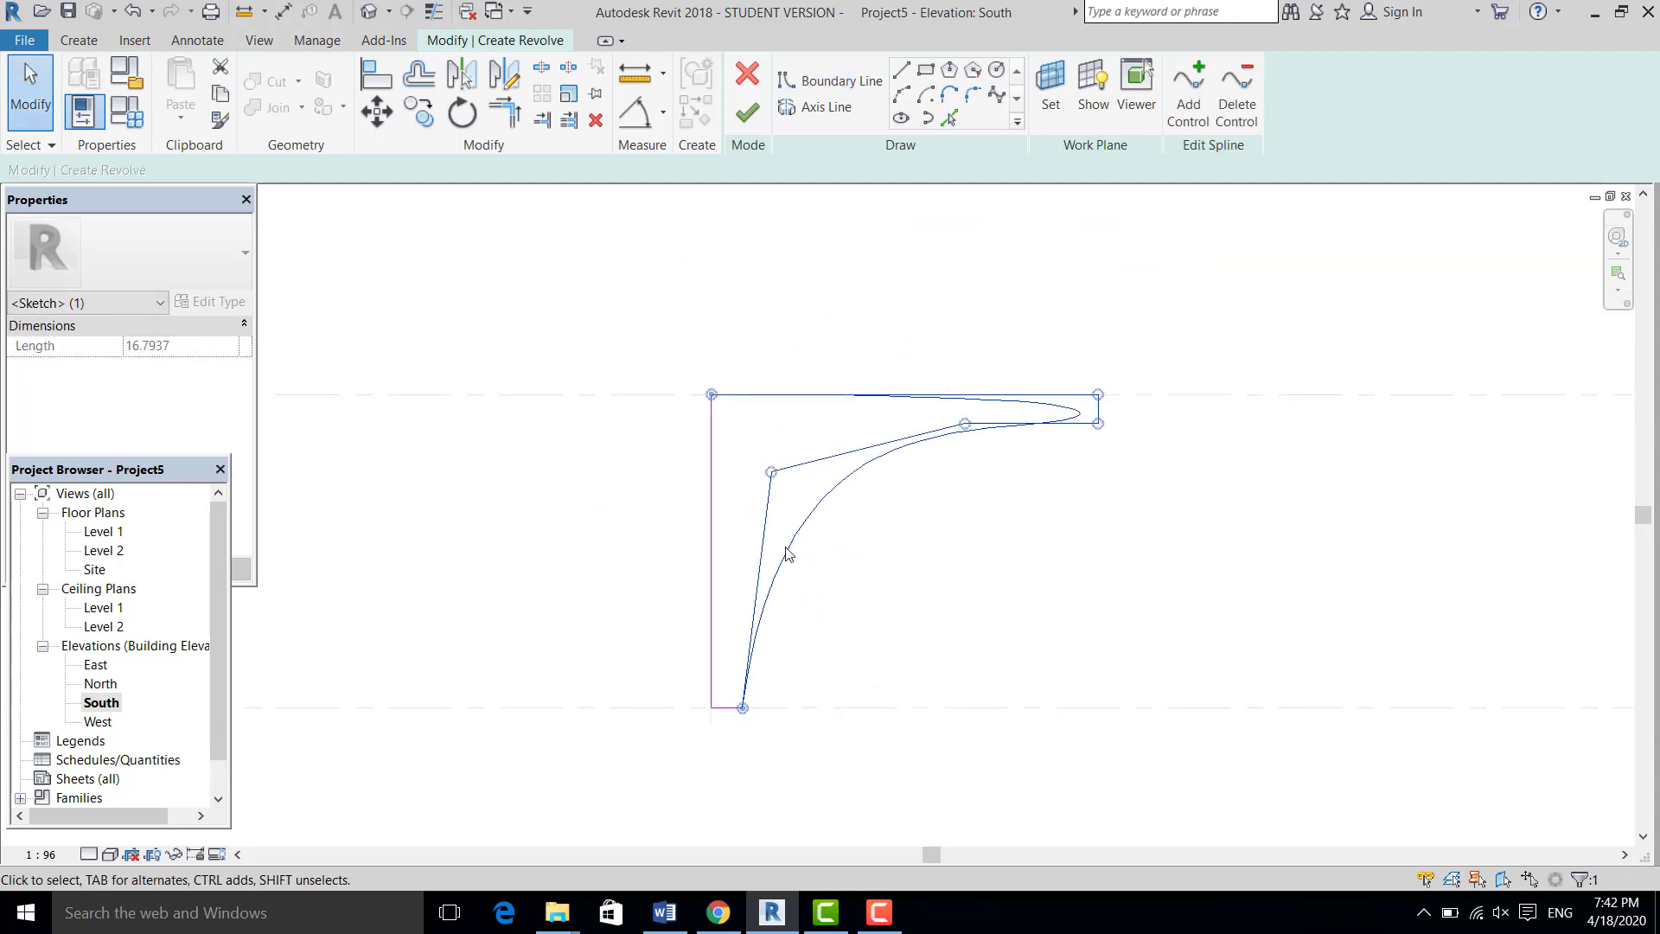
mouse_move(771, 472)
left_mouse_down()
mouse_move(683, 395)
mouse_move(711, 421)
left_mouse_up()
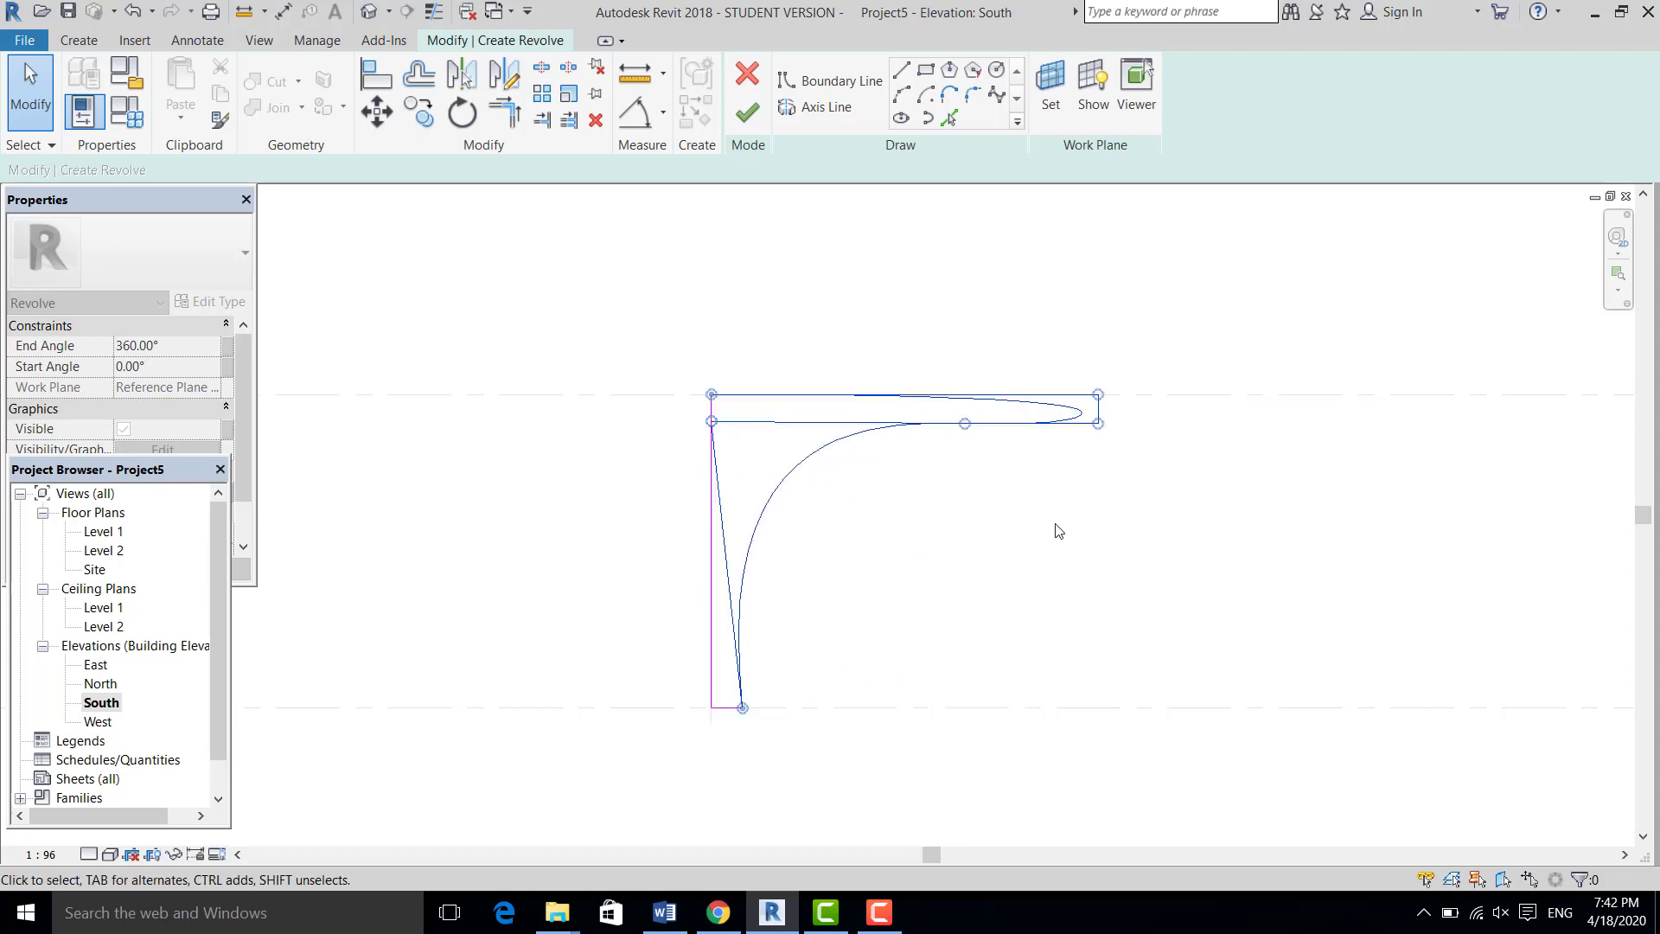
left_click_drag(1097, 389, 1098, 393)
left_click(1121, 369)
middle_click_drag(915, 649, 1012, 666)
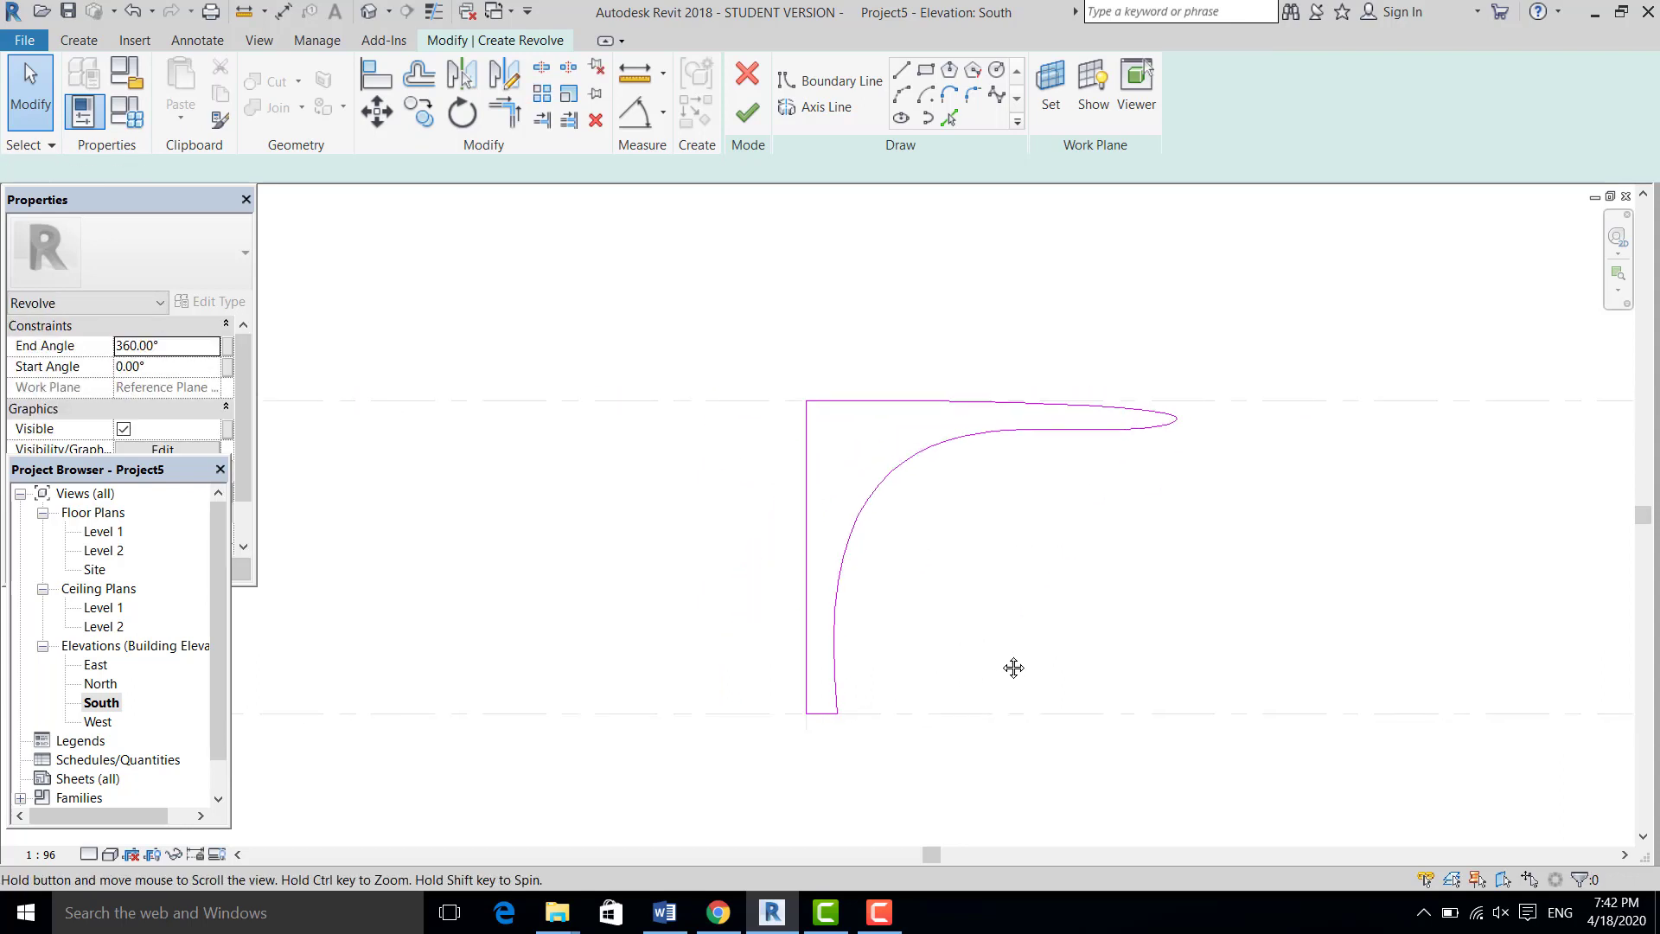
scroll(804, 789, "up", 2)
left_click(868, 650)
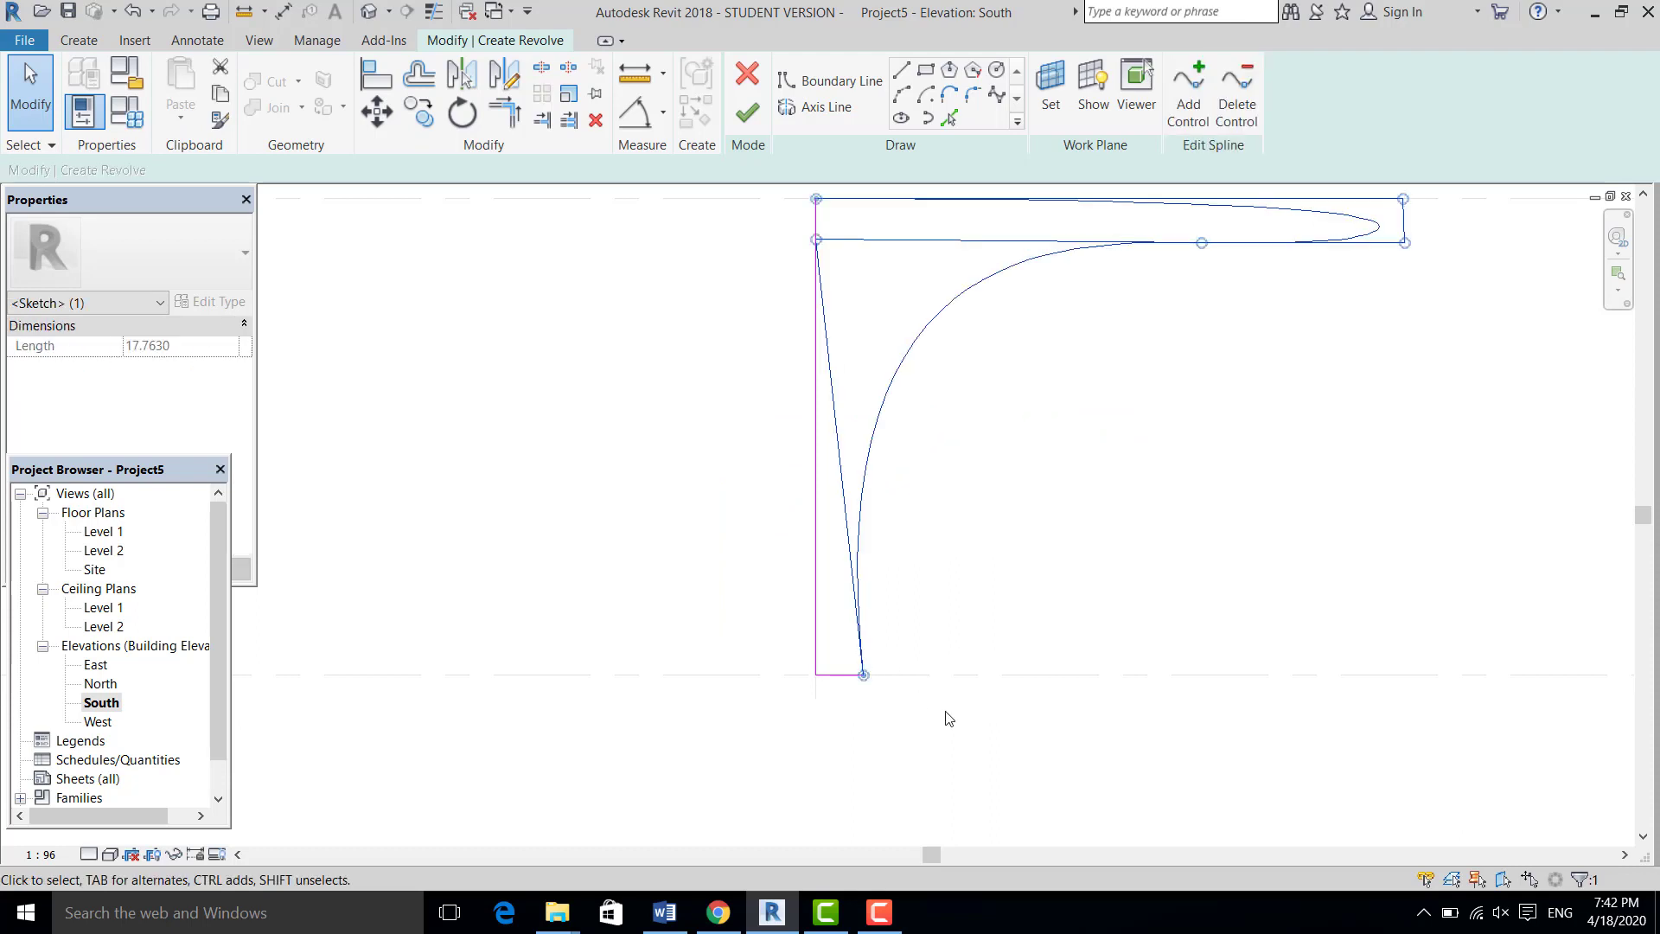
scroll(827, 670, "down", 4)
left_click(1033, 583)
Draw a vertical axis line about 2.7 long, up from the profile's upper corner on Level 2 along the vertical reference plane
scroll(866, 560, "down", 3)
middle_click_drag(874, 605, 781, 604)
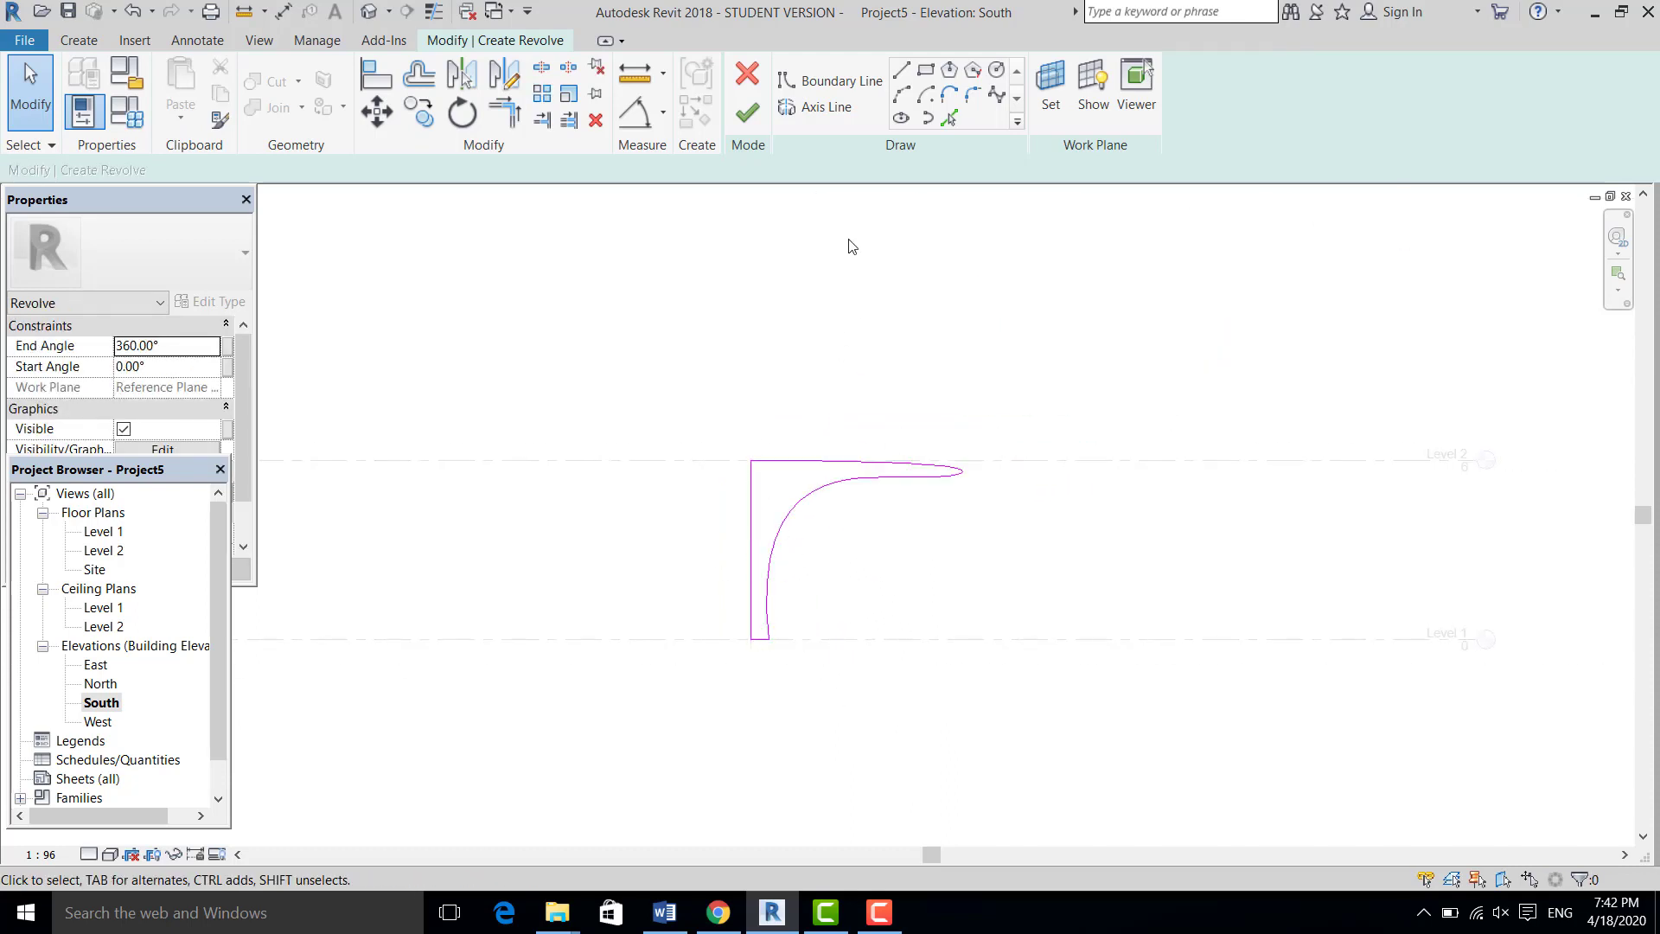
left_click(815, 108)
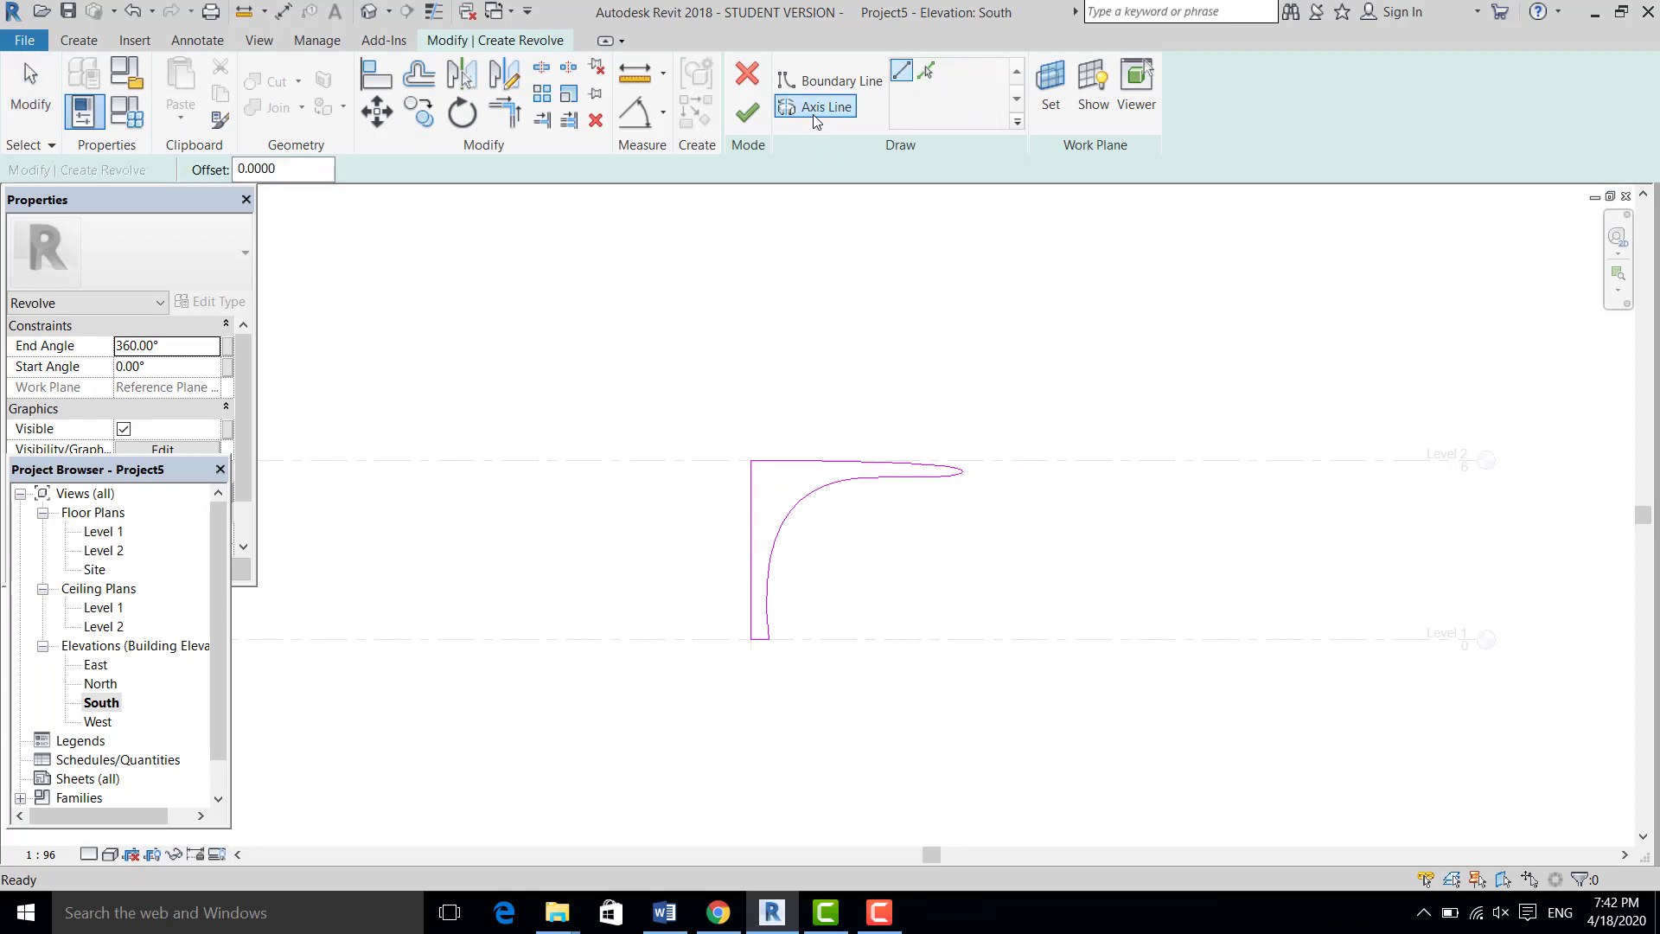
left_click(751, 460)
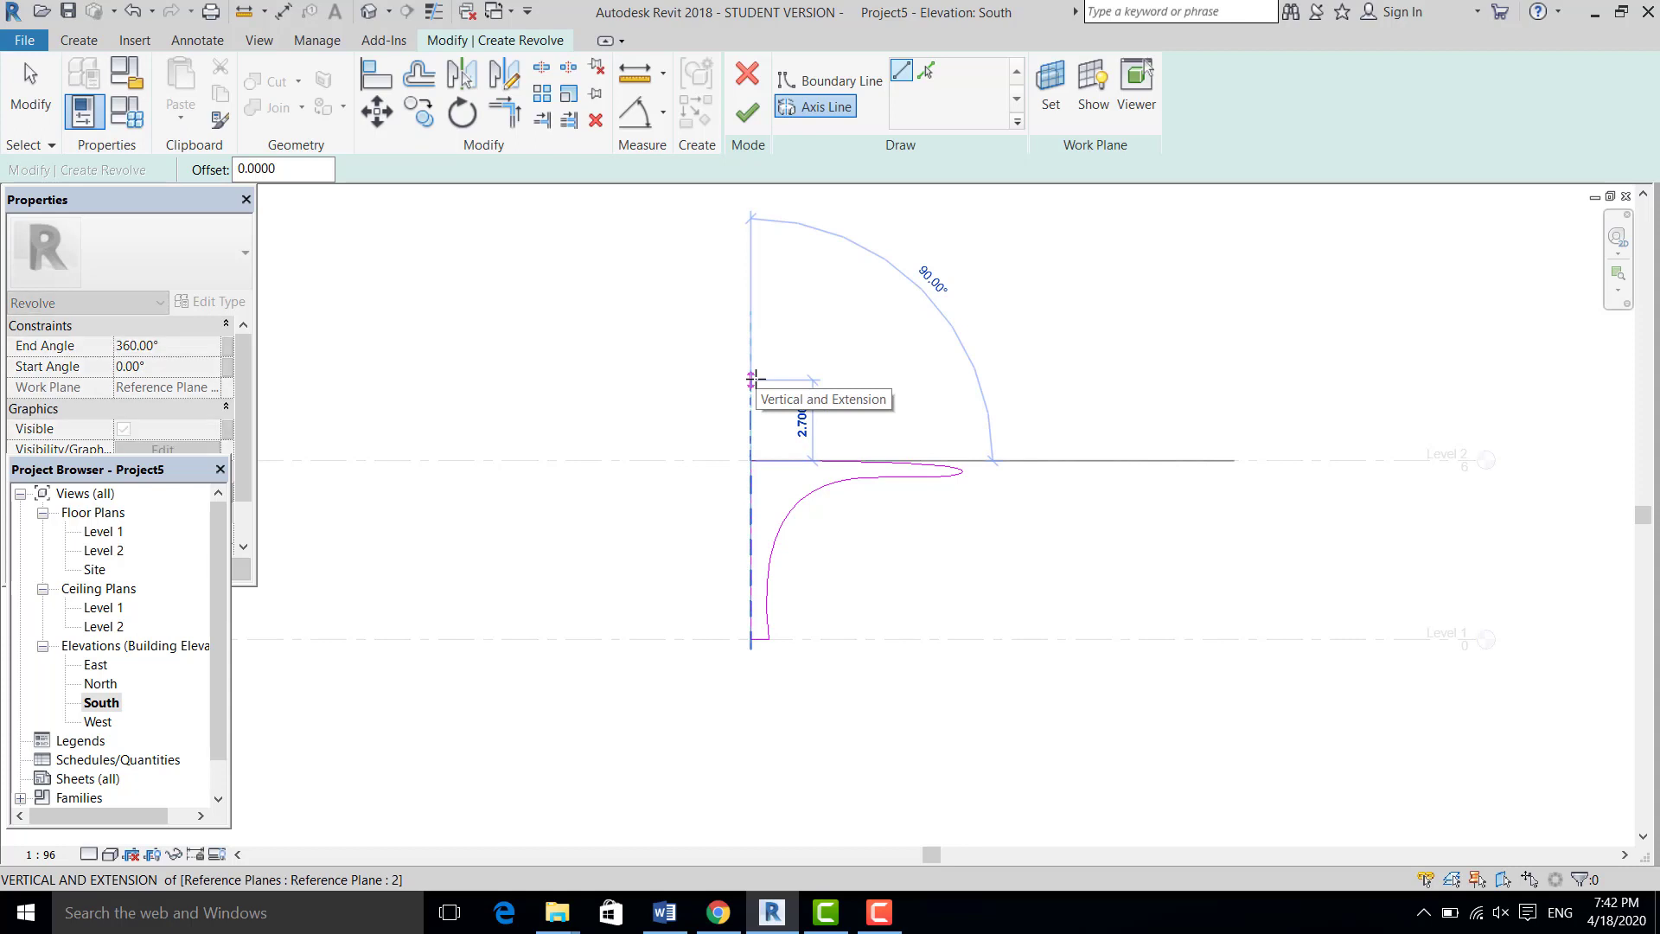
left_click(751, 379)
left_click(31, 86)
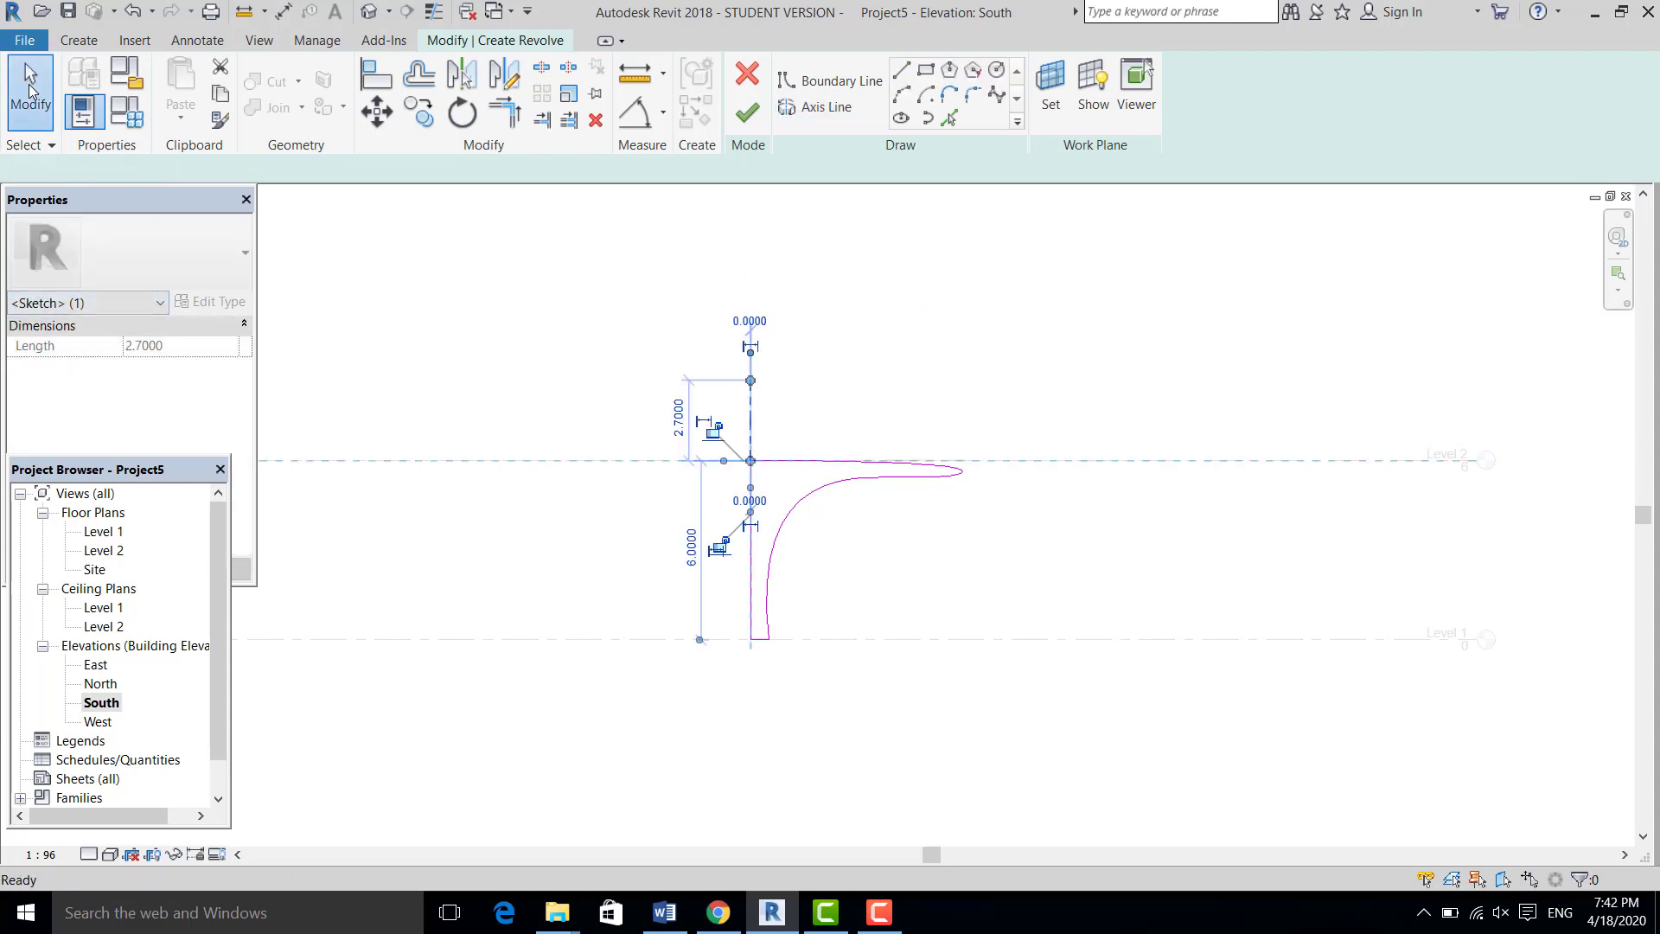
key("Escape")
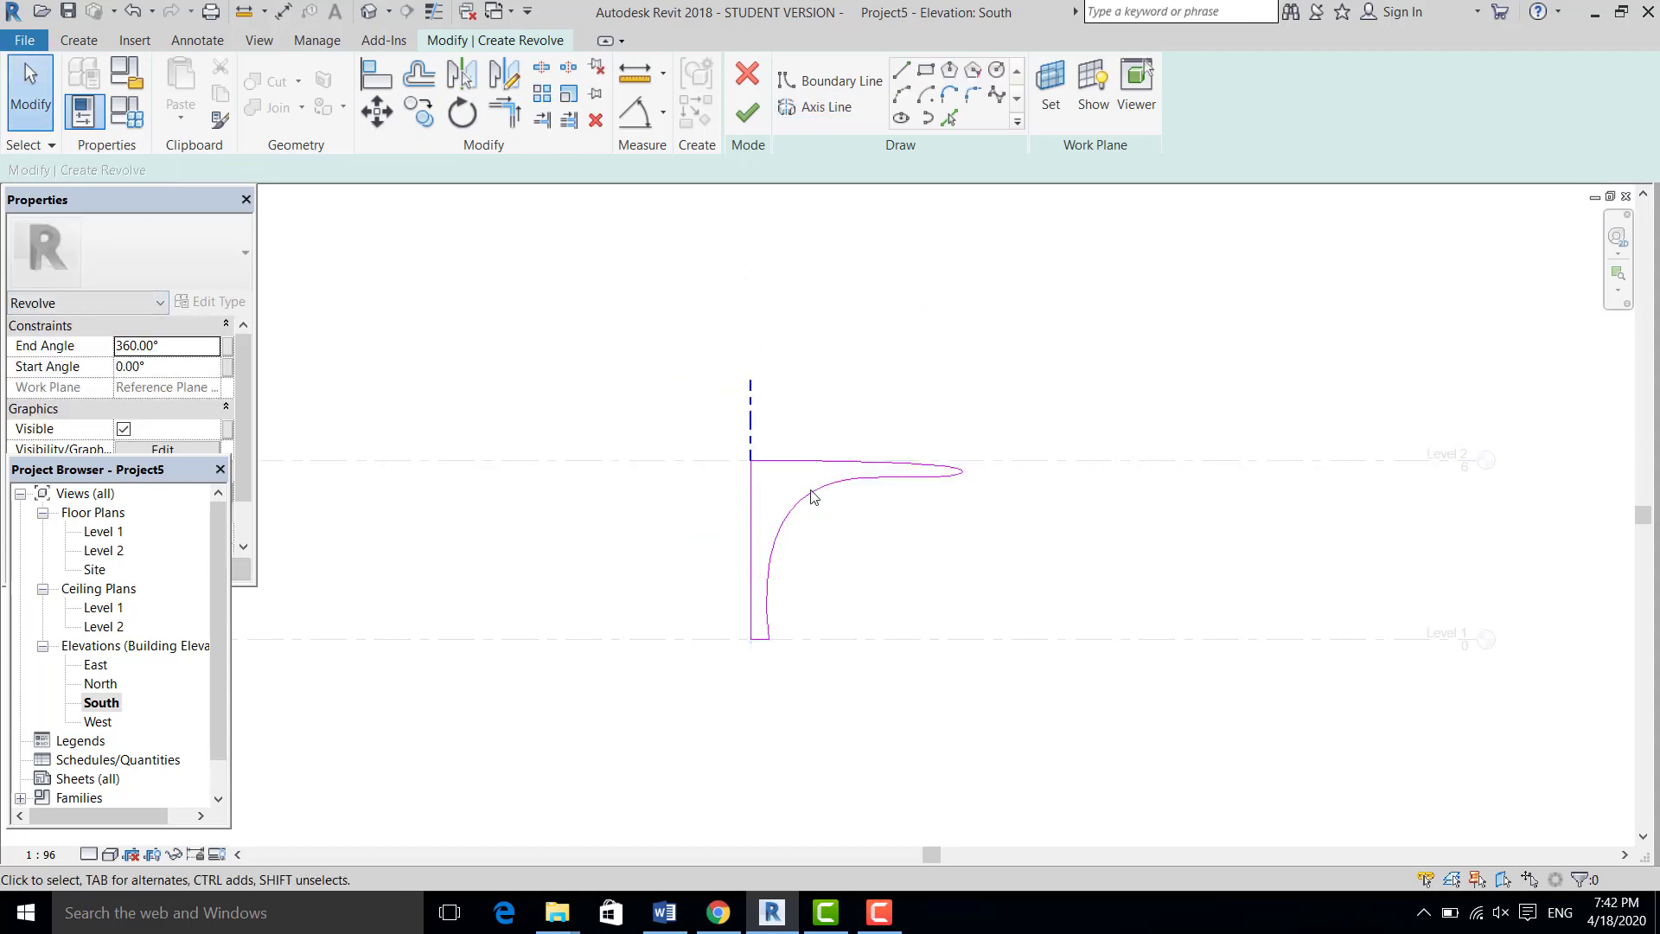
Select the whole profile sketch and finish it to generate the 360° revolved table form
left_click_drag(628, 326, 1047, 712)
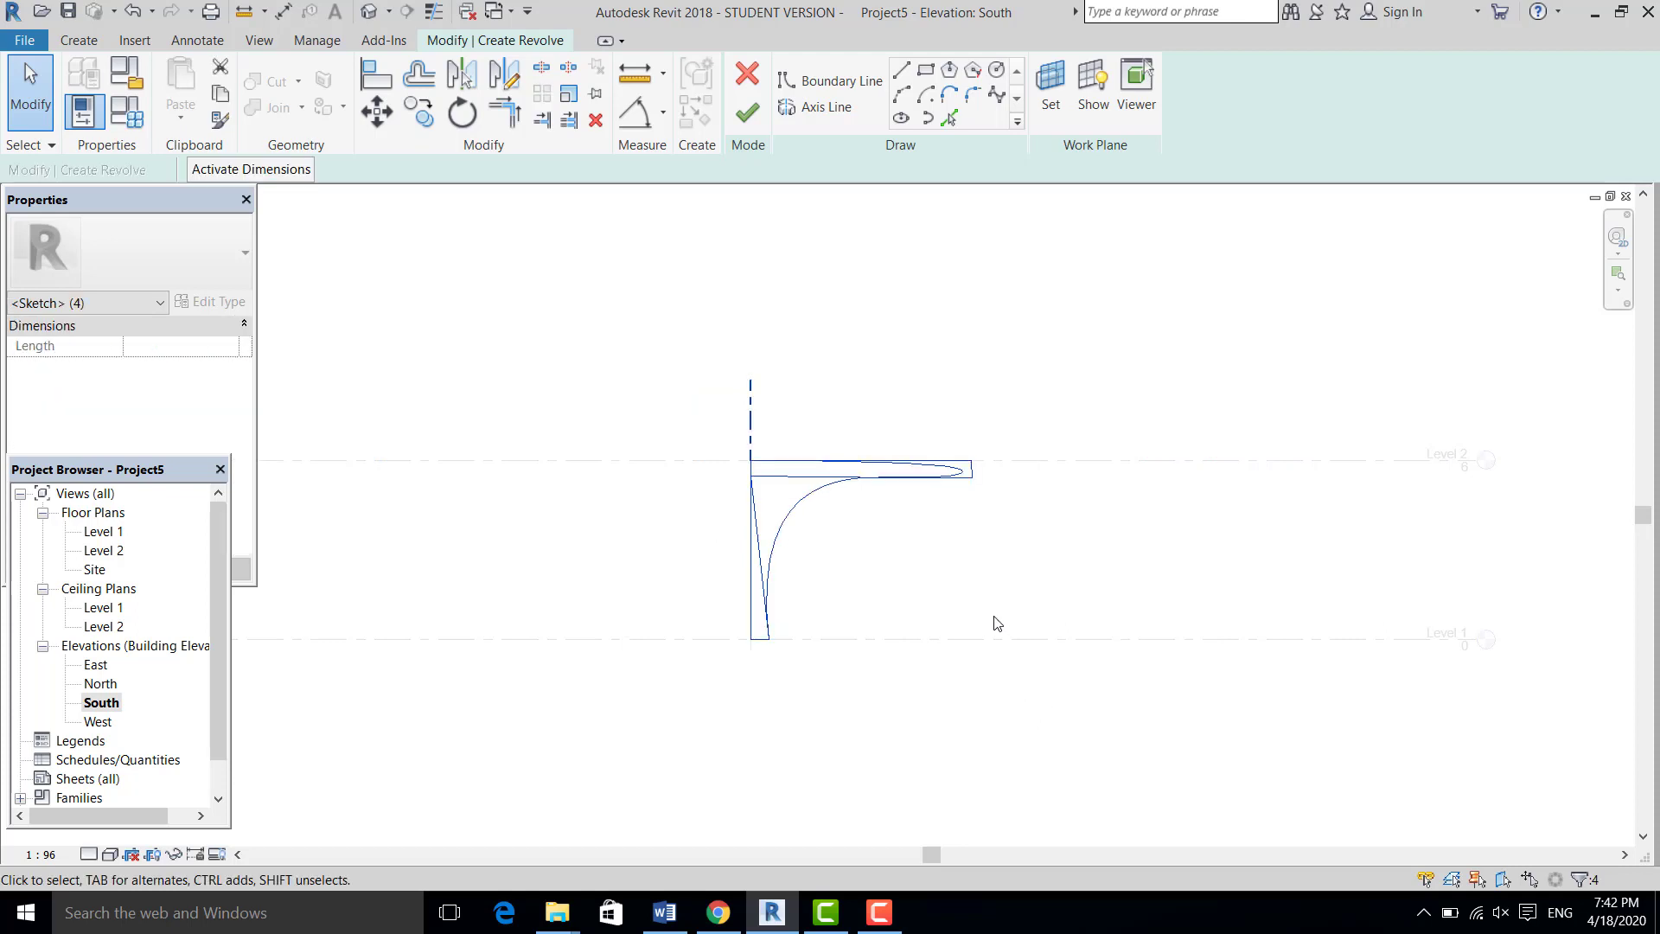
left_click(746, 113)
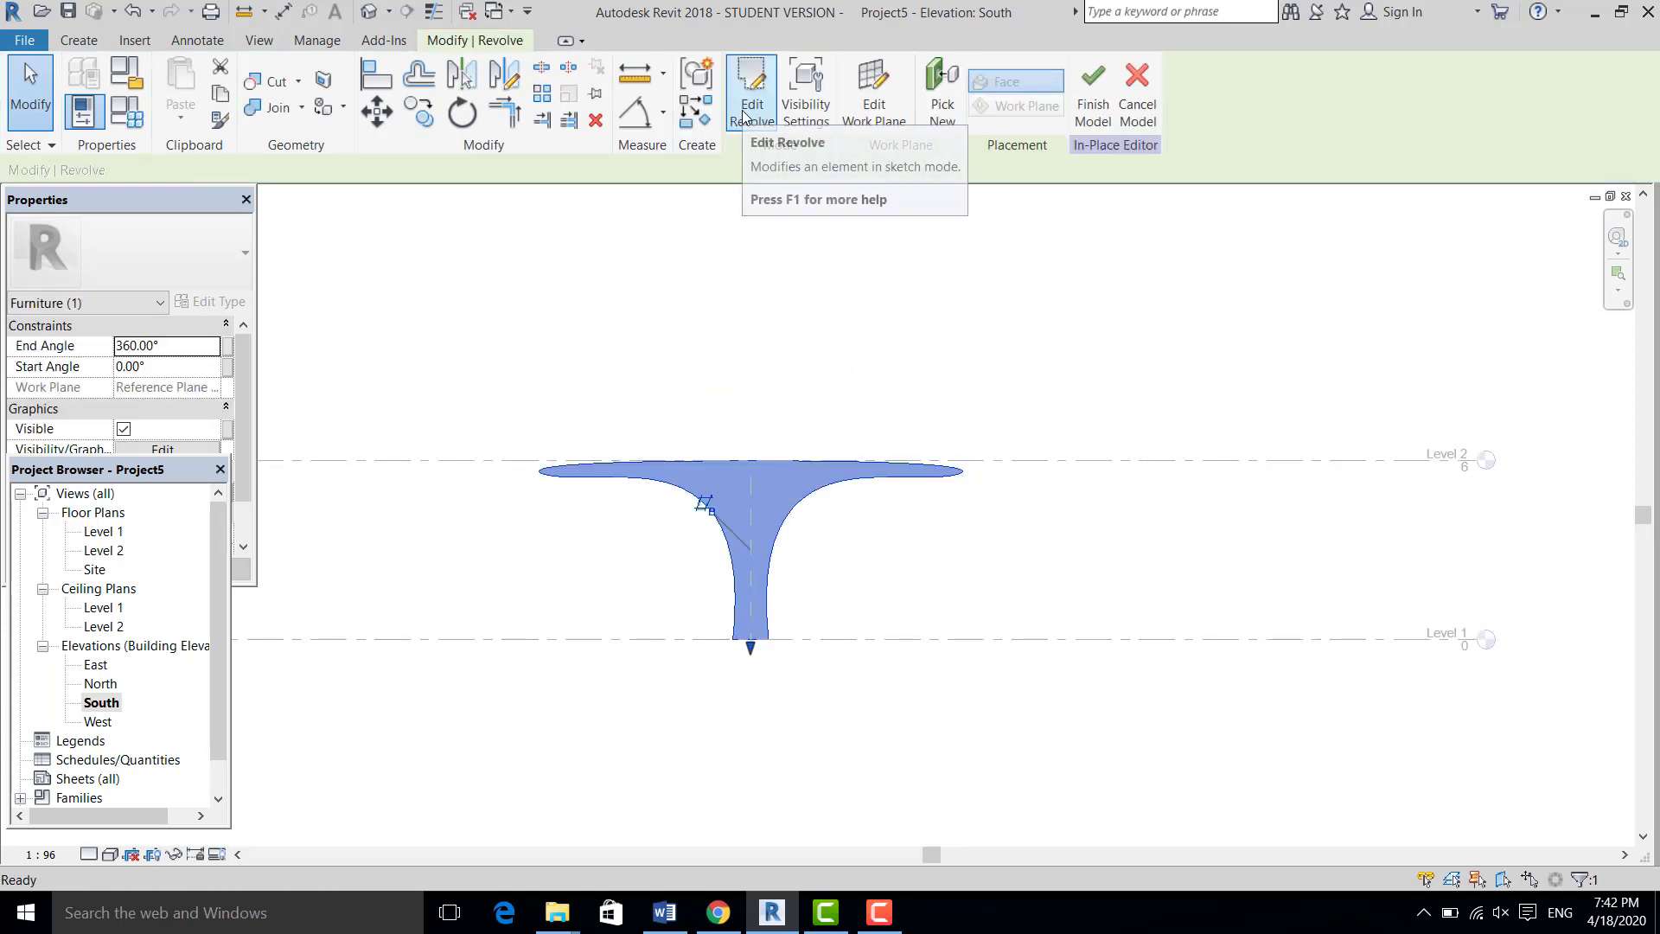
left_click(780, 348)
scroll(748, 465, "up", 1)
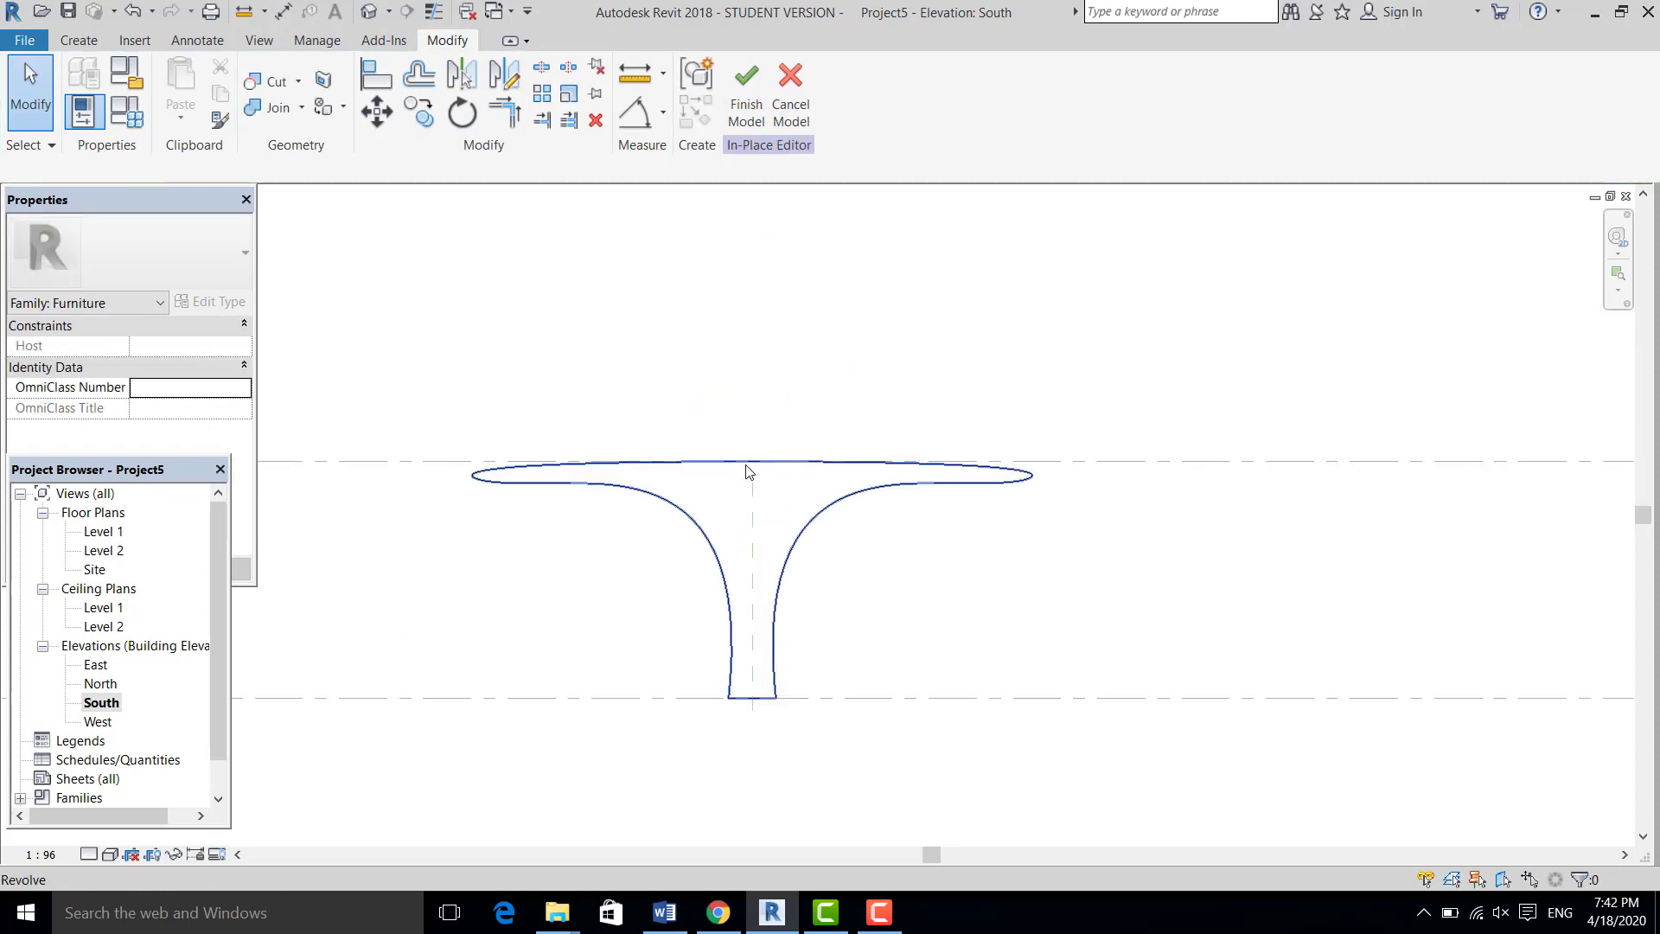
Start a second Revolve form with Reference Plane : 1 as its work plane
middle_click_drag(755, 476, 823, 545)
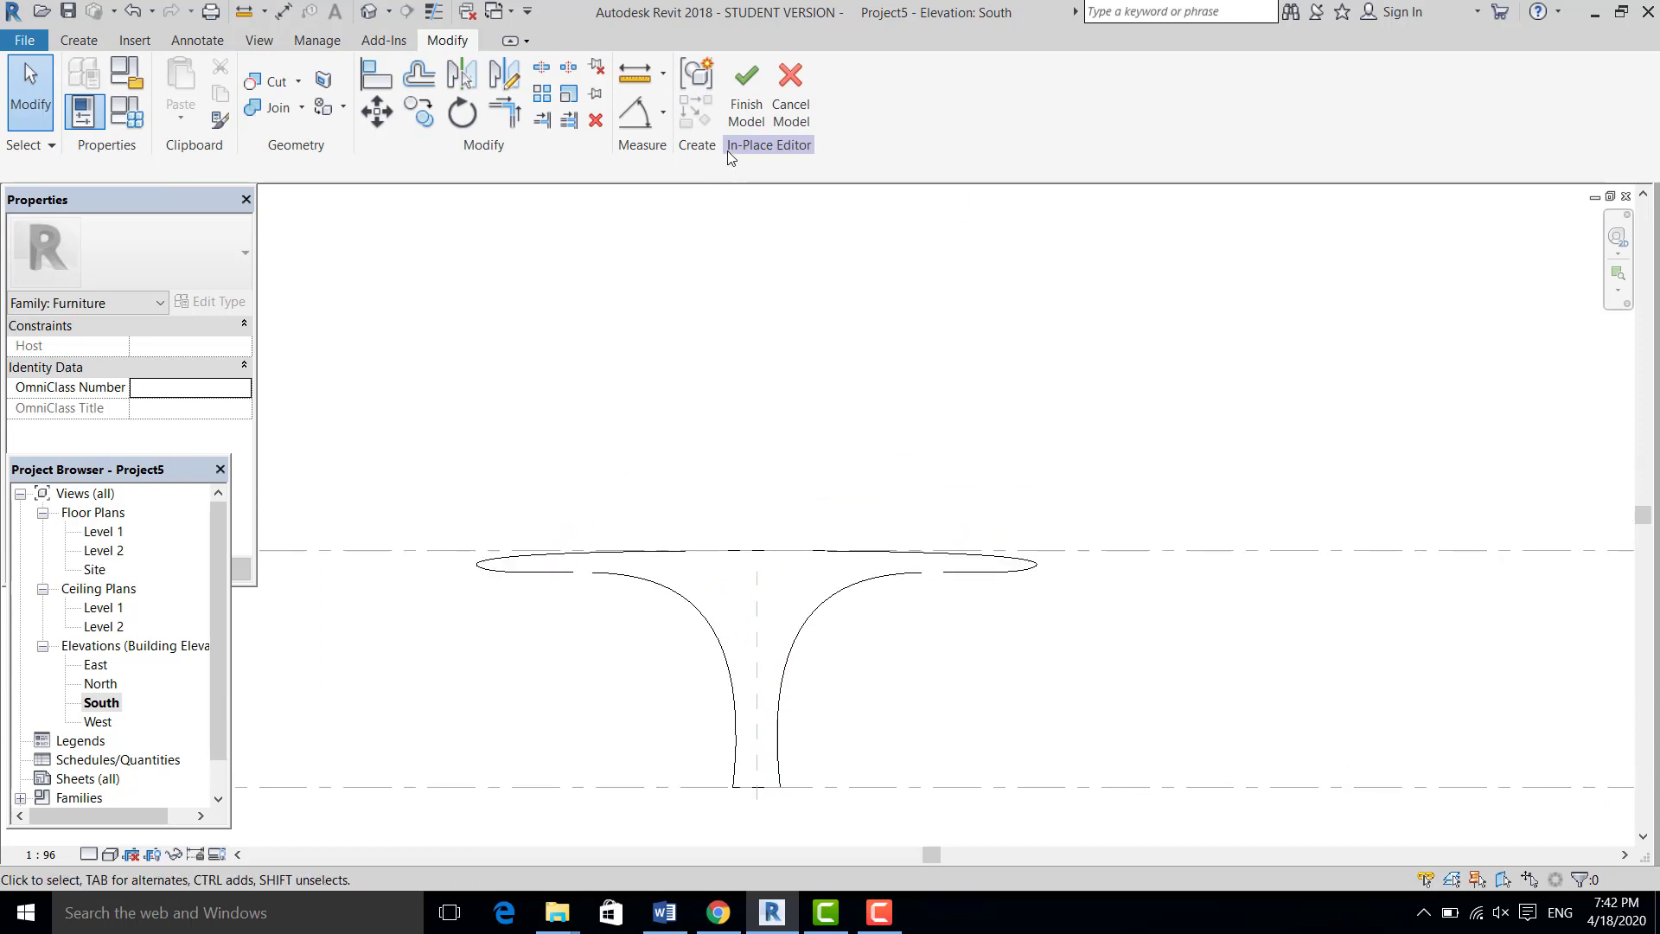
middle_click_drag(821, 454, 852, 546)
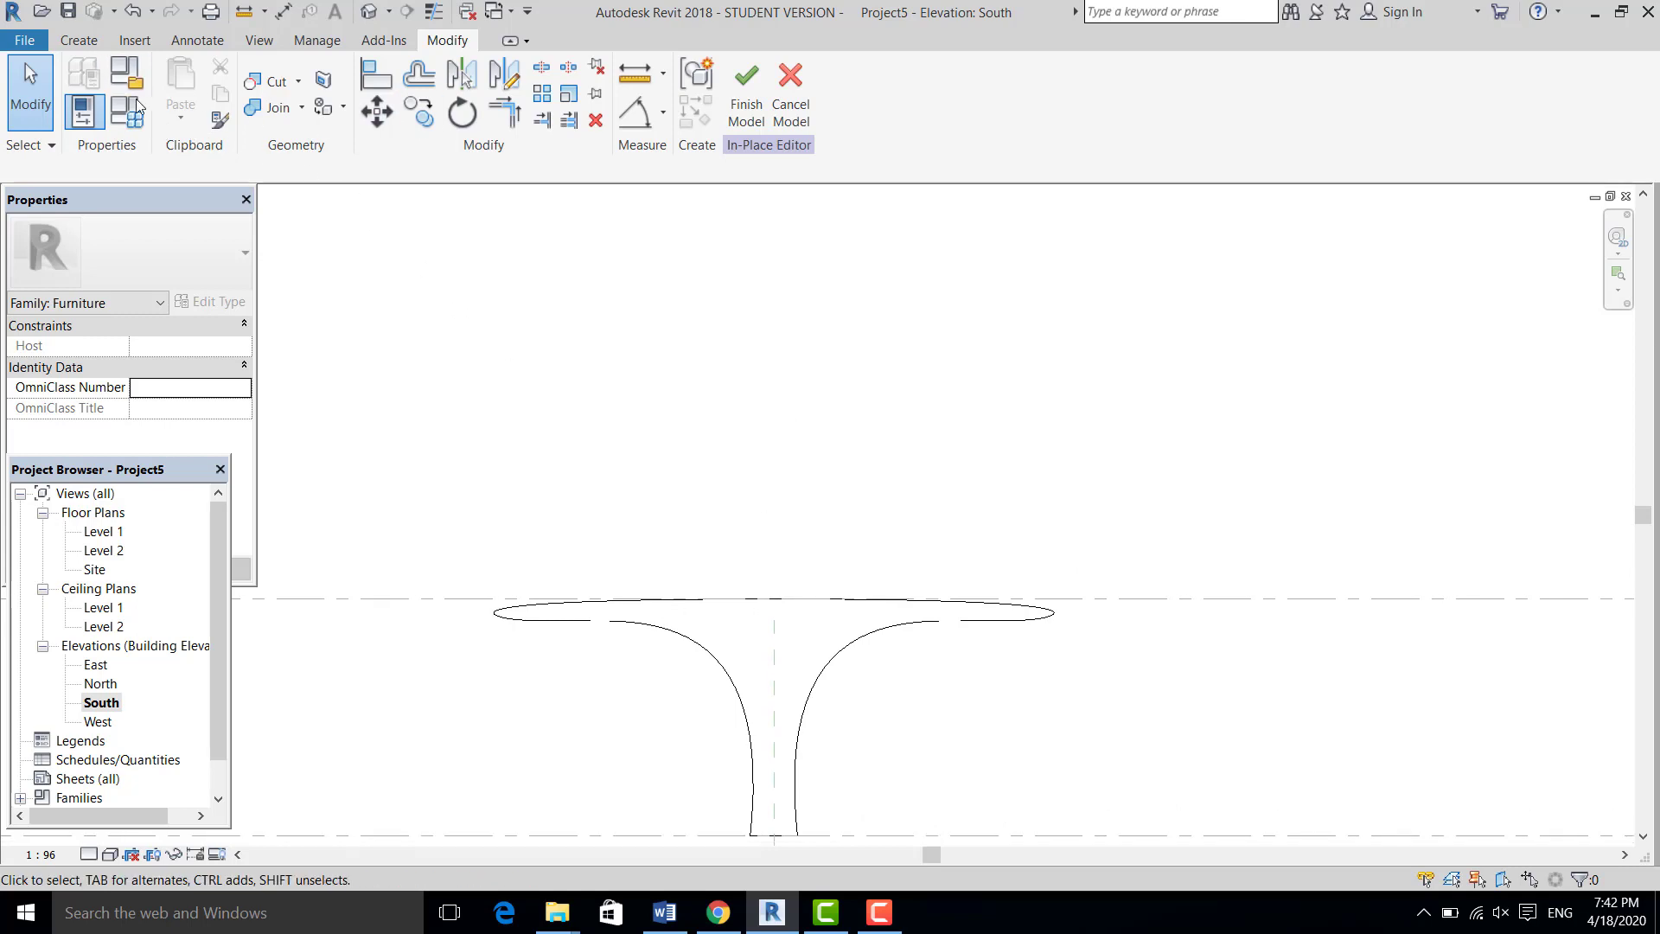
left_click(87, 51)
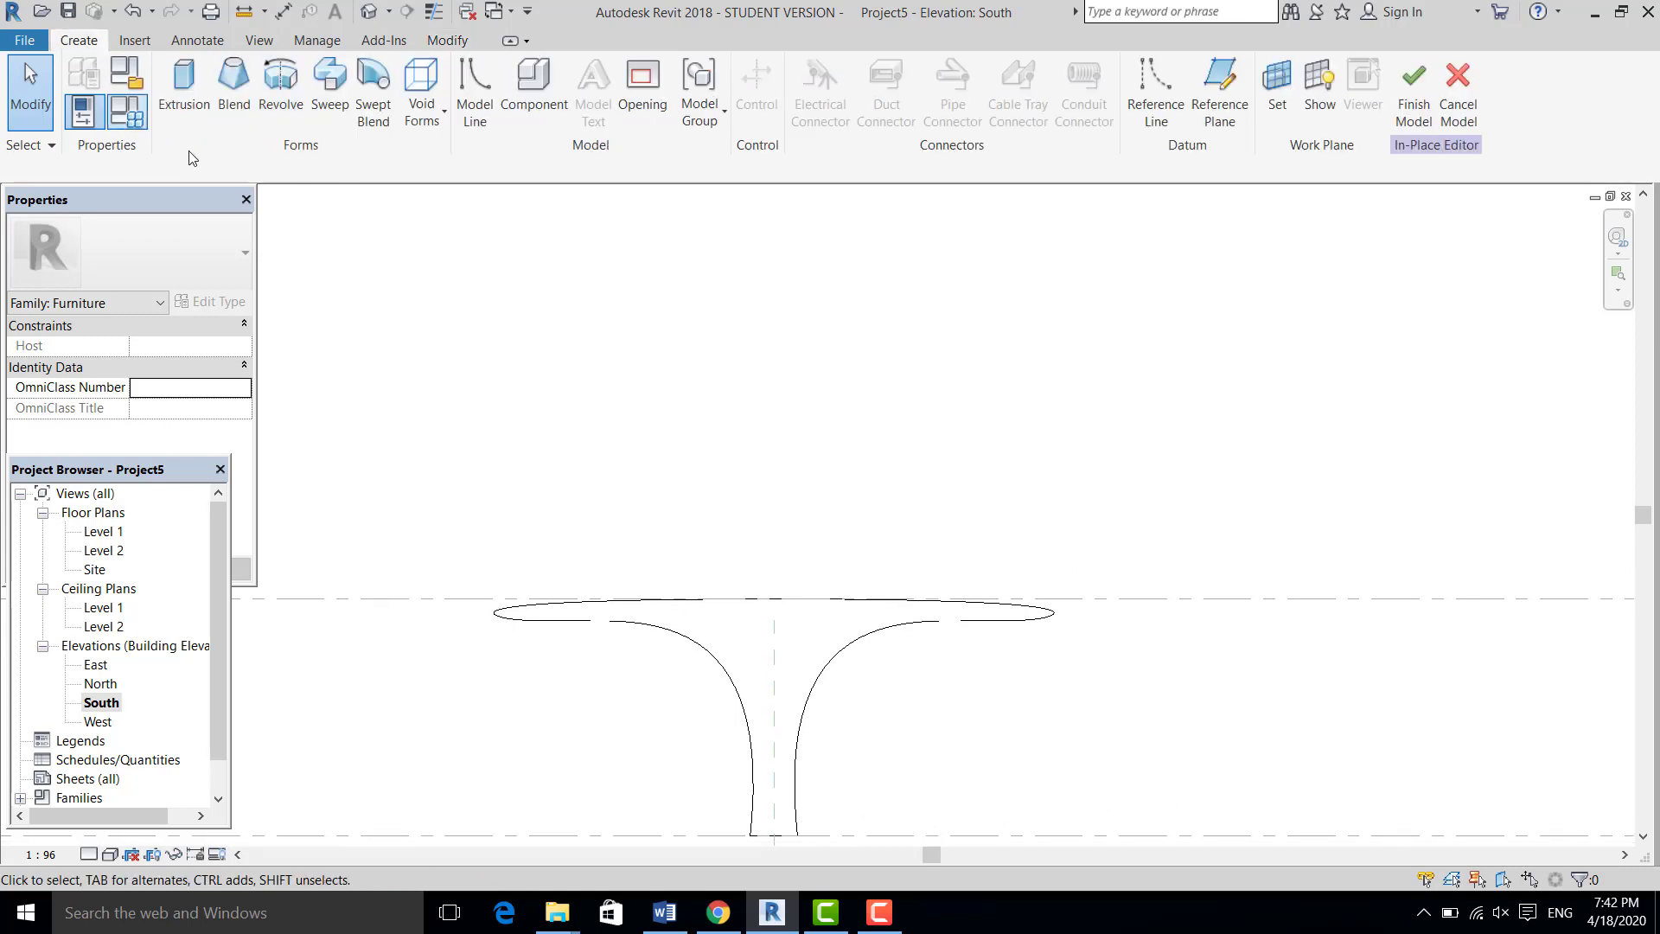
left_click(280, 87)
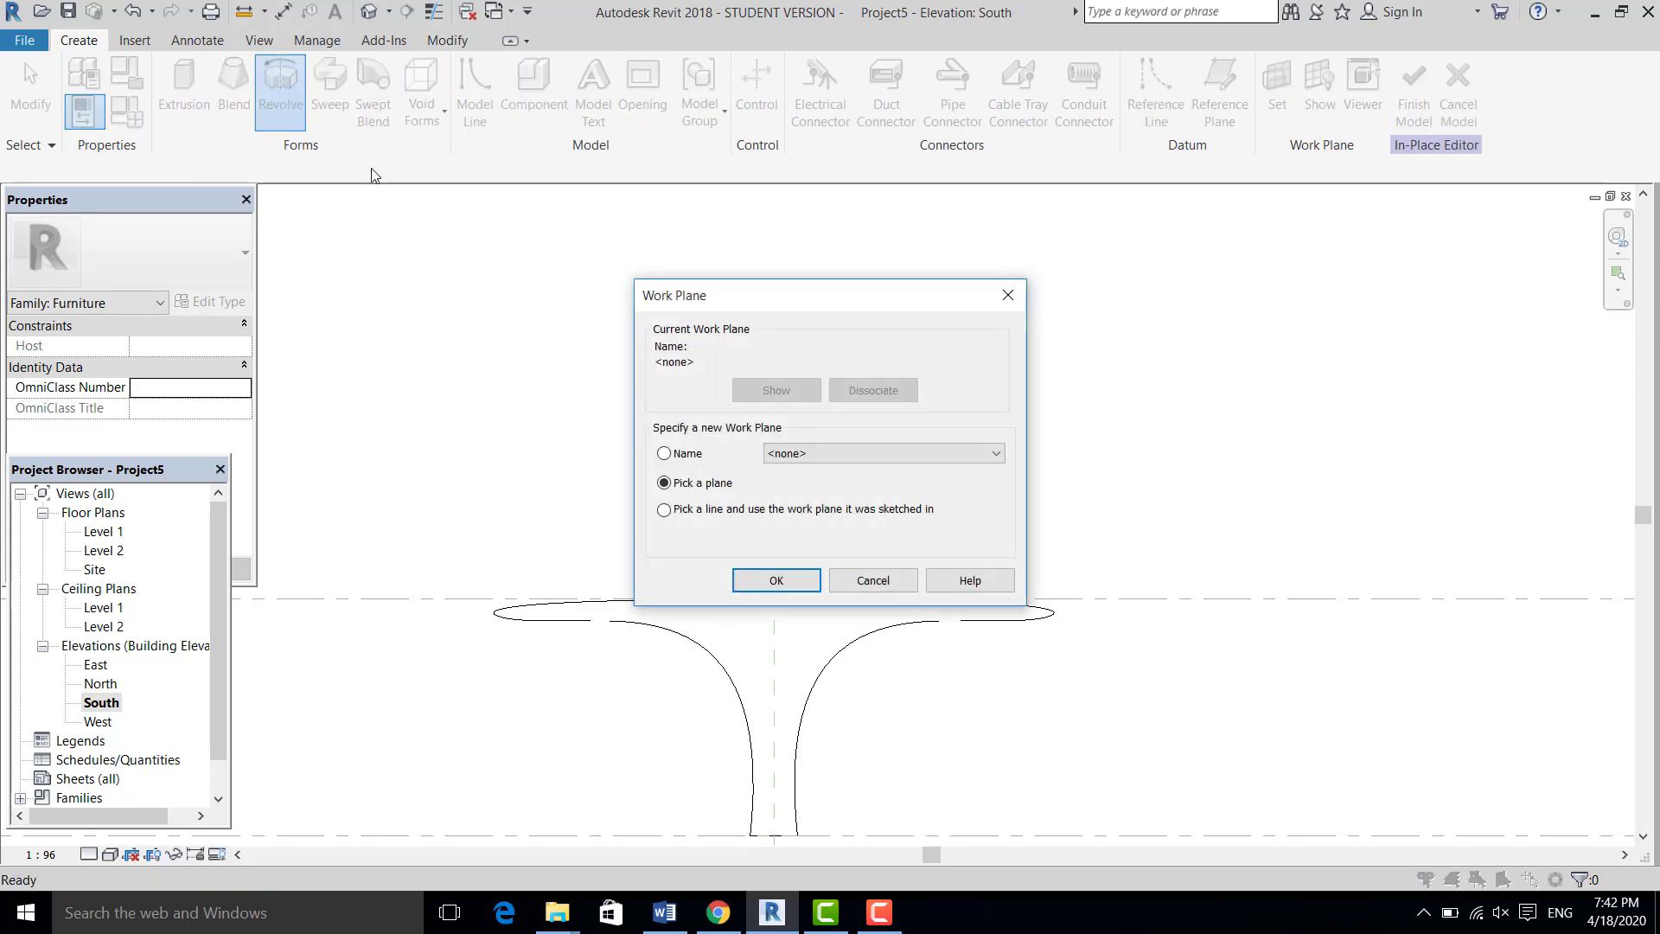
left_click(800, 451)
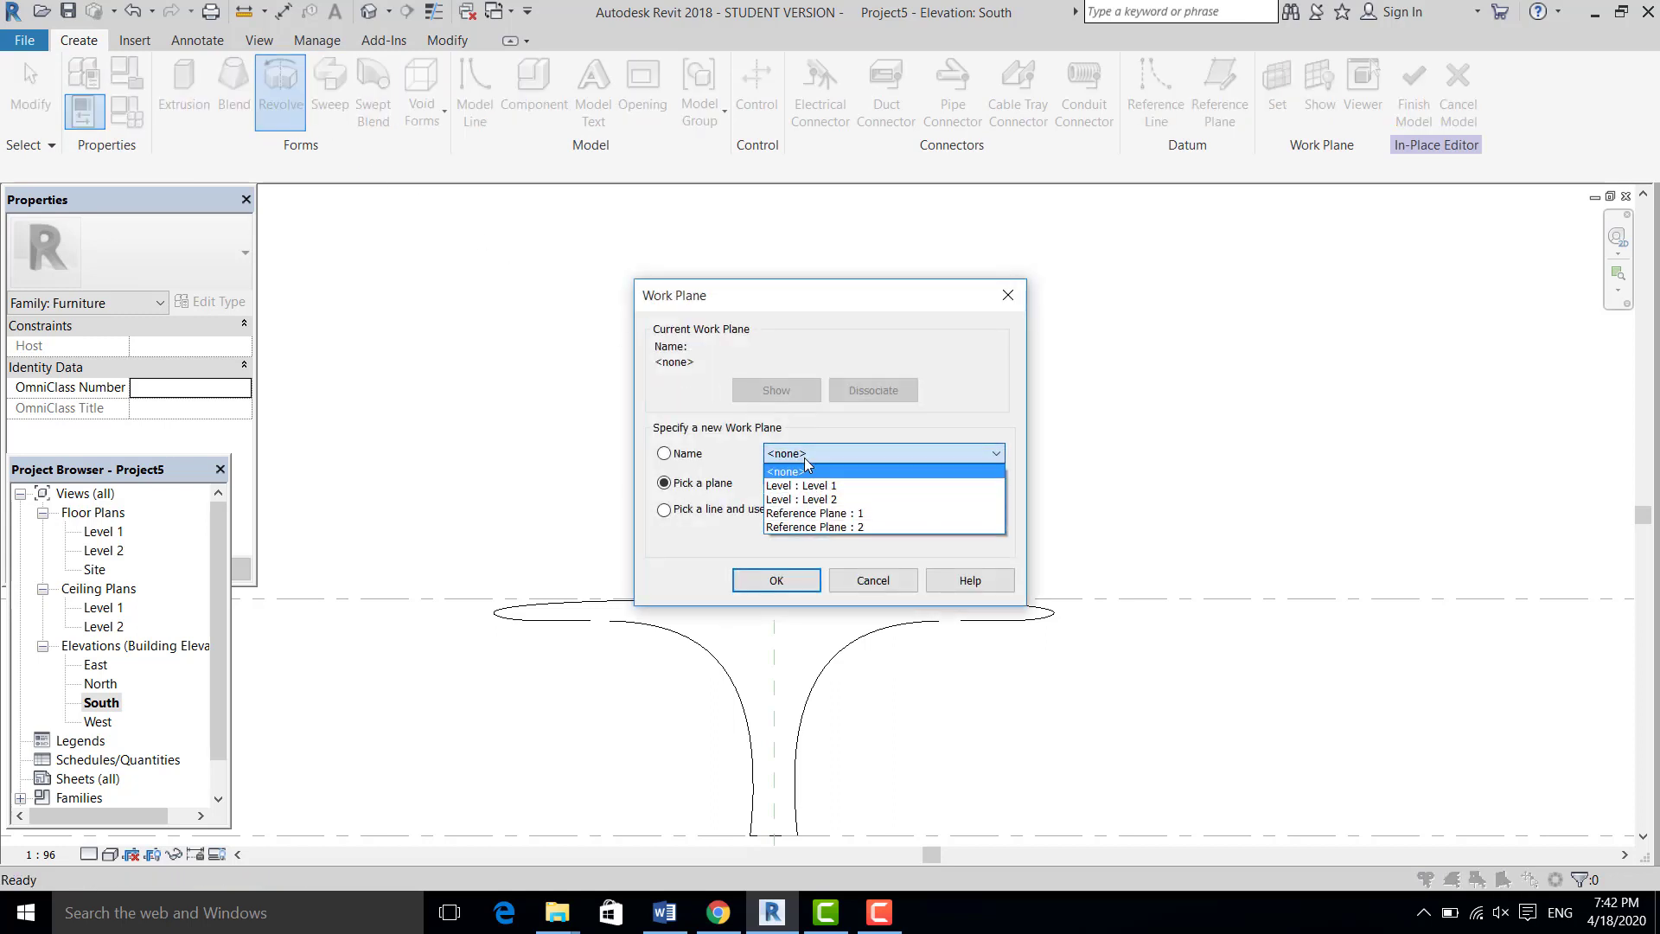
left_click(832, 513)
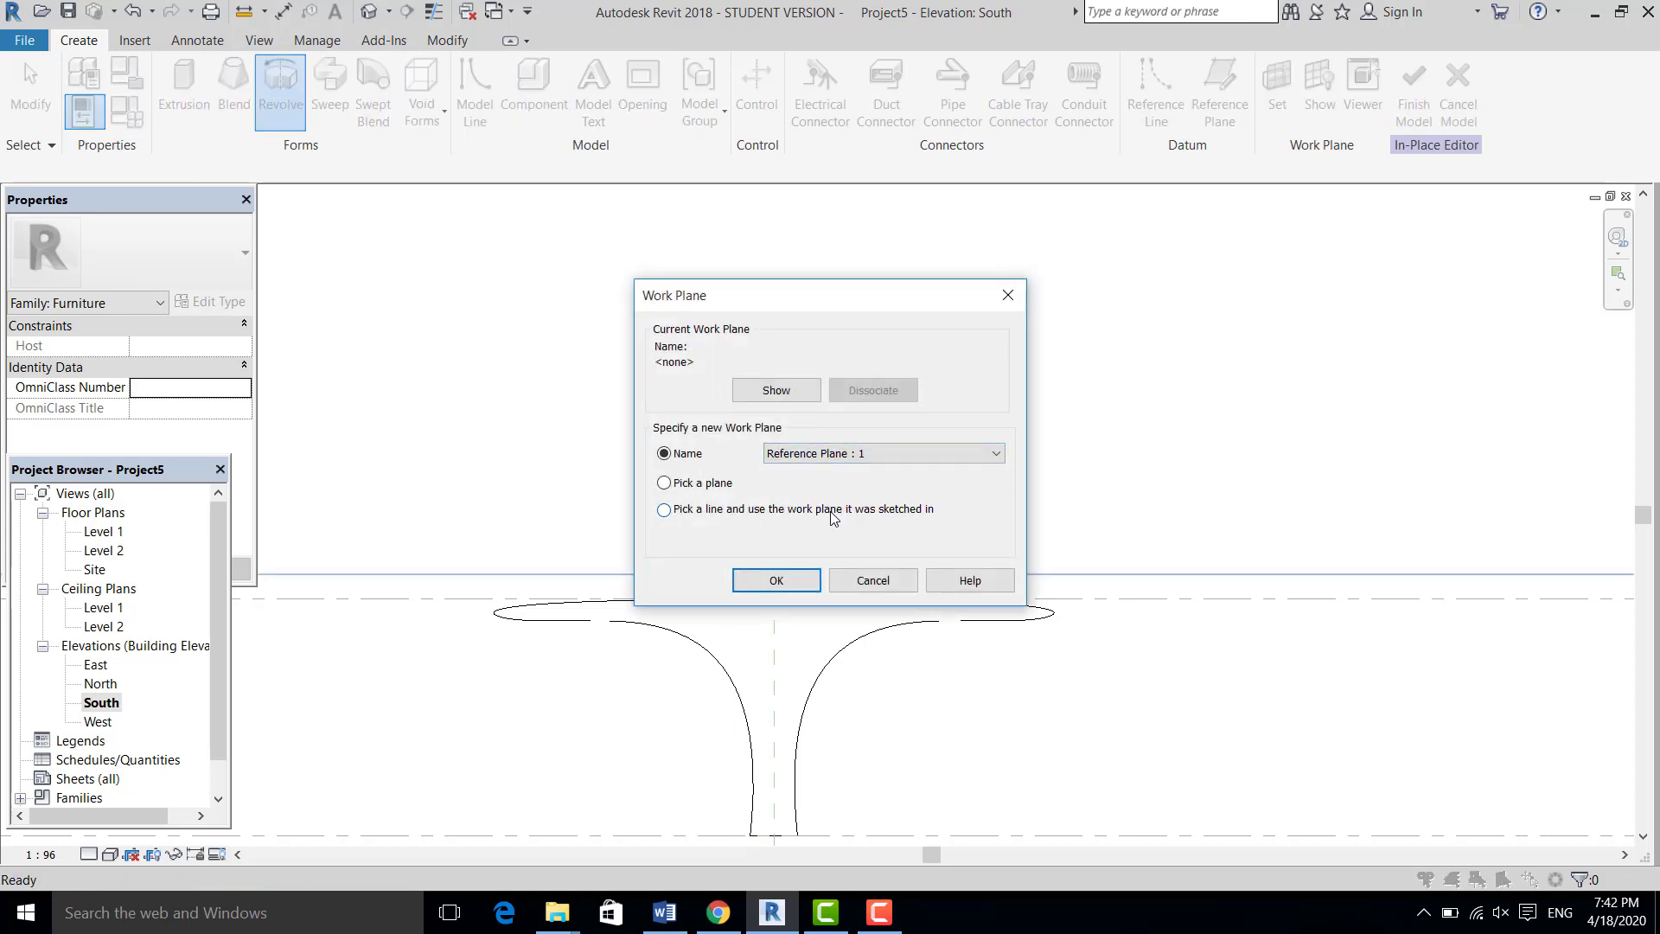
left_click(797, 580)
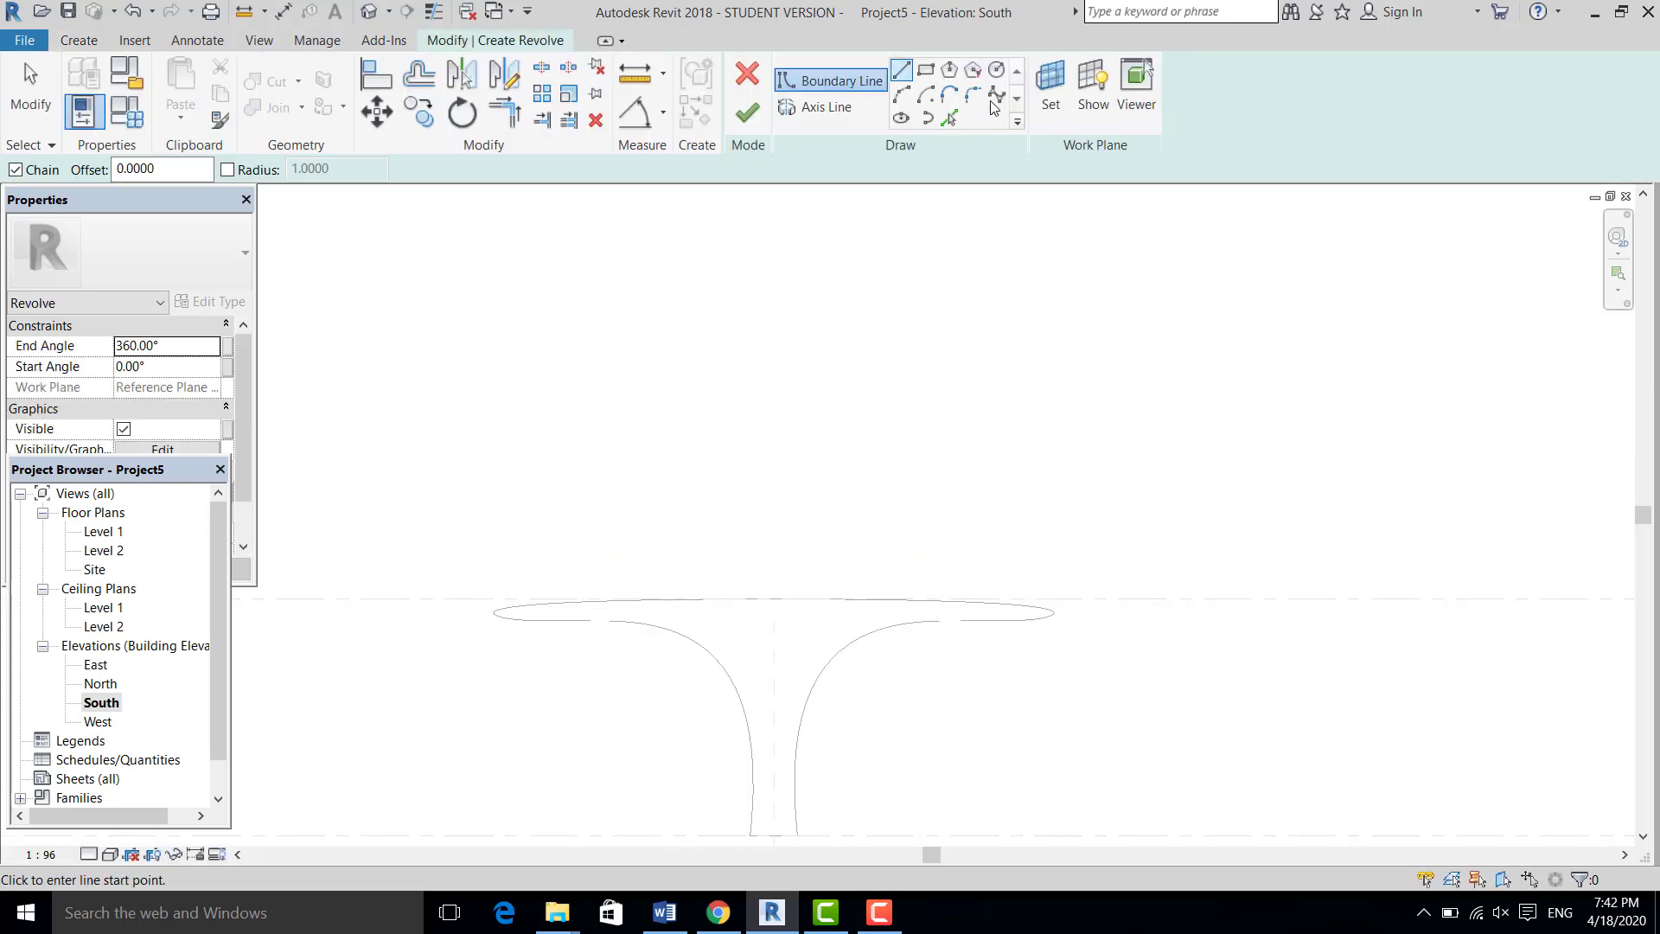
Start a boundary spline where Level 2 meets the vertical reference plane and follow the tabletop's upper edge out to its tip
left_click(996, 101)
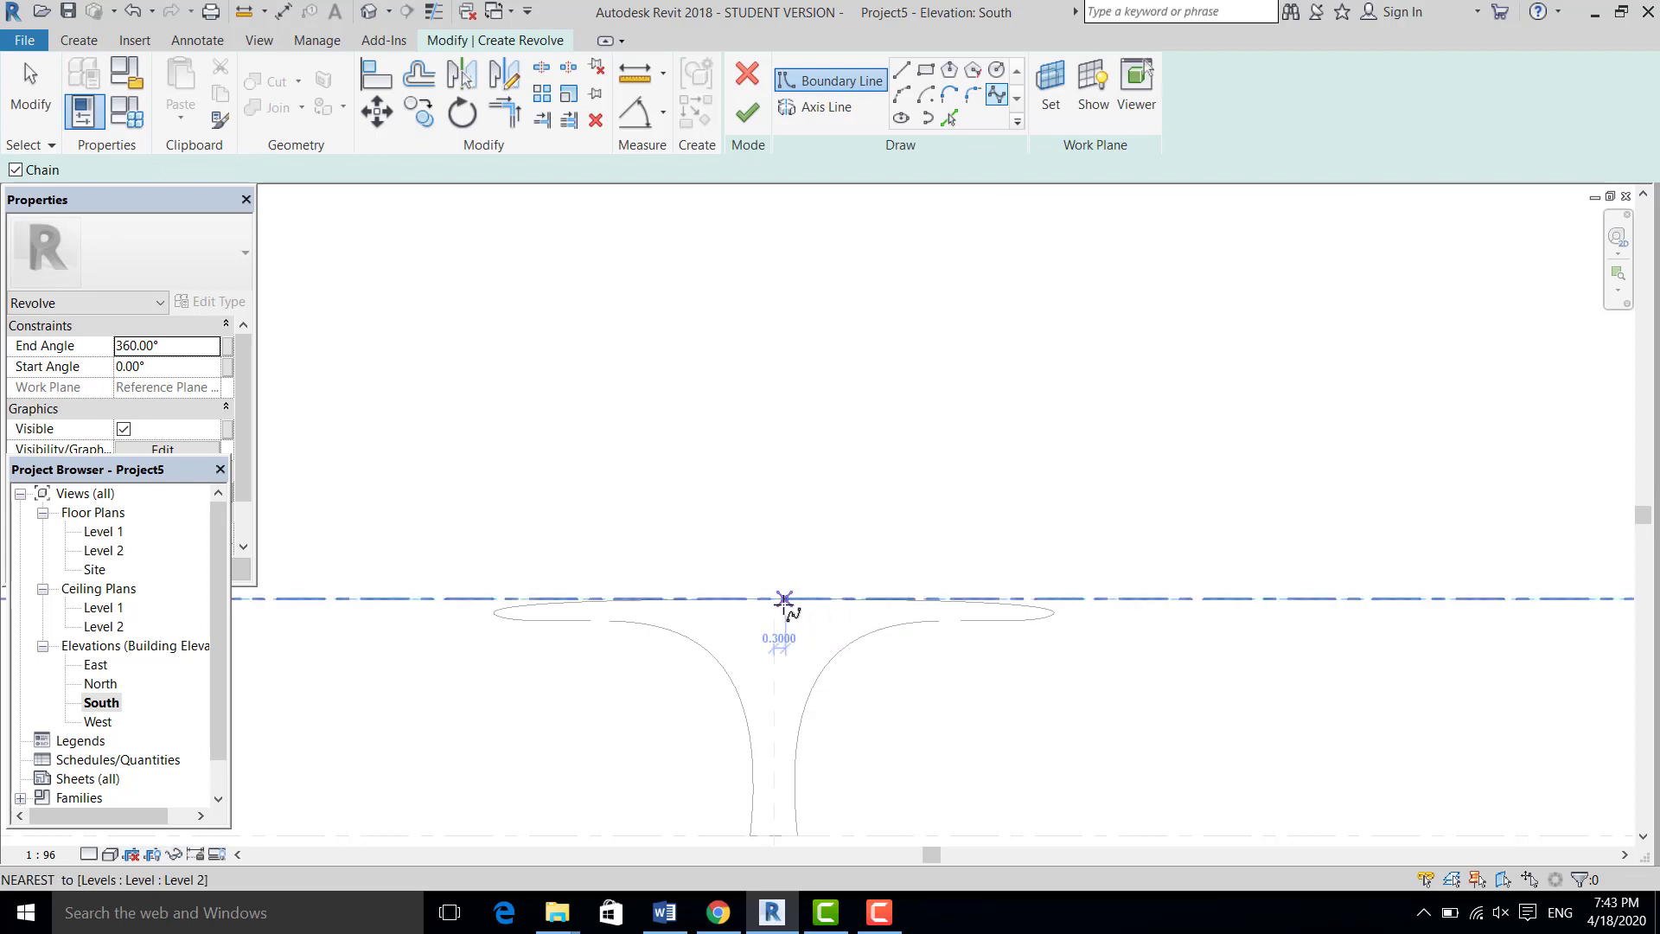
left_click(774, 598)
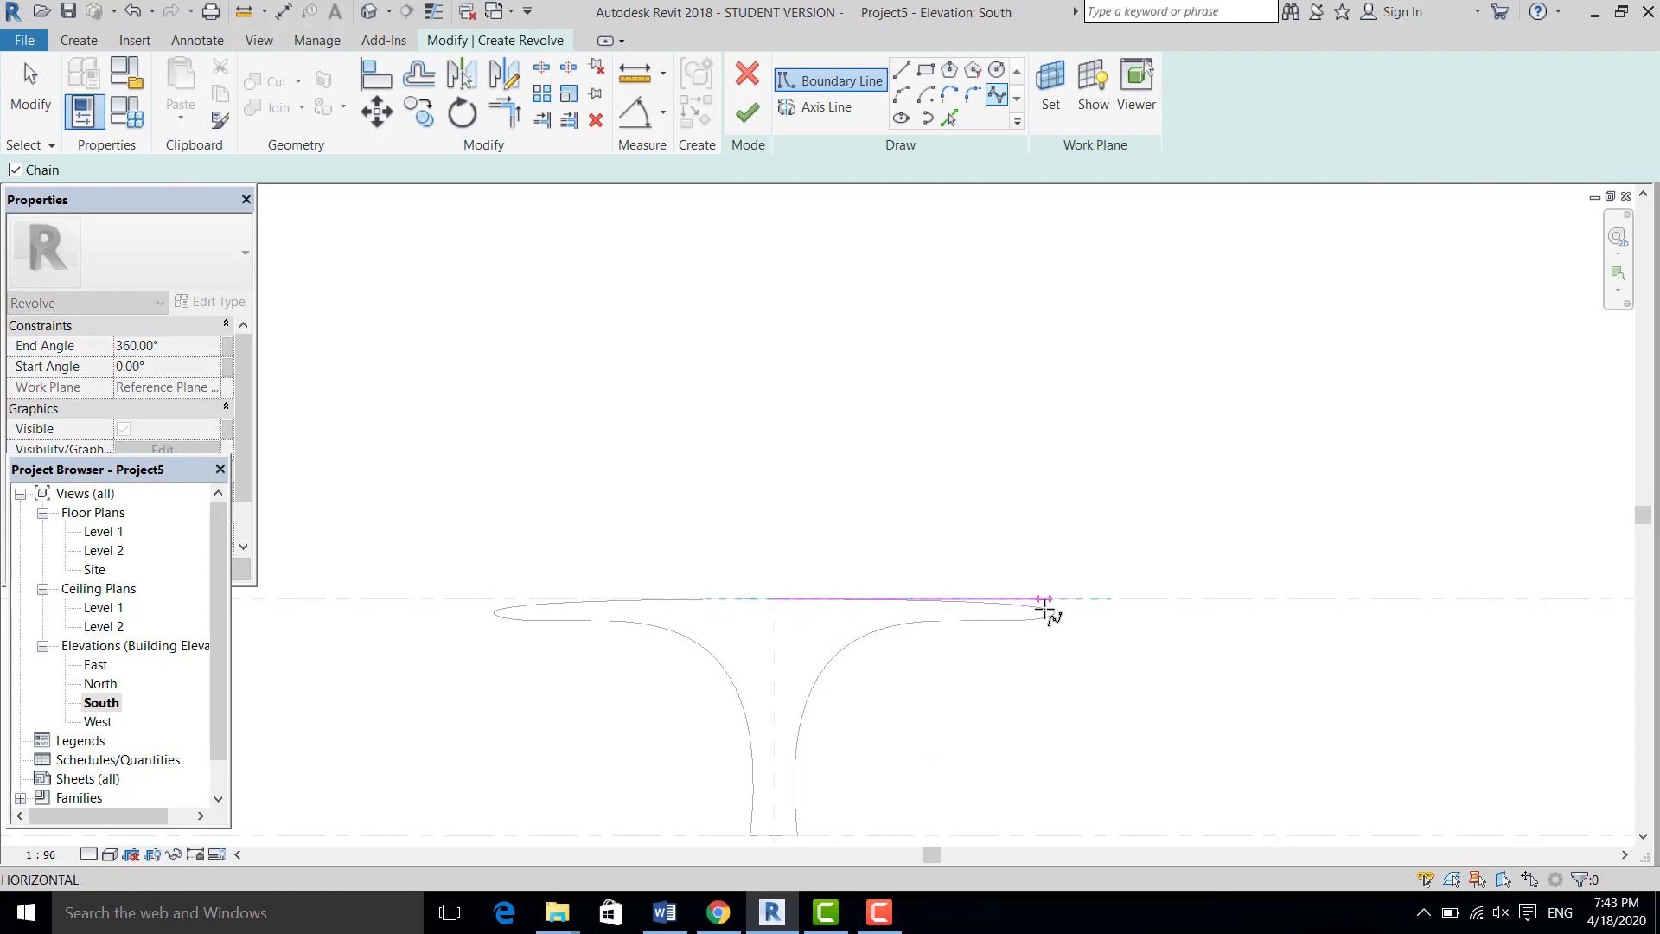
scroll(1021, 600, "up", 2)
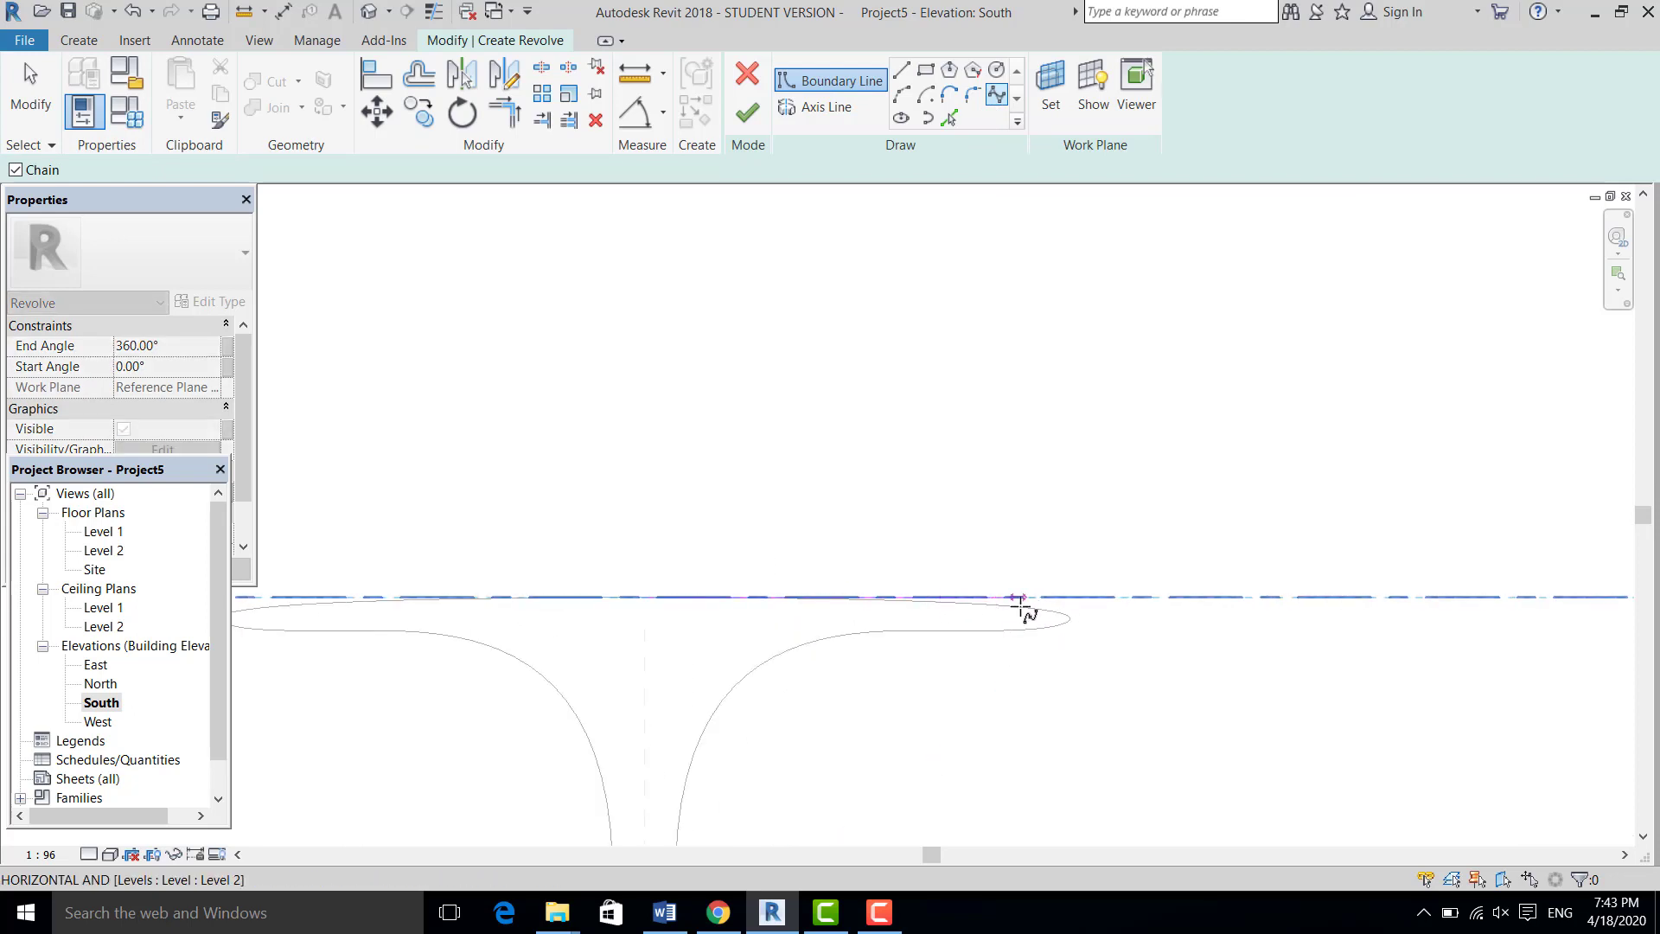
left_click(1056, 610)
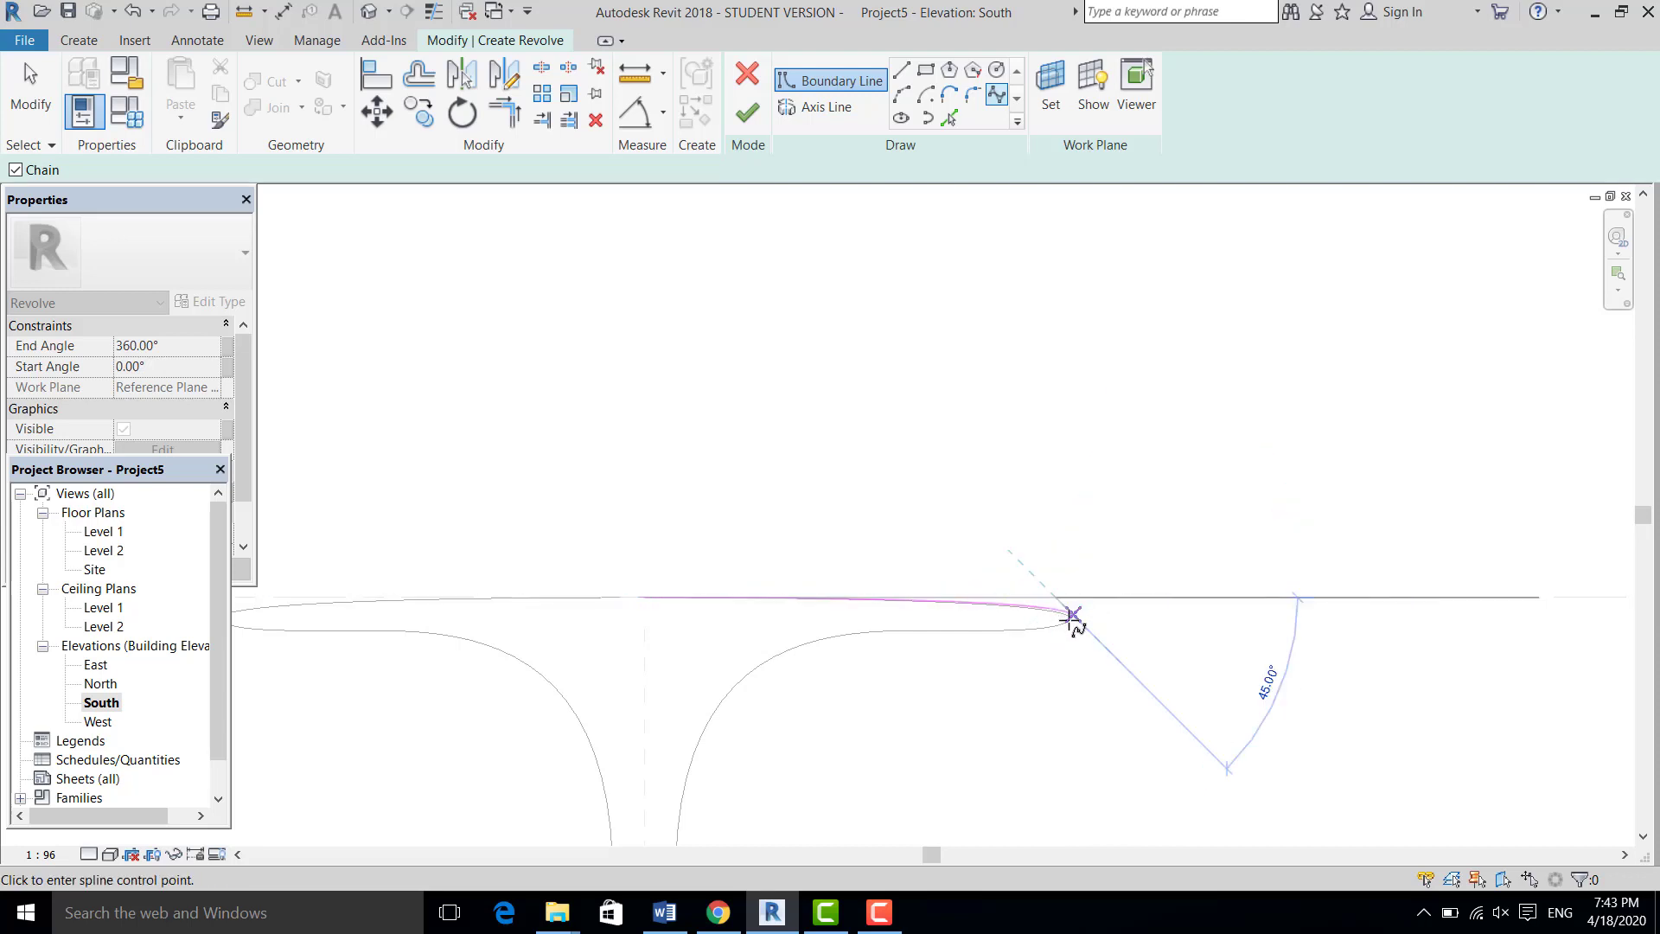
scroll(1074, 615, "up", 2)
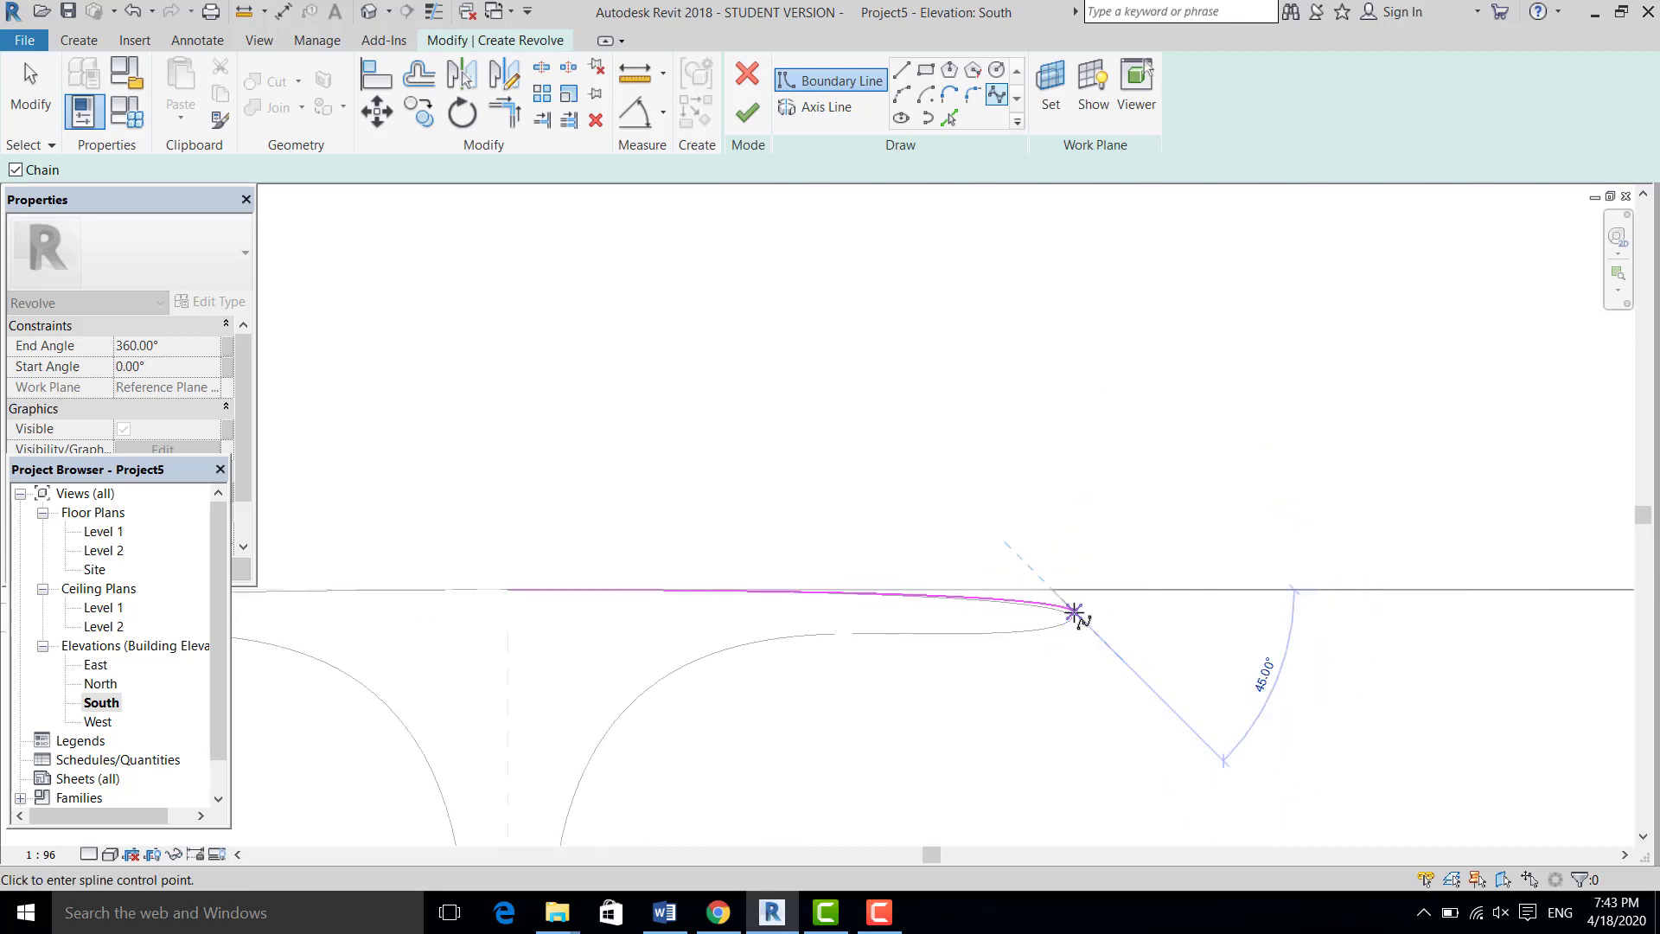
scroll(1072, 613, "up", 2)
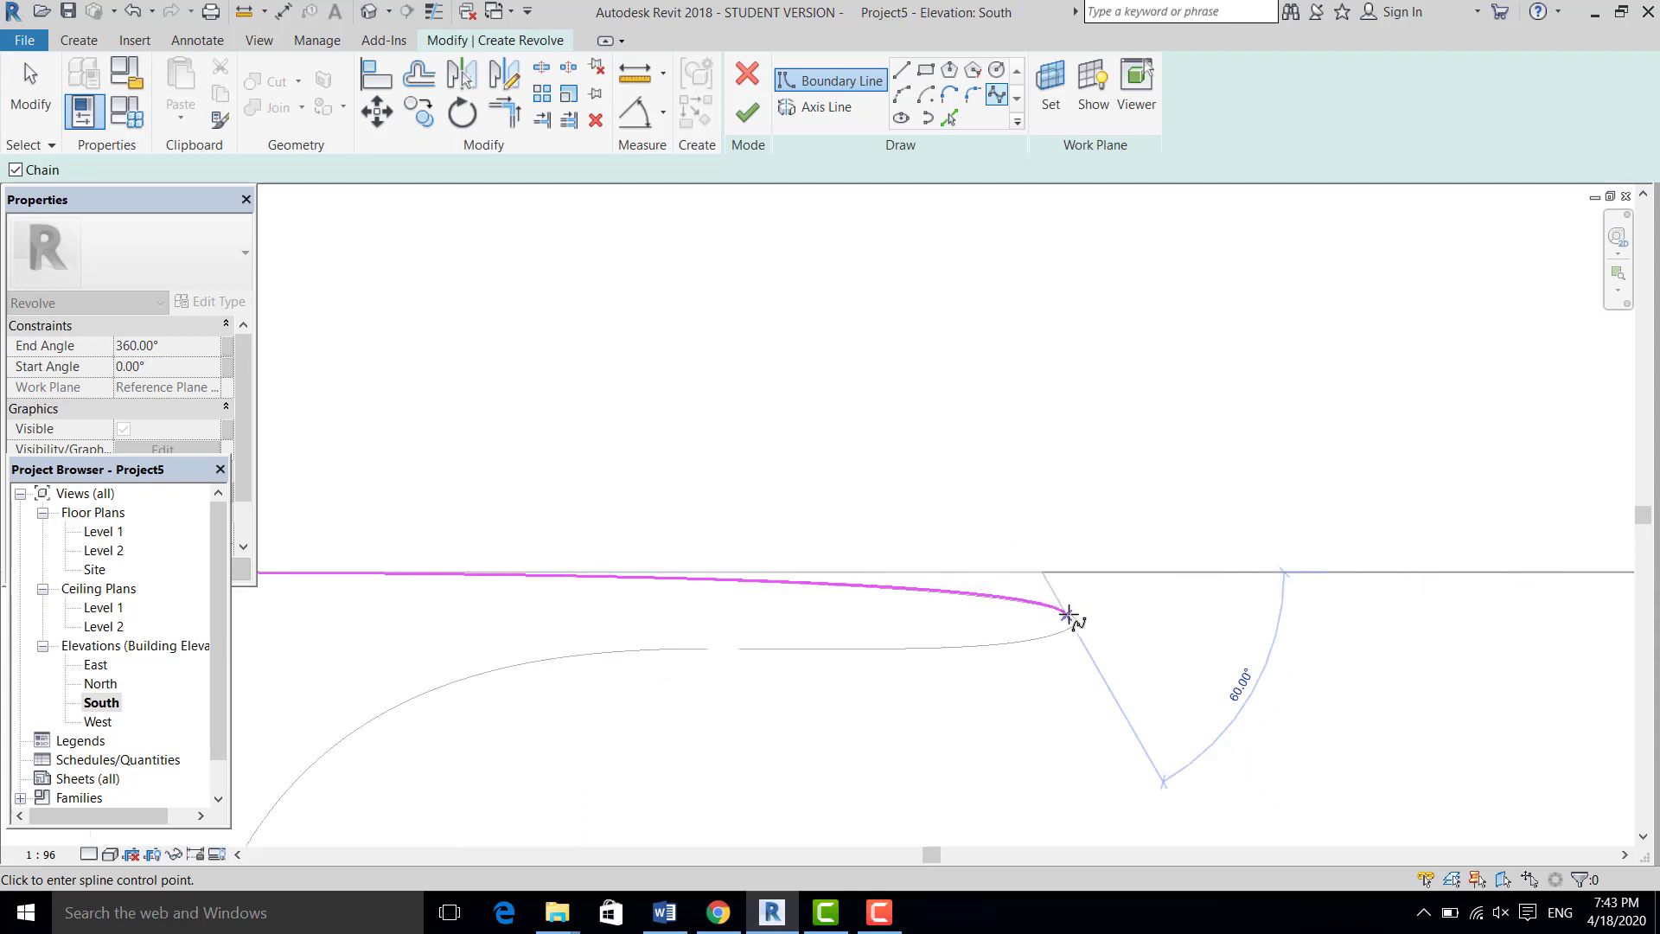
scroll(1042, 545, "down", 2)
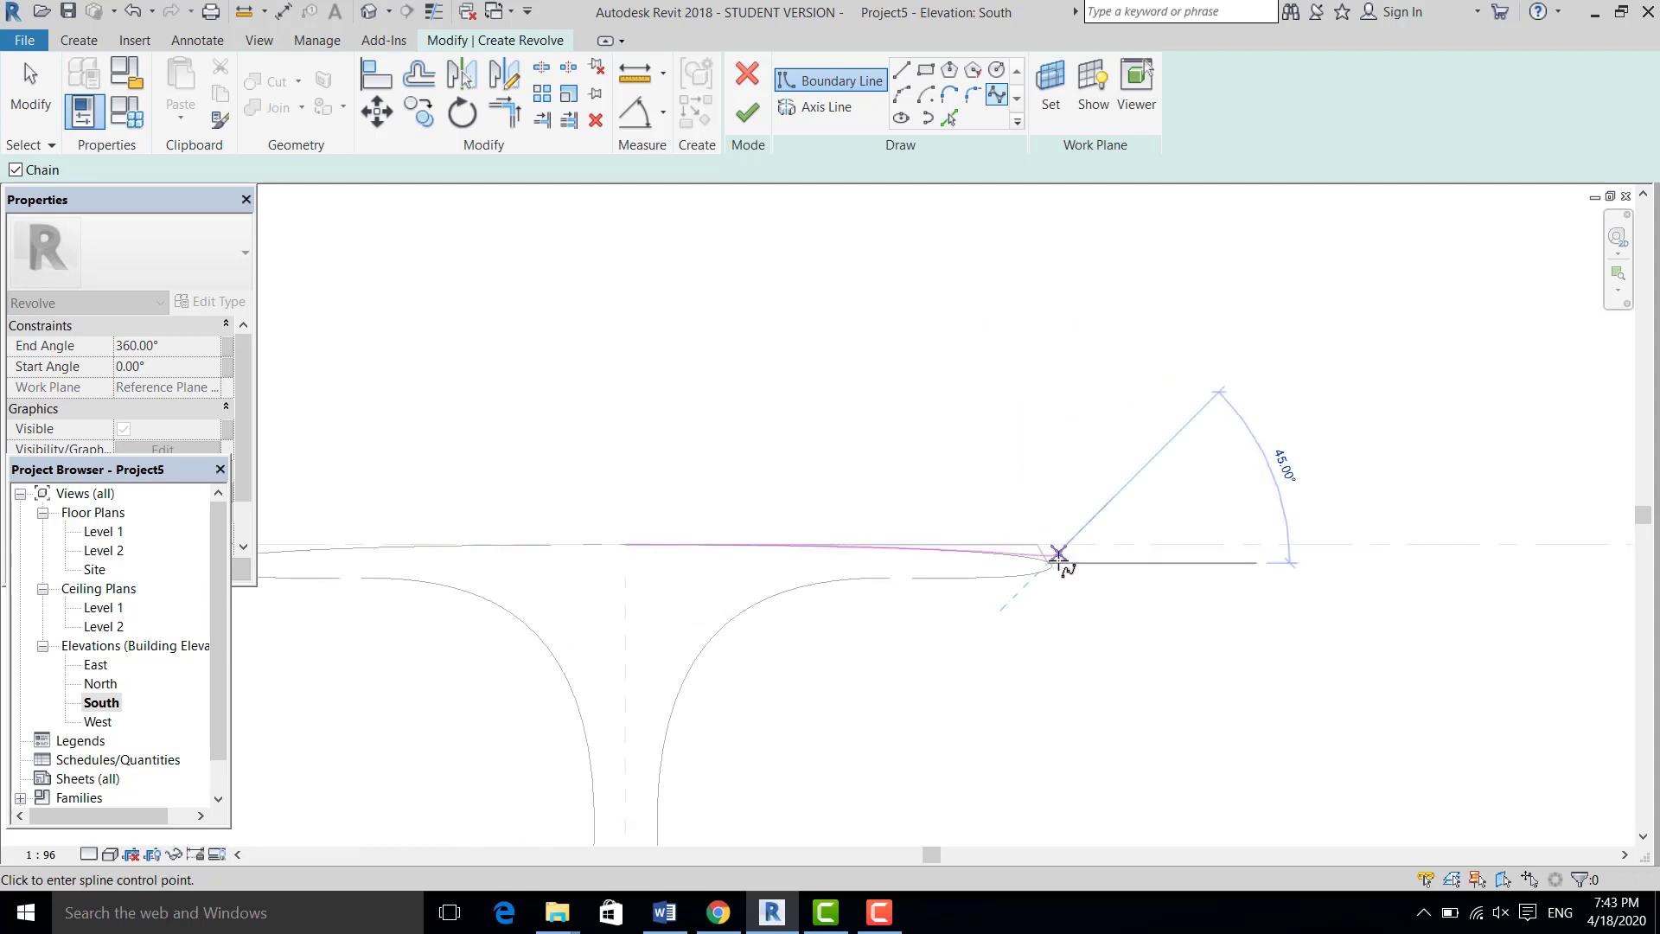
scroll(1058, 555, "up", 2)
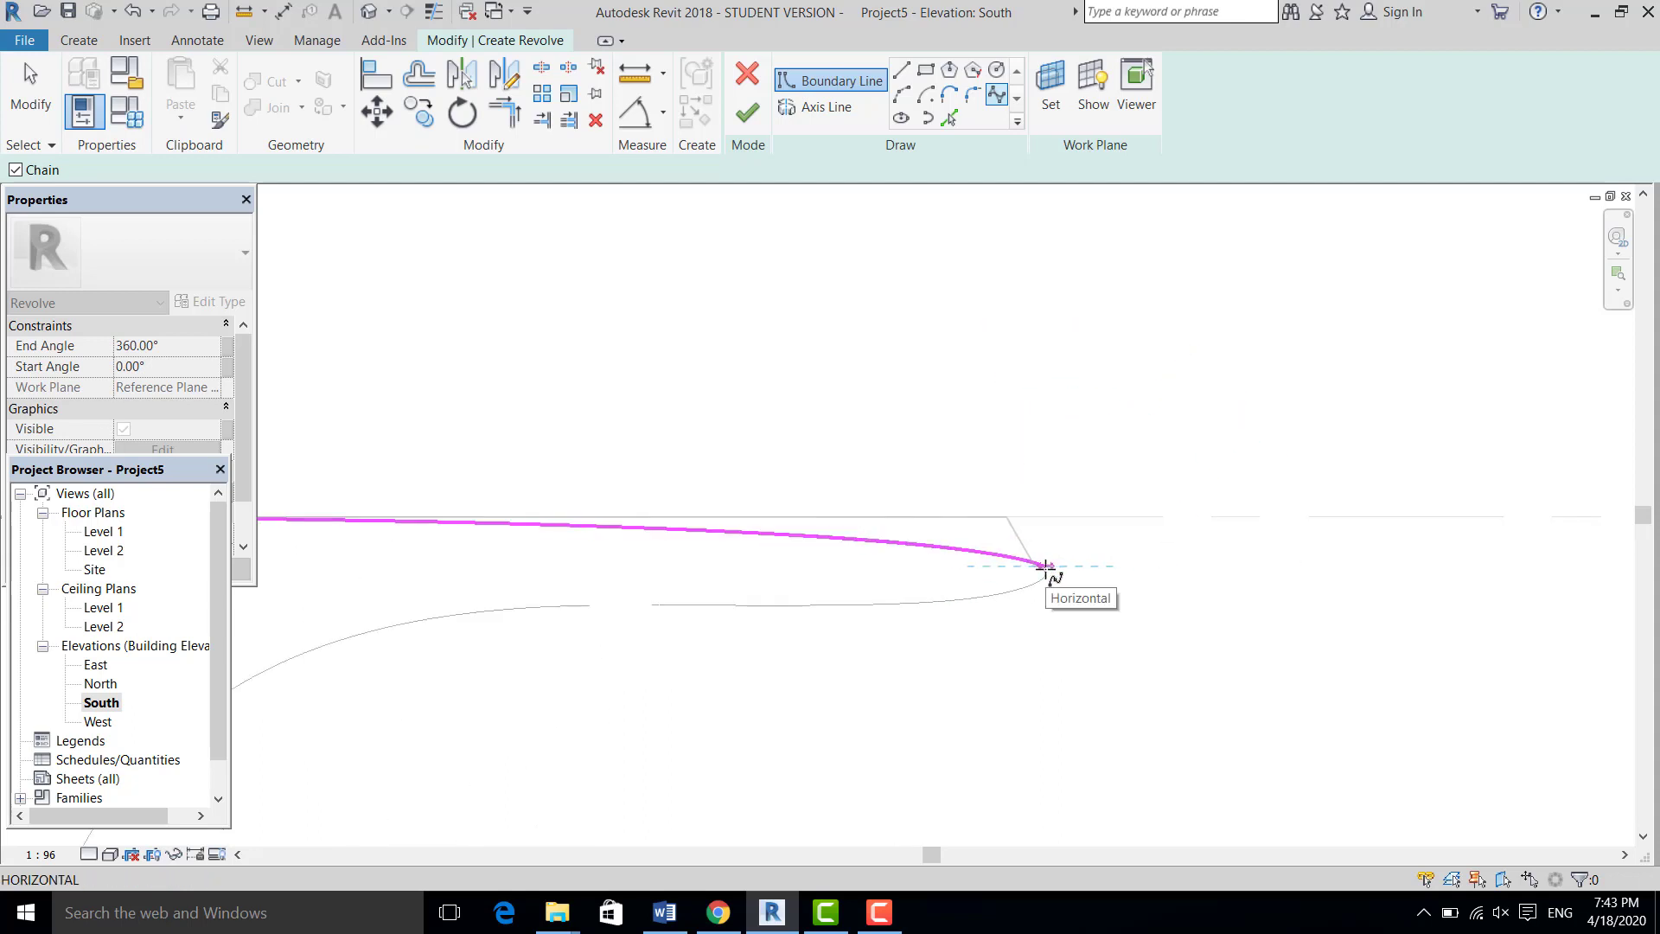
left_click(1045, 567)
Continue the spline diagonally up to the vertical reference plane about 10.85 above Level 1, and close the profile with a vertical edge
scroll(1020, 474, "down", 1)
middle_click_drag(1019, 473, 1099, 547)
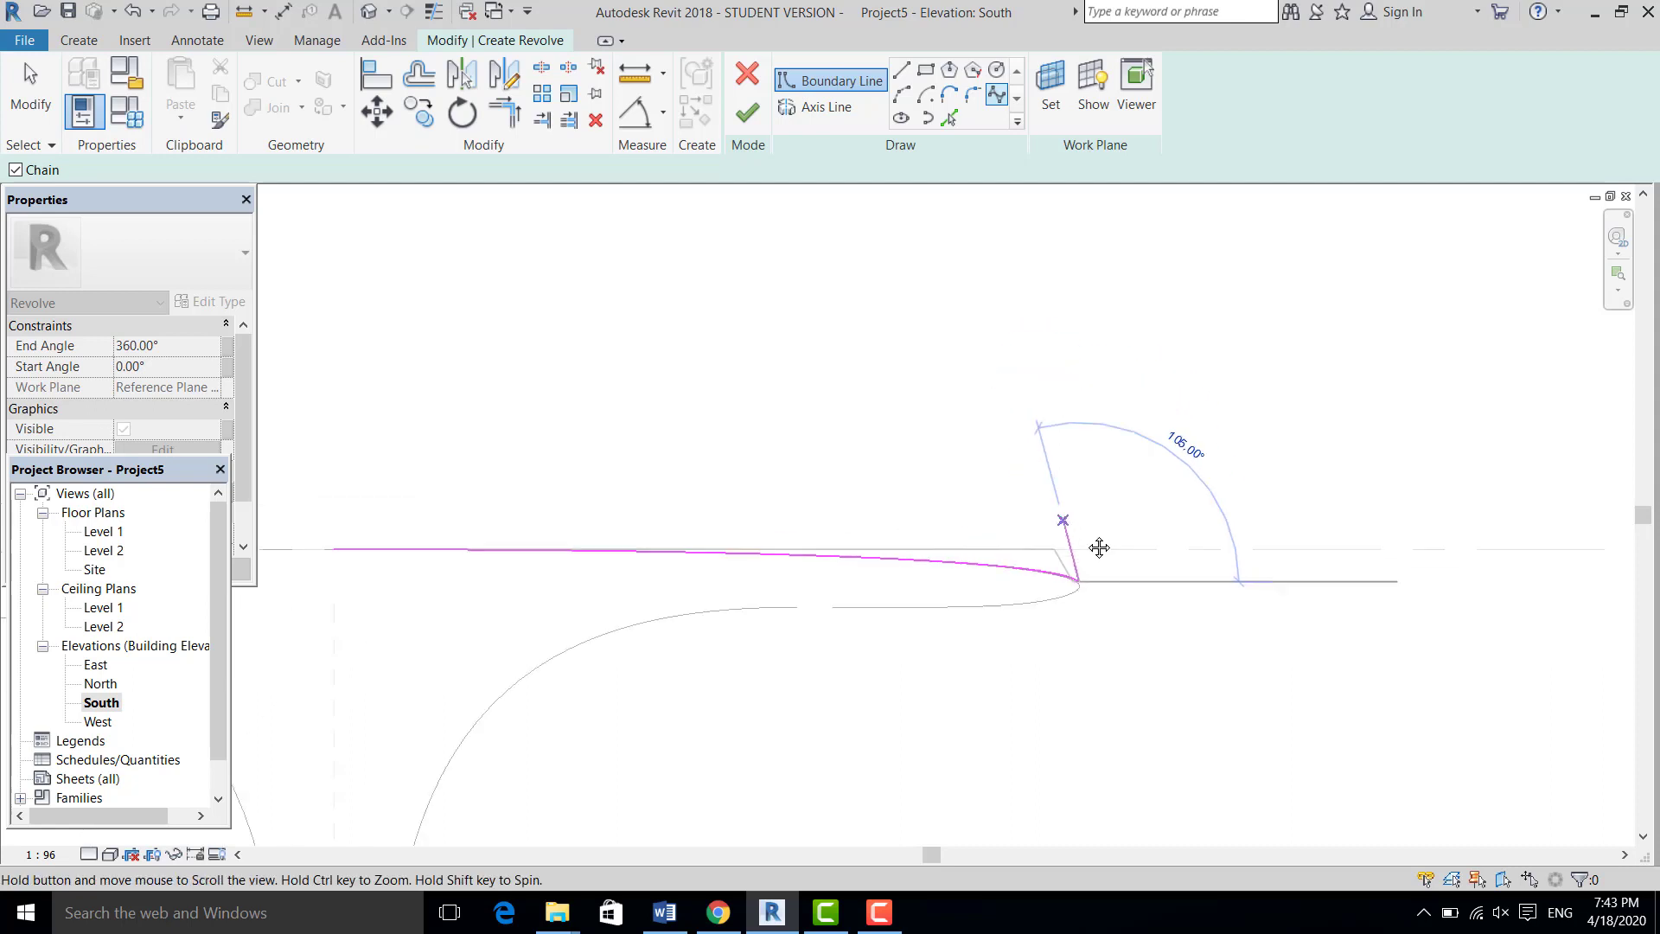
scroll(1081, 536, "down", 3)
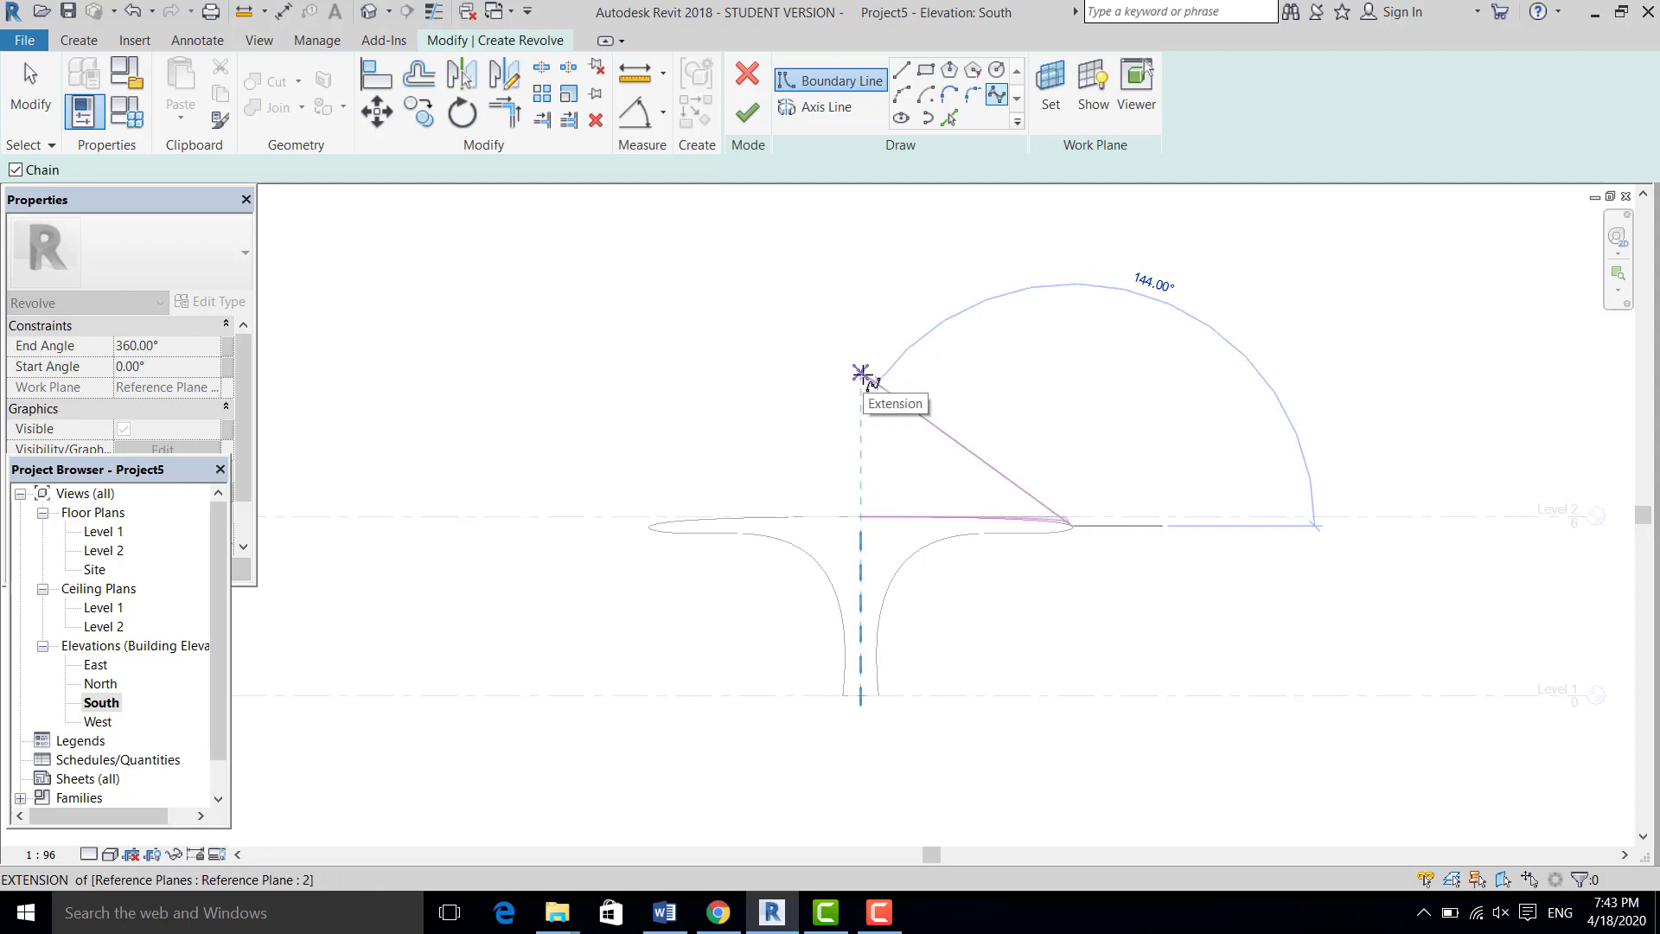
left_click(861, 373)
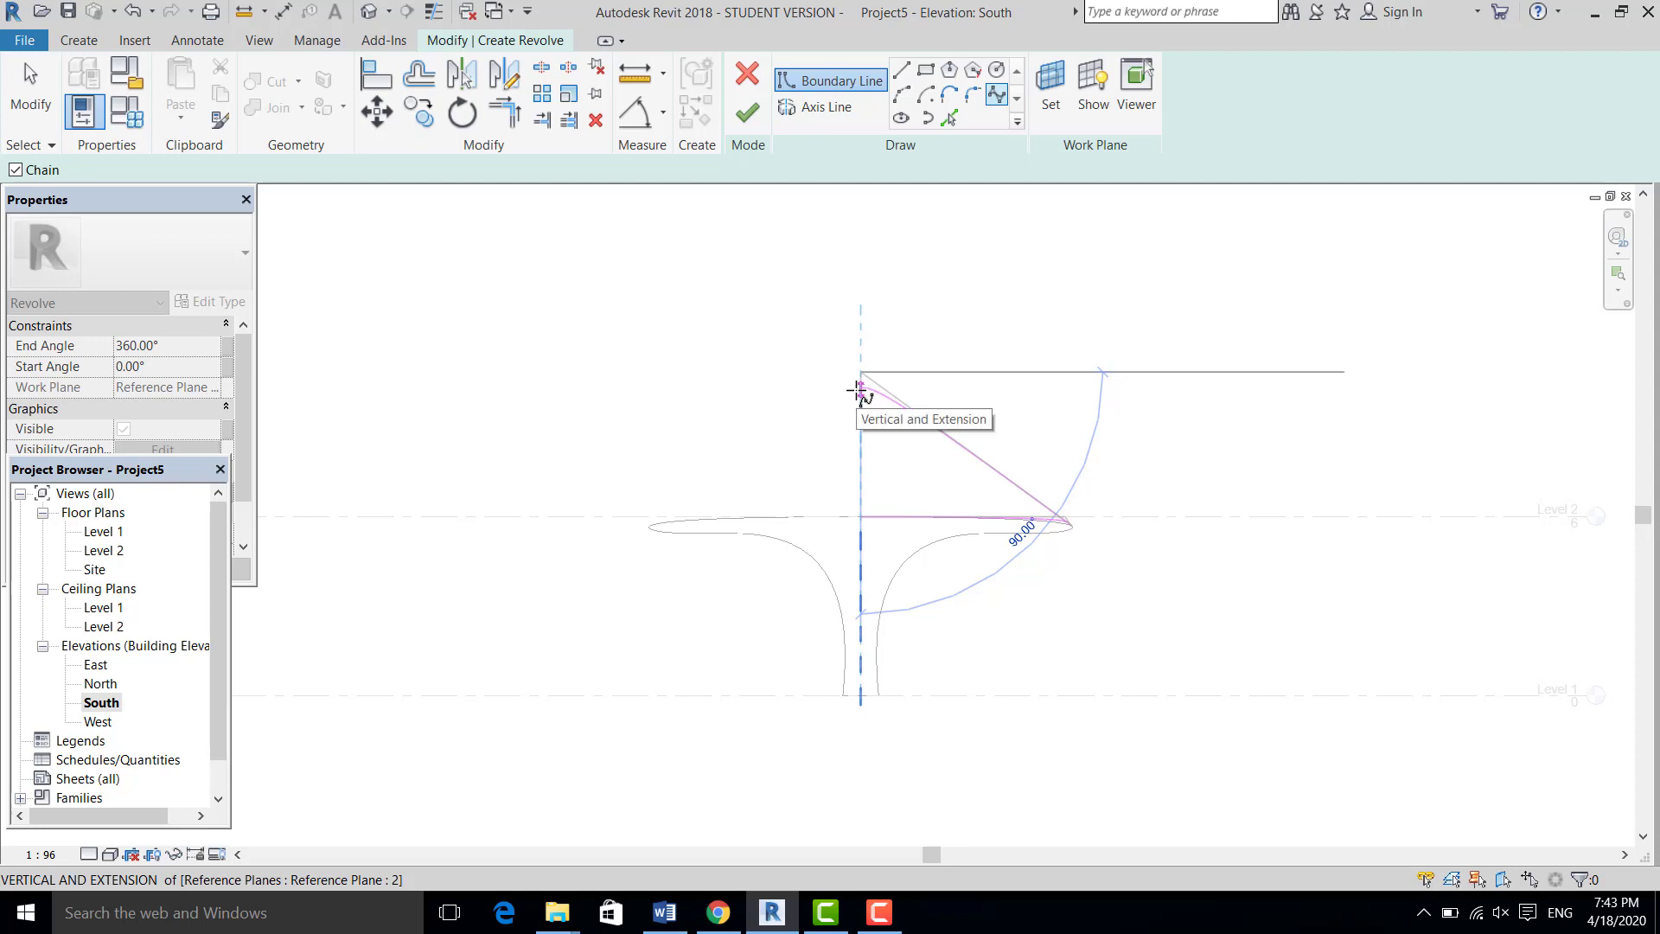
key("Escape")
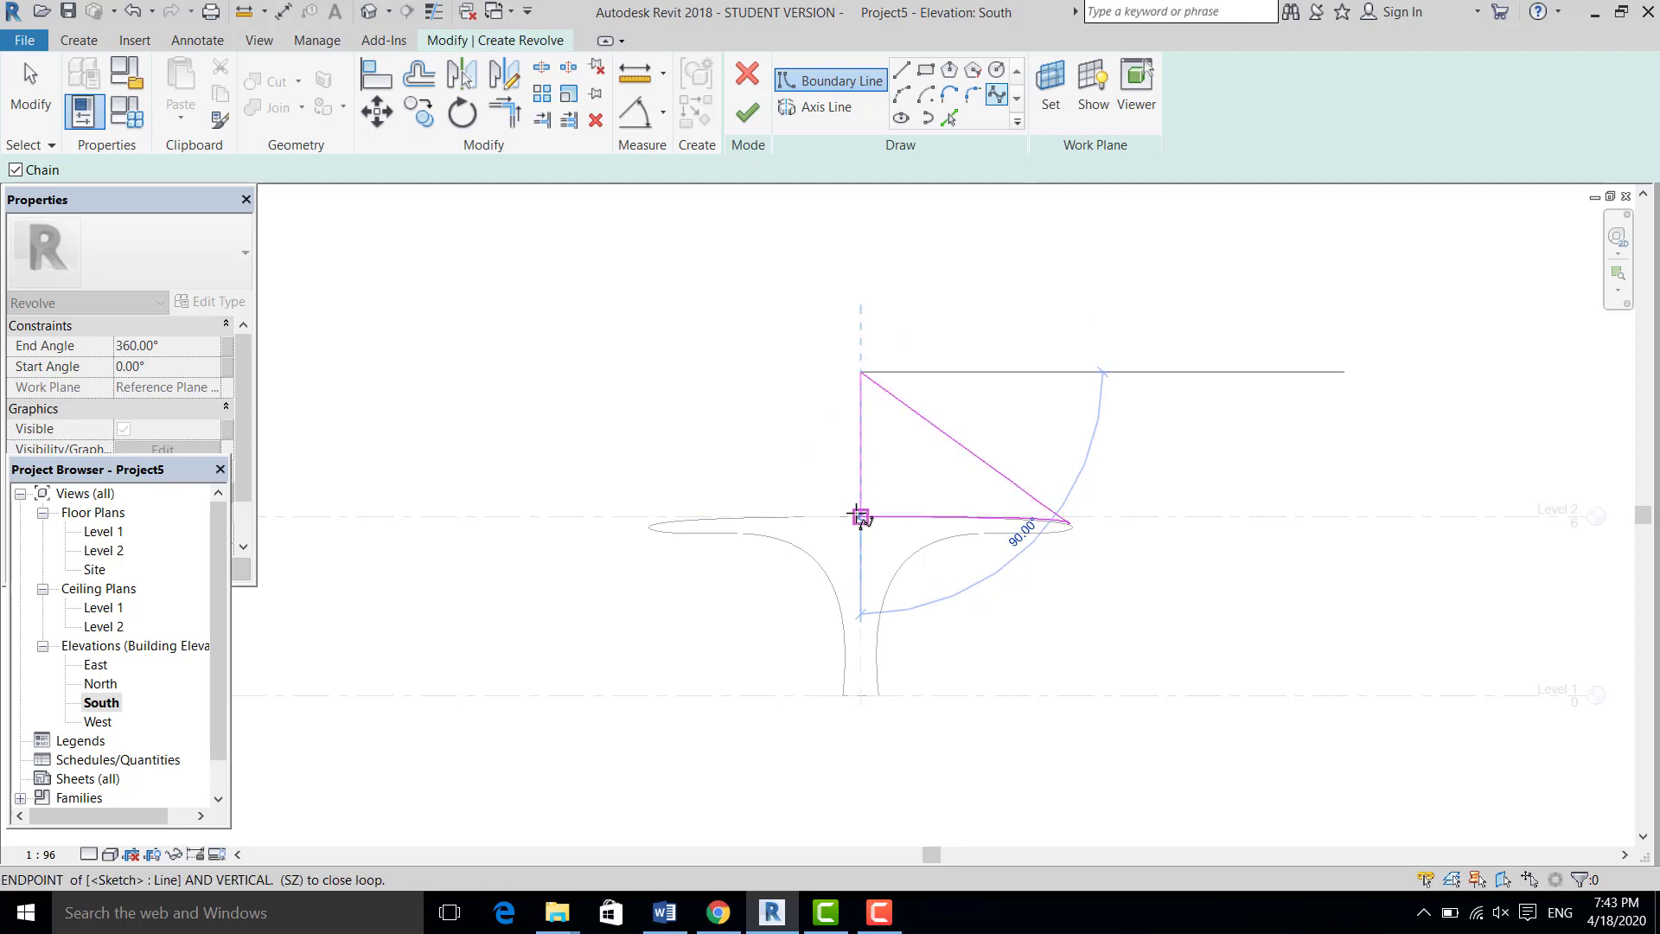
left_click(861, 516)
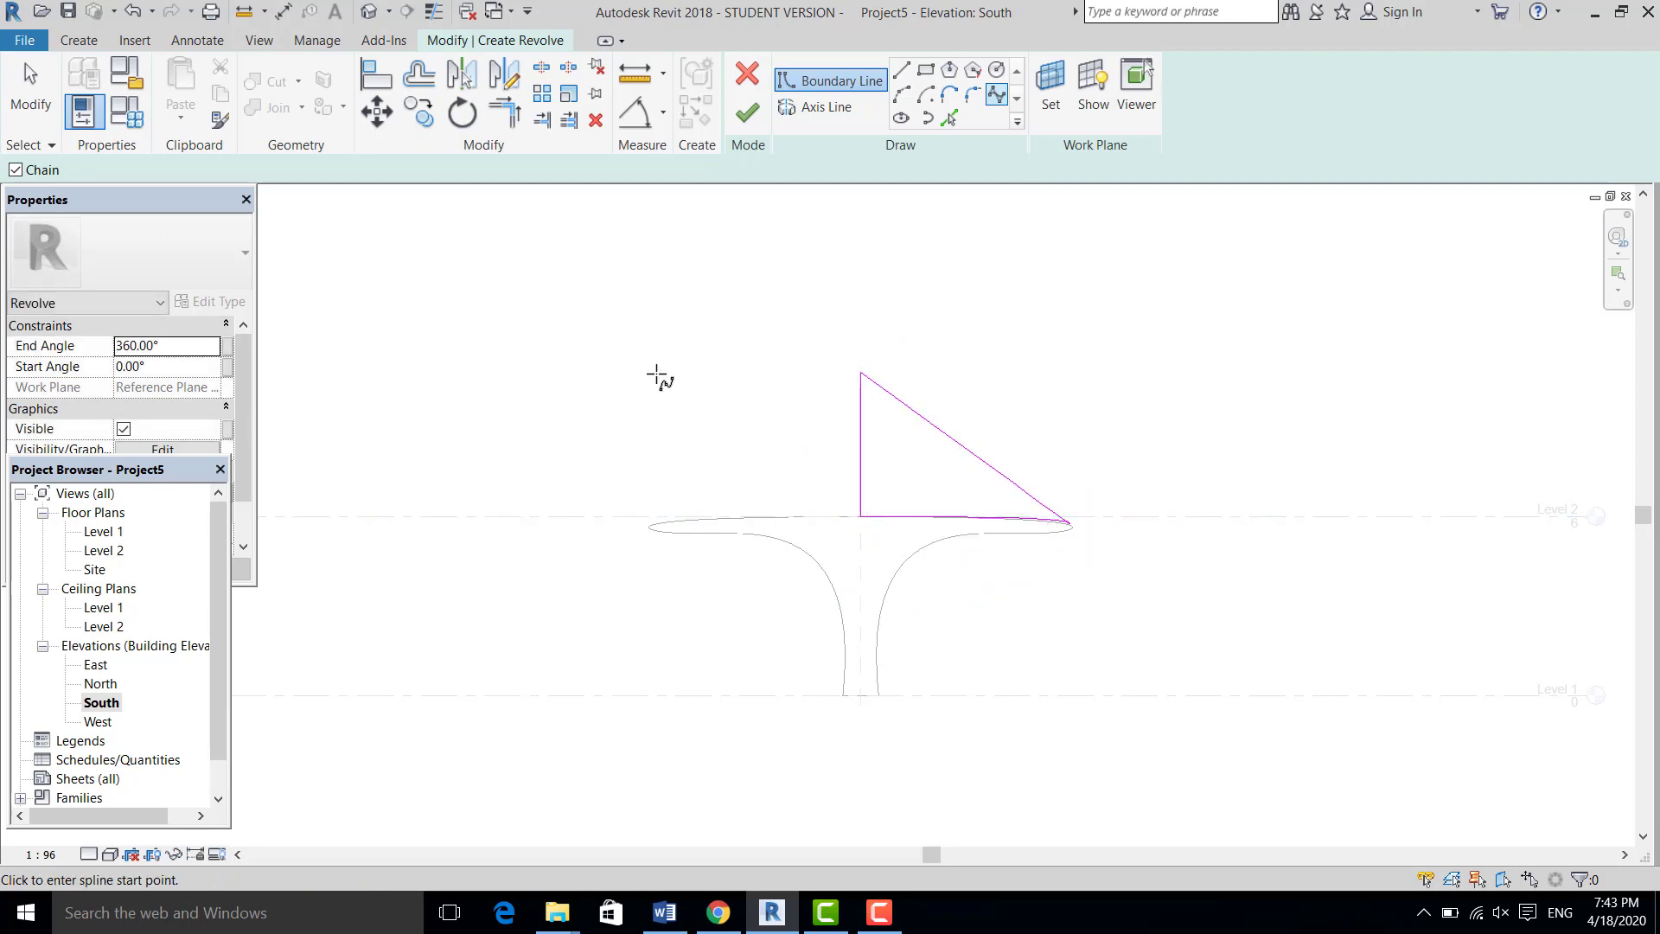
left_click(31, 86)
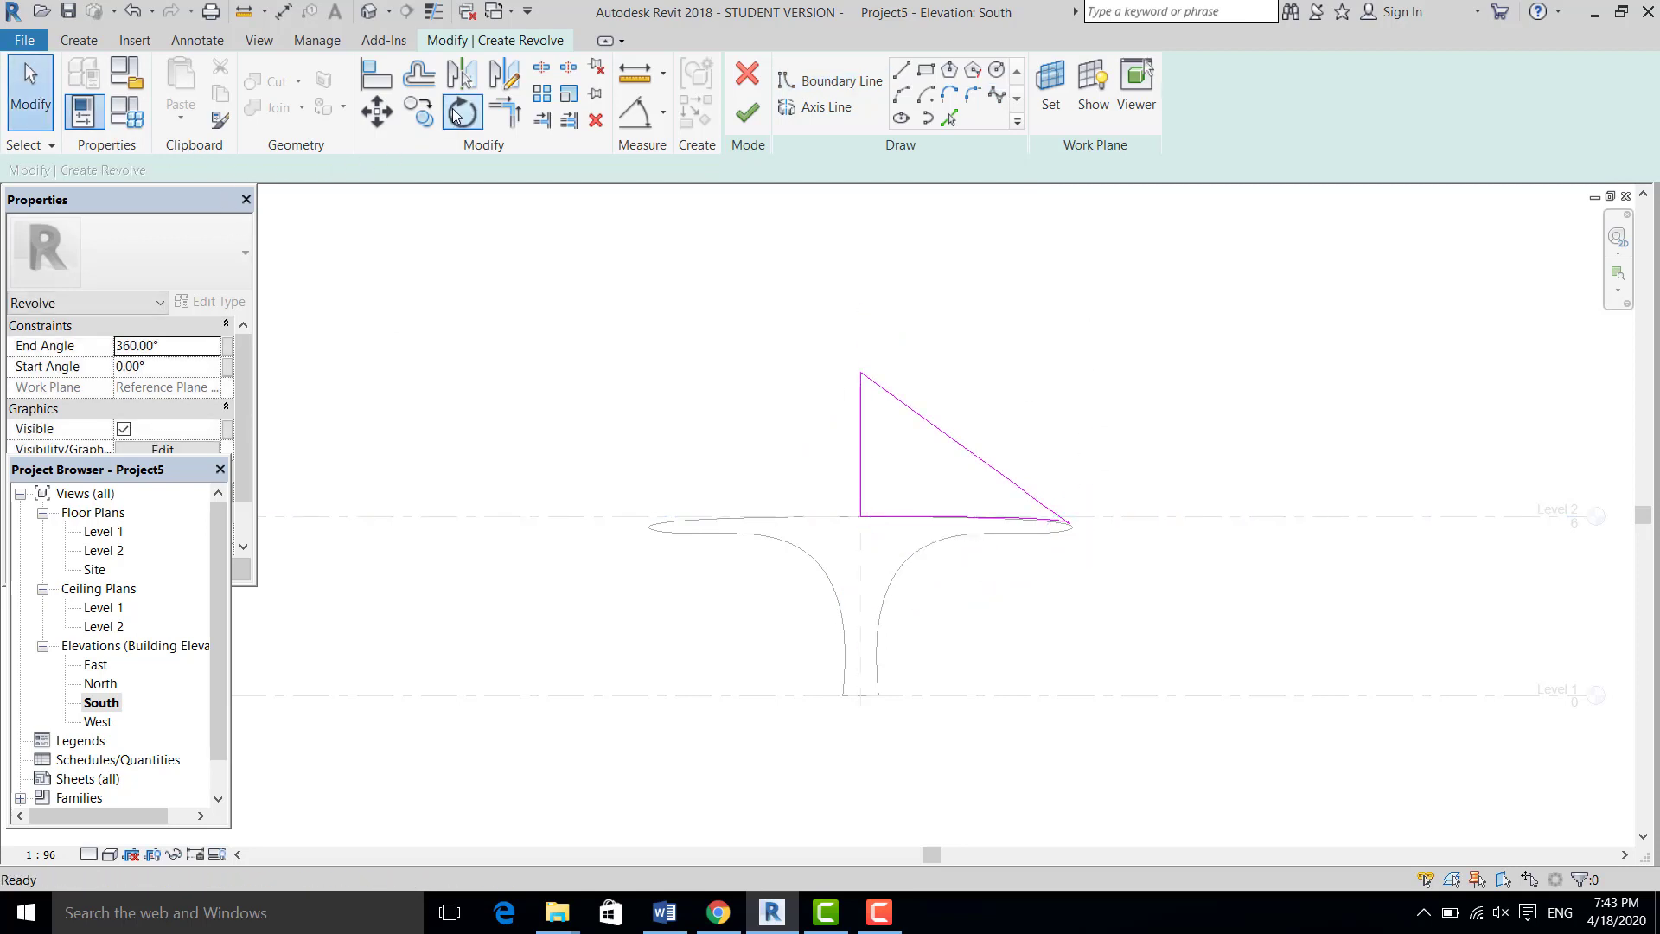
Draw a vertical axis line about 2.7 long, up from the triangular profile's apex
left_click(812, 105)
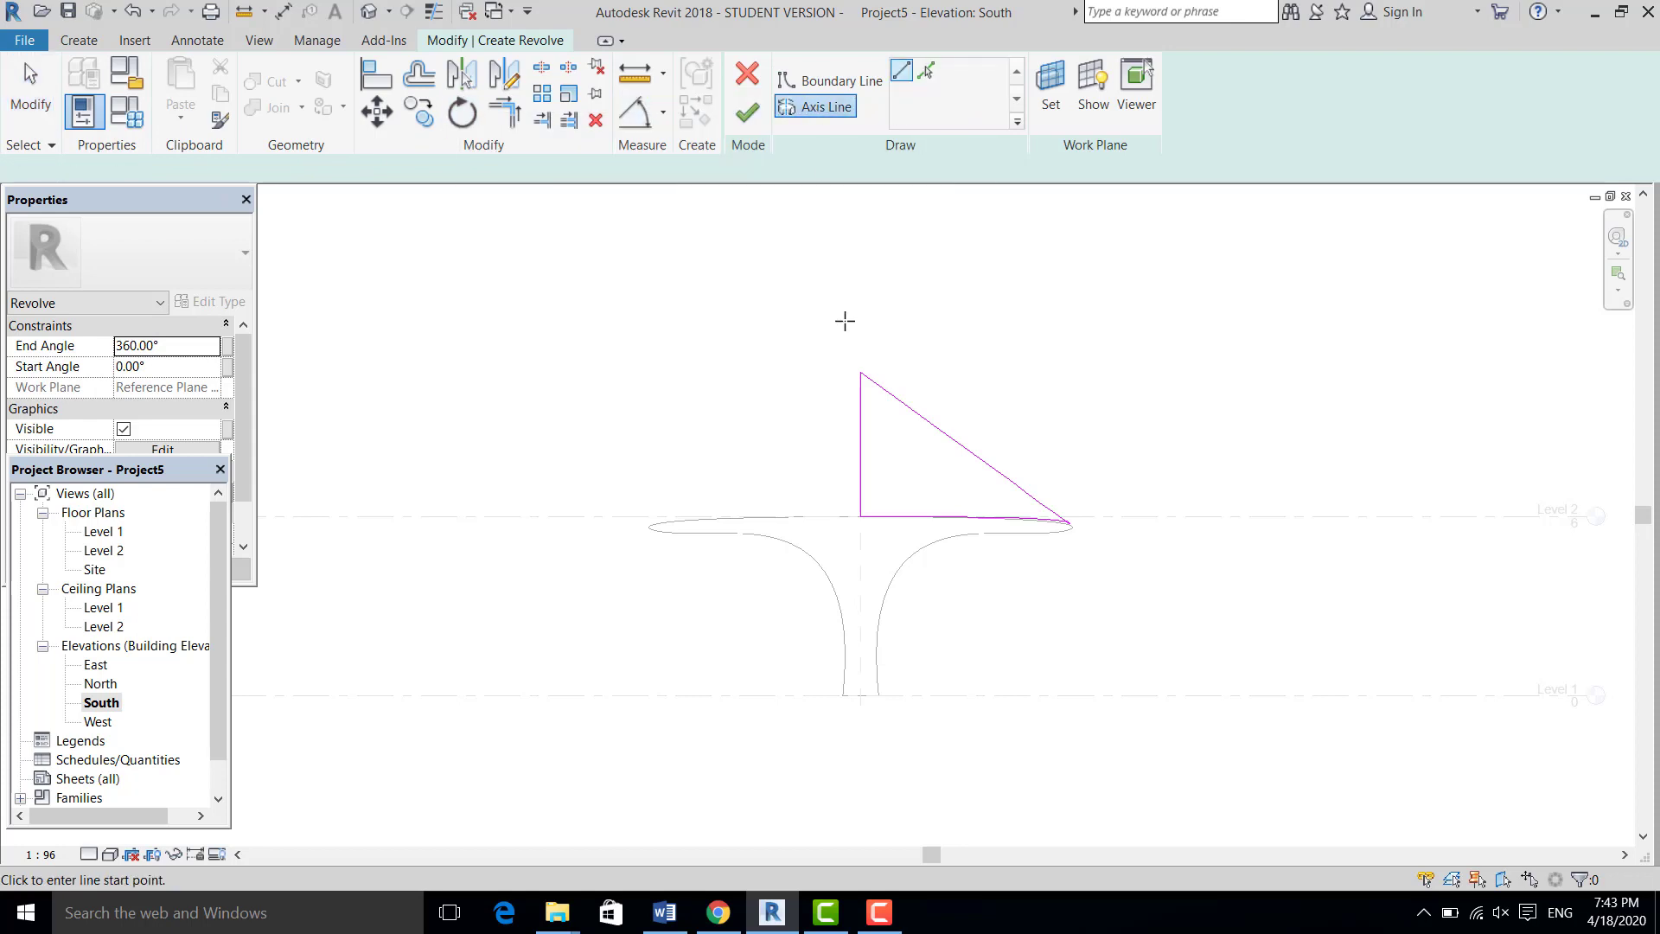
left_click(860, 372)
left_click(860, 292)
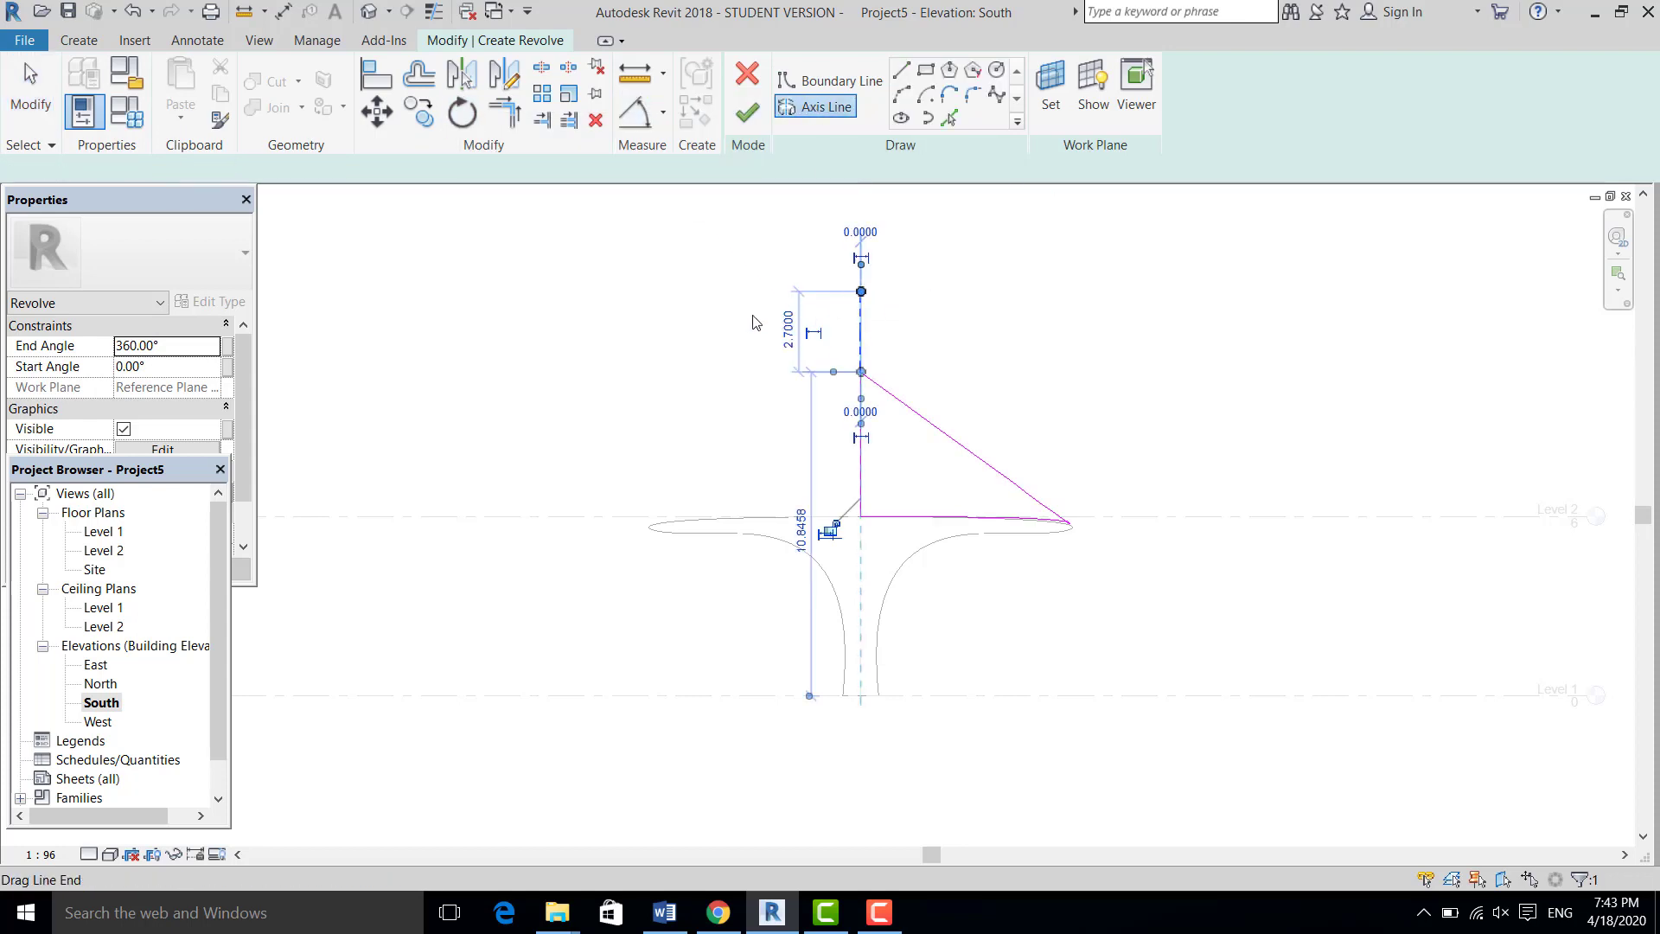
left_click(26, 73)
left_click(541, 318)
Reshape the boundary spline near the tabletop's tip by moving its control point slightly down and inward from Level 2
left_click_drag(731, 261, 1146, 568)
scroll(1086, 537, "up", 3)
scroll(1087, 537, "up", 2)
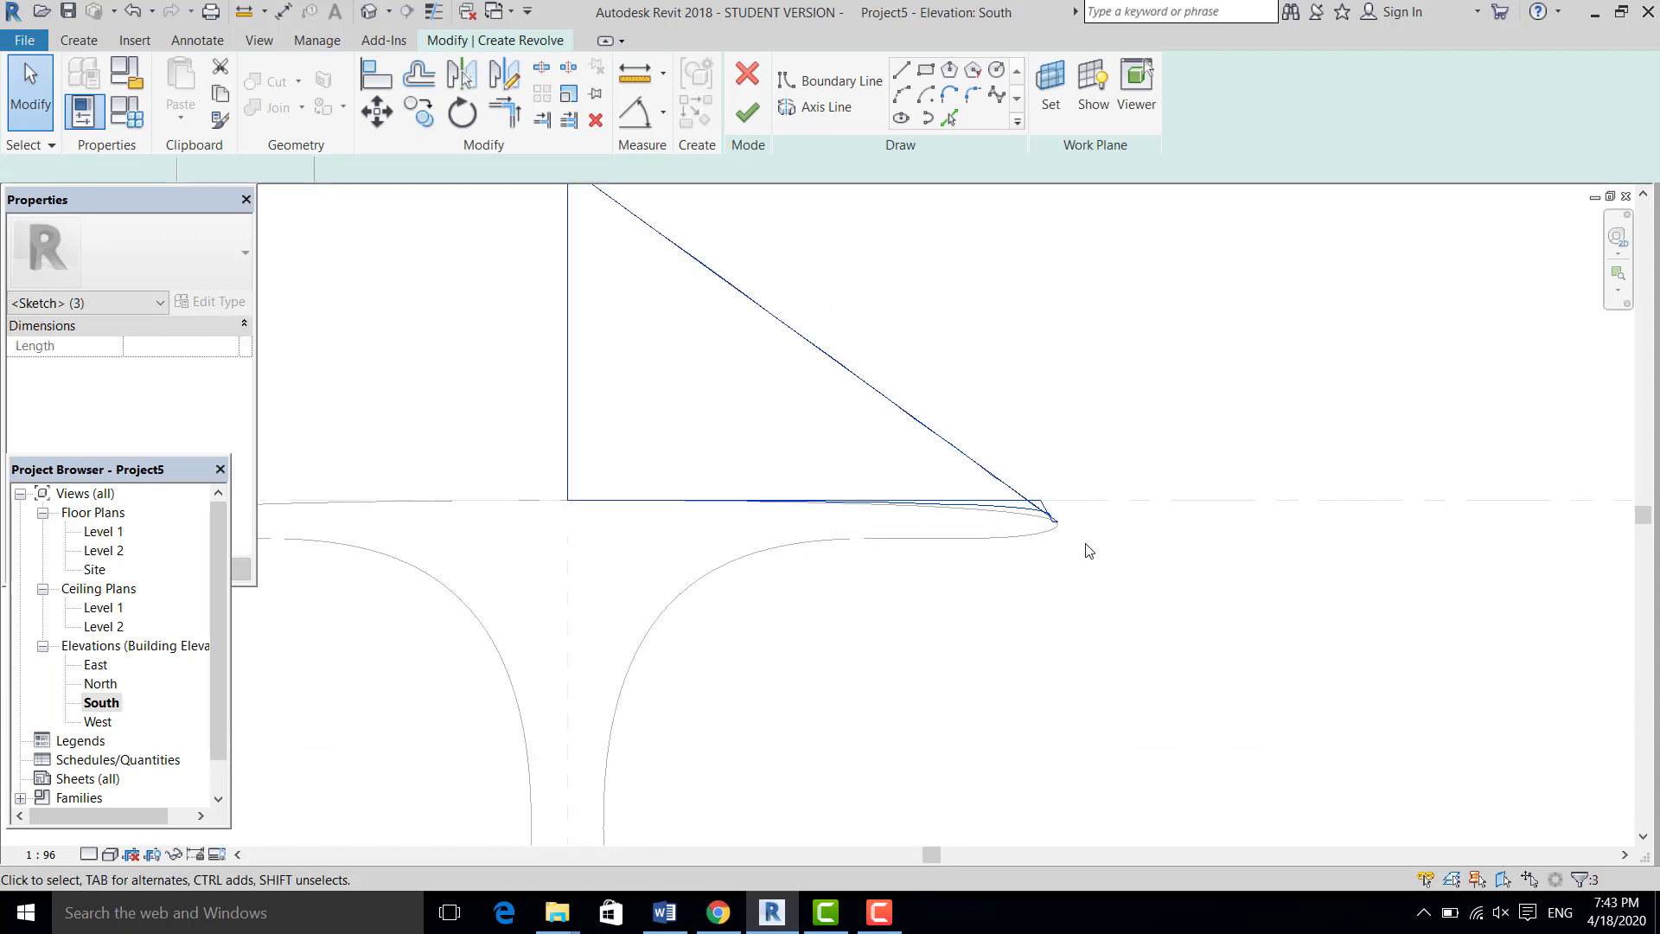
scroll(1029, 517, "up", 3)
left_click(1042, 536)
scroll(1043, 535, "up", 3)
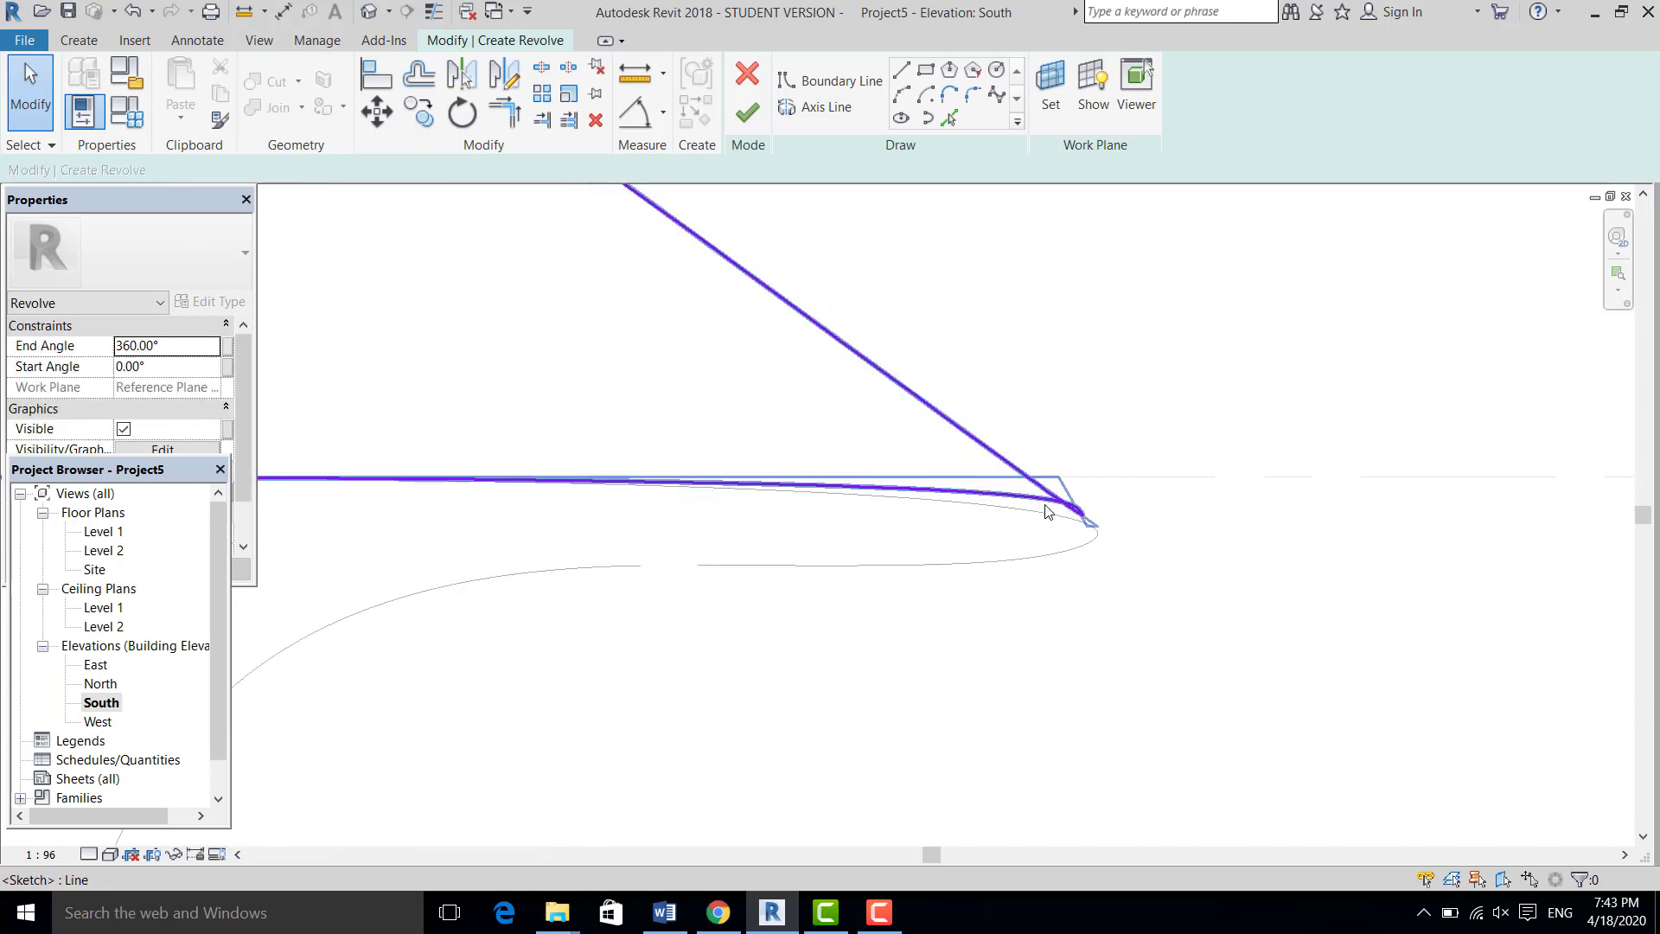
left_click(1047, 511)
left_click_drag(1060, 477, 1051, 496)
left_click(1124, 548)
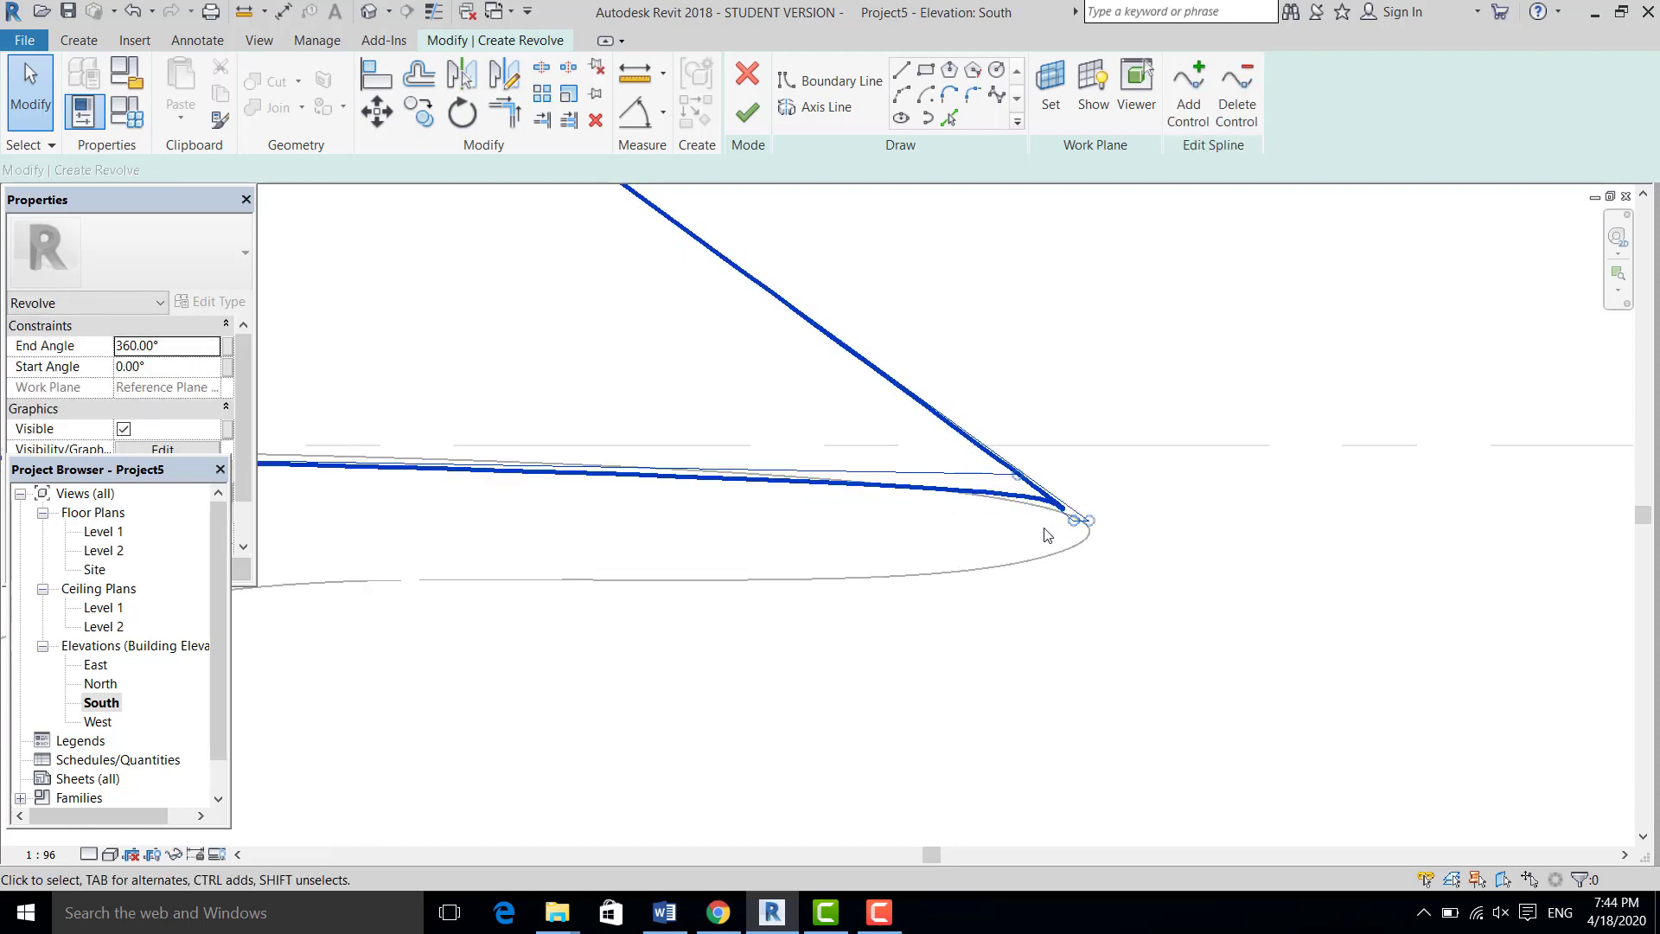
Reshape the boundary spline by moving its outermost control point outward and down, past the tabletop's tip
left_click(1095, 527)
key("Escape")
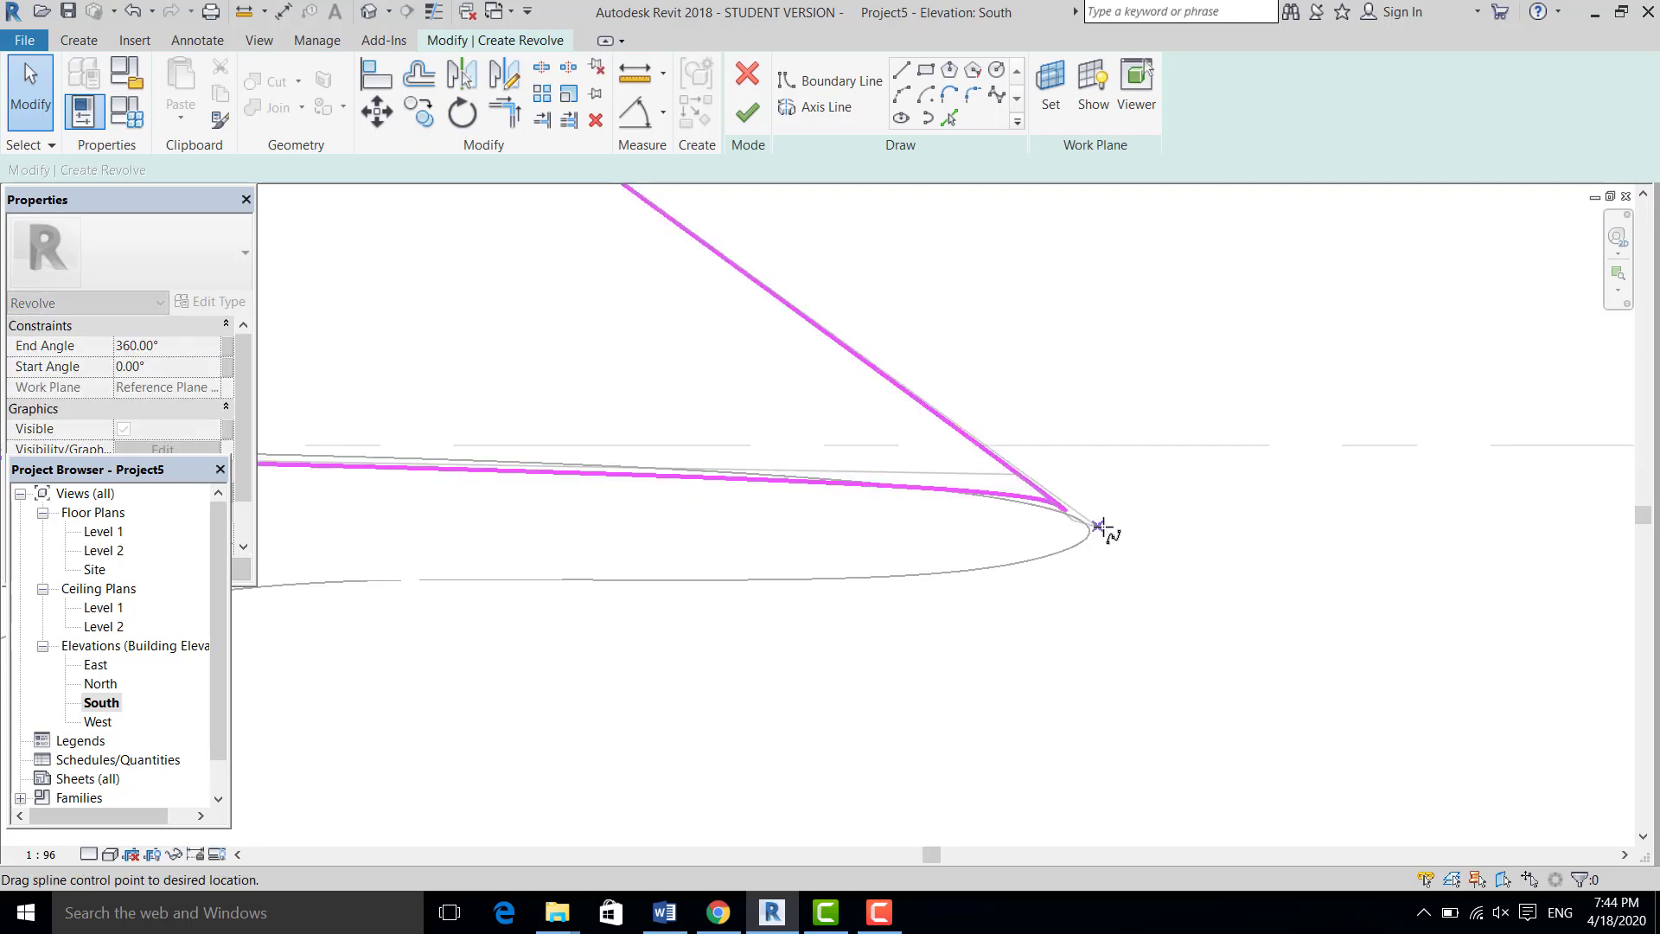
left_click_drag(1133, 541, 1169, 559)
left_click(1174, 595)
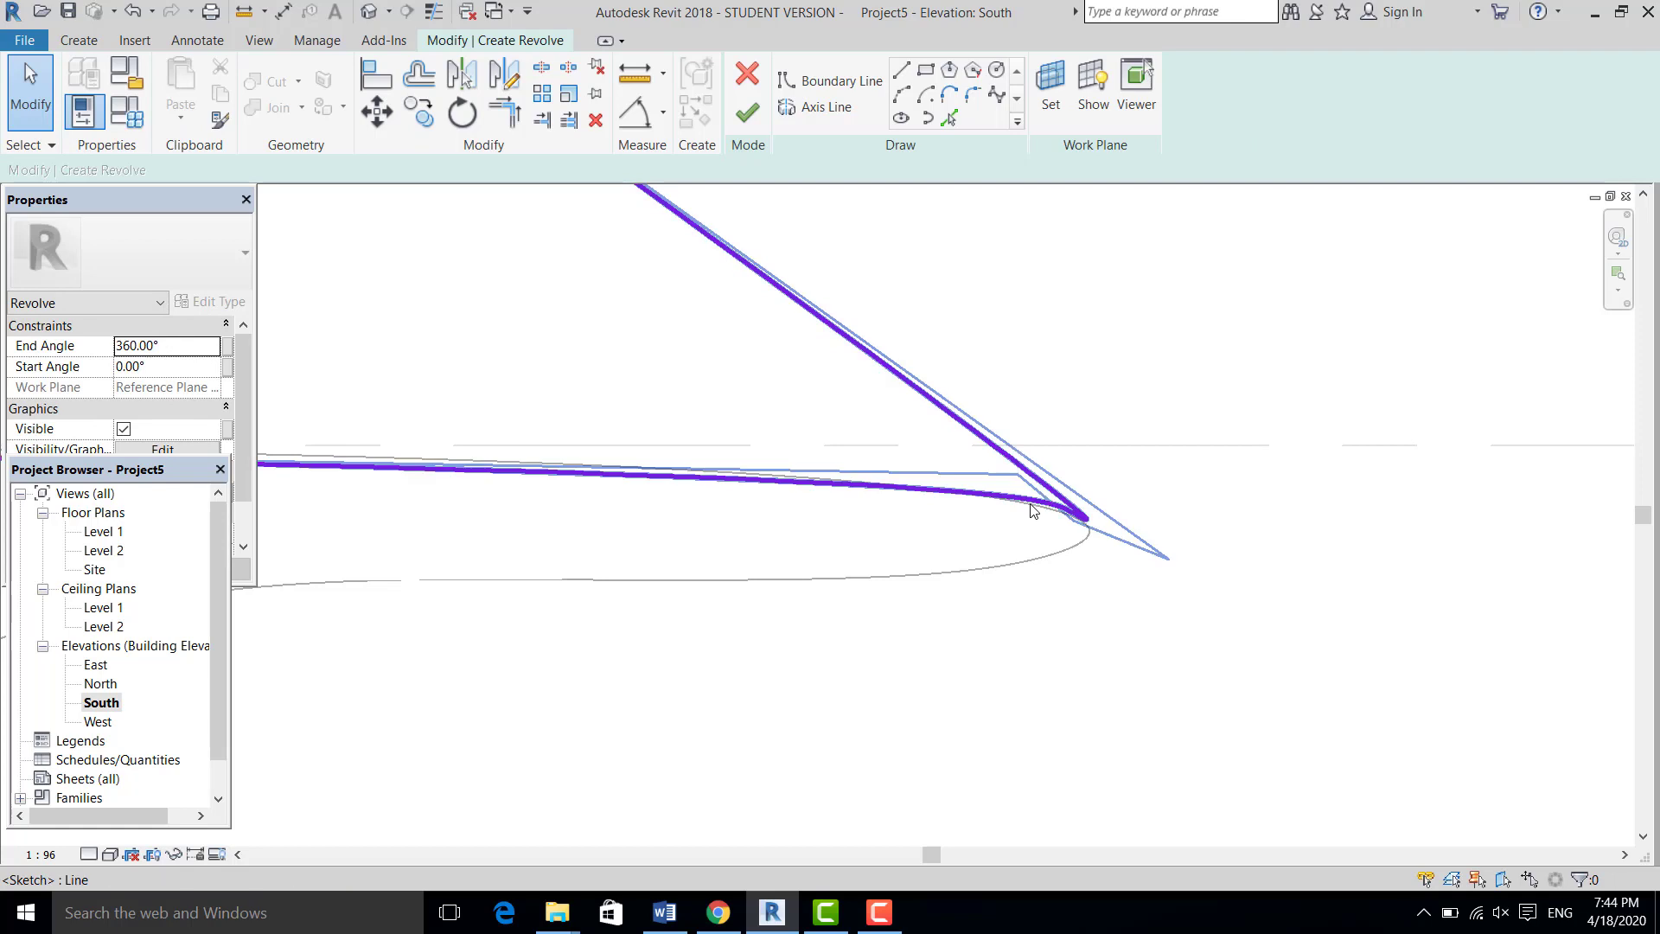
Fine-tune the boundary spline by shifting the control point just above the tabletop's upper edge slightly inward
left_click(1030, 502)
left_click_drag(1018, 477, 1013, 473)
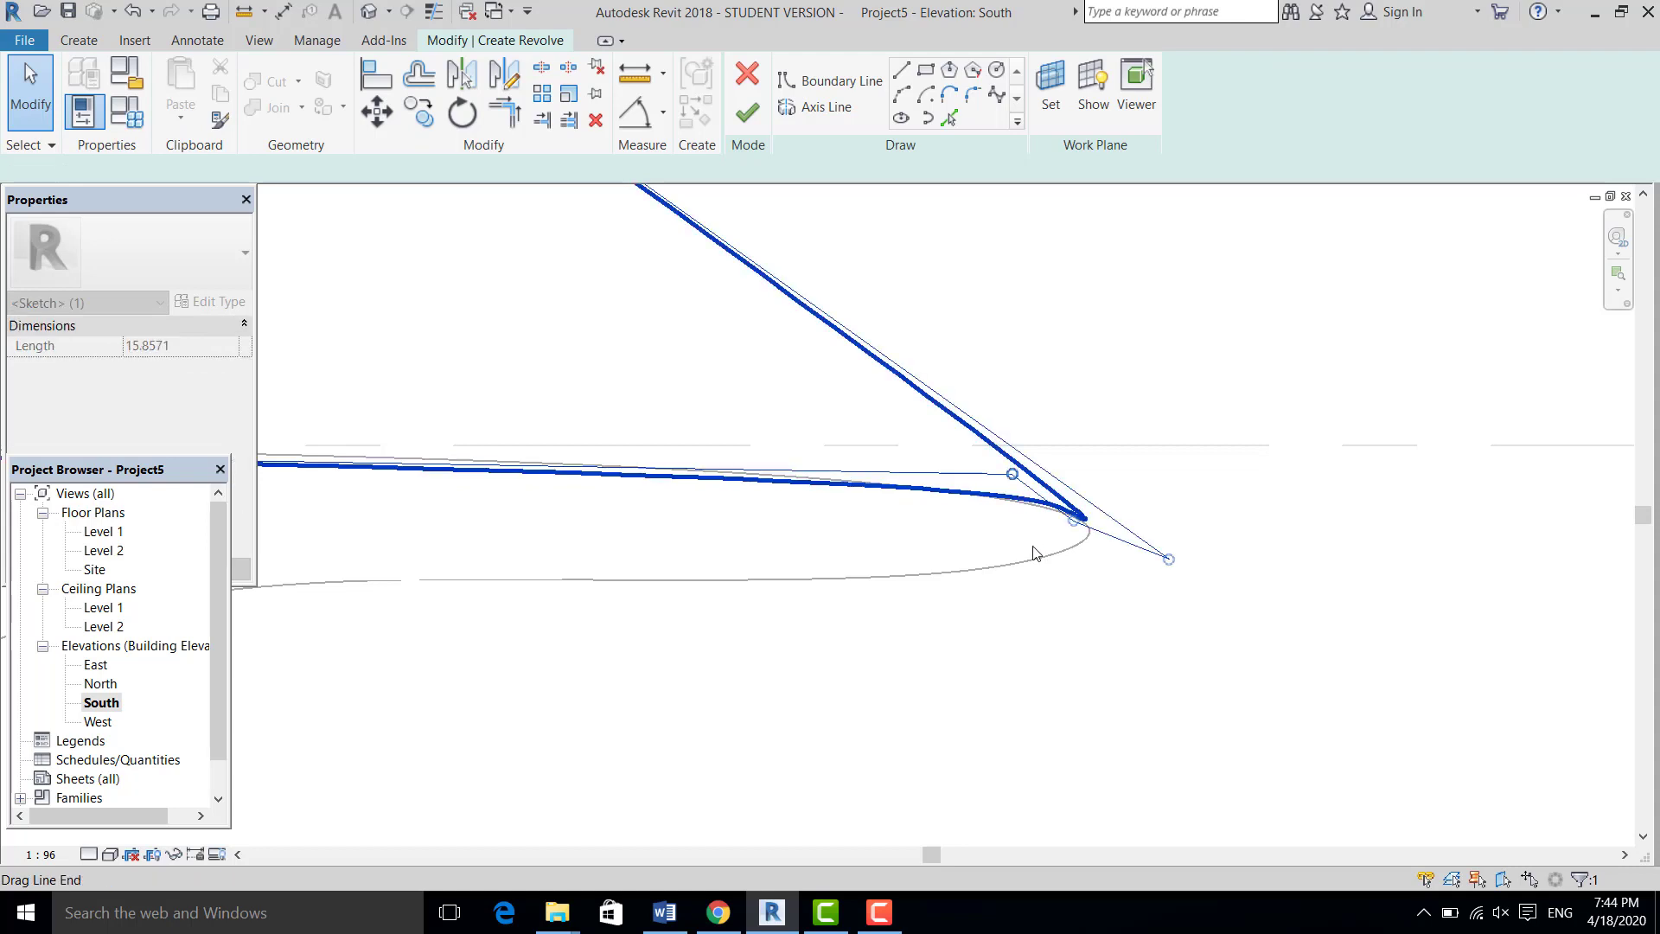
left_click(1048, 591)
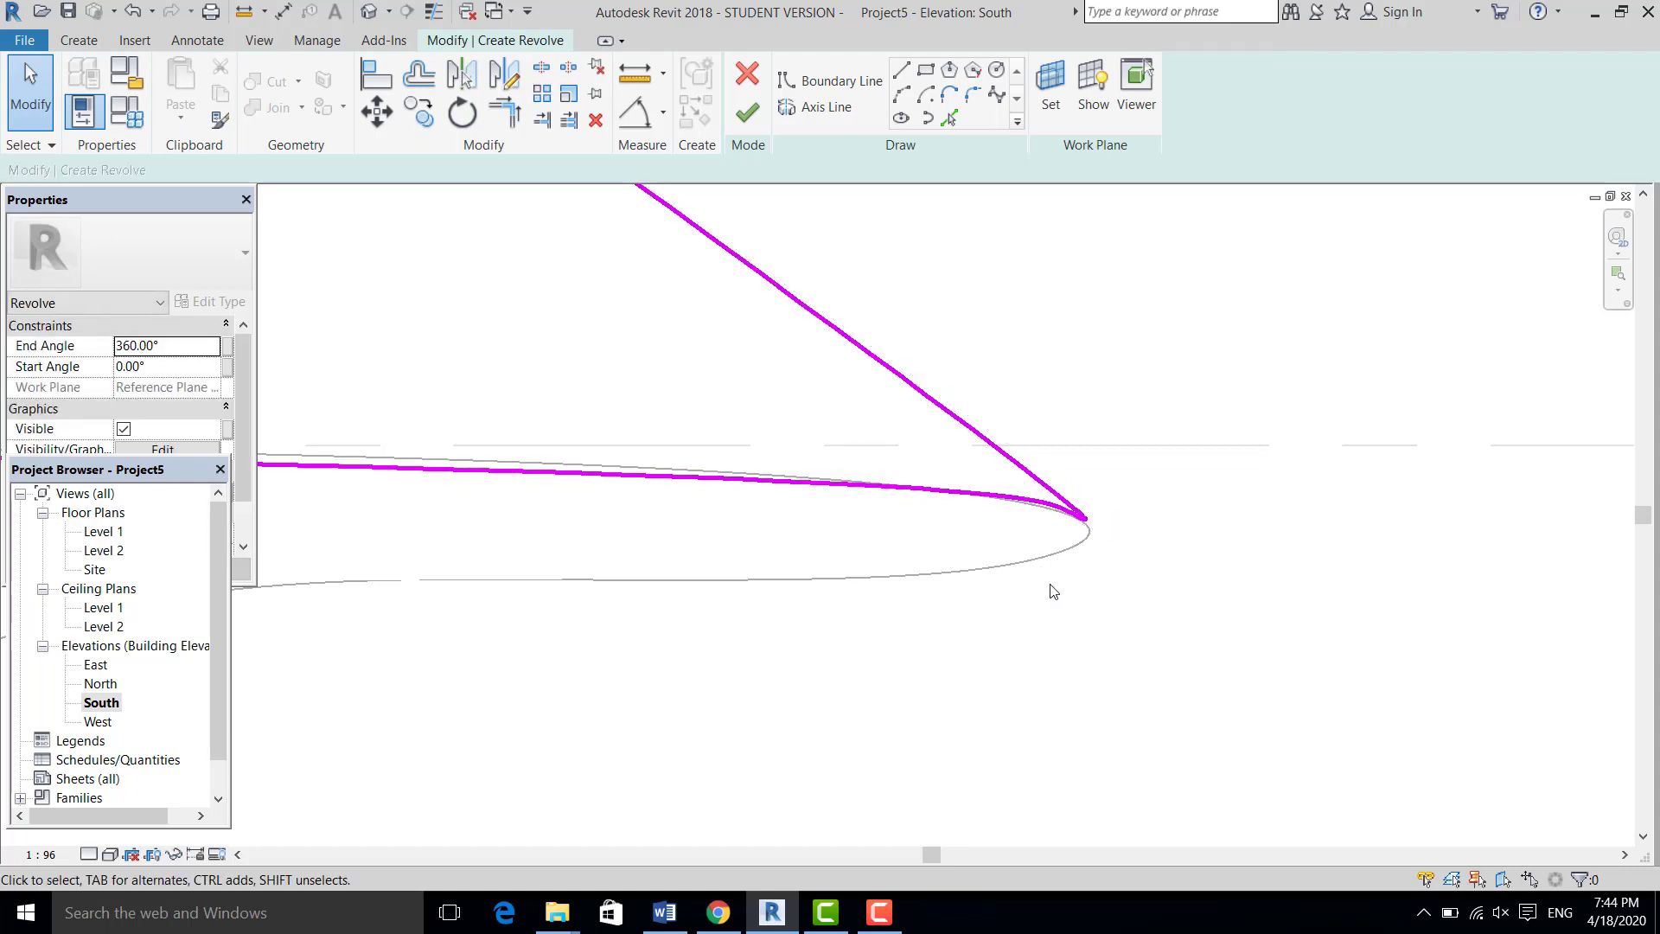
left_click(1085, 525)
left_click_drag(1023, 475, 1019, 475)
scroll(1129, 579, "down", 4)
left_click(1128, 579)
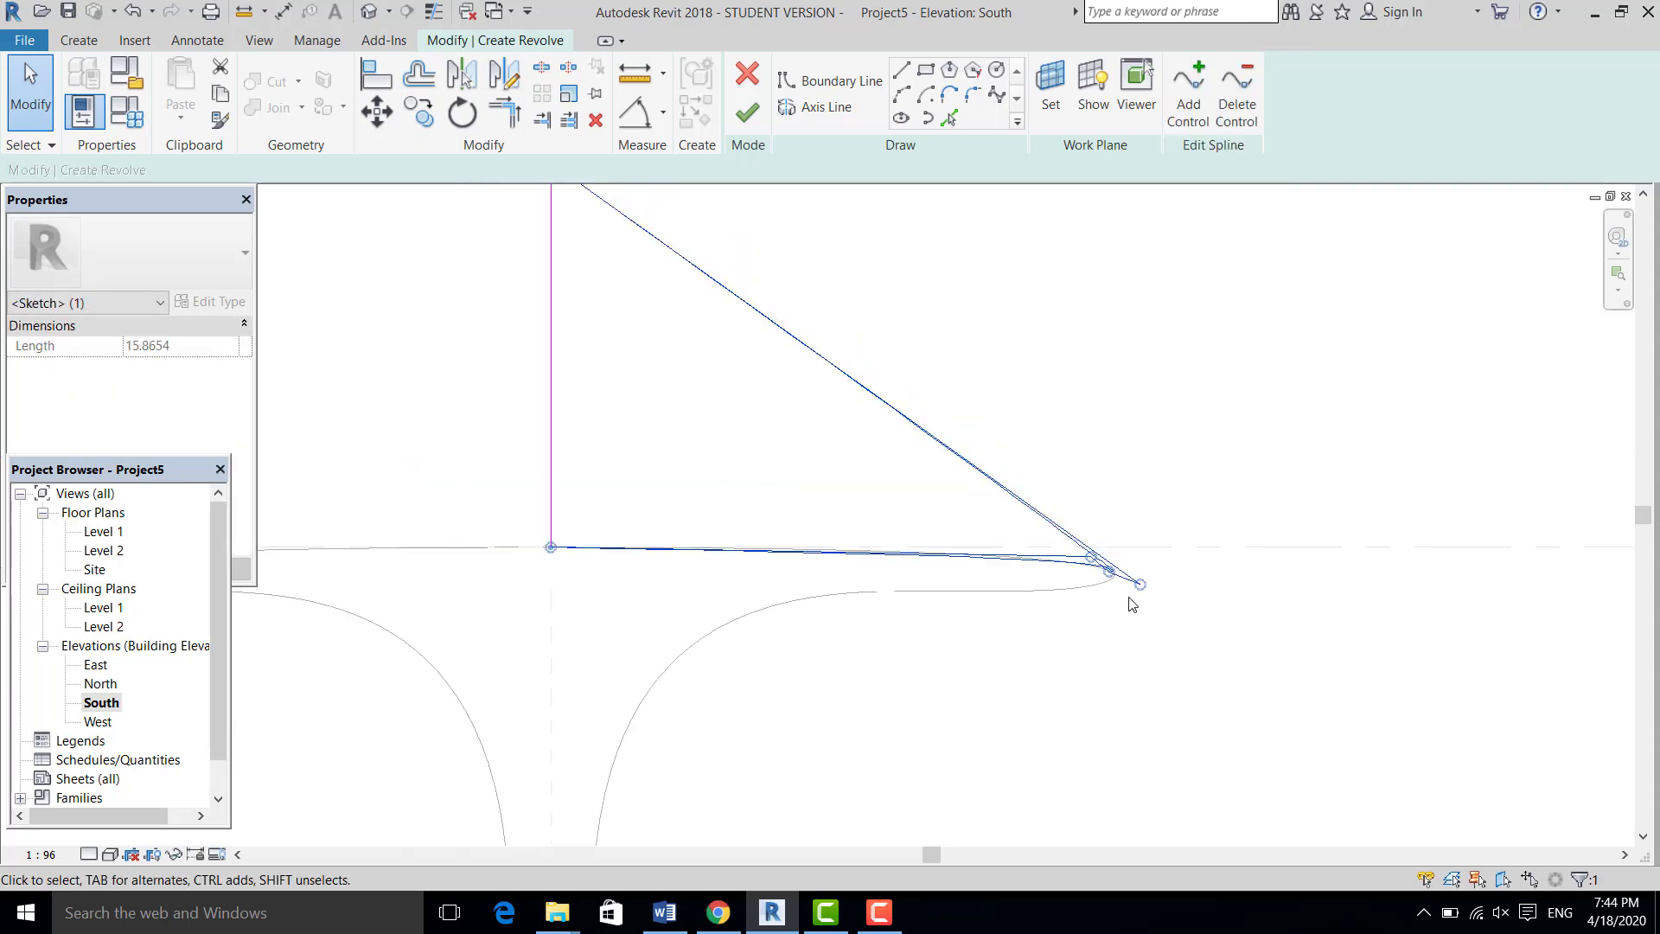
scroll(1133, 604, "up", 2)
left_click(1131, 605)
scroll(1124, 575, "up", 3)
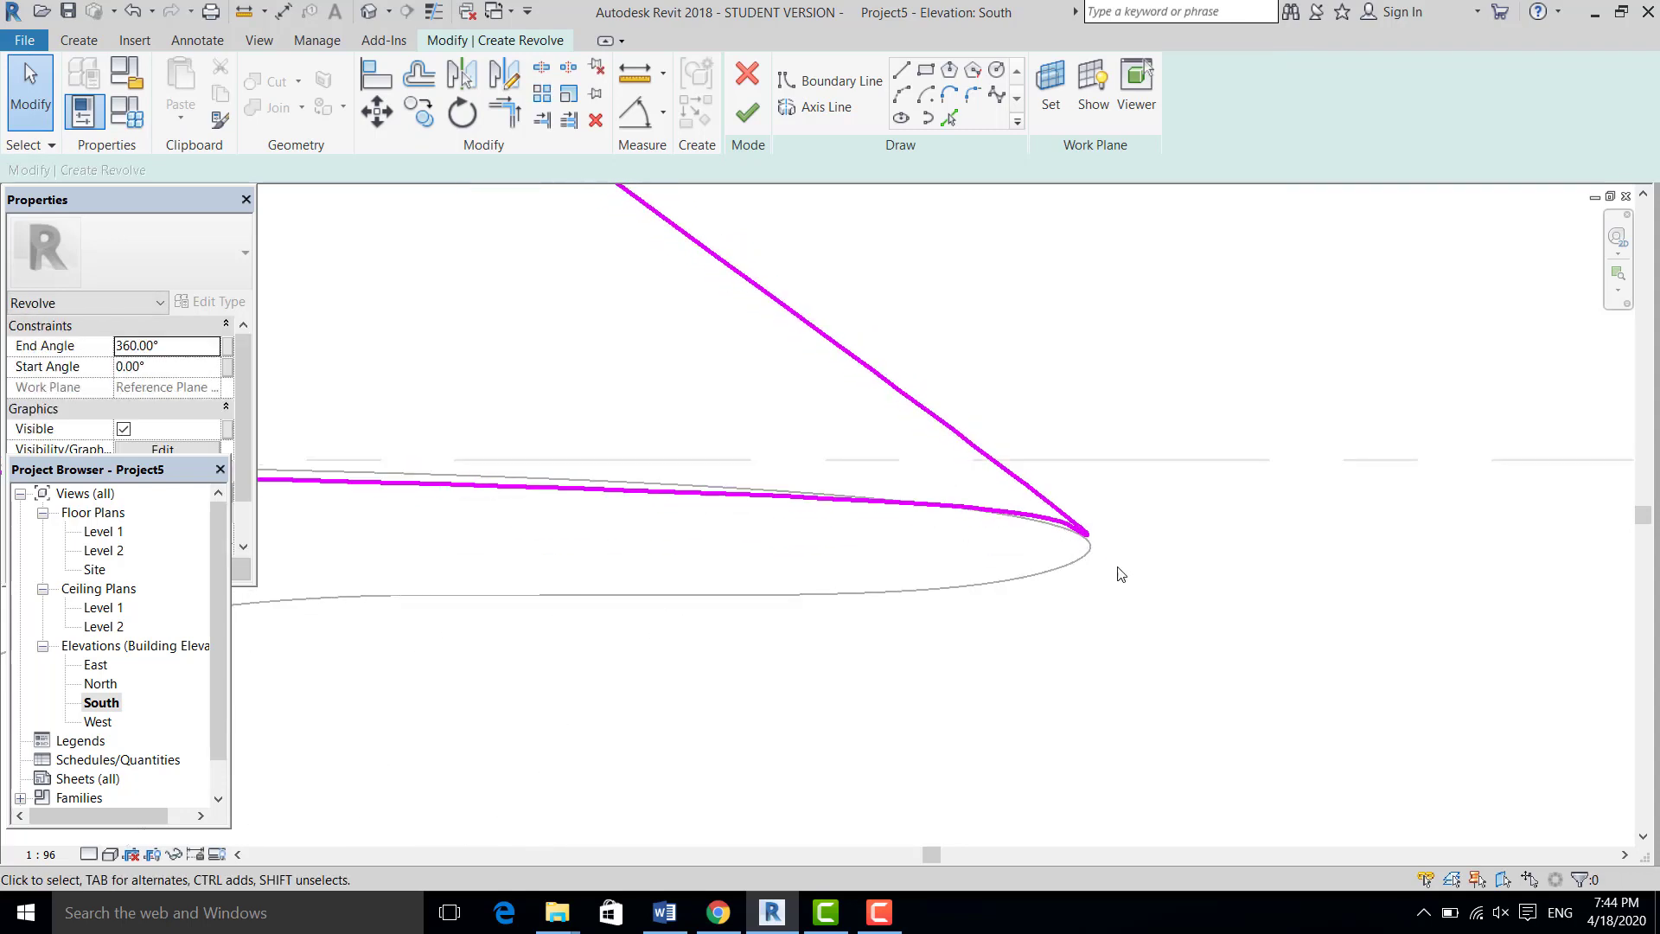
Move the boundary spline's middle control point onto the tip of the tabletop's outline
left_click(1081, 527)
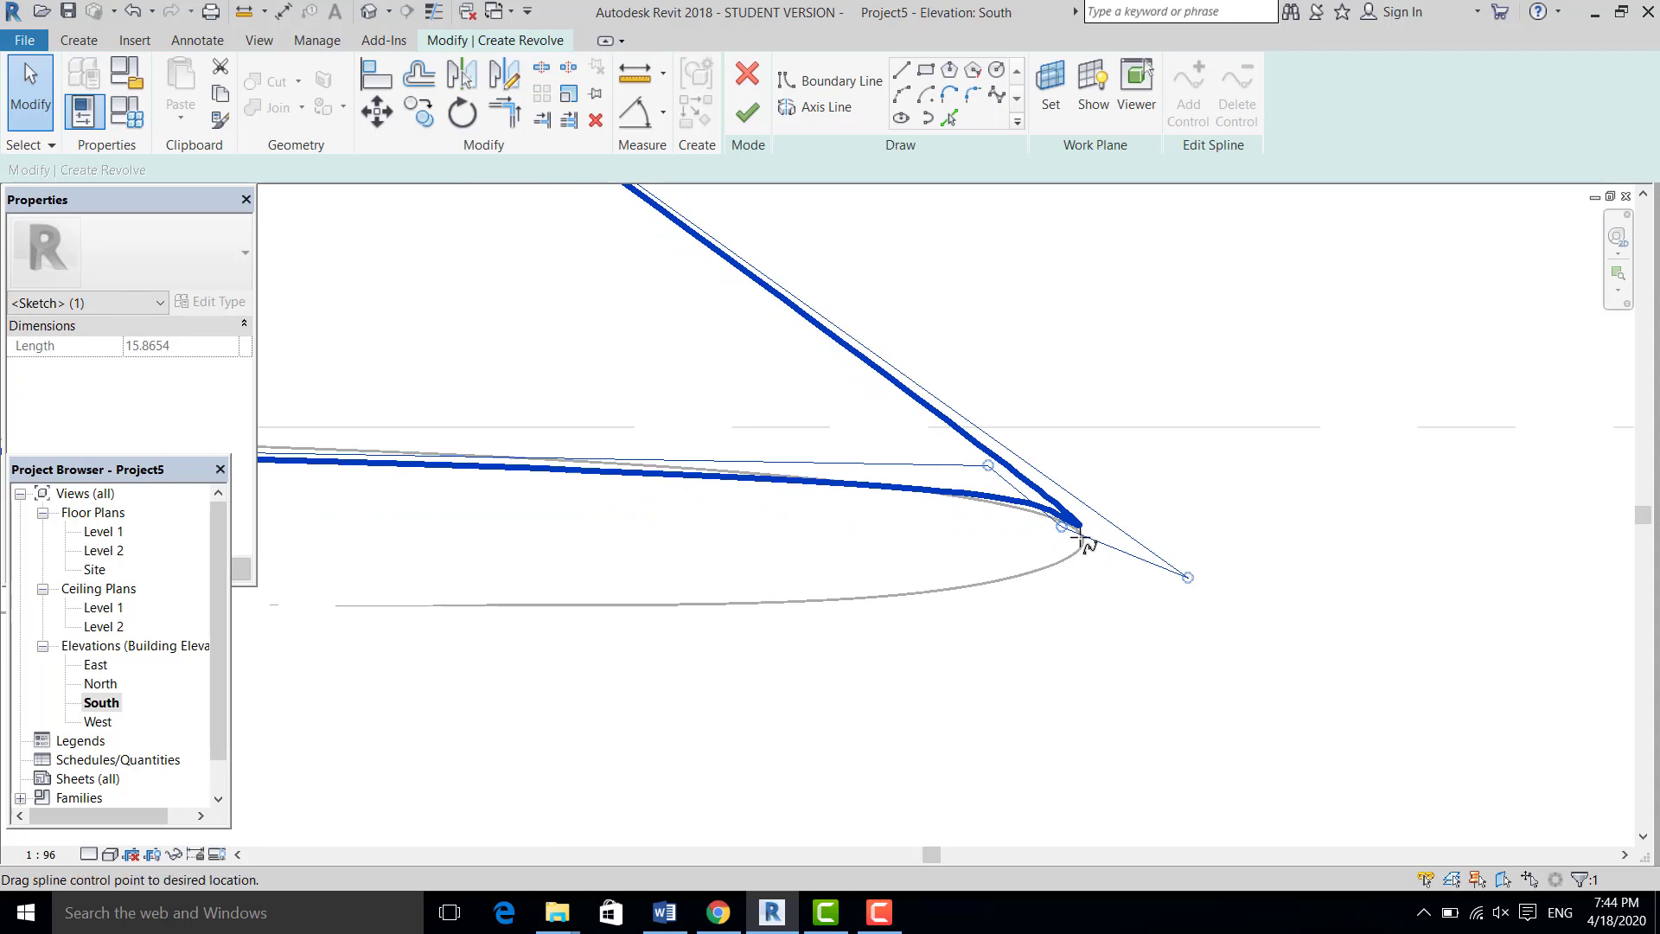
left_click(1082, 540)
left_click(1084, 545)
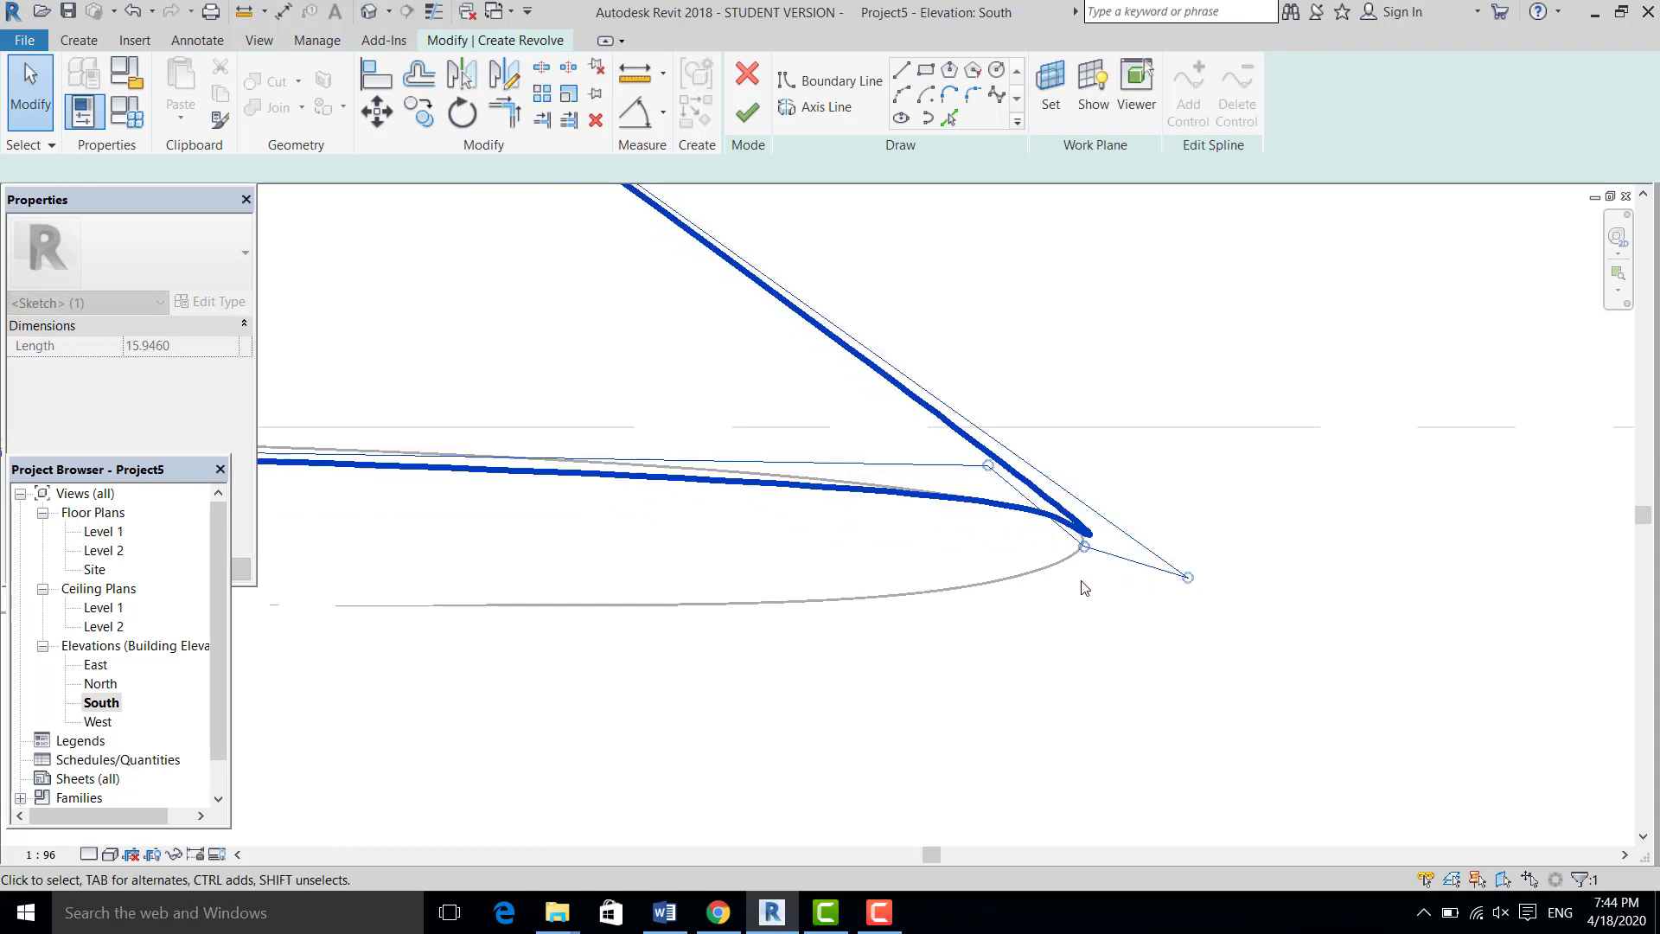
left_click(1082, 581)
scroll(1089, 592, "down", 4)
scroll(1093, 605, "down", 2)
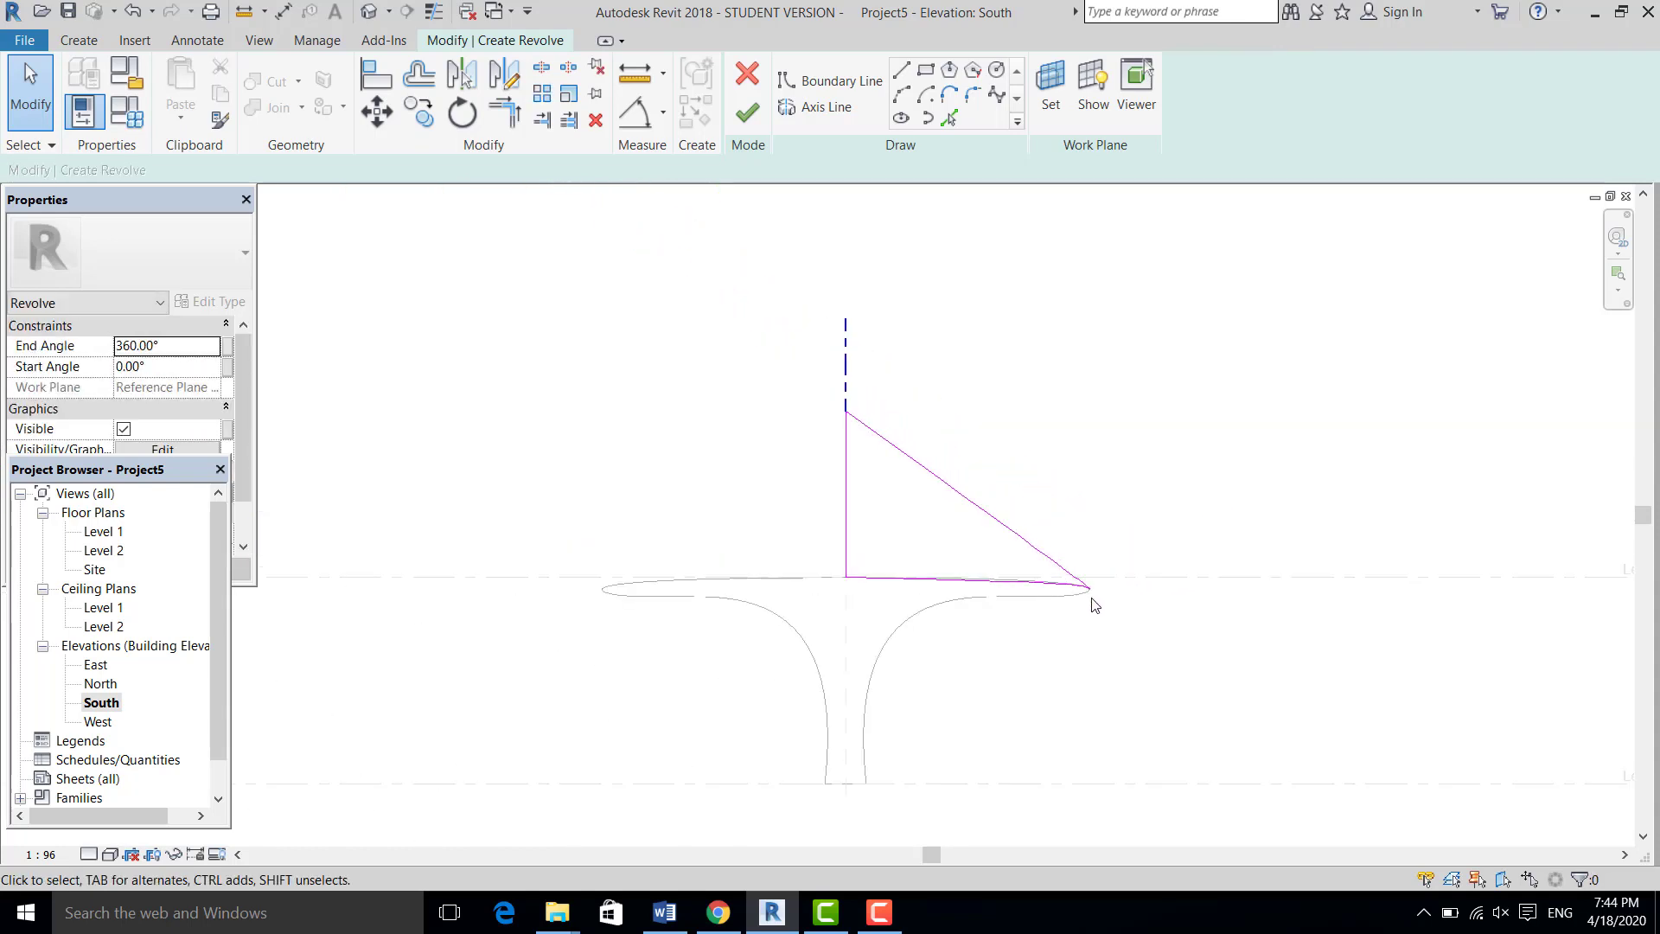
Finish the revolve sketch to generate the 360° conical form above the tabletop
mouse_move(784, 275)
left_mouse_down()
mouse_move(860, 389)
mouse_move(1172, 711)
left_mouse_up()
left_click(746, 114)
left_click(1023, 453)
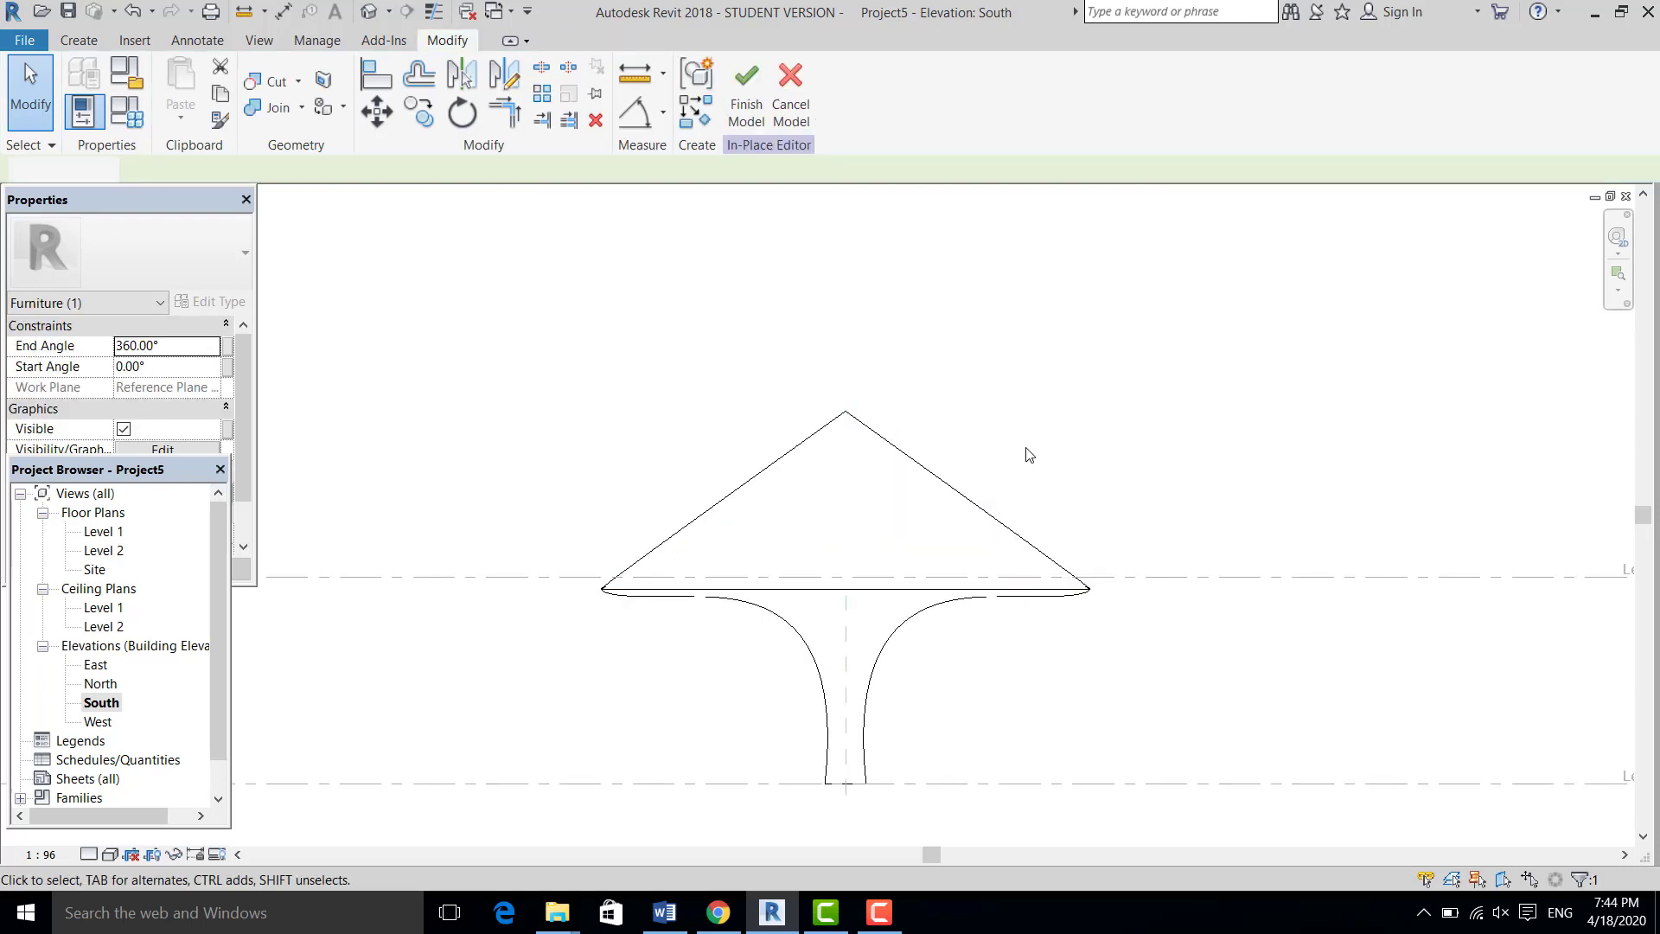
scroll(1023, 452, "down", 3)
left_click(1107, 713)
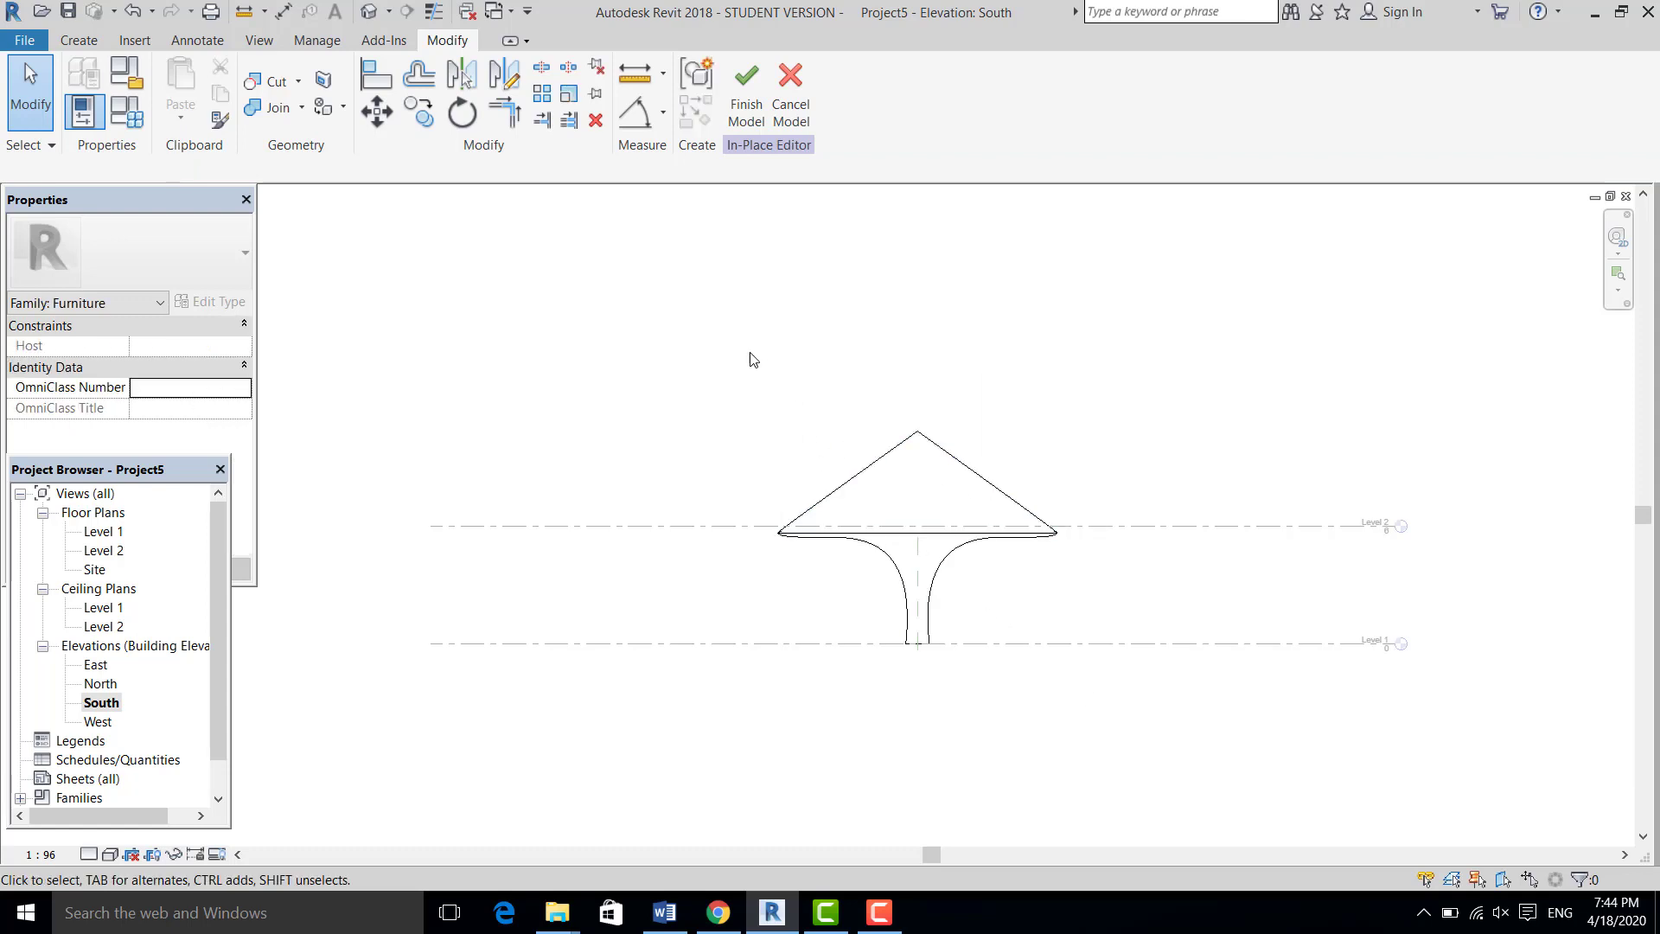
Assign the Wood Flooring material from the Autodesk material library to both revolved forms
left_click_drag(731, 346, 1136, 724)
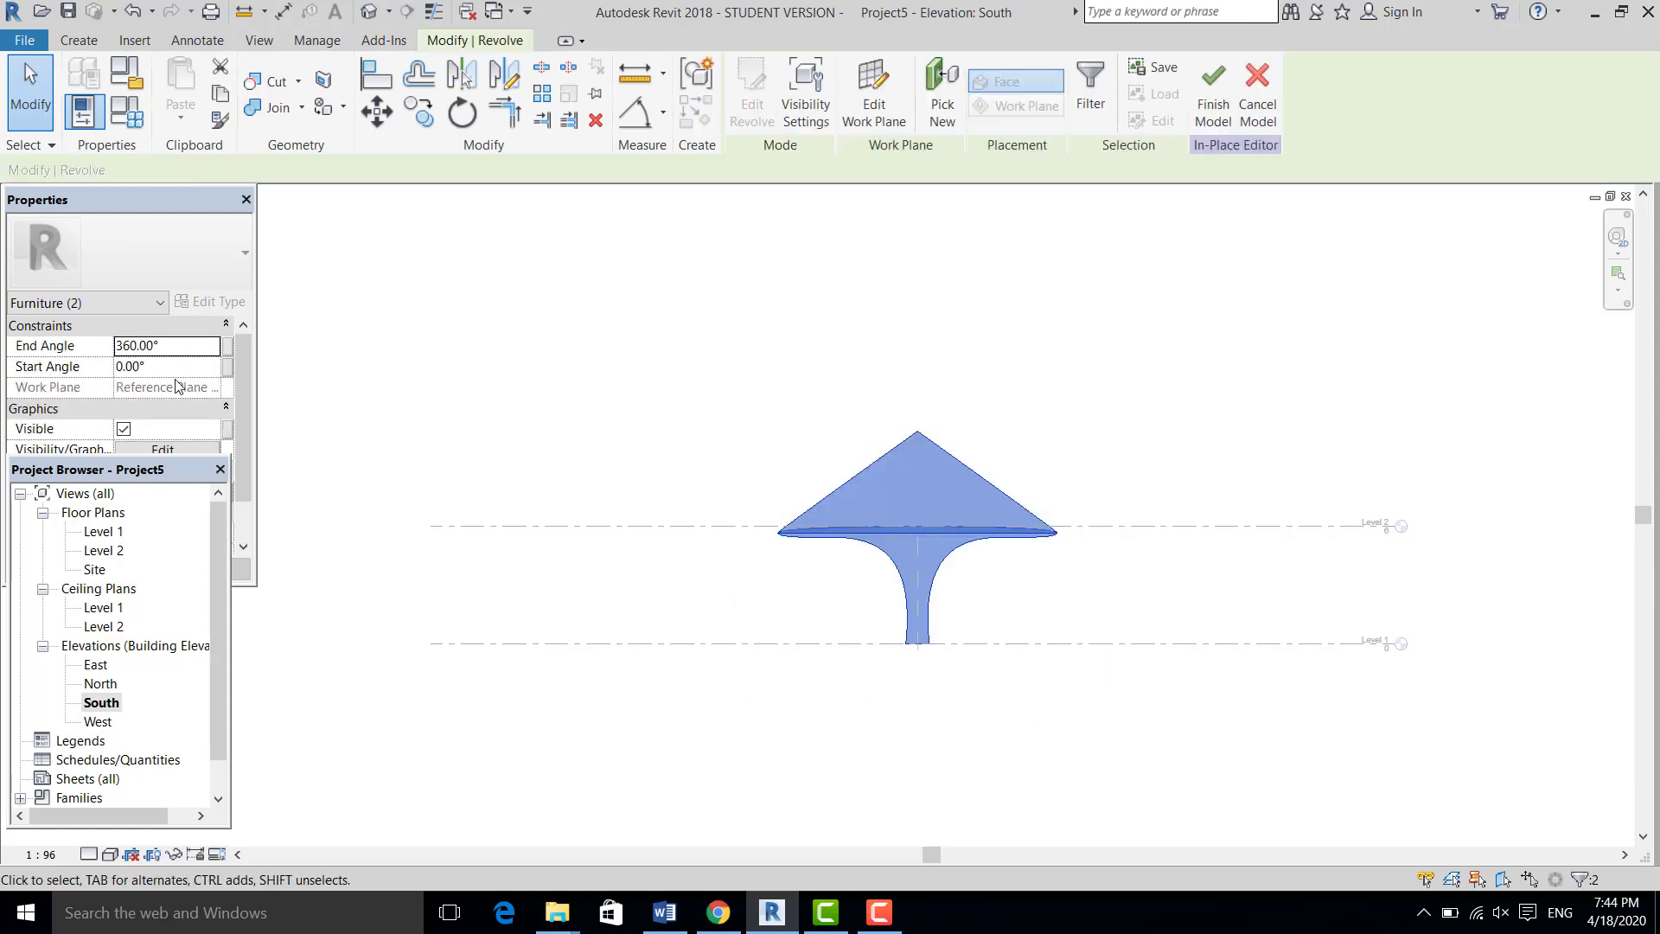
left_click(246, 377)
left_click(210, 492)
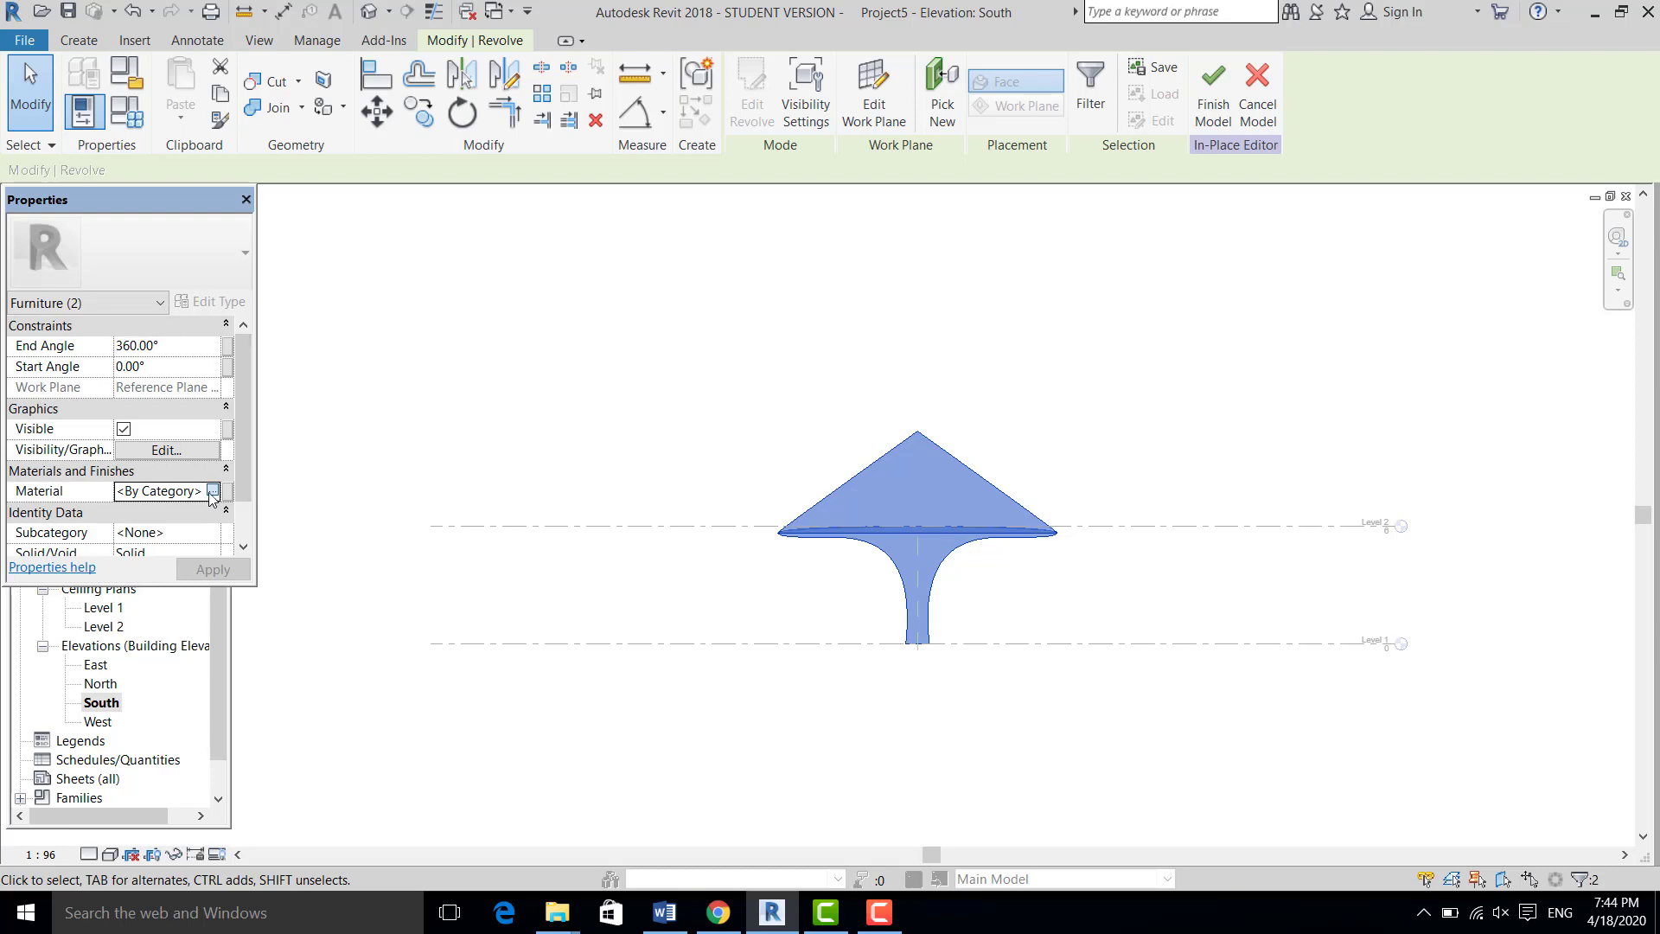
left_click(212, 491)
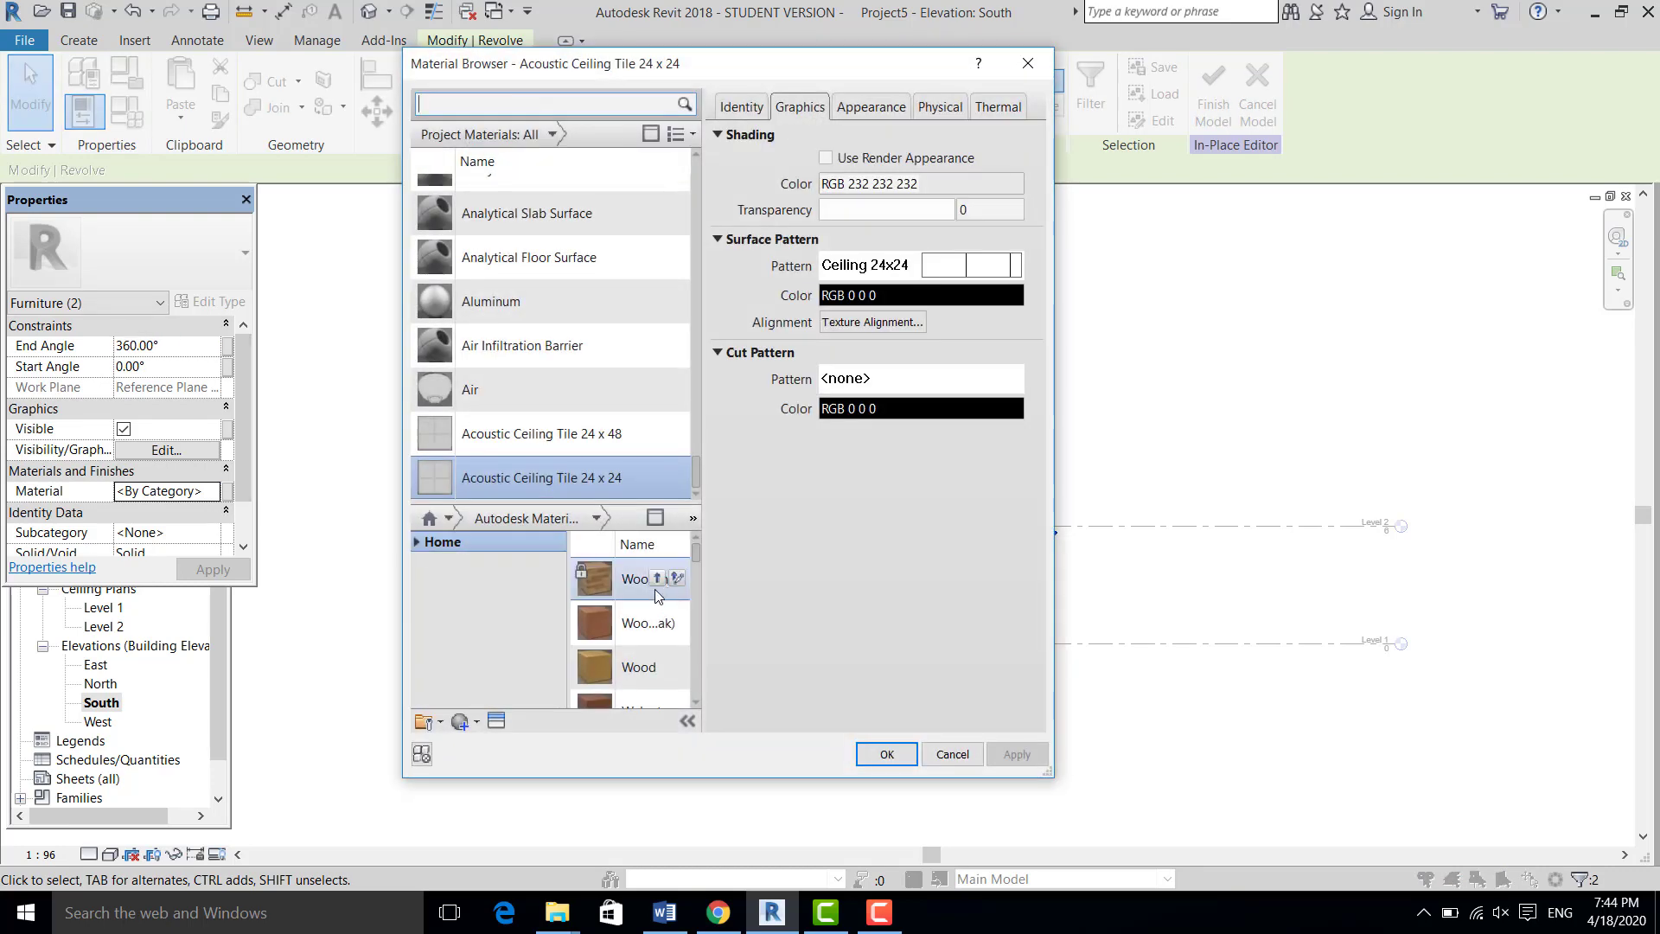
left_click(657, 579)
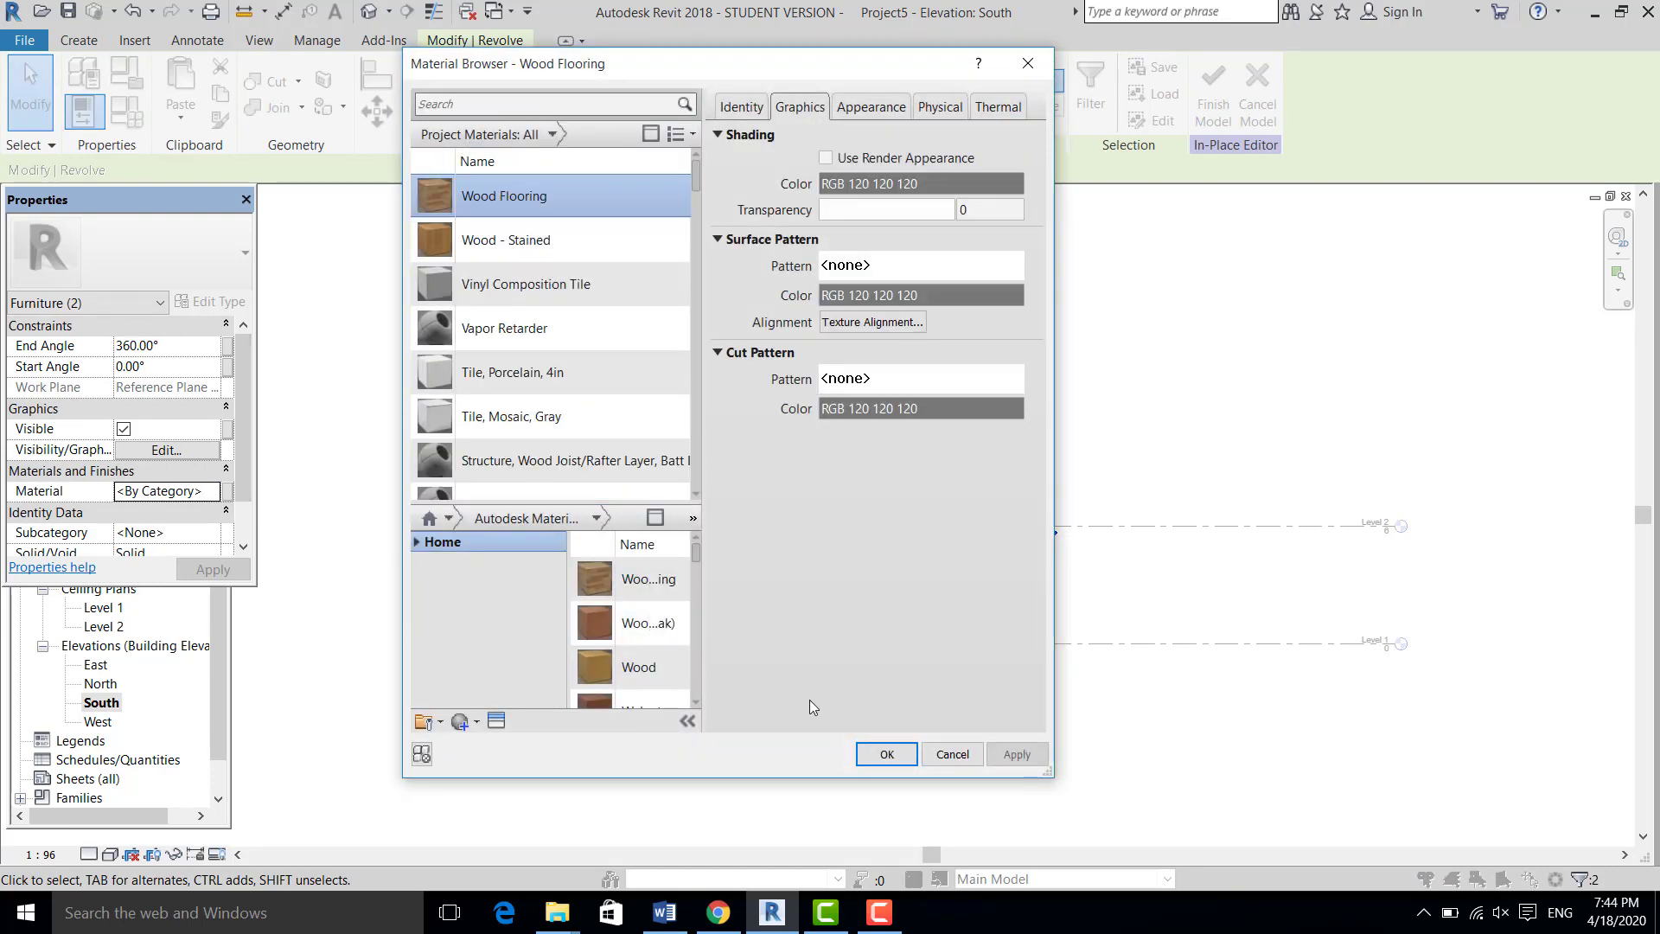
left_click(1017, 754)
left_click(886, 754)
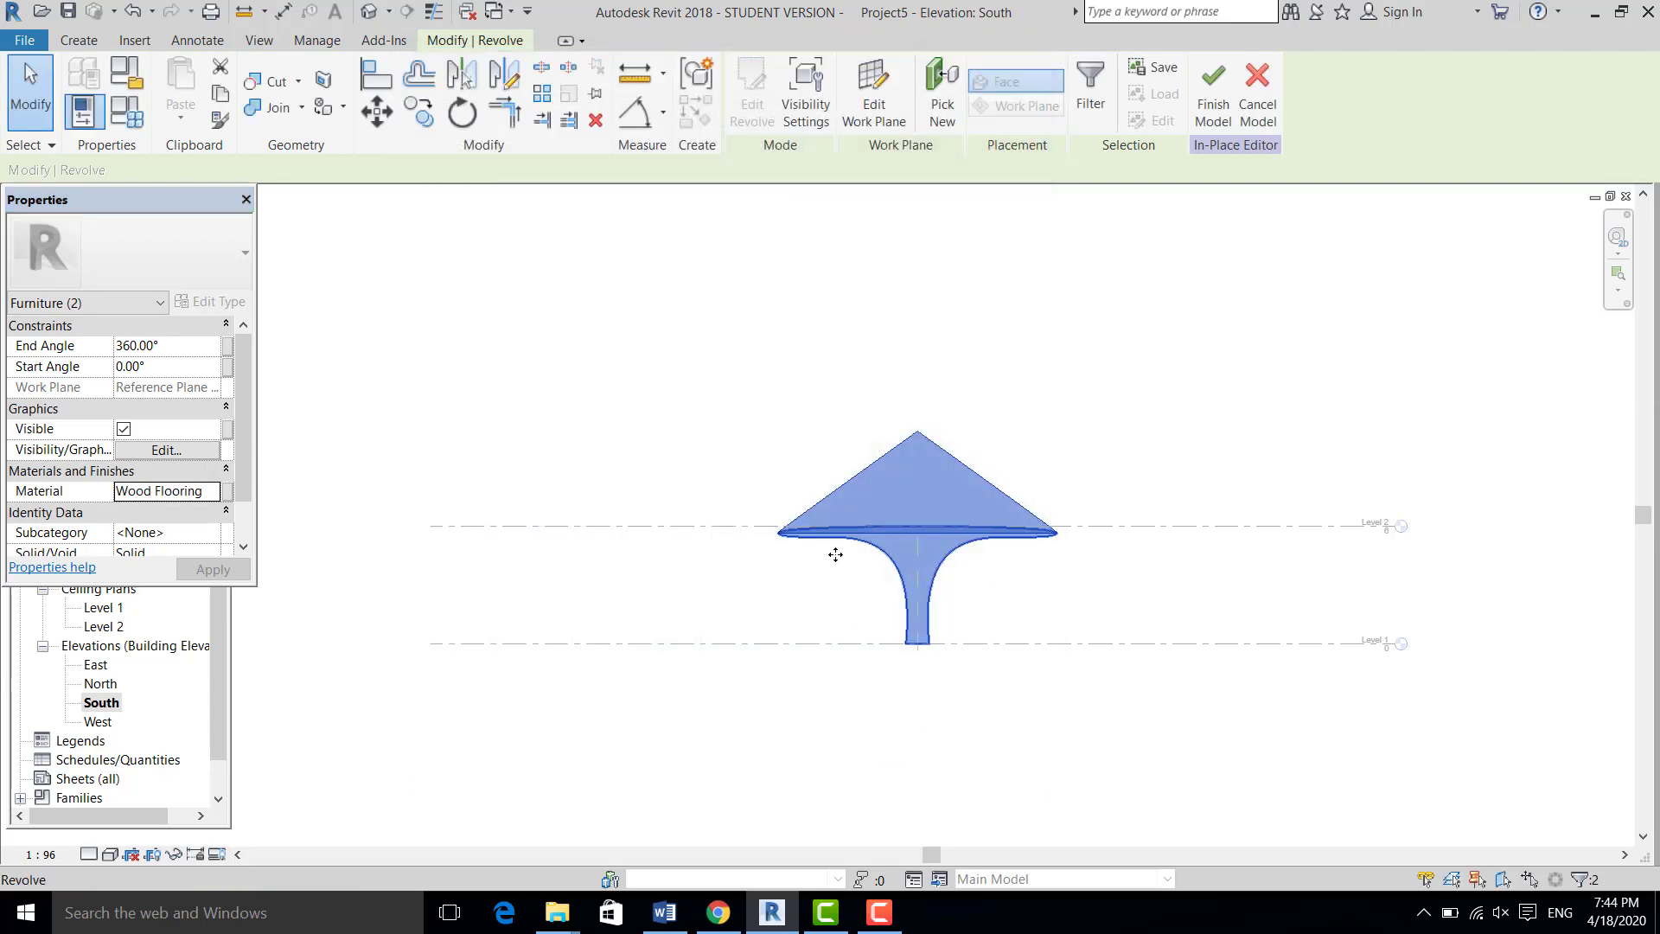
Set the South elevation's detail level to Fine and its visual style to Realistic
left_click(106, 856)
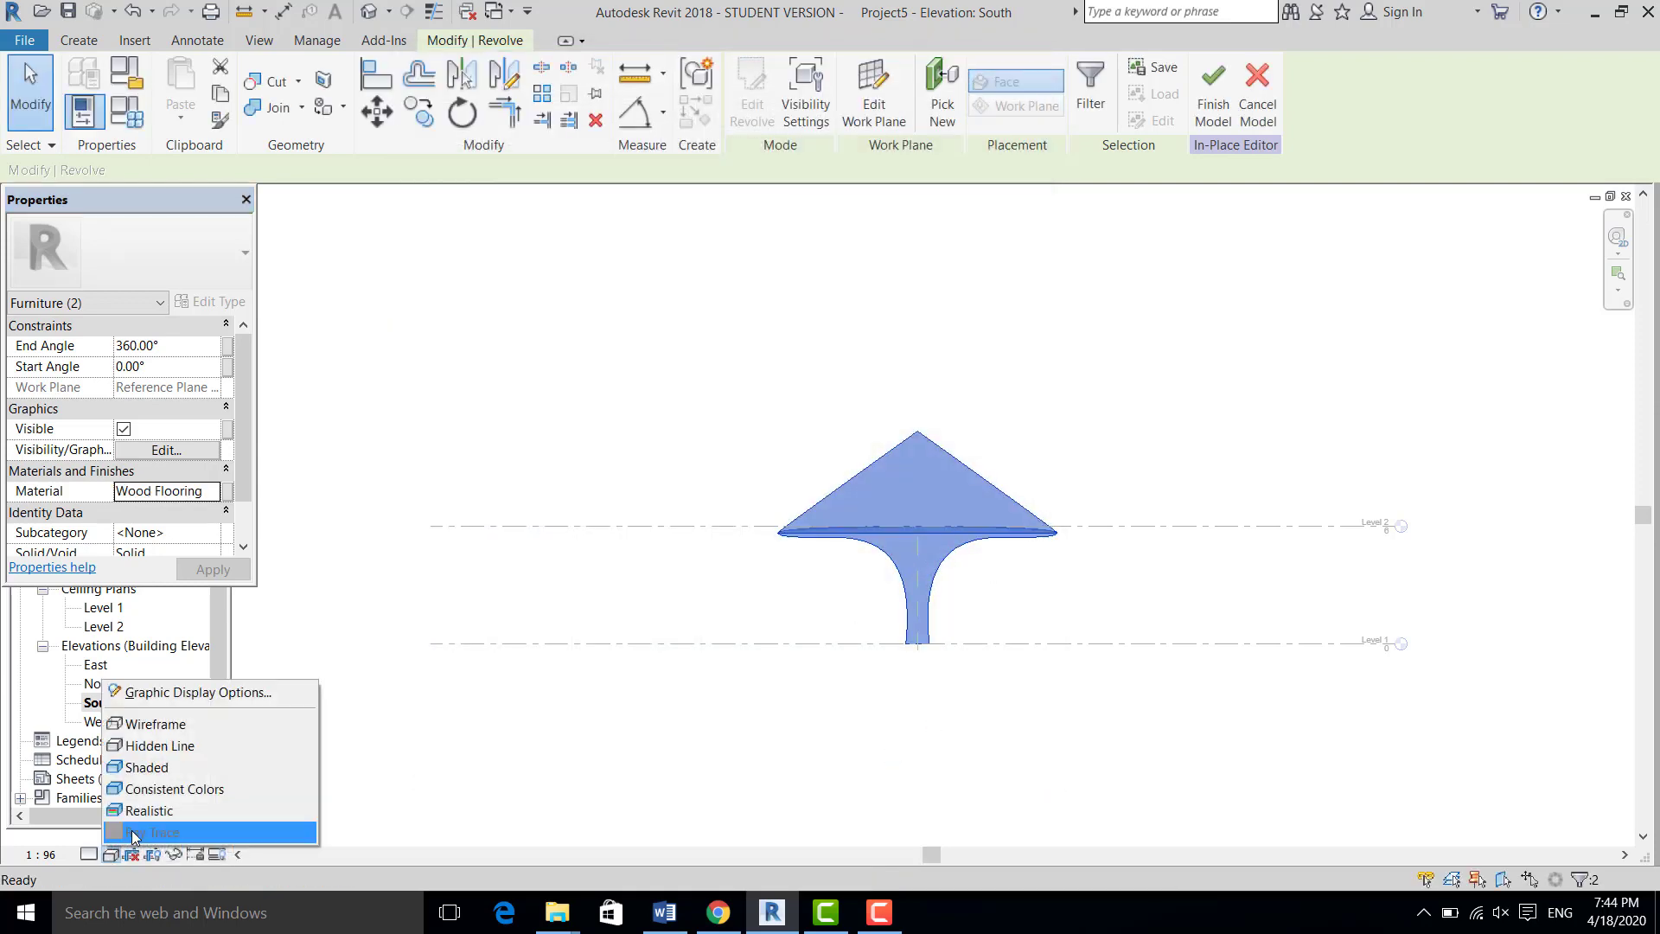
left_click(91, 854)
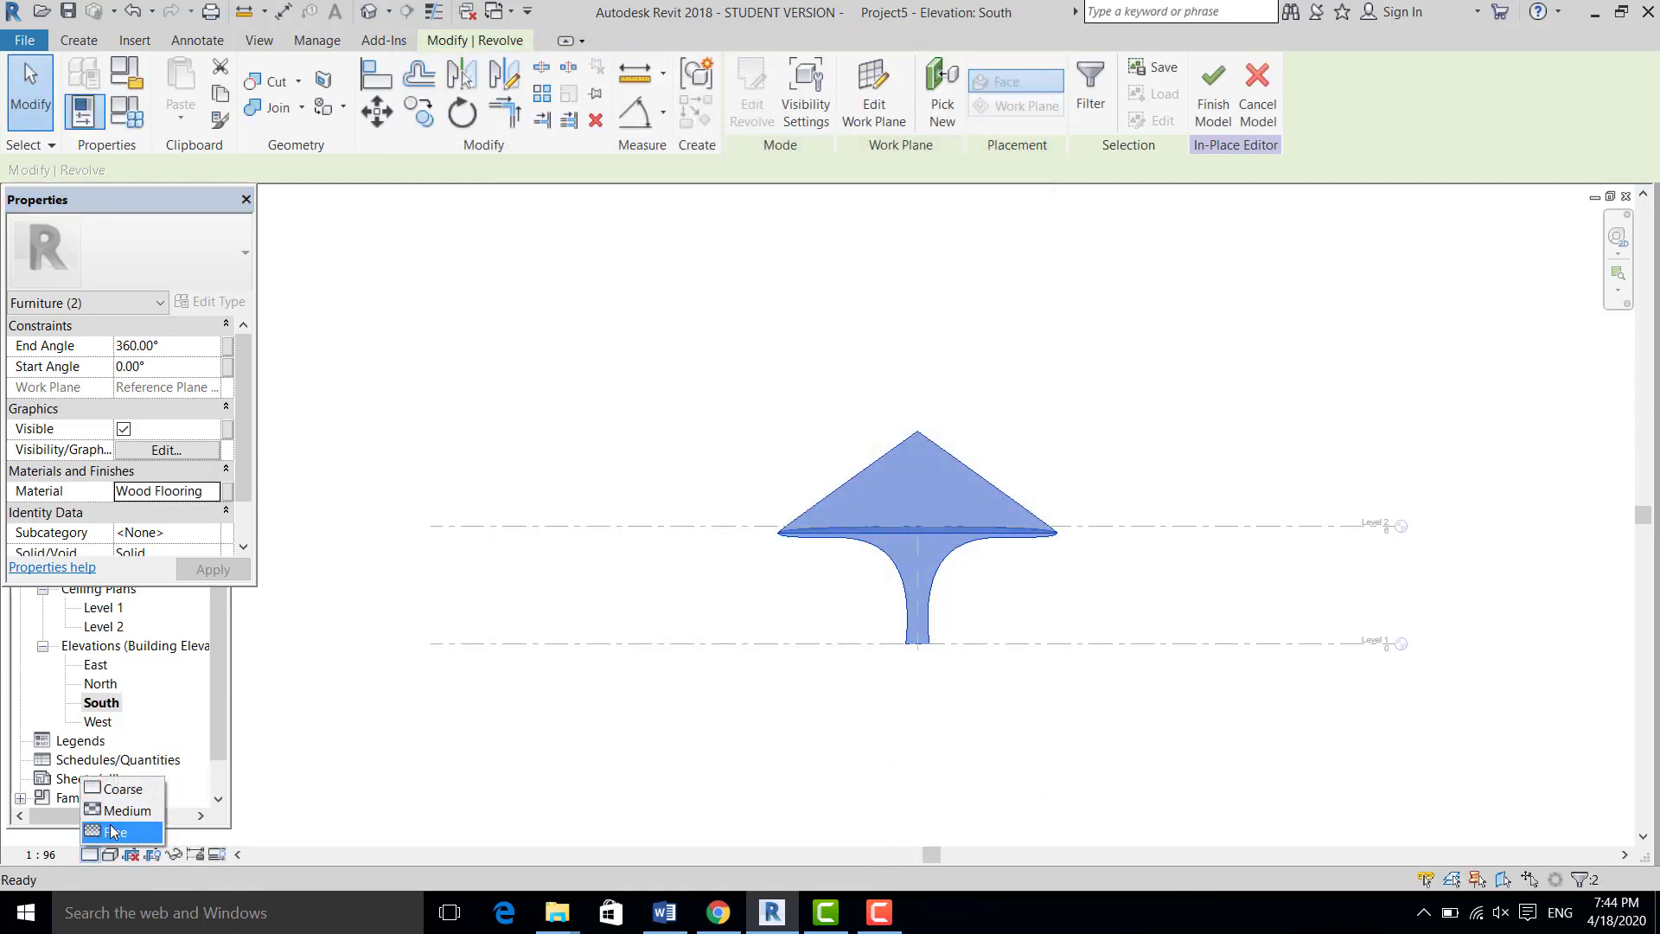
left_click(114, 832)
key("Escape")
left_click(110, 851)
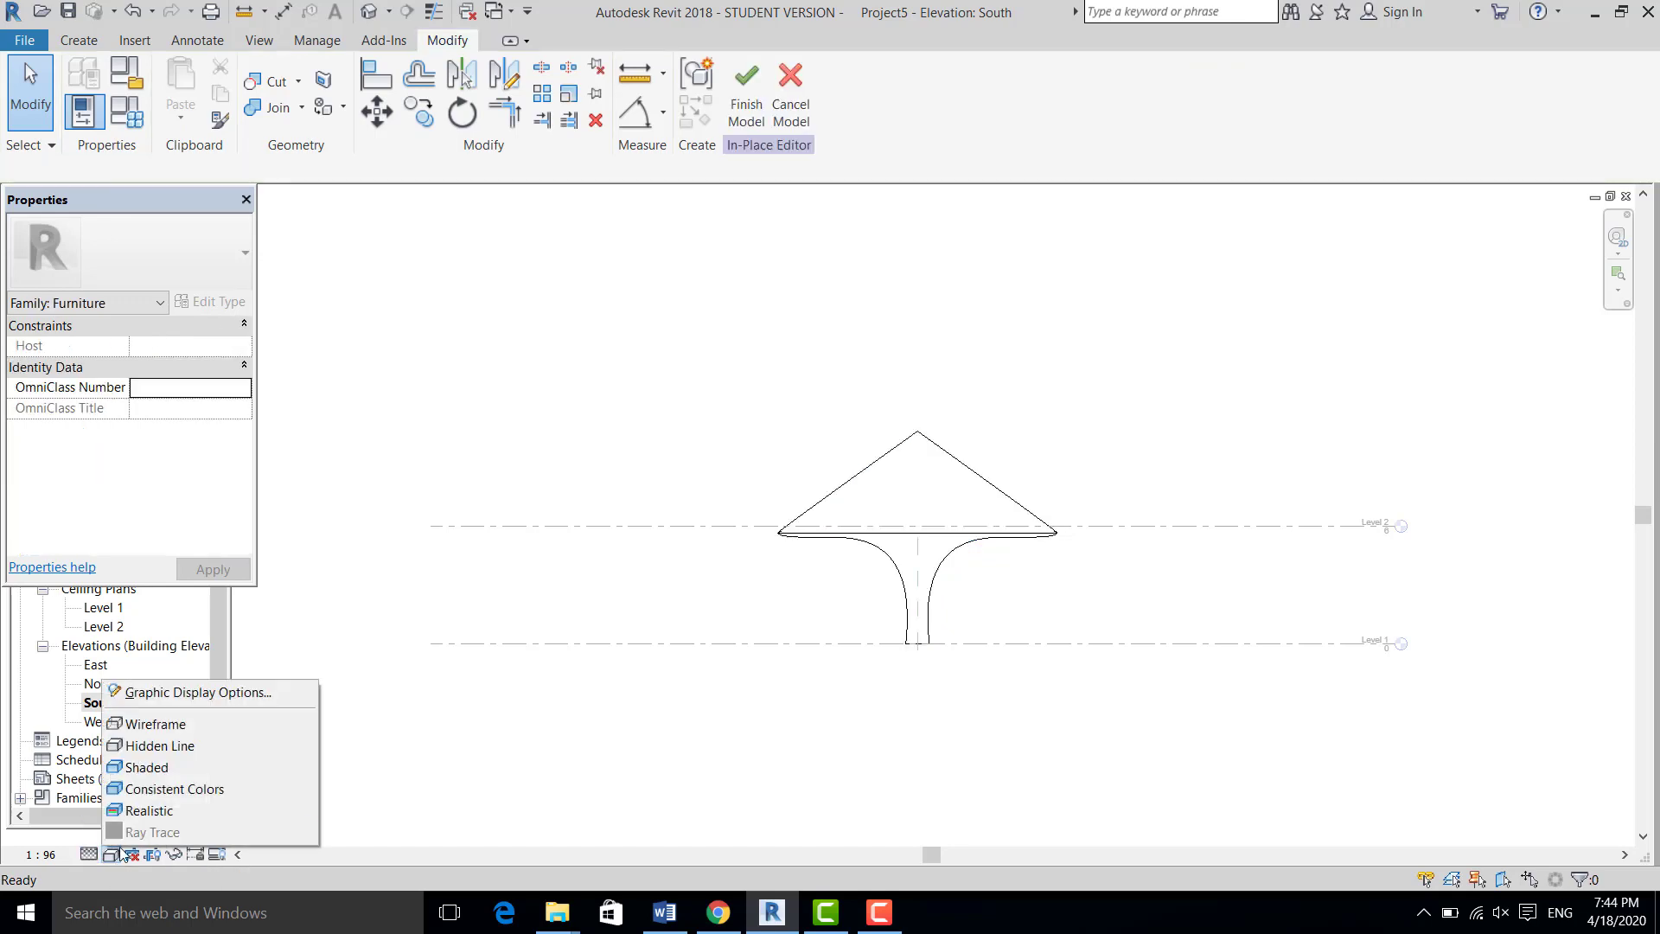
left_click(150, 812)
scroll(963, 553, "up", 5)
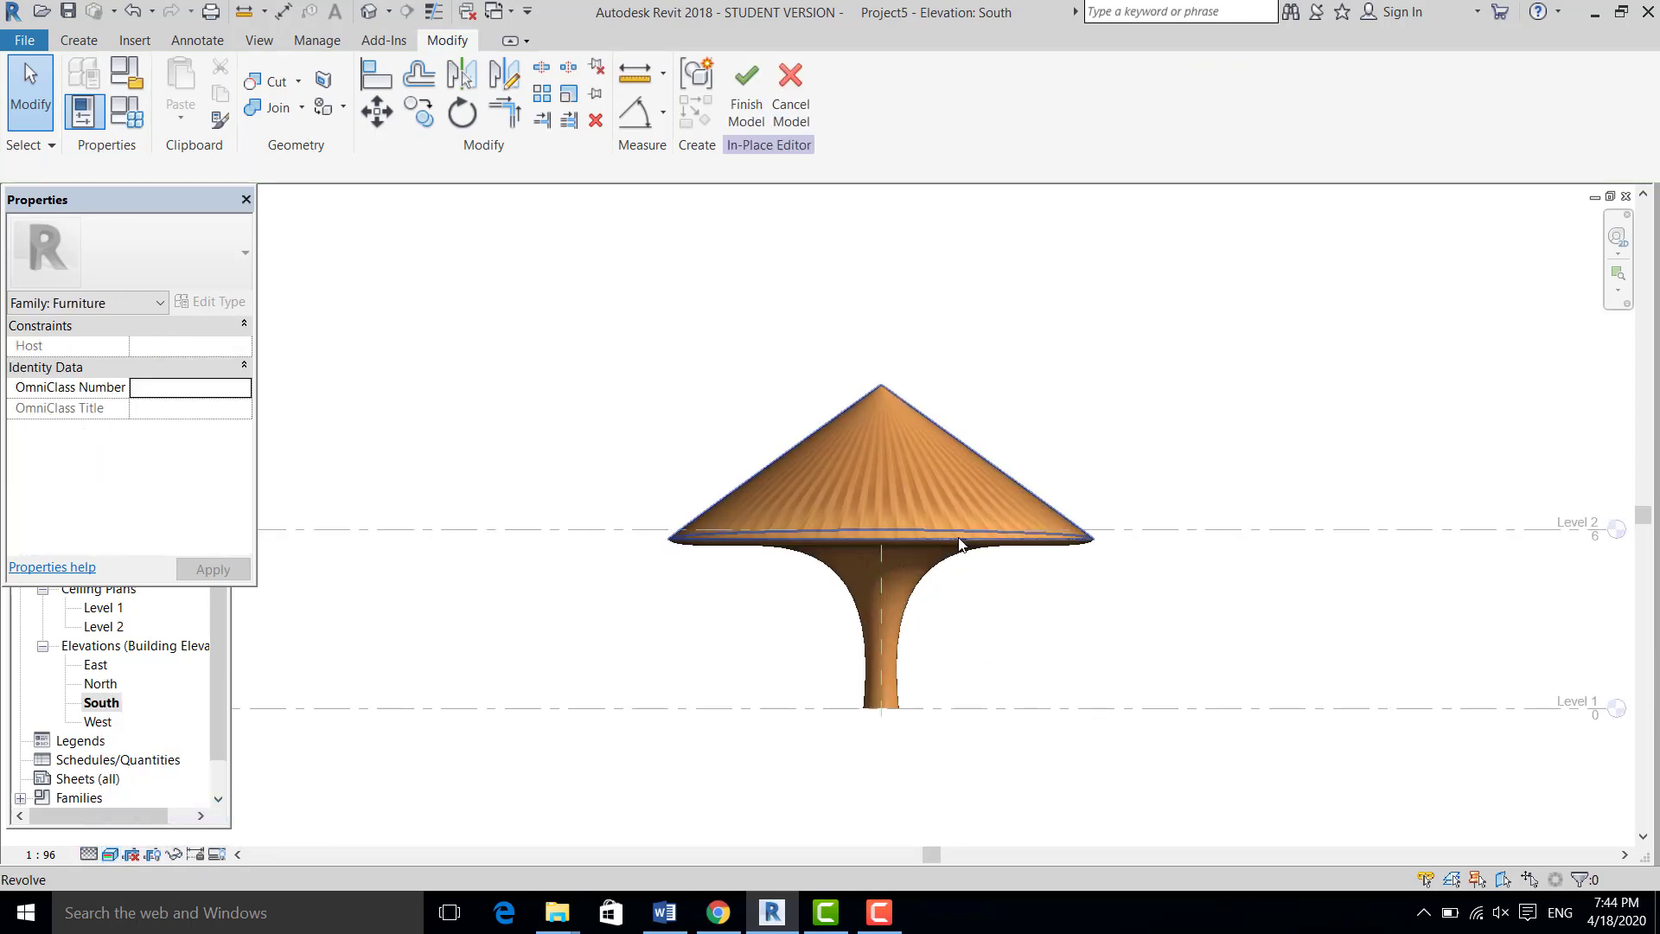
scroll(1075, 596, "down", 2)
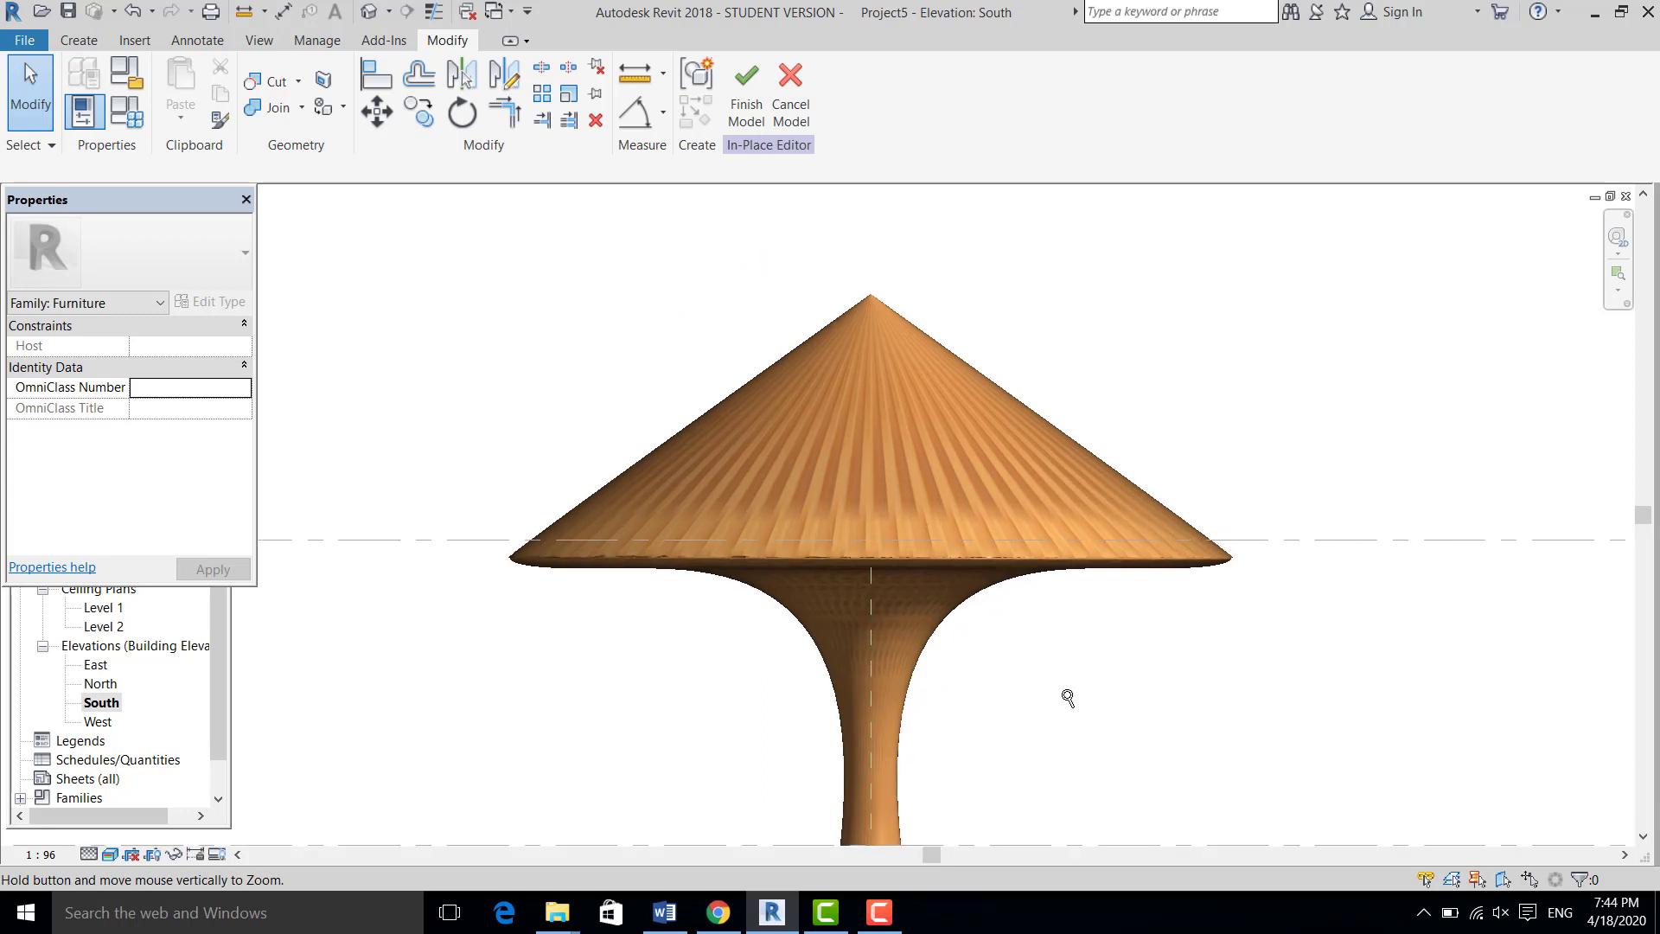
scroll(1004, 545, "down", 2)
scroll(882, 563, "up", 4)
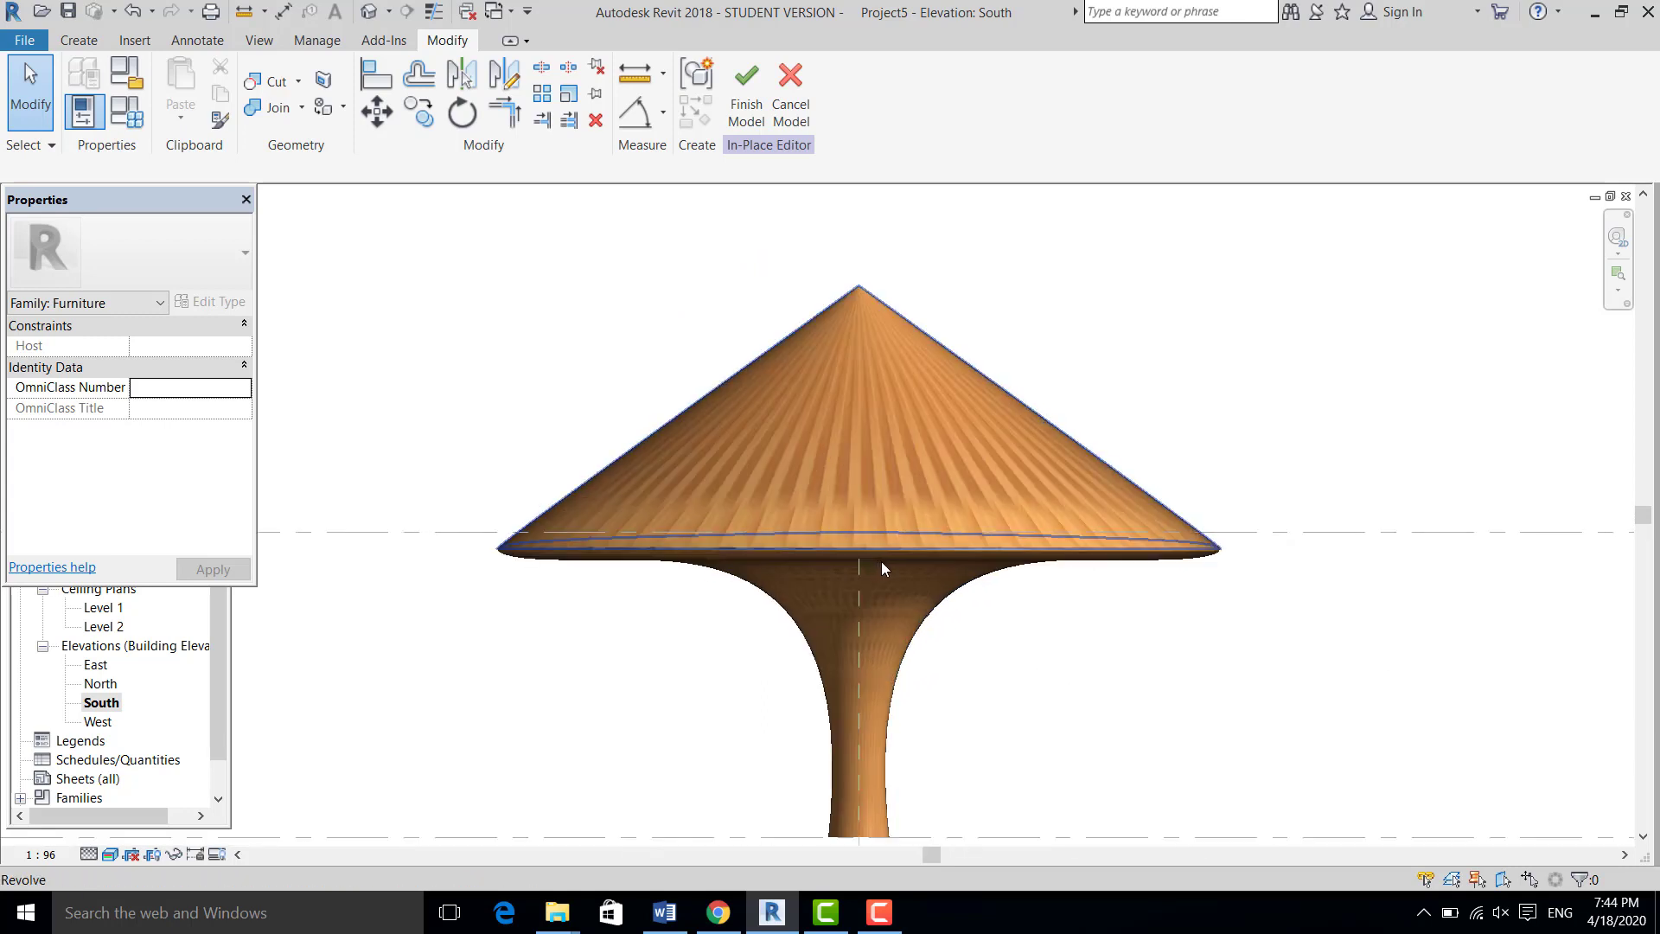
scroll(934, 573, "down", 2)
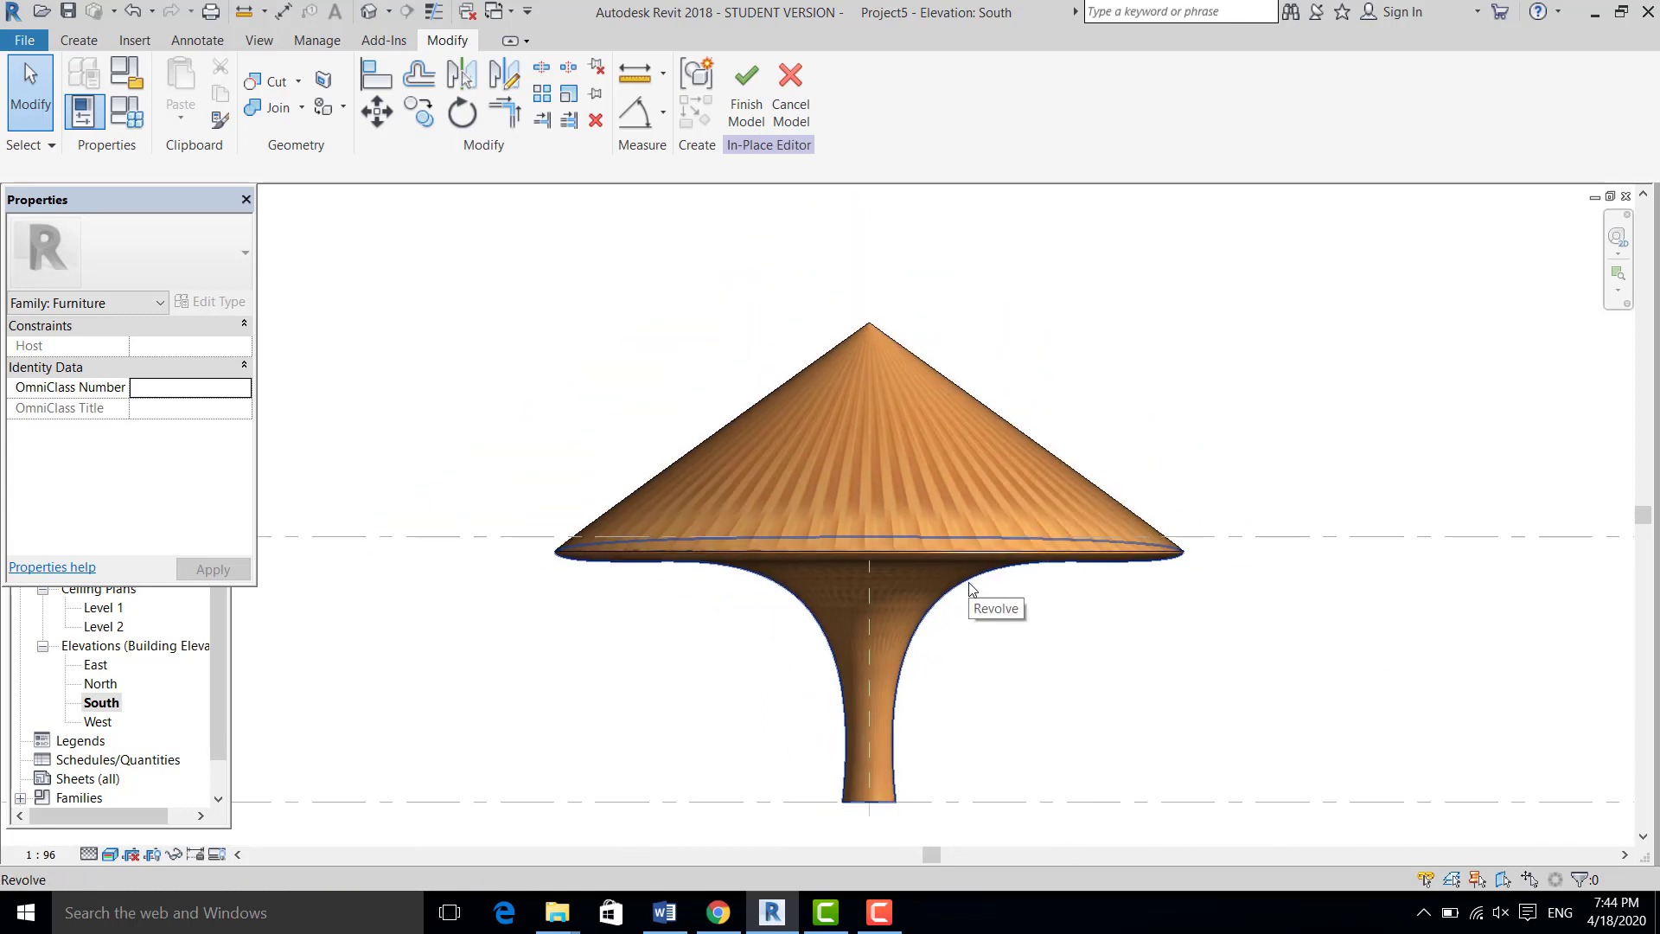
middle_click_drag(988, 611, 962, 540)
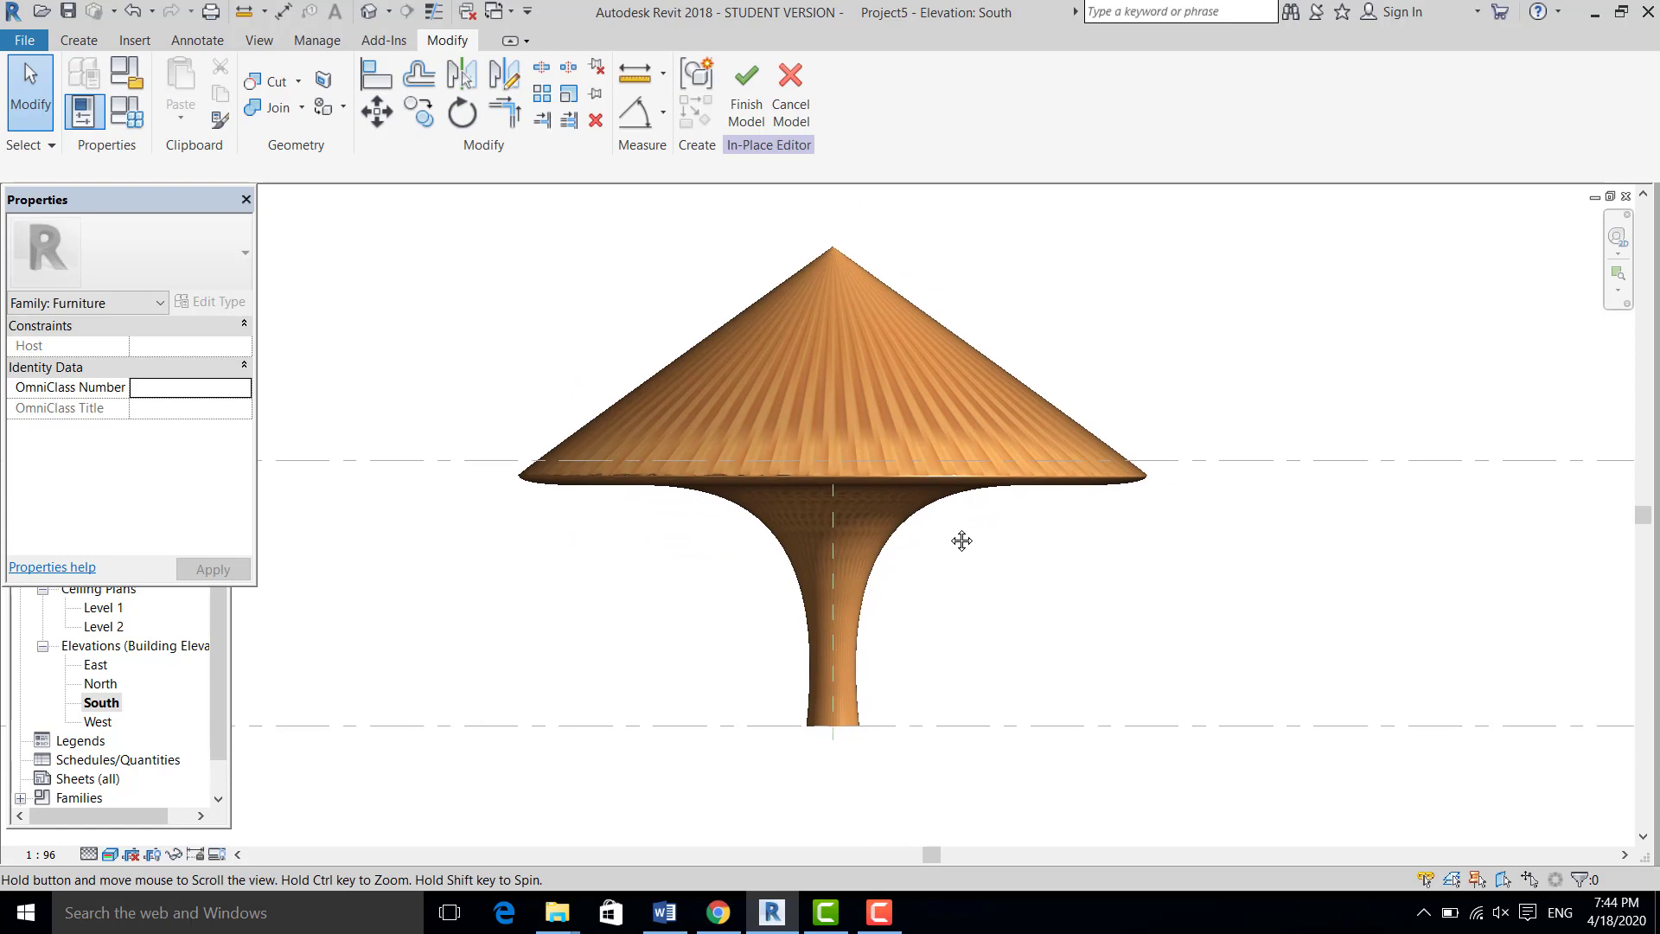
Open the Level 1 floor plan and set its detail level to Fine and visual style to Realistic
left_click(224, 677)
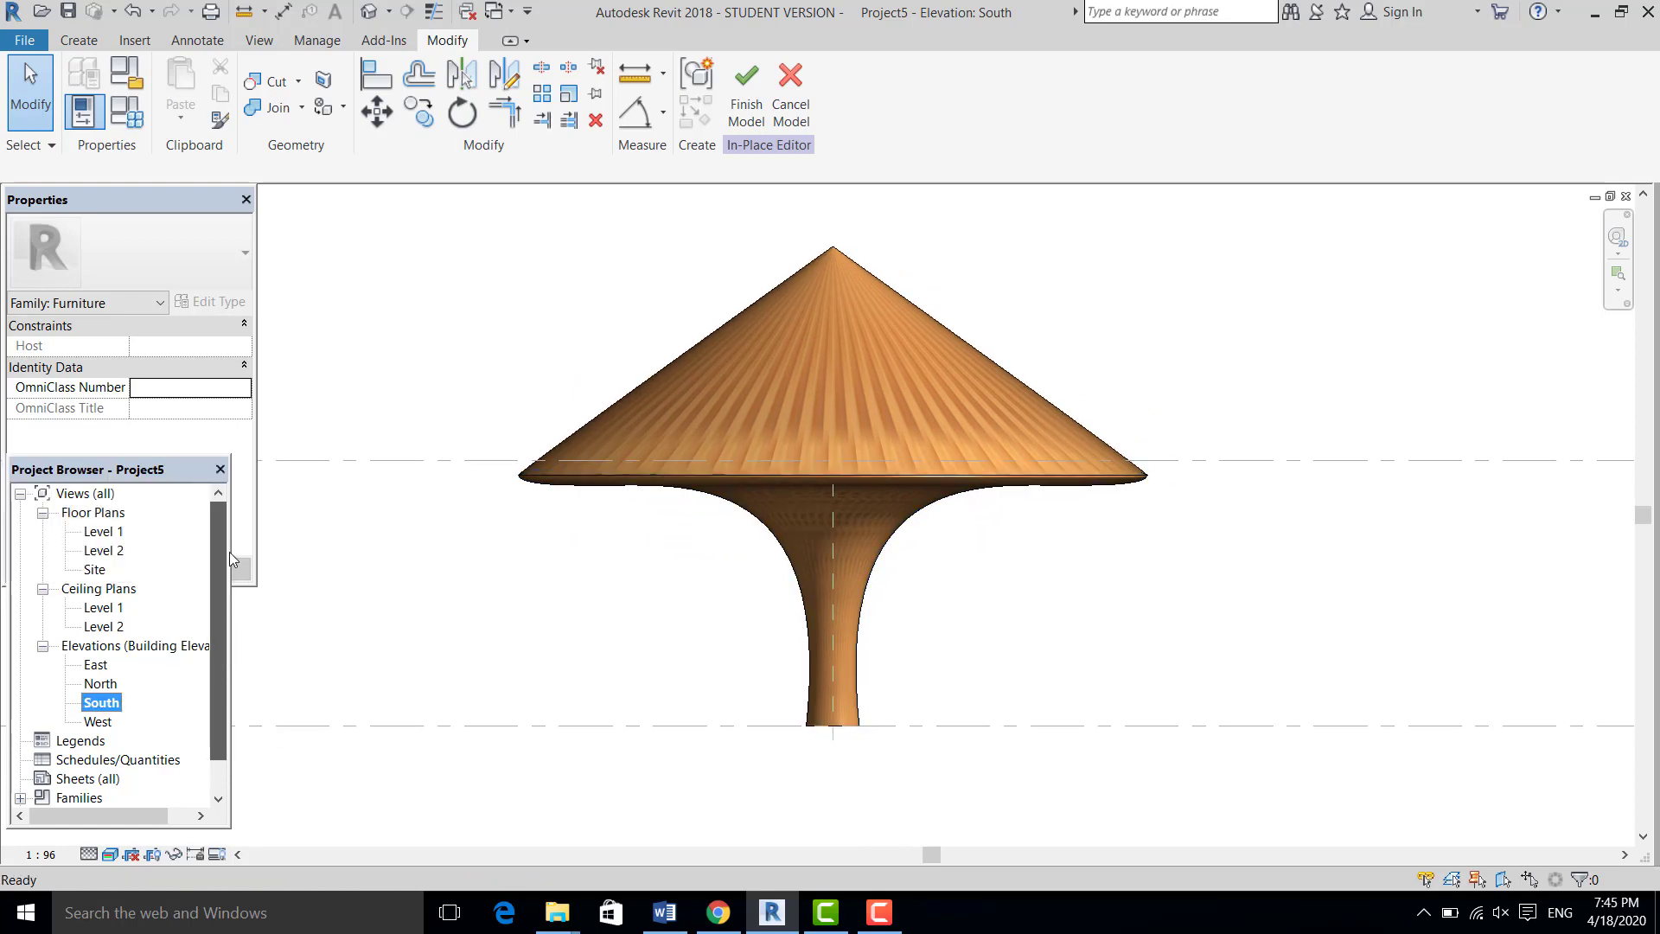
double_click(102, 530)
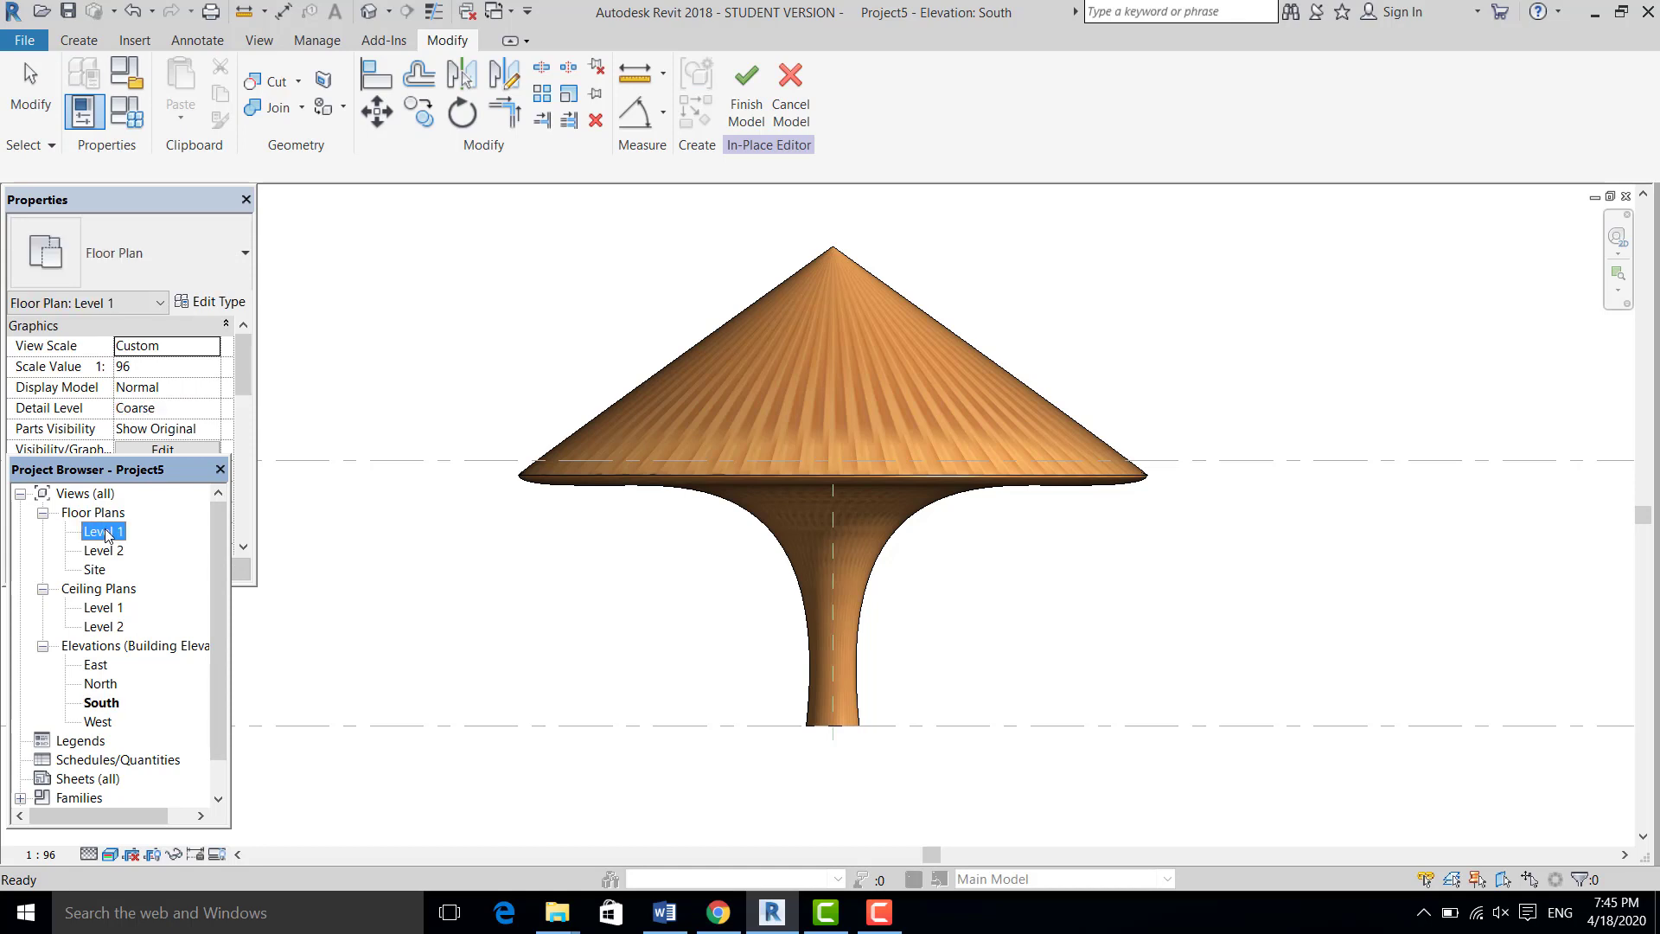
left_click(110, 854)
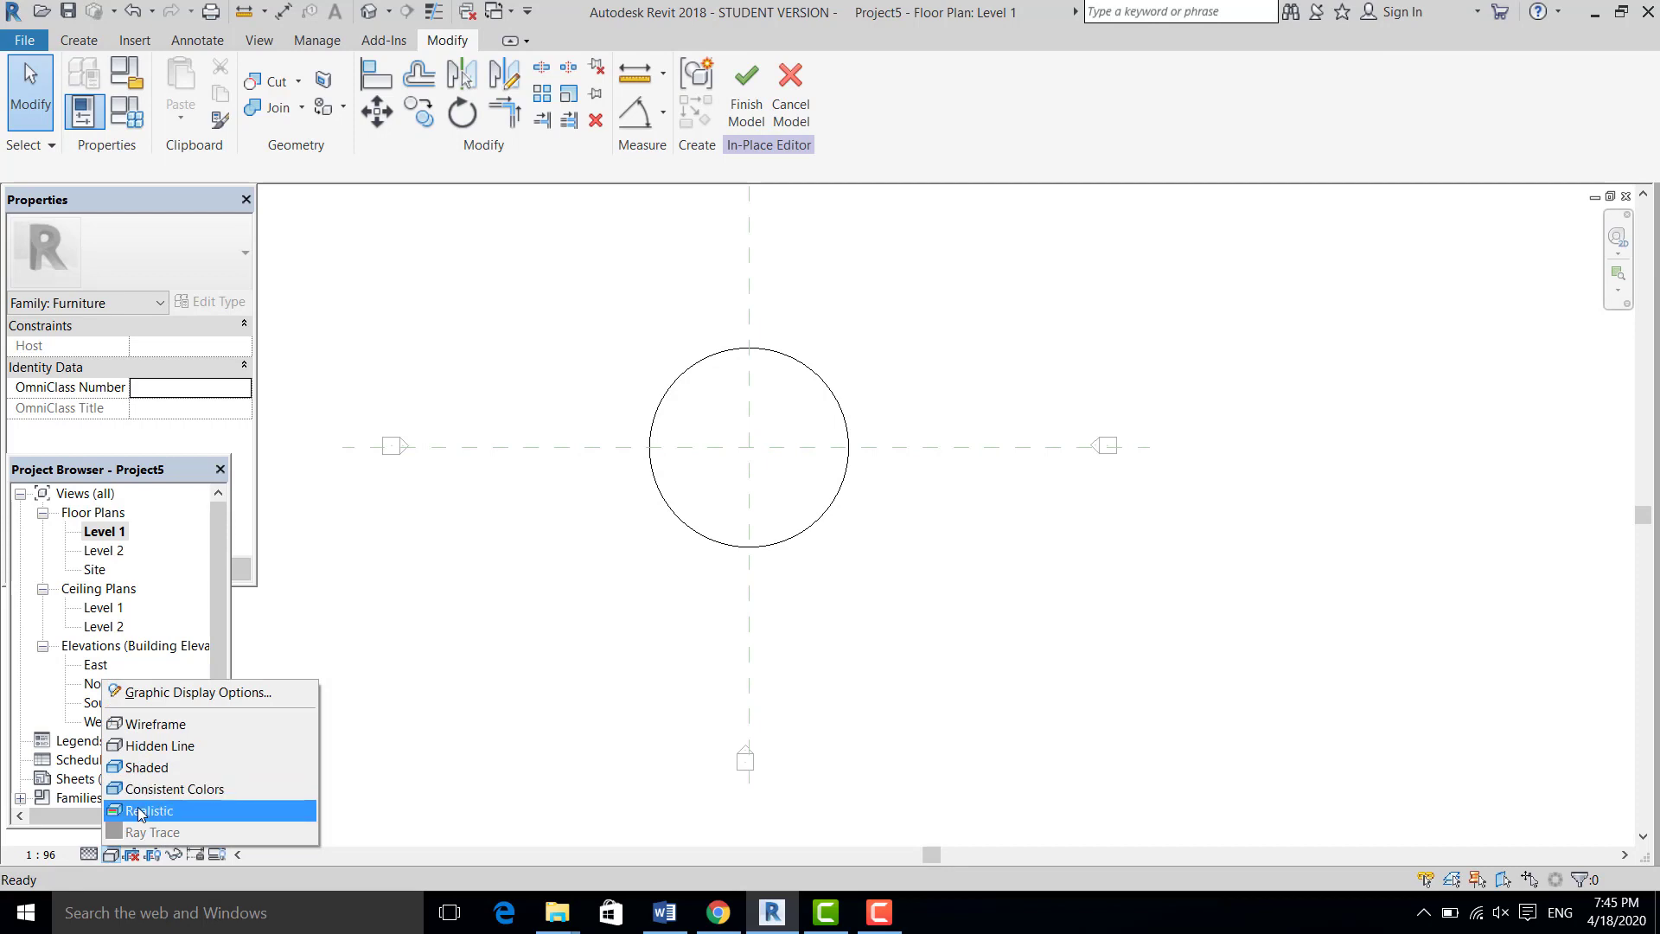
left_click(140, 811)
scroll(832, 470, "up", 3)
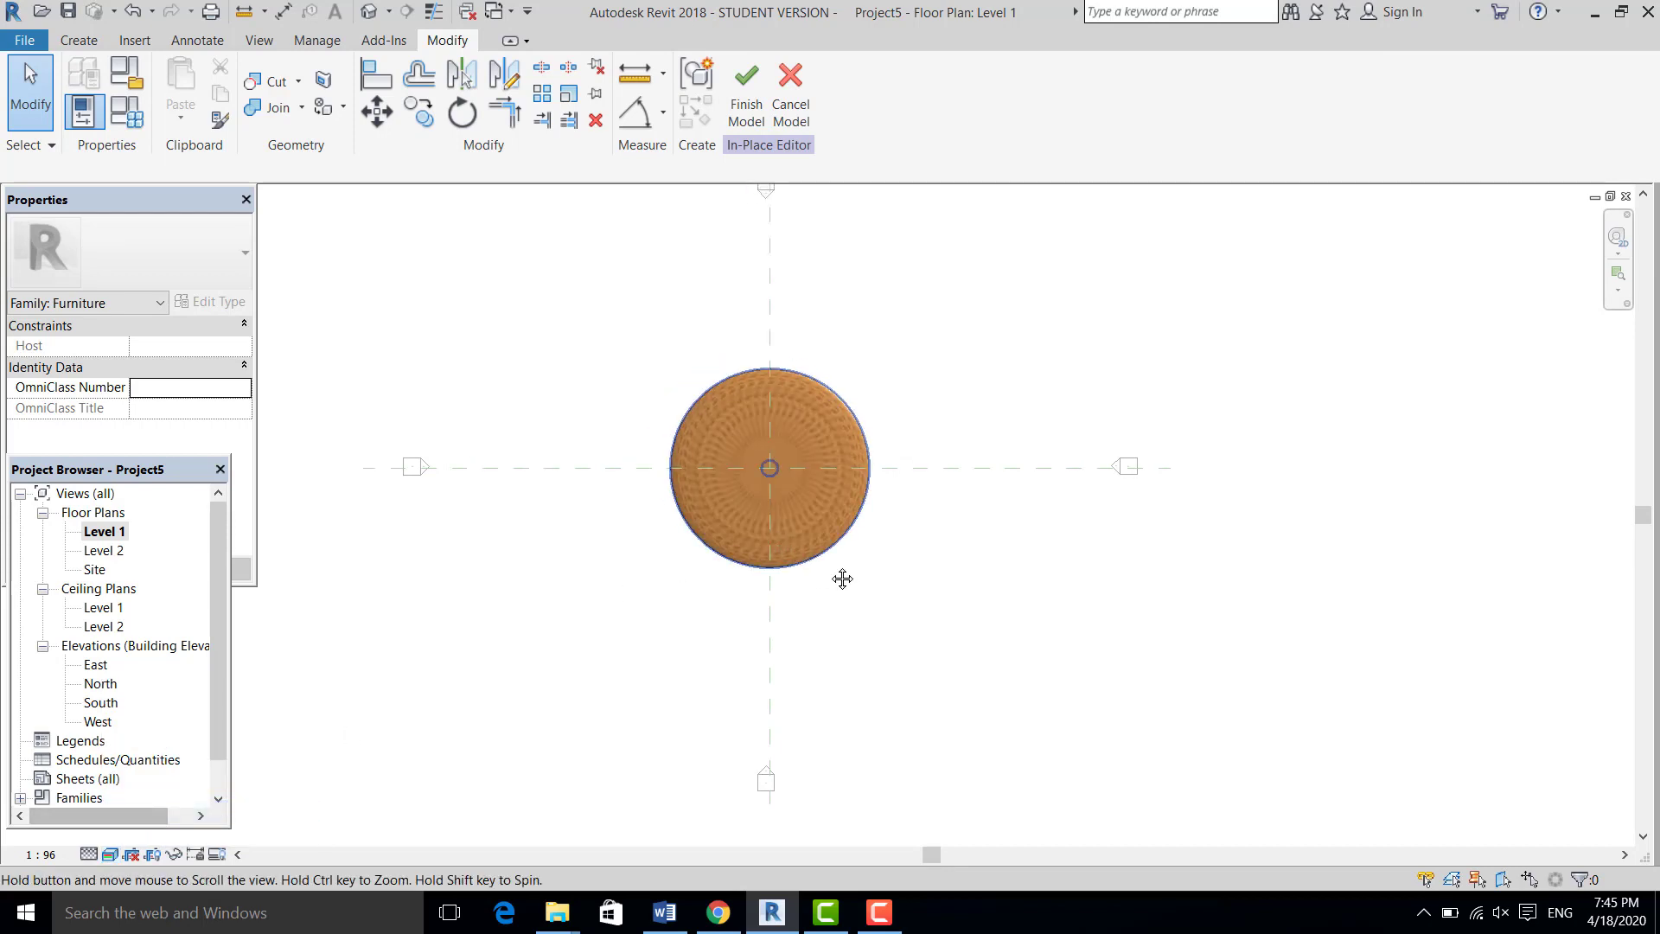
scroll(830, 474, "down", 1)
scroll(826, 474, "down", 2)
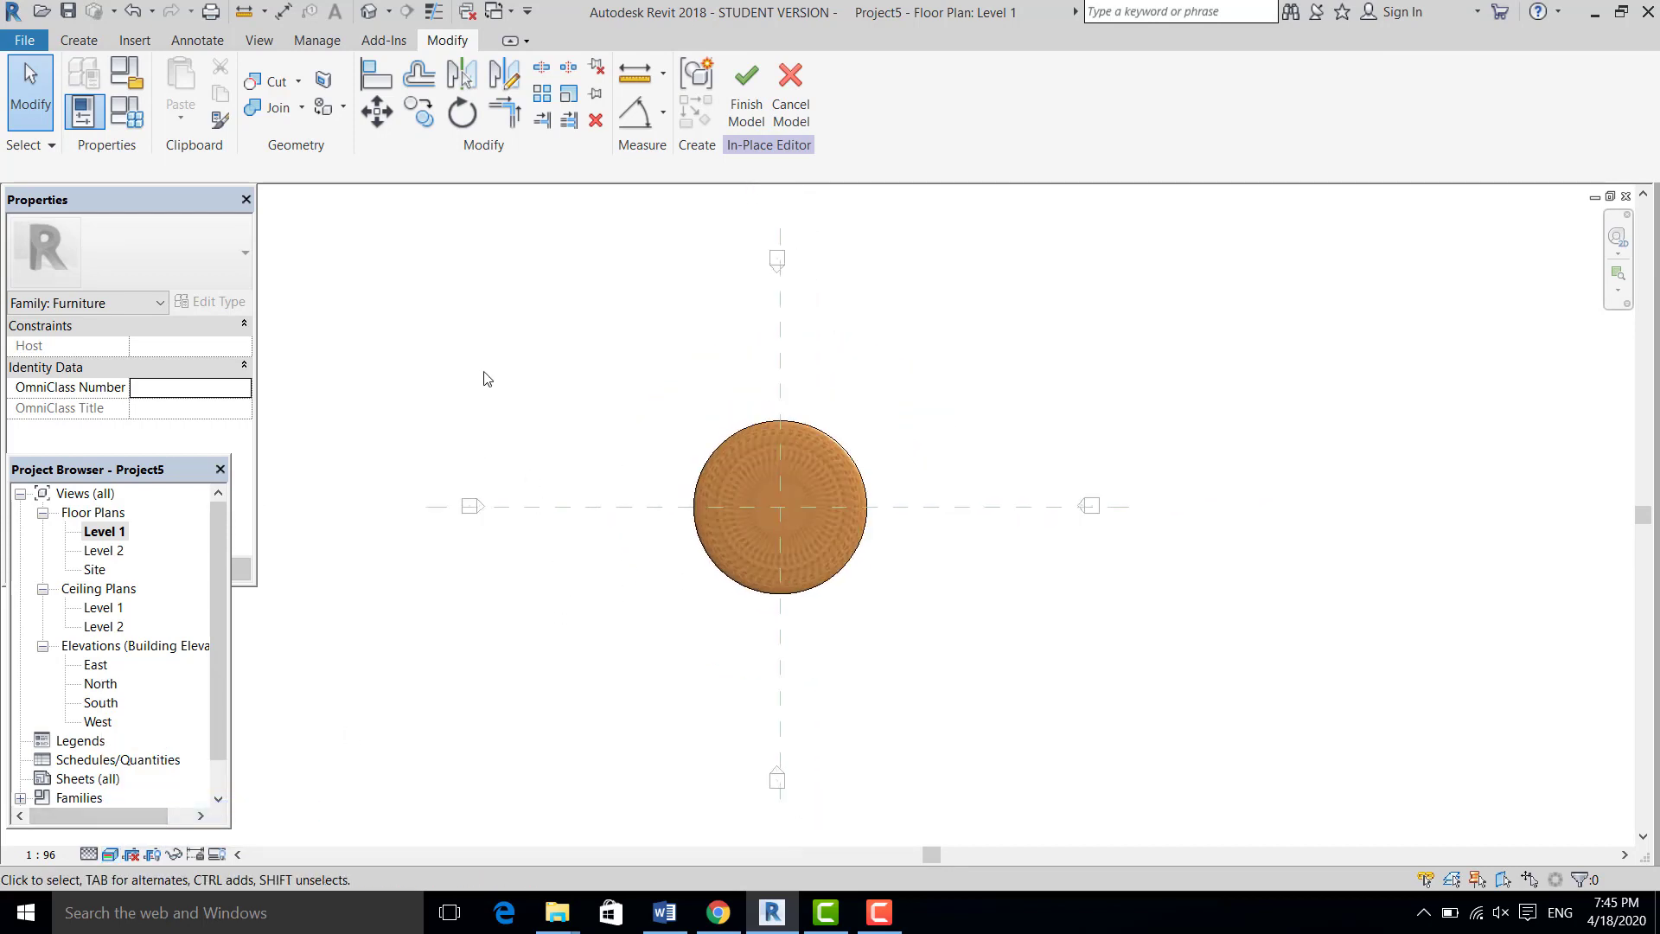
Finish the in-place furniture model and return to the project's Level 1 plan
left_click(729, 88)
scroll(802, 547, "up", 2)
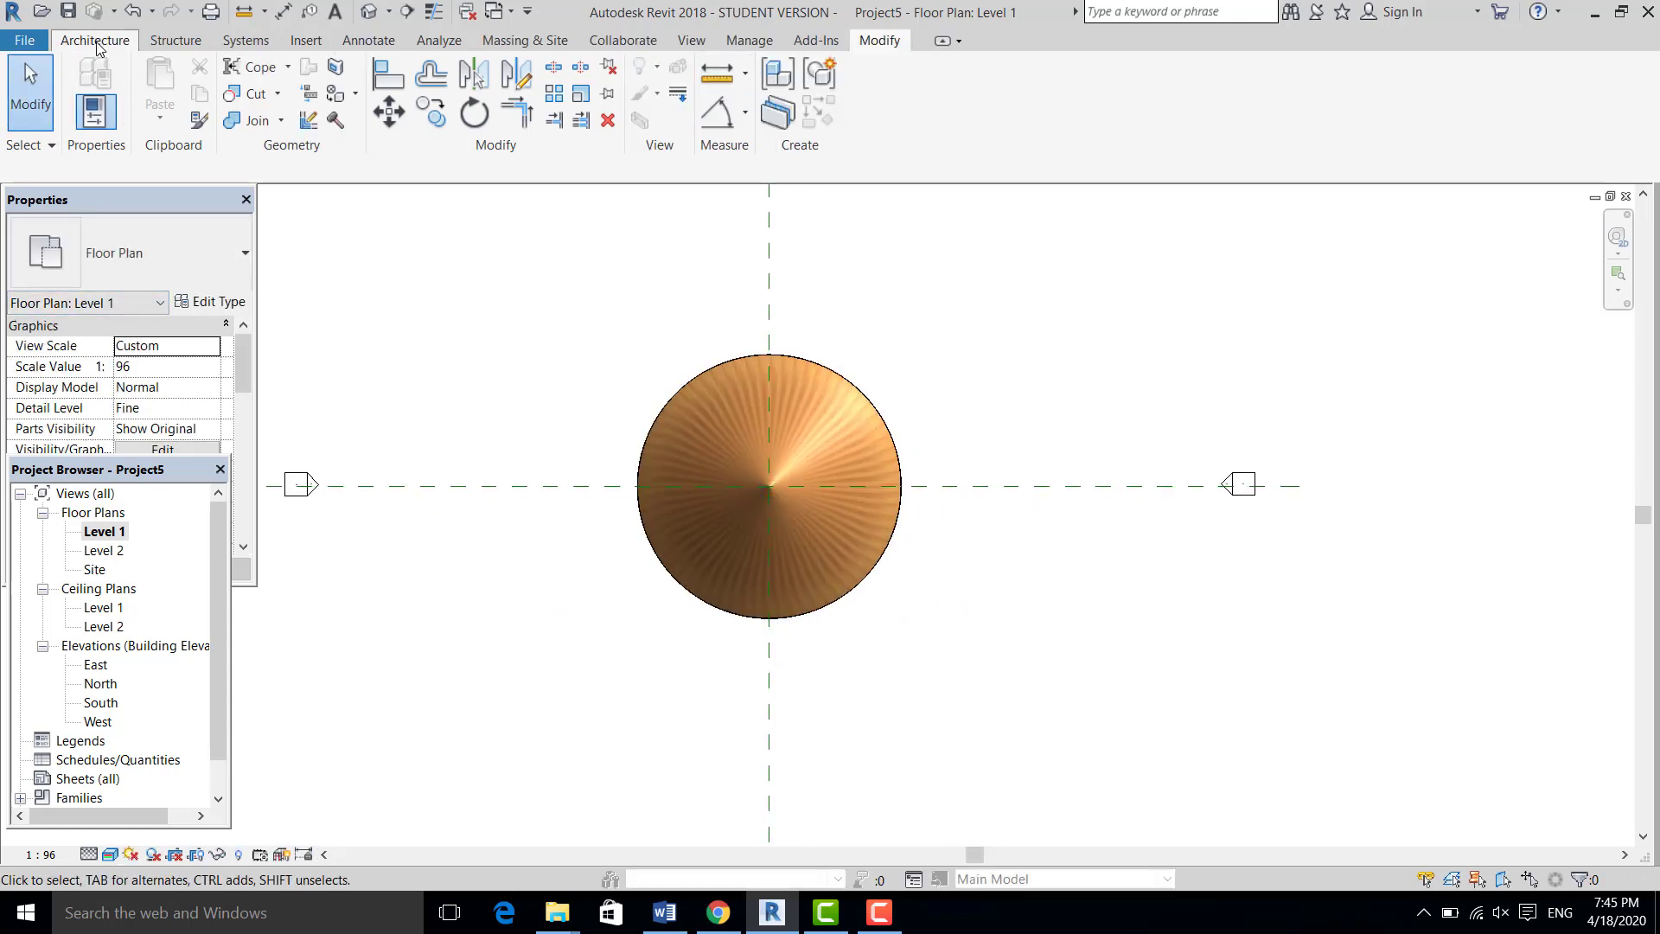
middle_click_drag(474, 389, 511, 381)
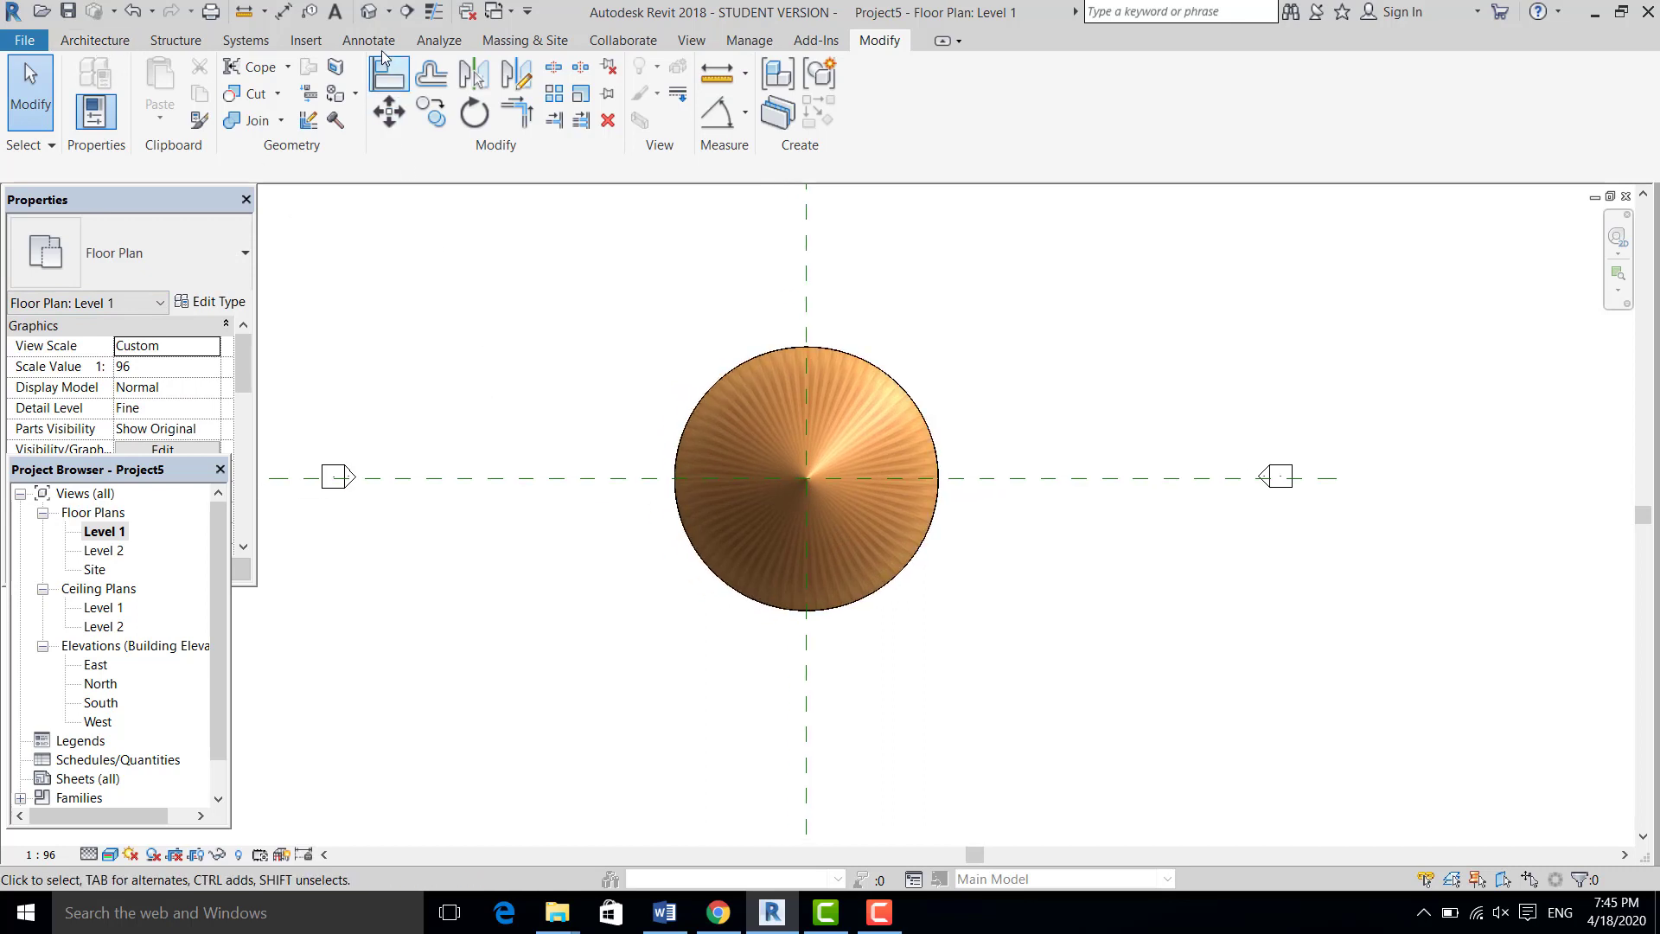
Create an elliptical floor centred on the reference plane intersection, with half-axes of about 16.8 horizontally and 9.5 vertically
left_click(95, 40)
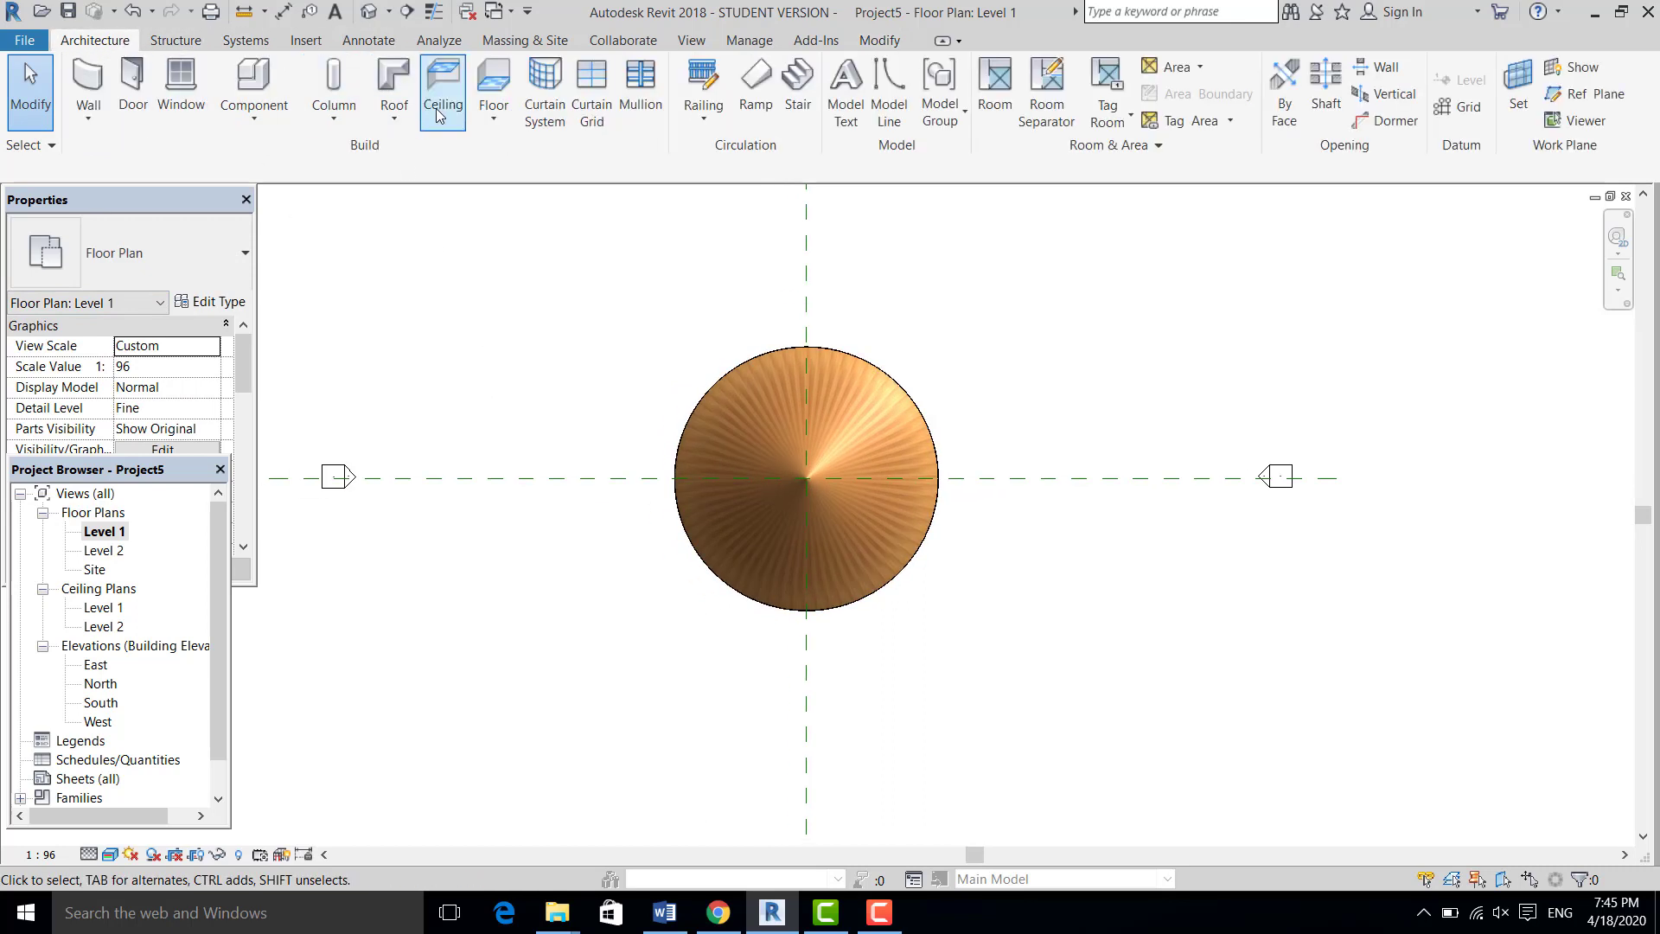
left_click(495, 102)
scroll(778, 450, "up", 2)
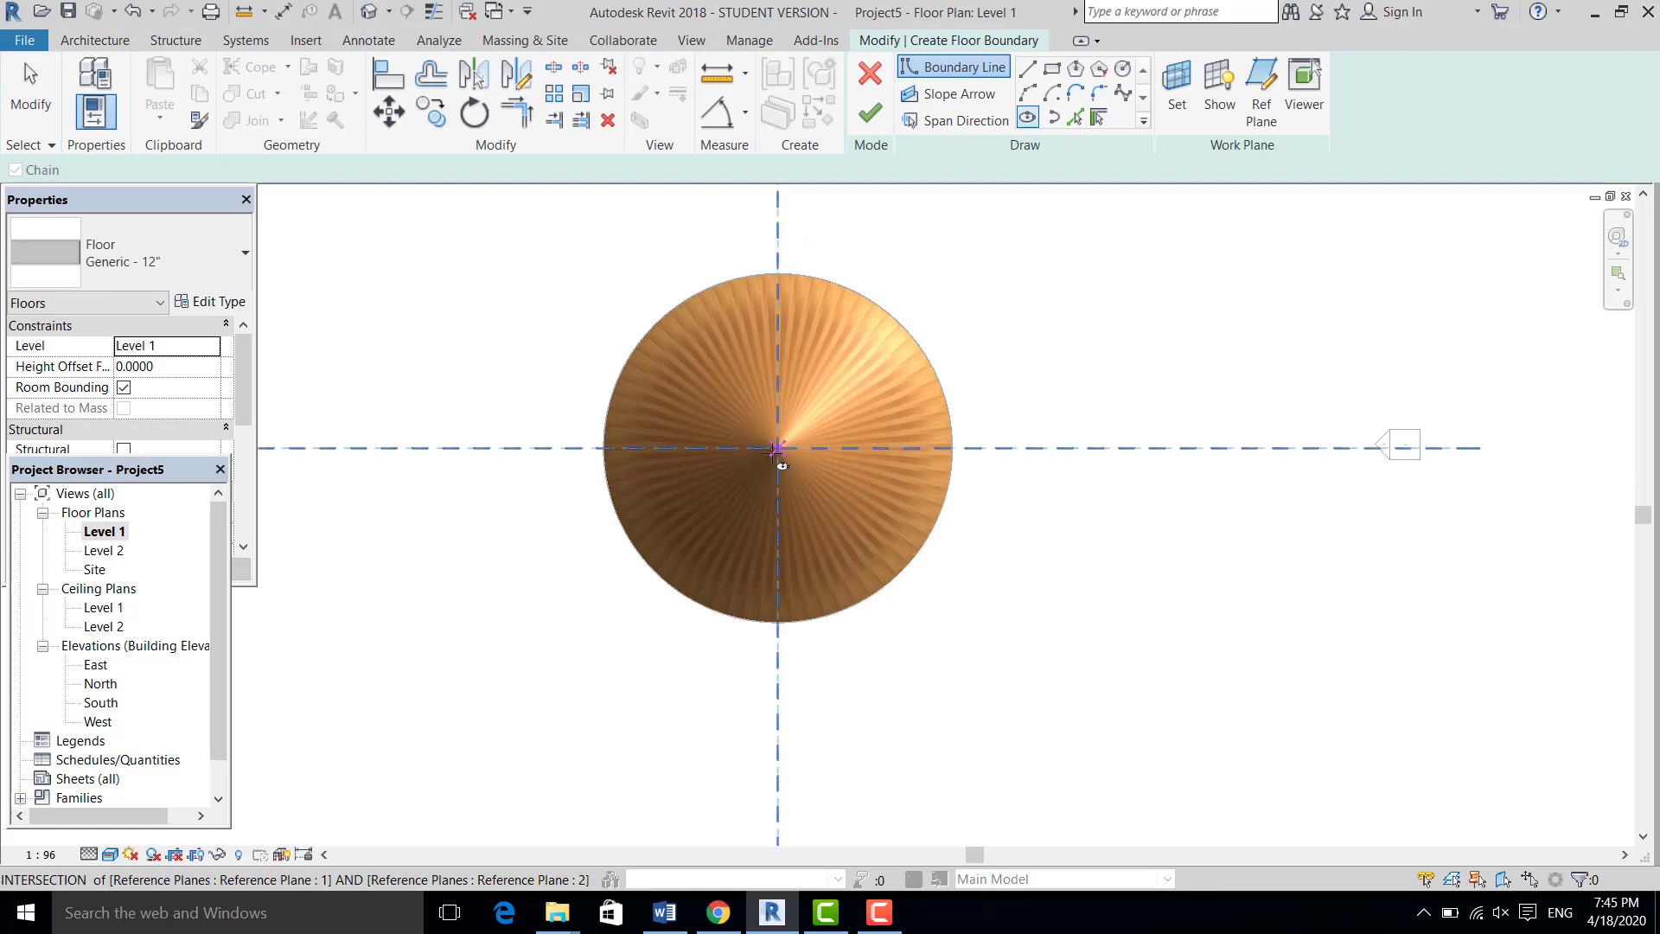
left_click(777, 447)
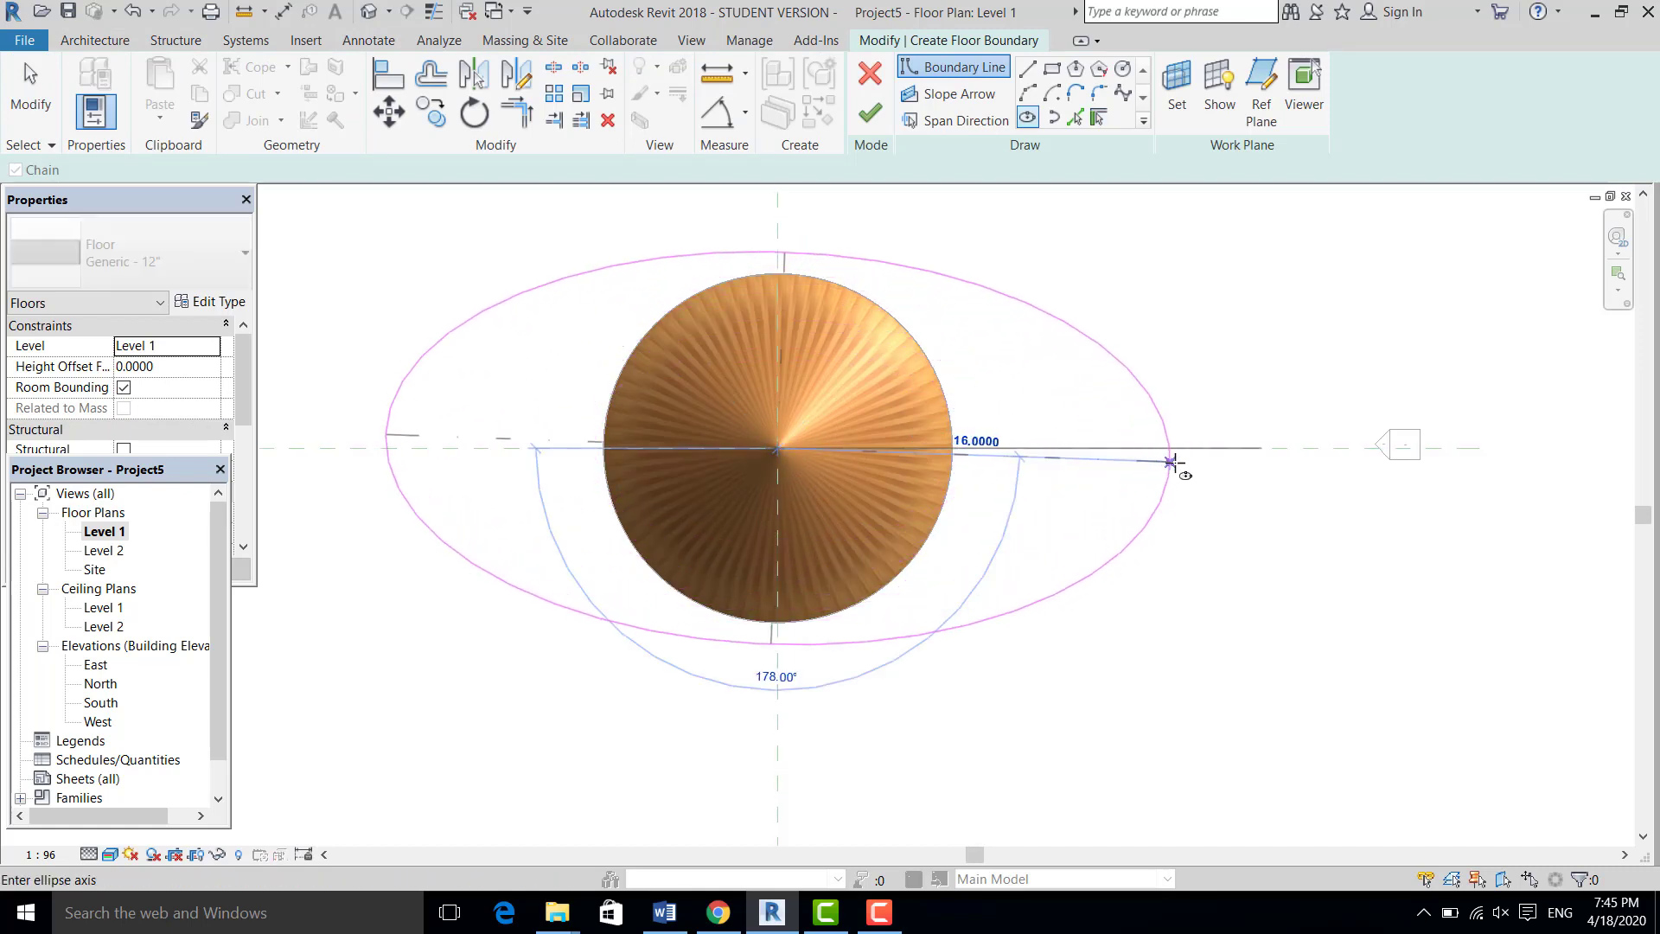
left_click(1189, 447)
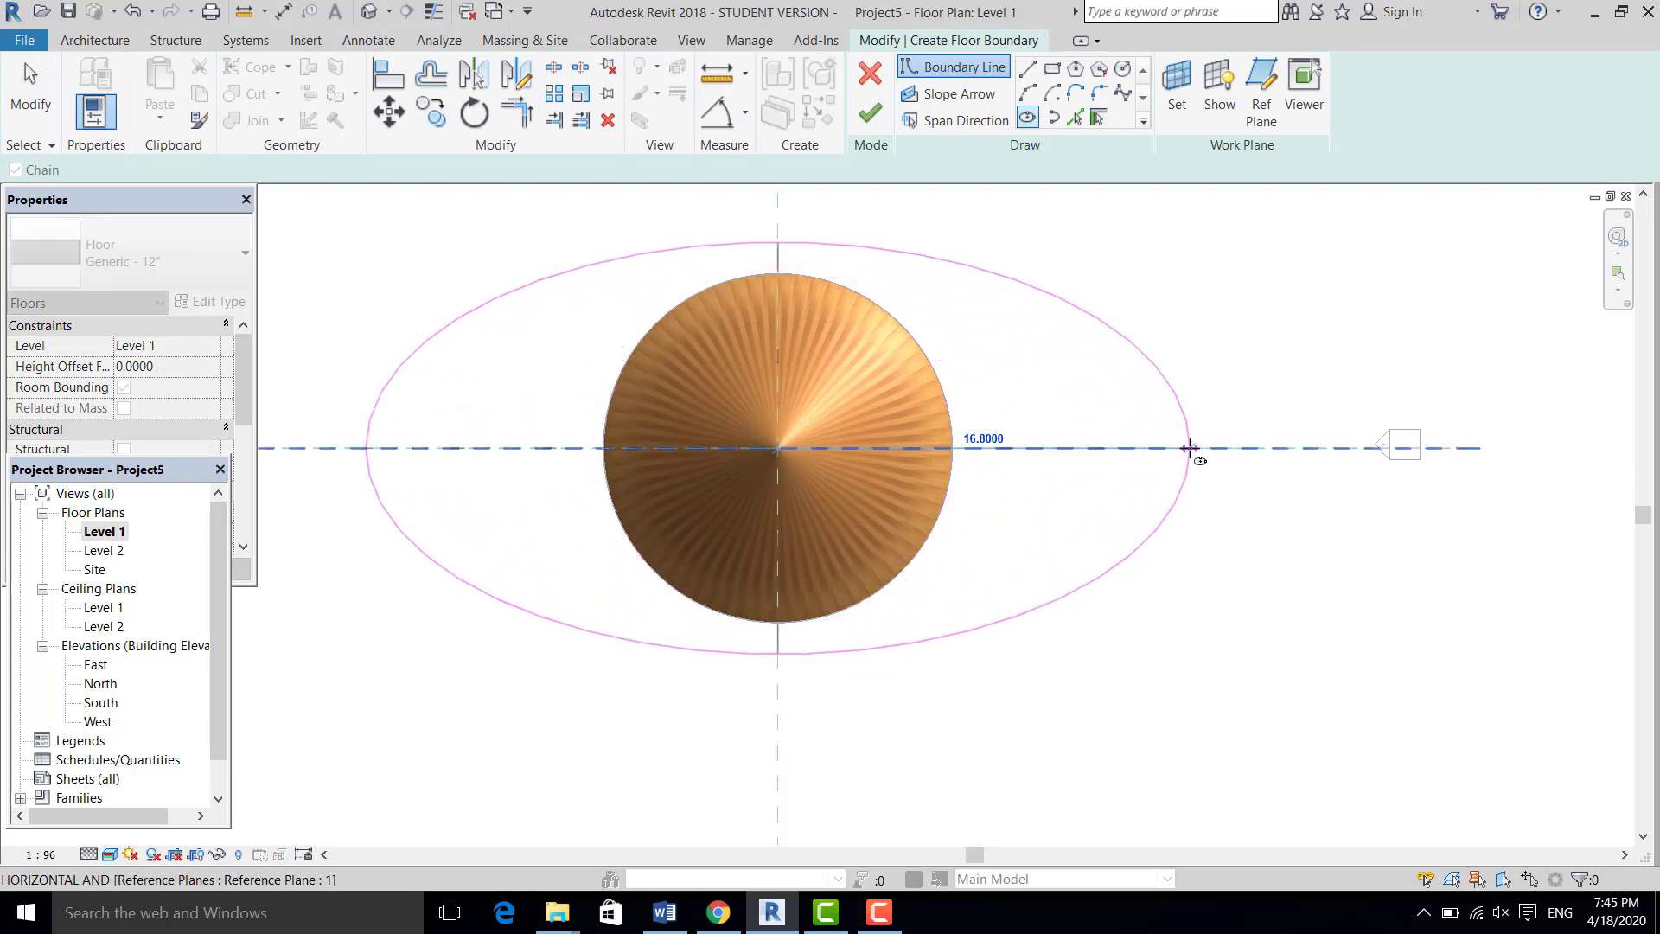
left_click(904, 220)
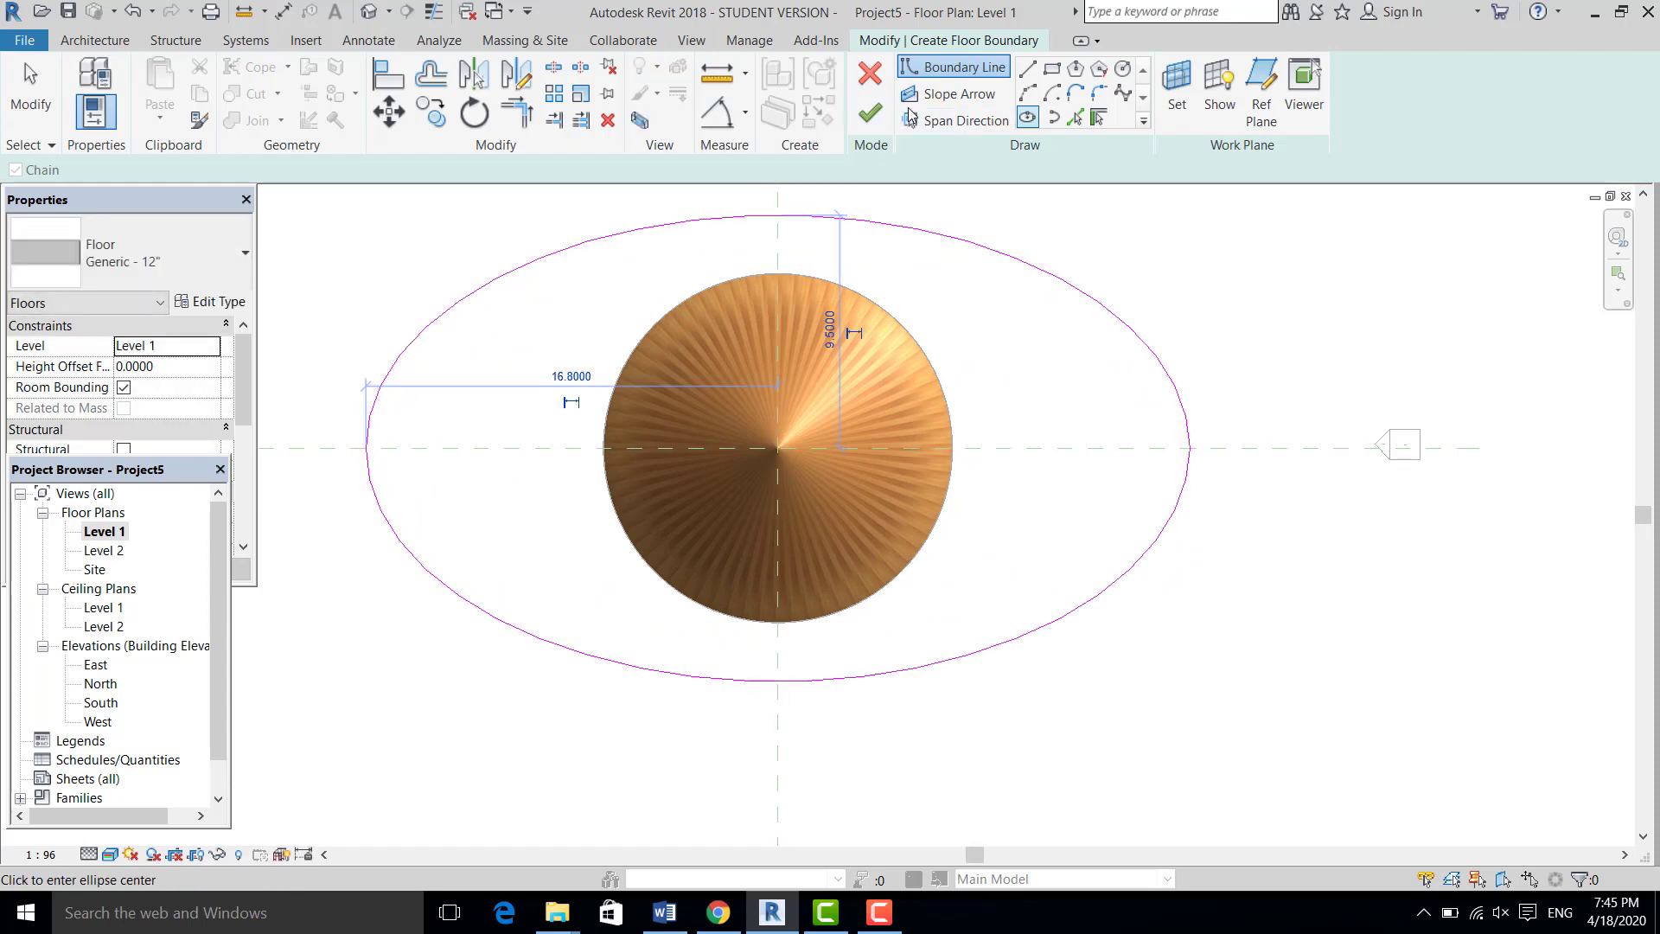
left_click(869, 114)
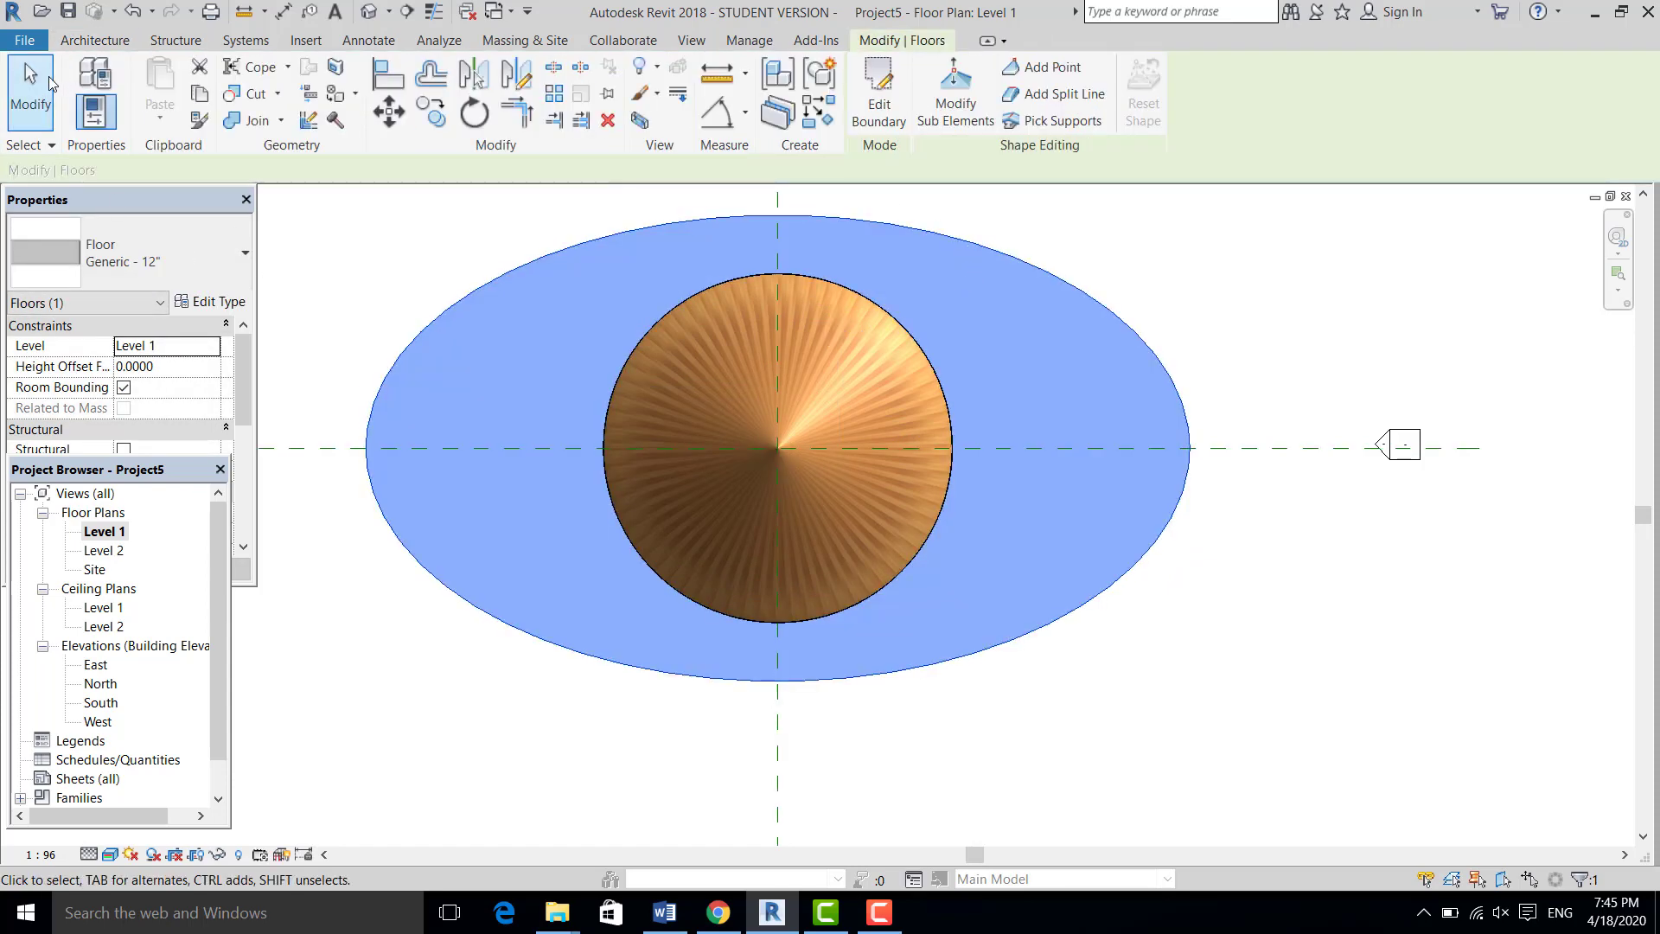
key("Escape")
Open the default 3D view and bring up the layer structure of the elliptical floor's type
left_click(370, 10)
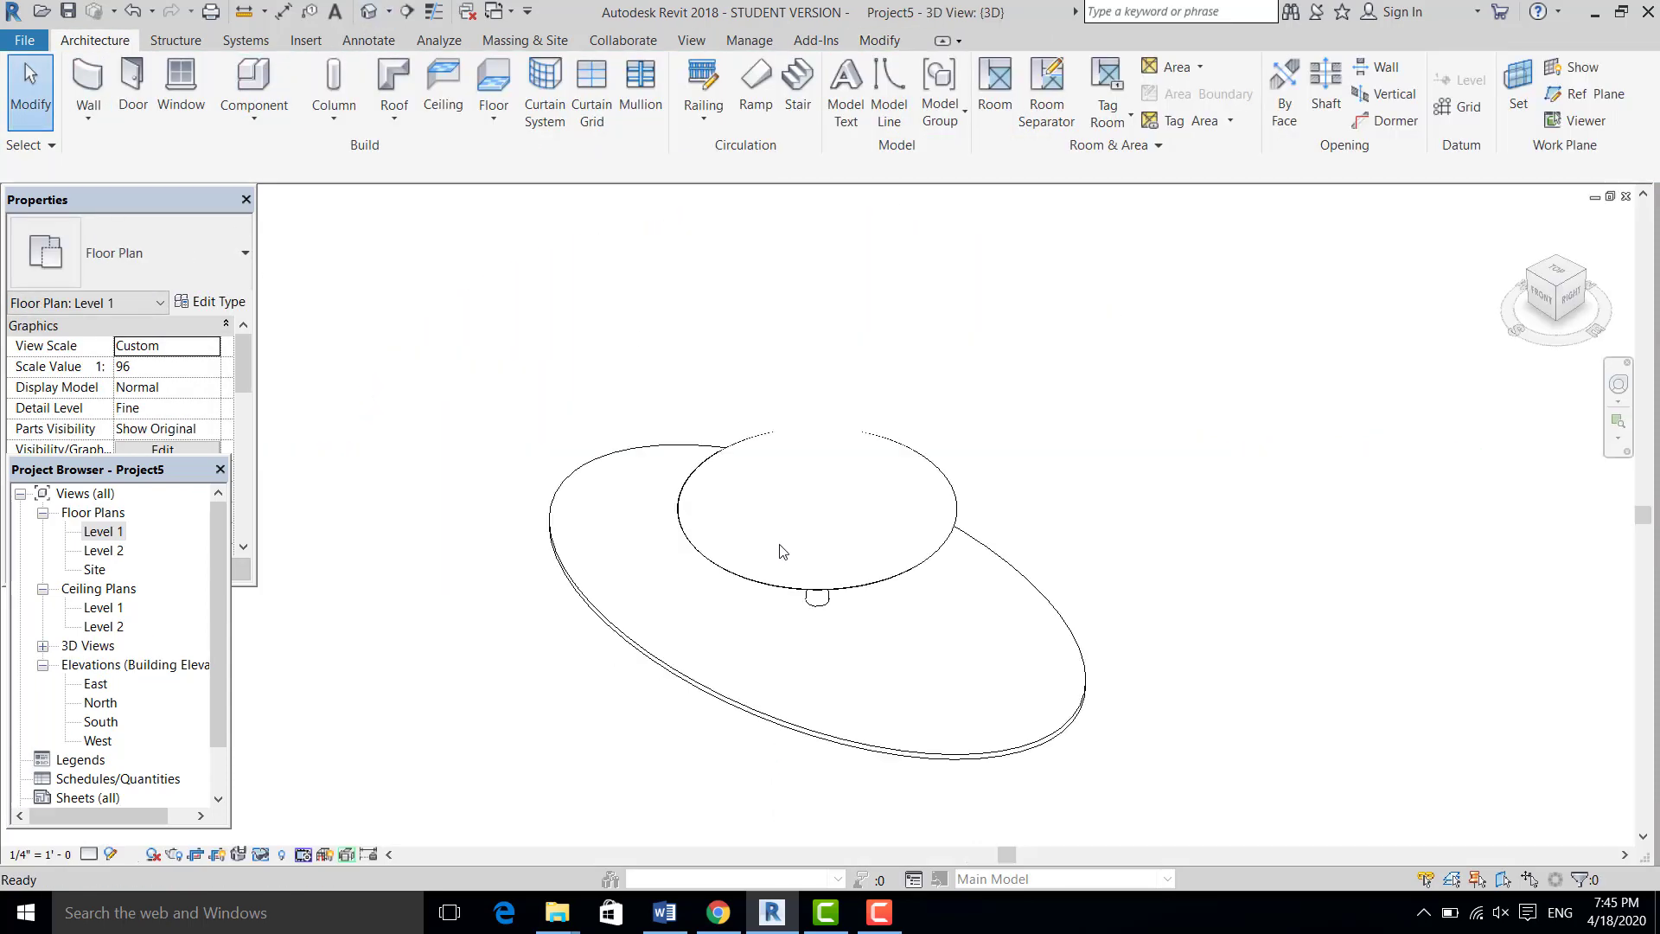
middle_click_drag(790, 549, 873, 641, "shift")
left_click(904, 650)
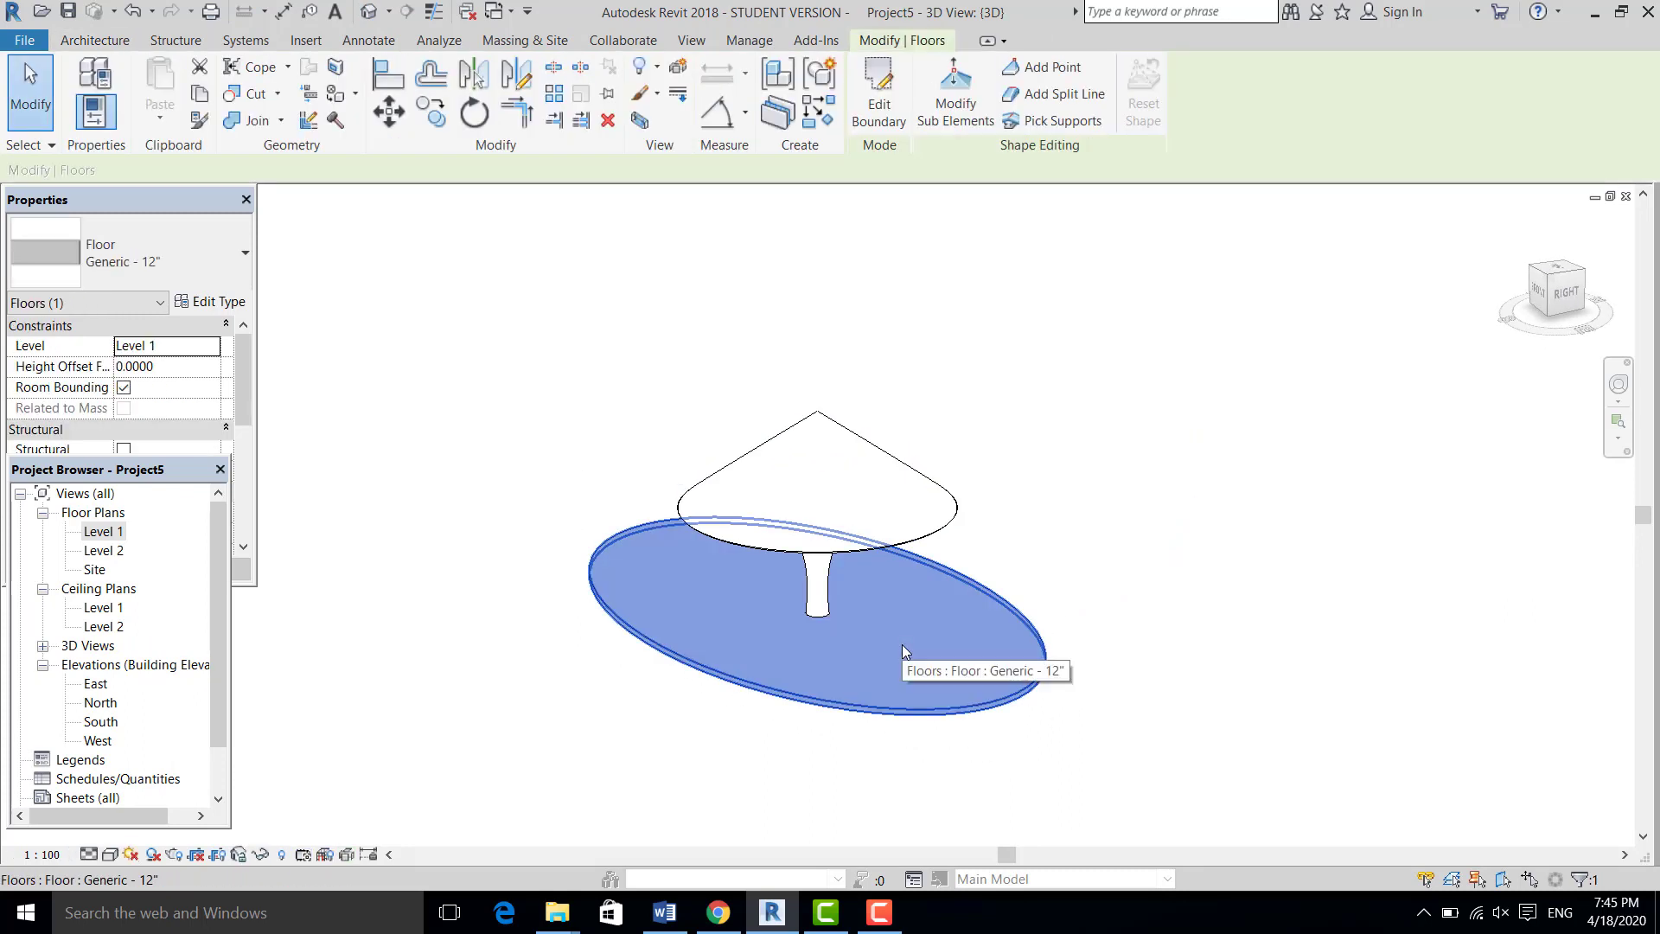
left_click(230, 415)
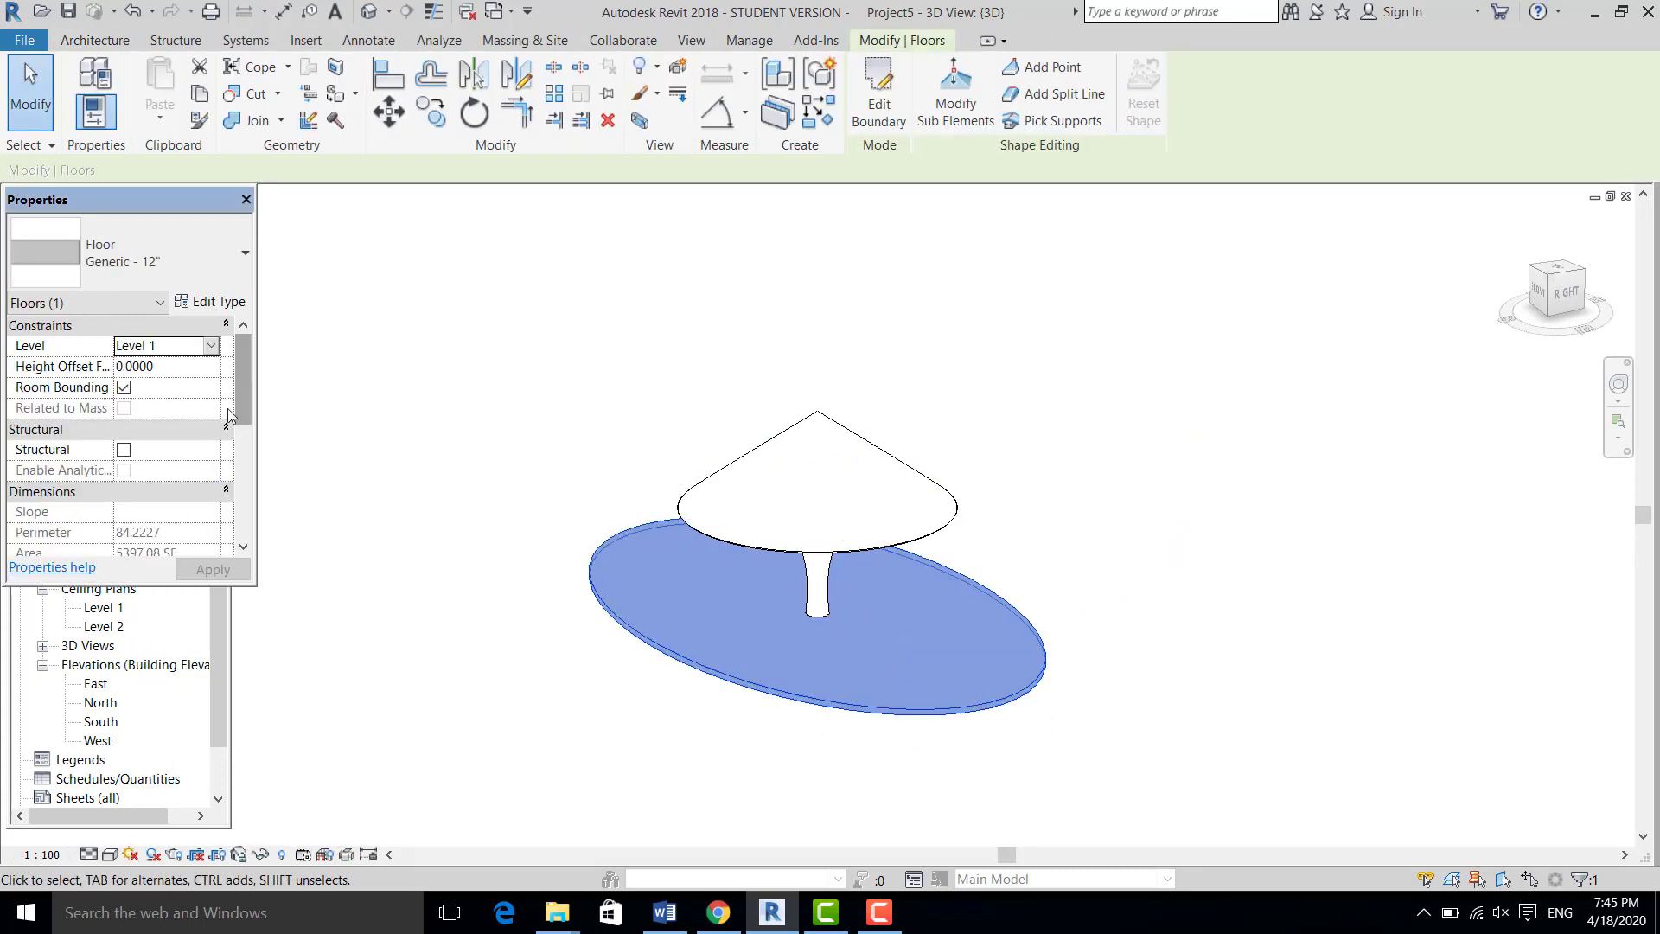
left_click(214, 302)
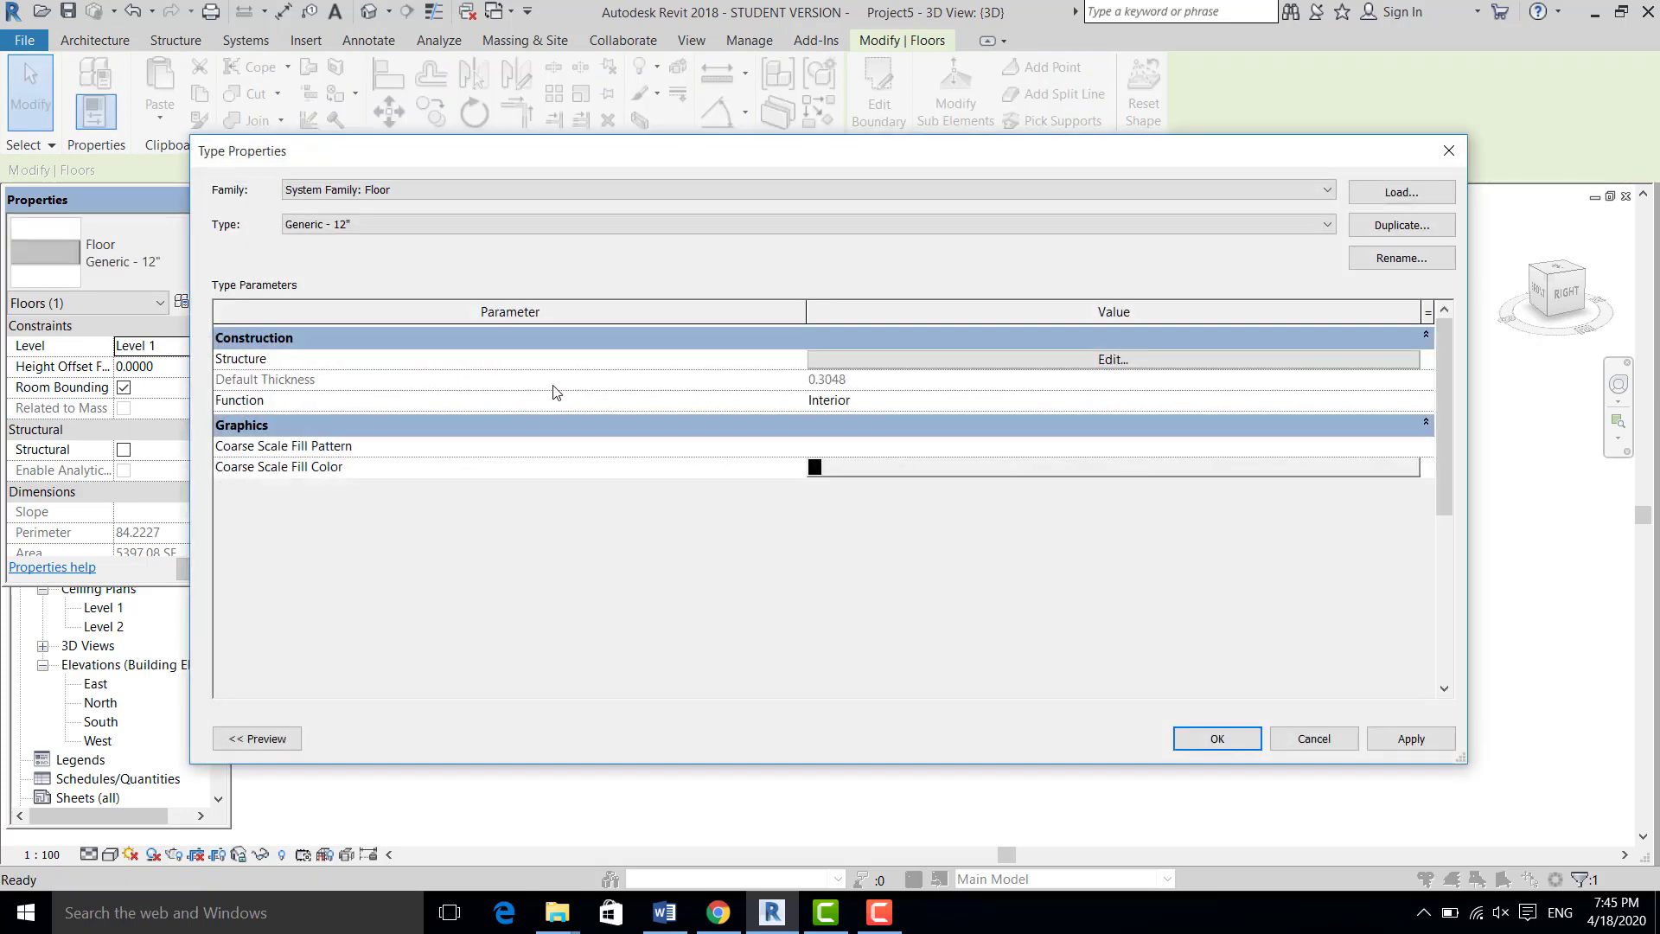
left_click(1192, 361)
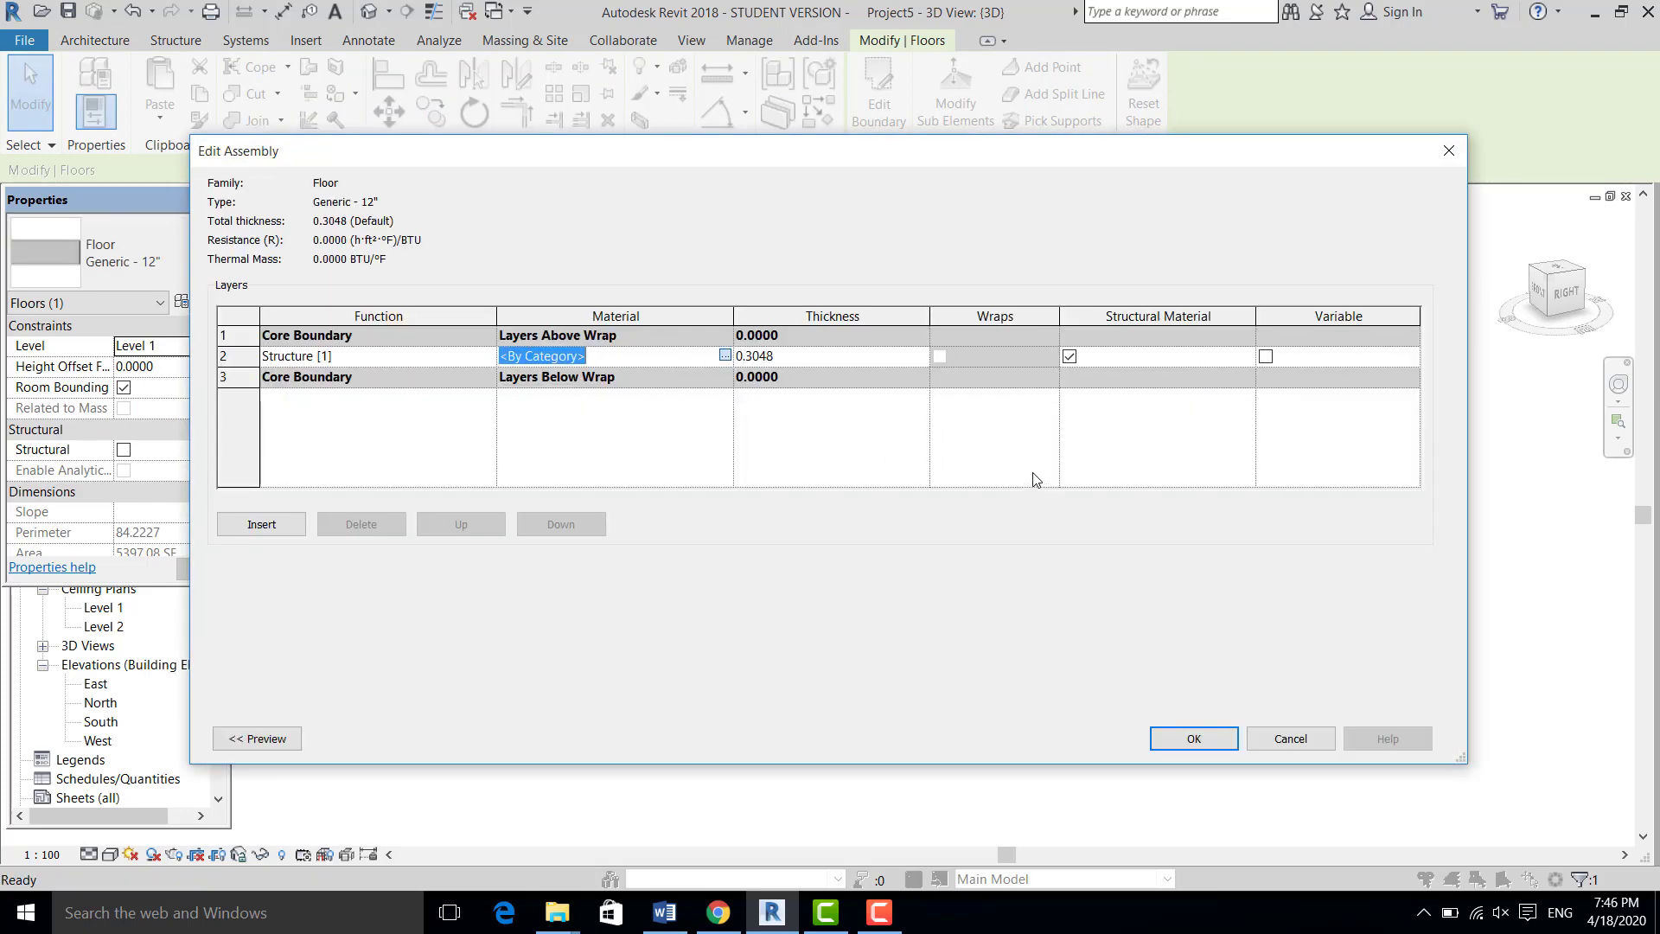
Search the materials for TILE and assign Tile, Quarry to the floor type's structure layer
scroll(552, 361, "down", 3)
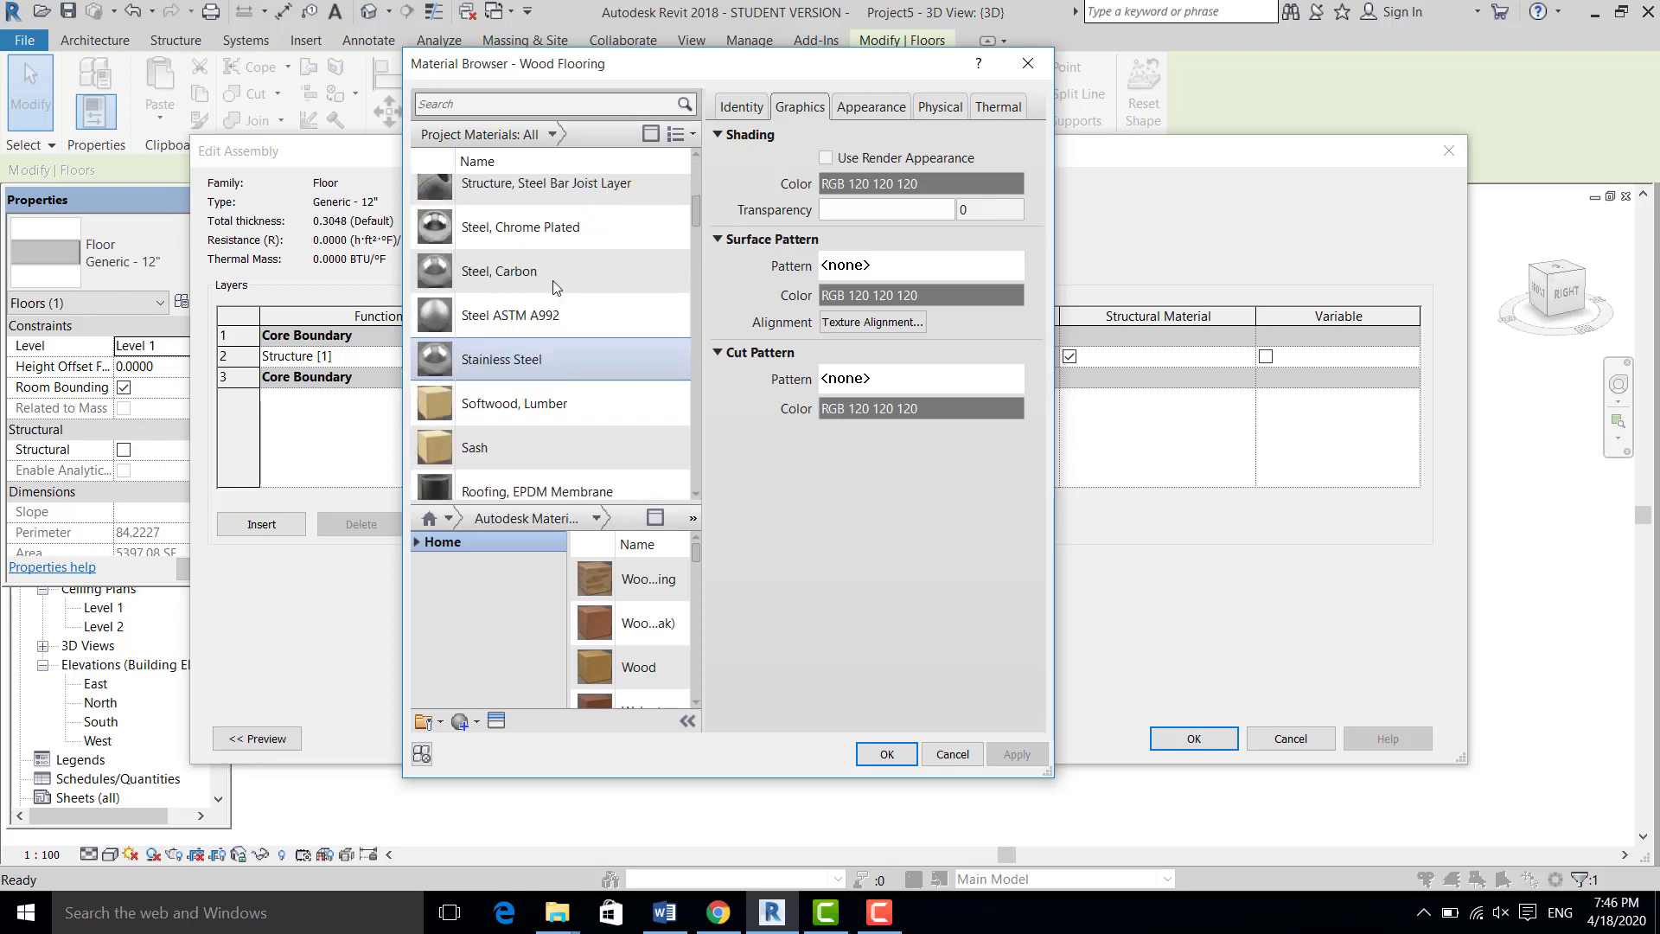
scroll(532, 337, "up", 3)
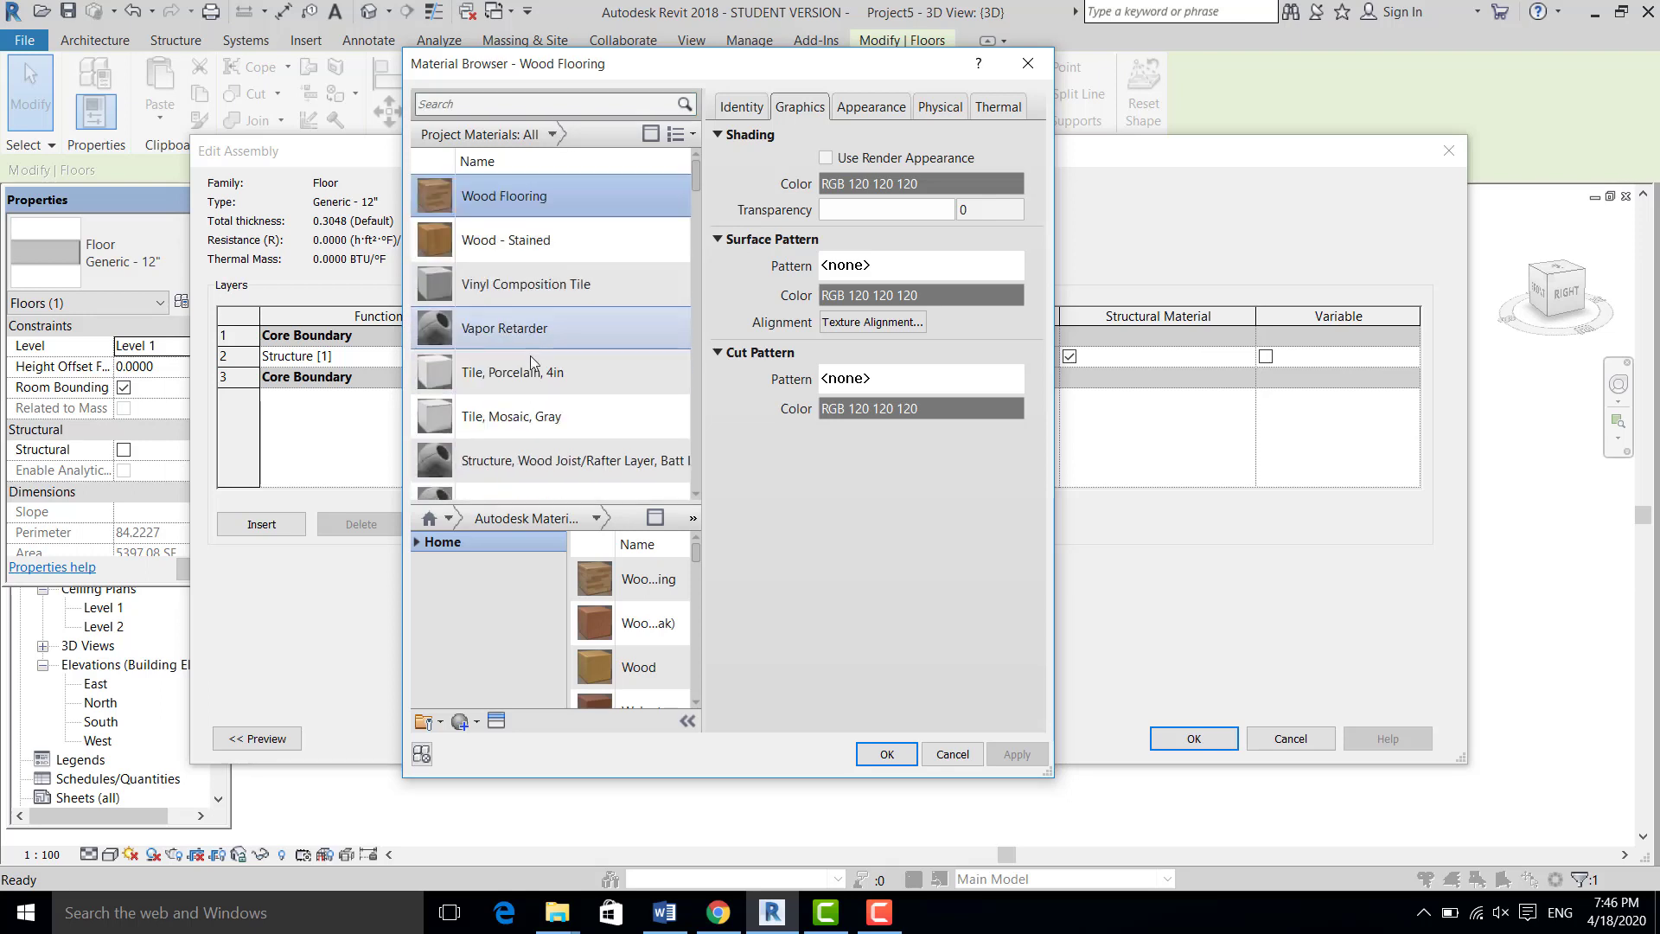
scroll(531, 359, "down", 3)
scroll(531, 359, "down", 1)
scroll(531, 361, "up", 2)
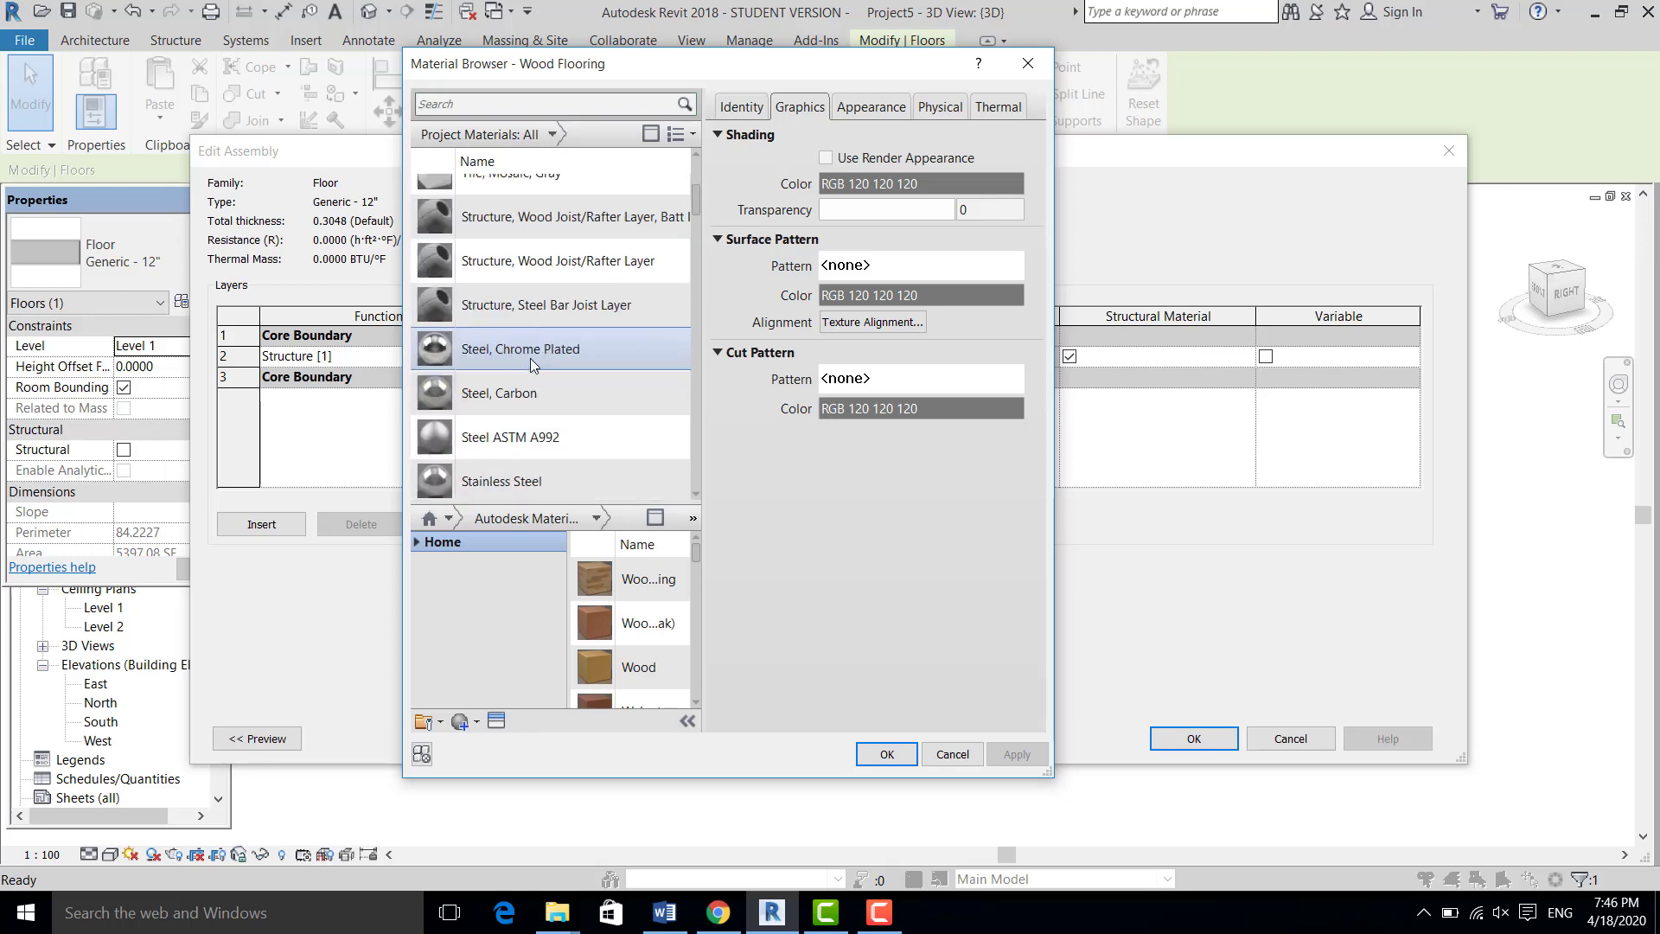
scroll(531, 363, "up", 2)
left_click(469, 104)
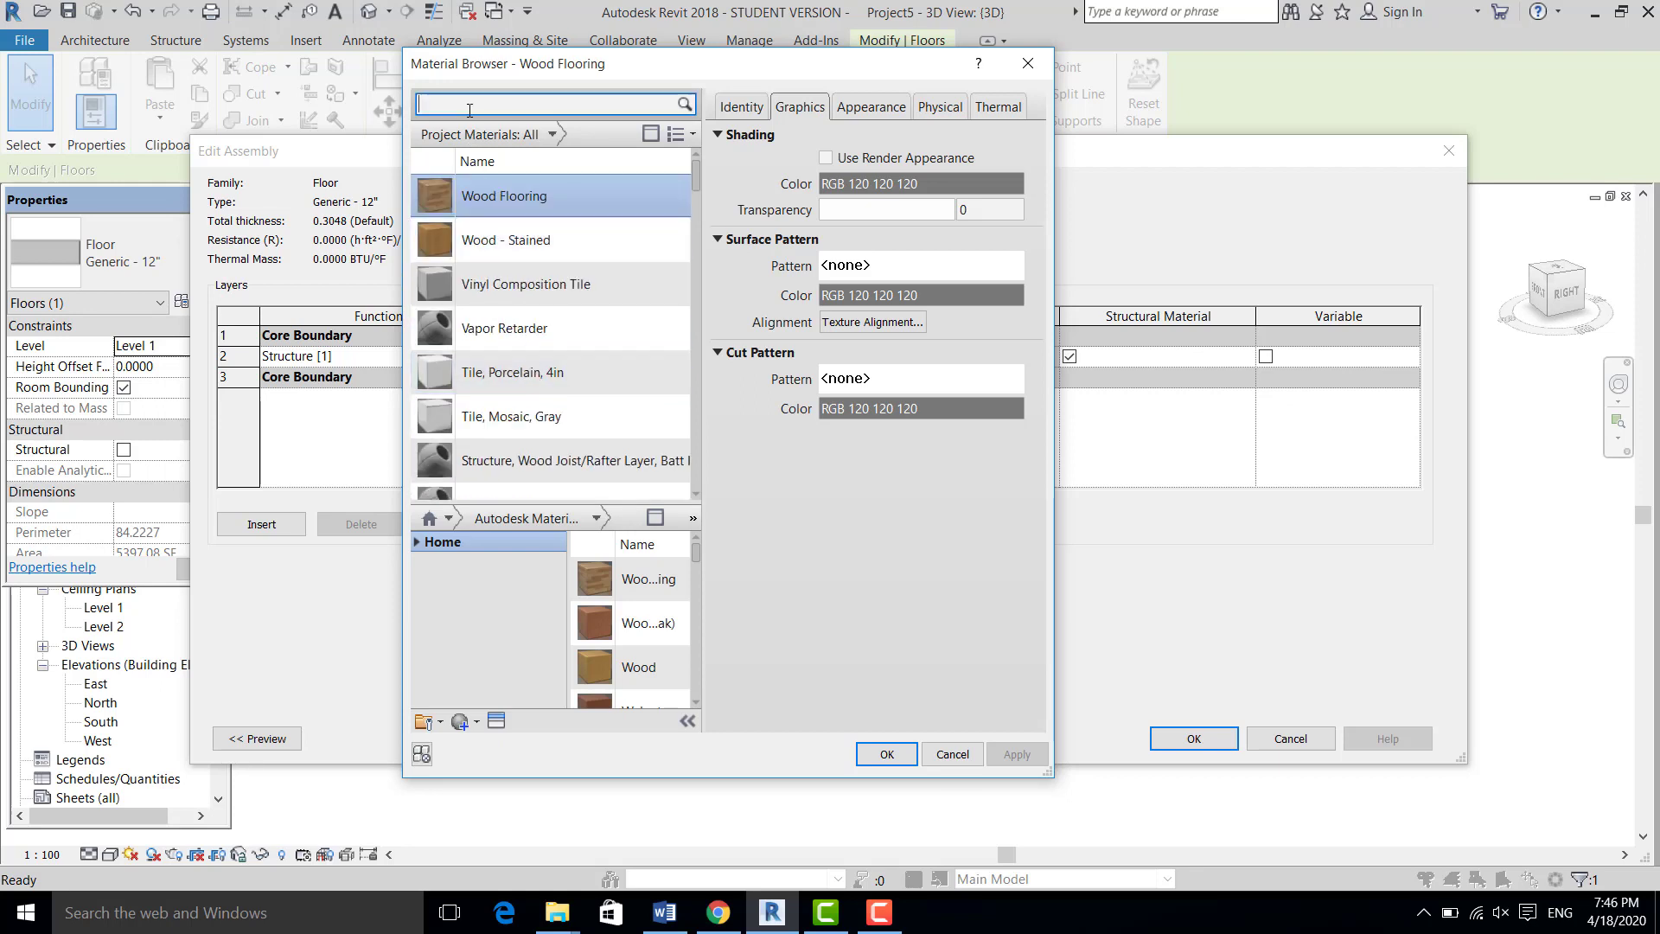
type("Ti")
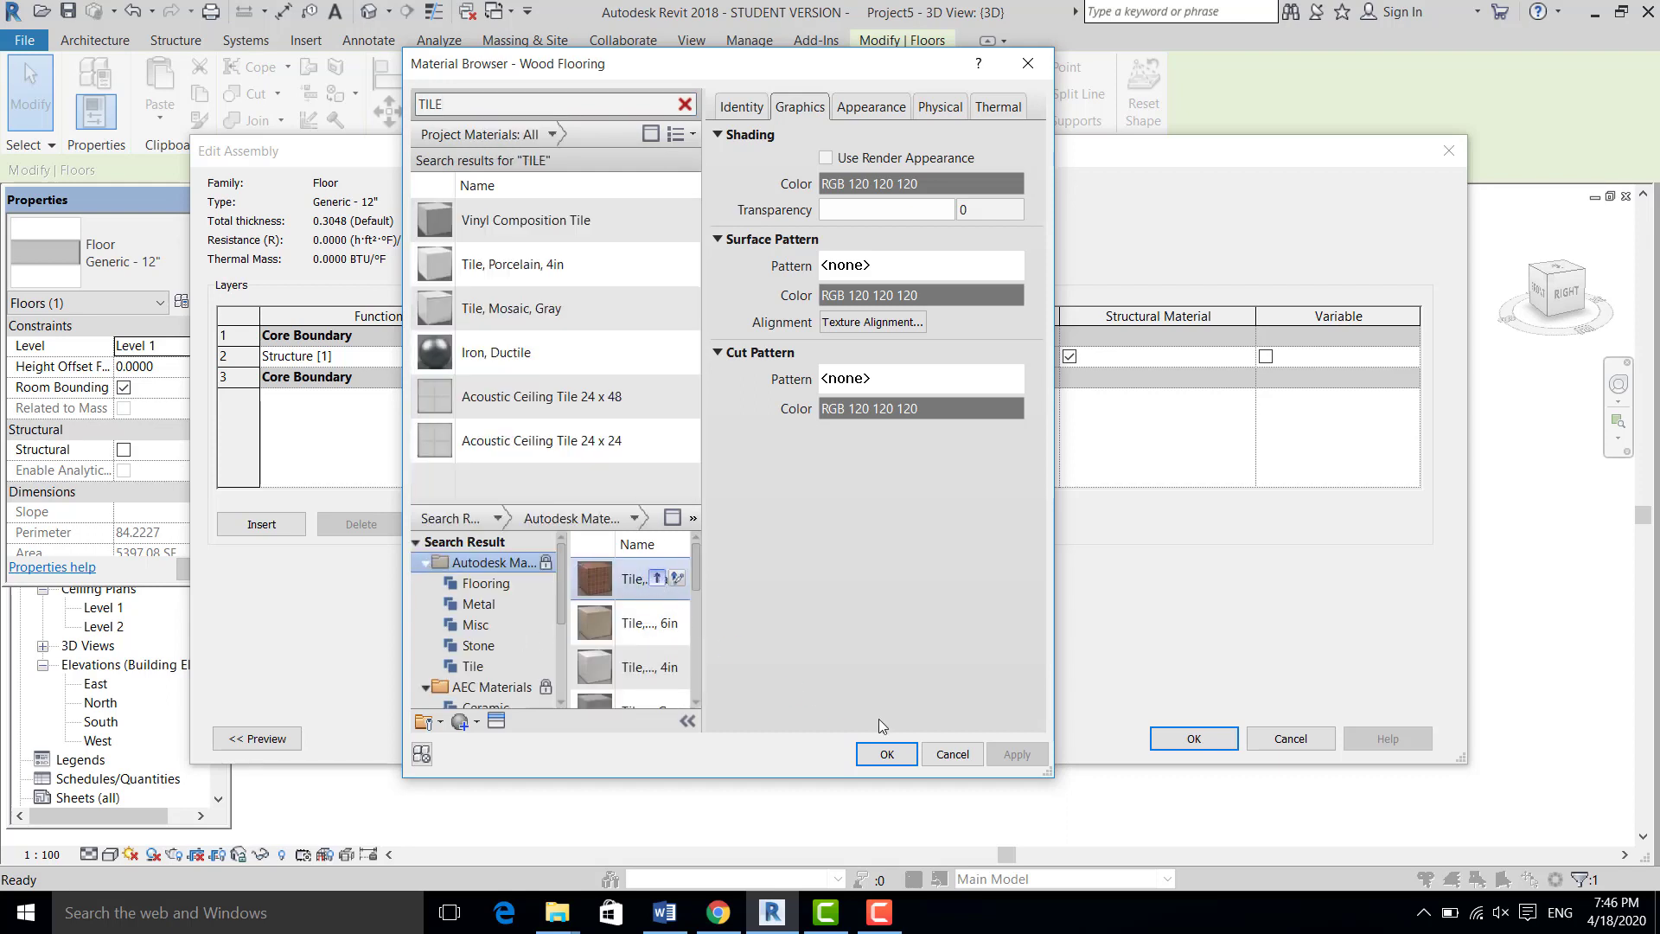
left_click(886, 753)
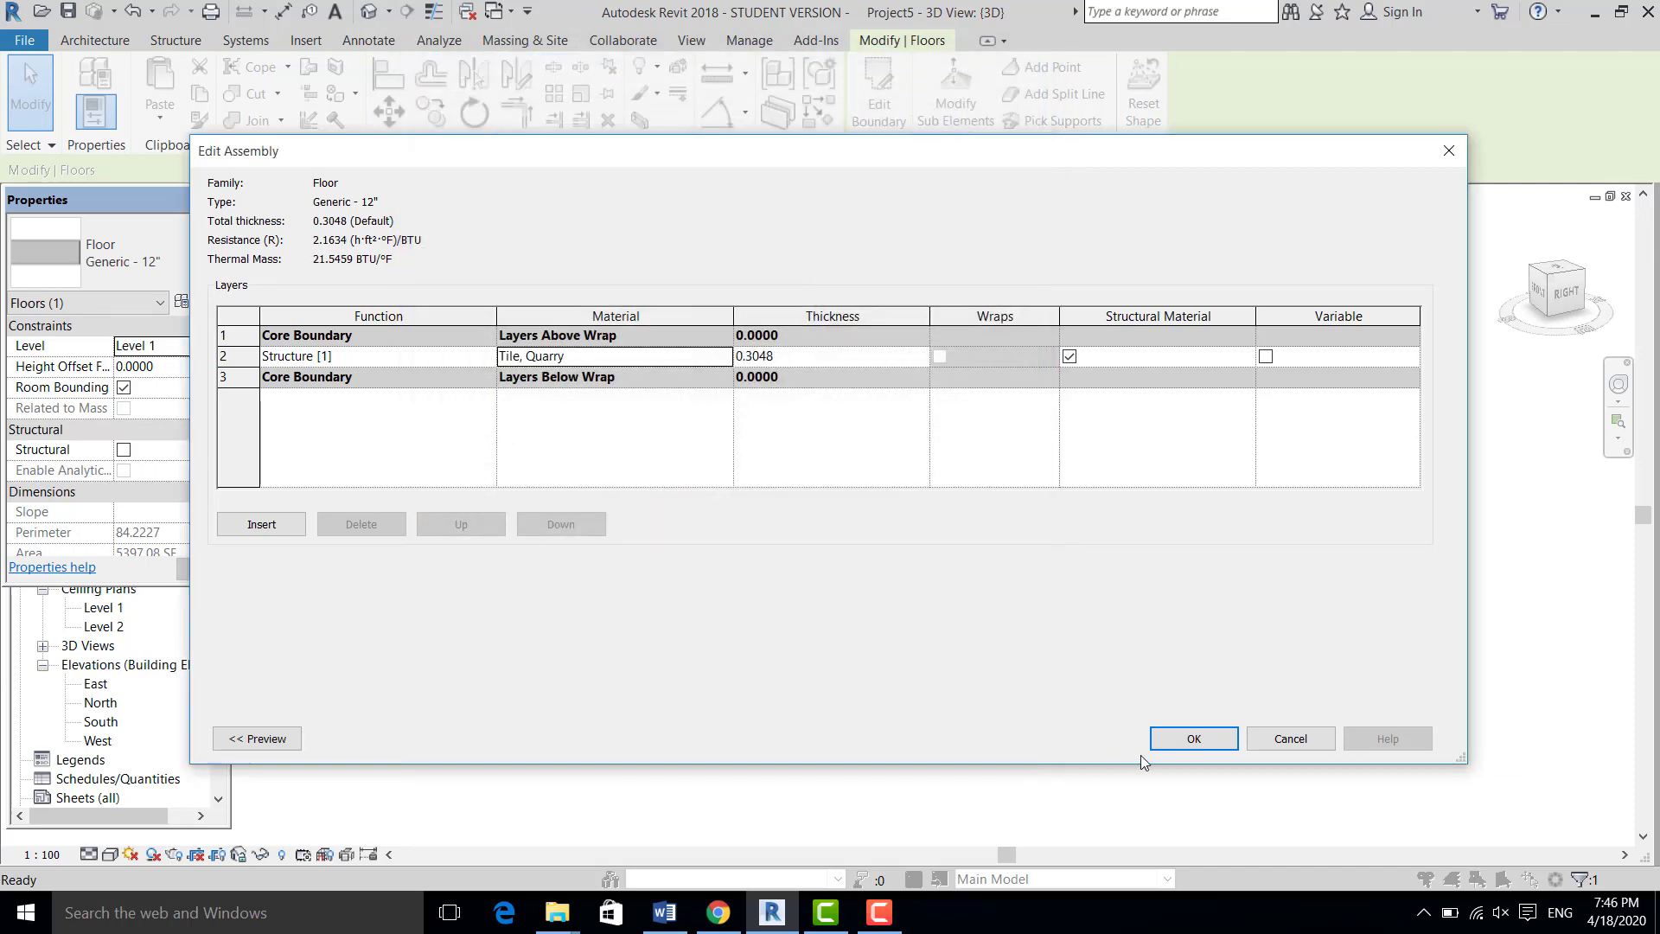
left_click(1193, 741)
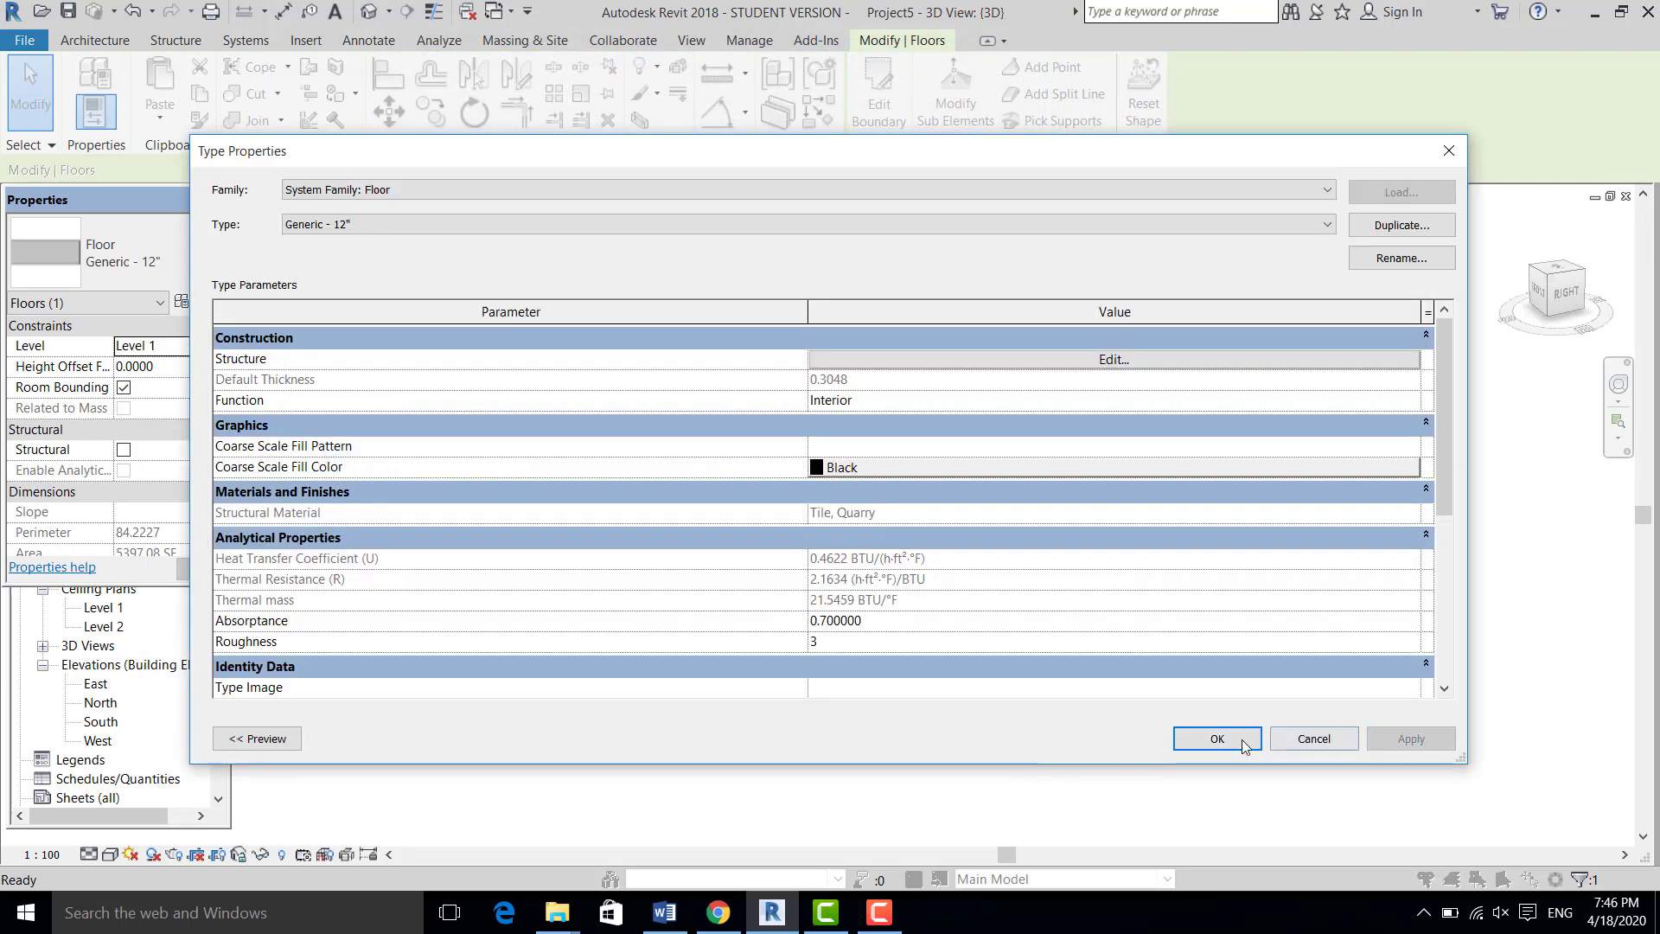
left_click(1217, 738)
left_click(1113, 750)
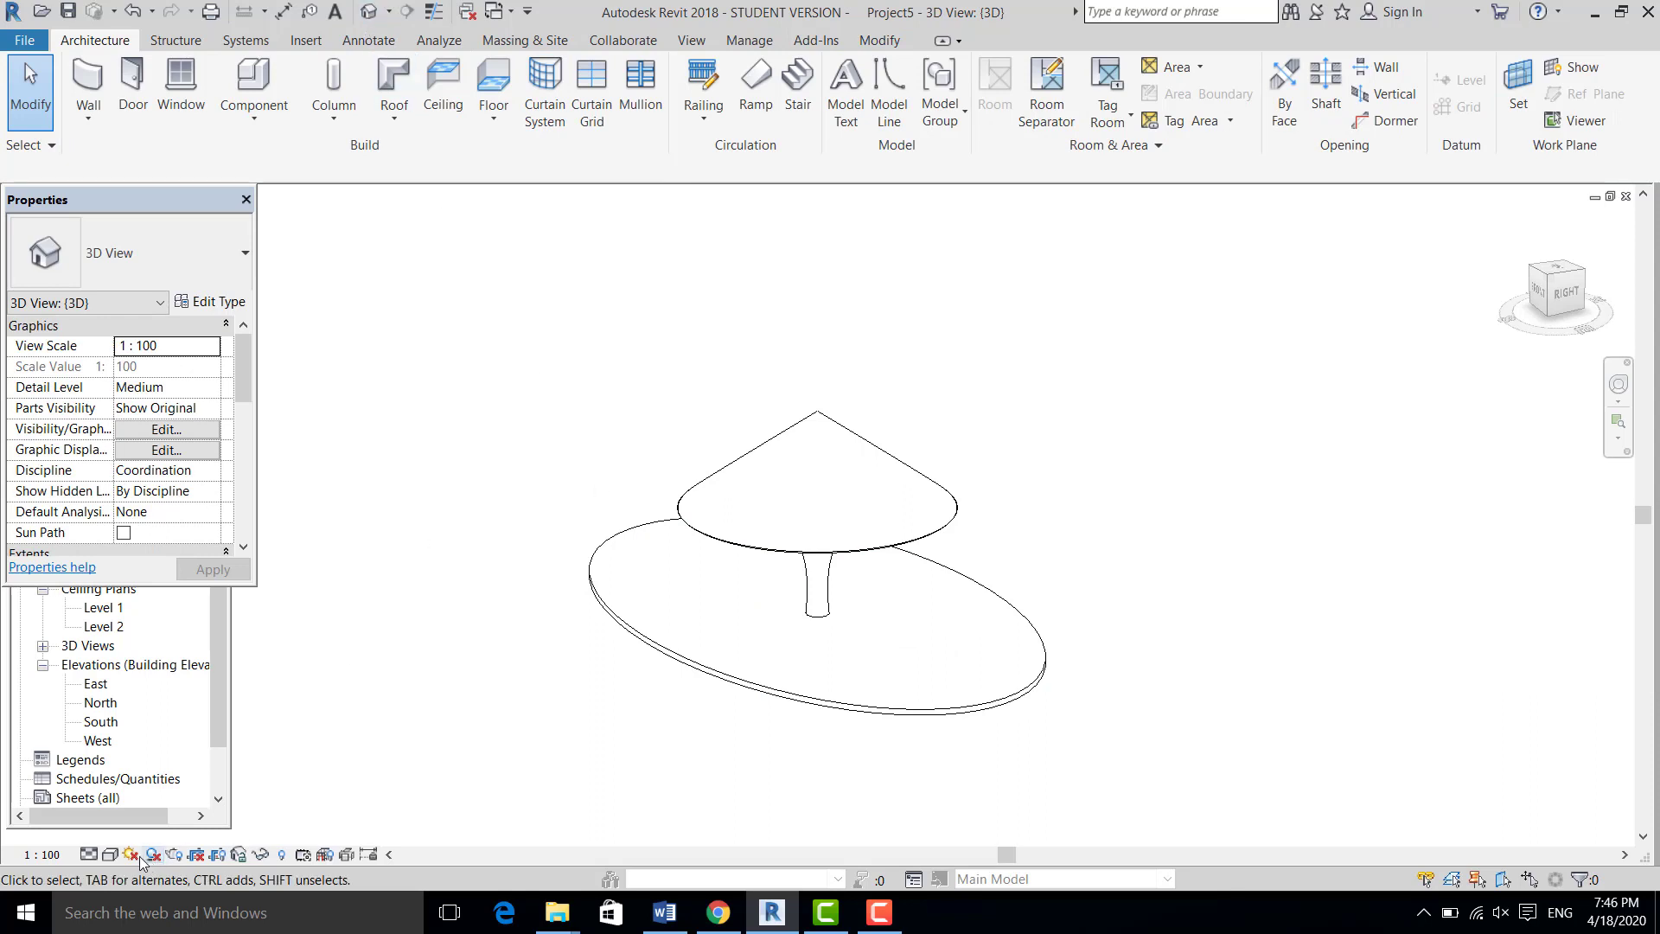
Set the 3D view's visual style to Realistic and its detail level to Fine, and inspect the model
left_click(110, 854)
left_click(165, 814)
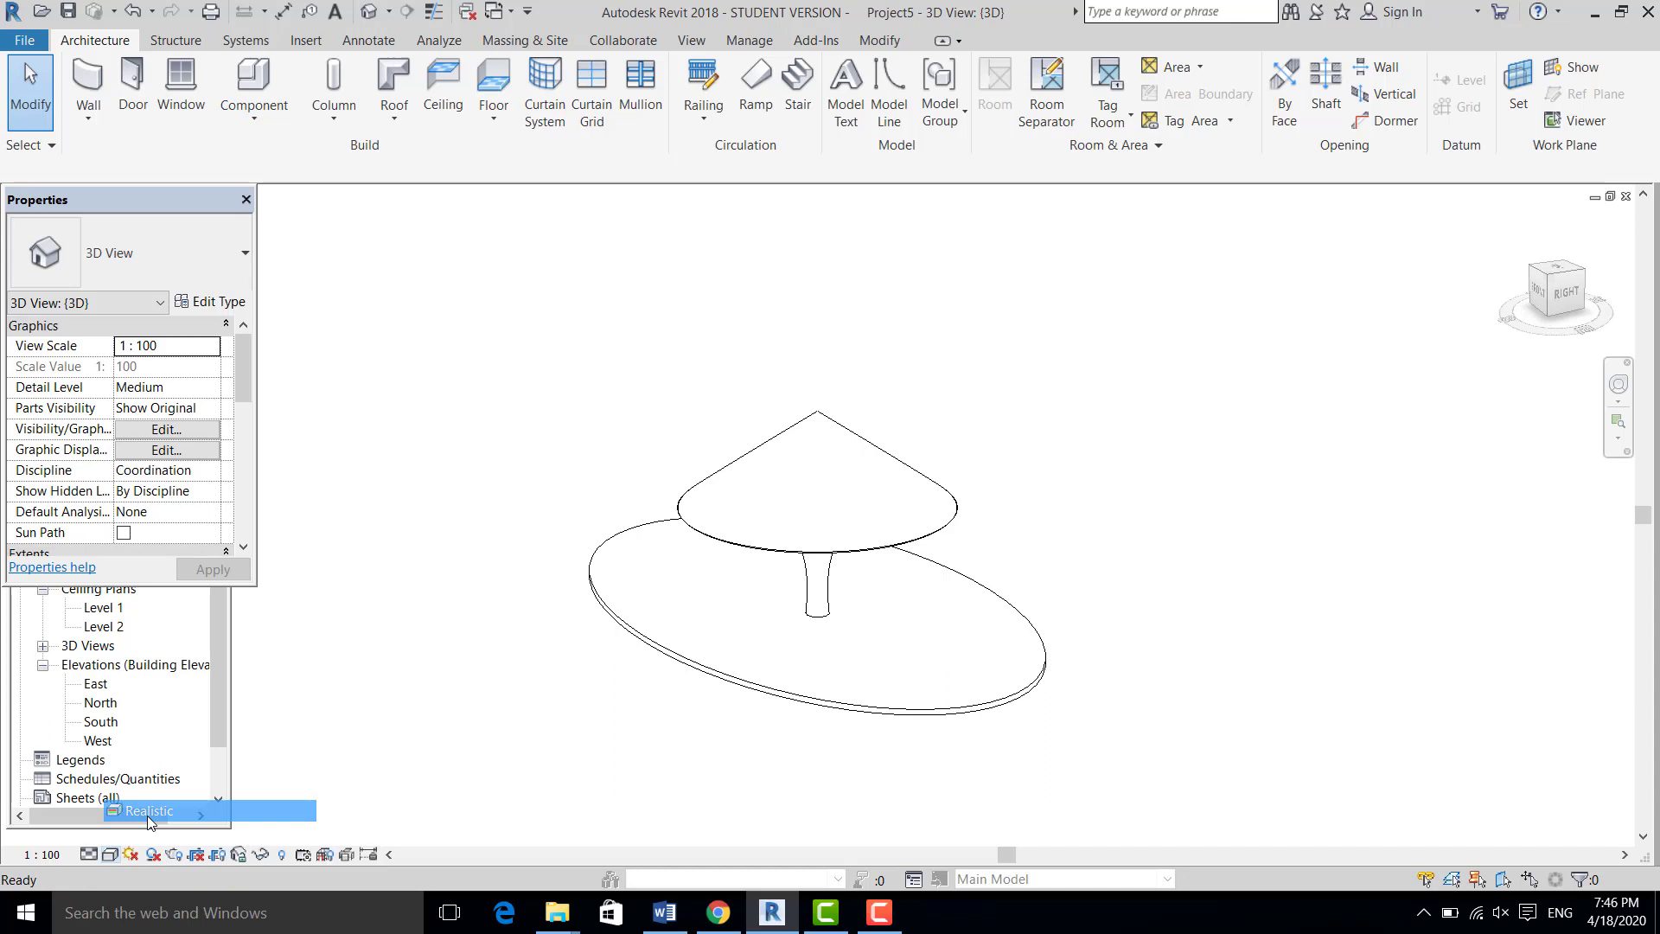
left_click(97, 854)
left_click(102, 835)
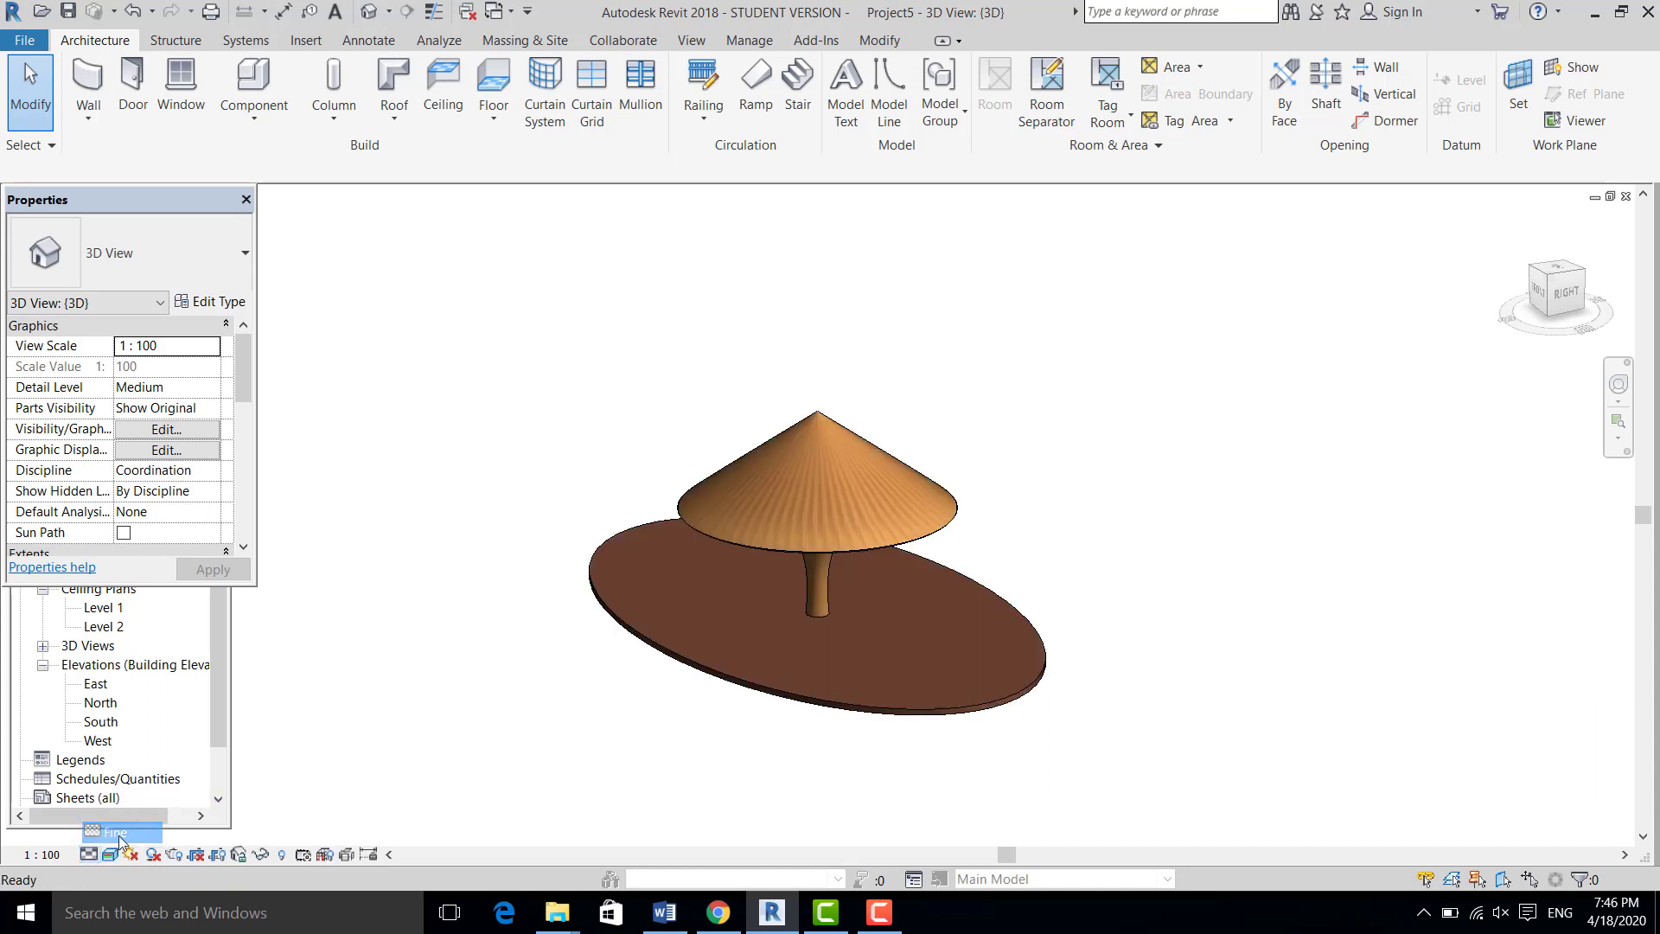
middle_click_drag(756, 781, 806, 747, "shift")
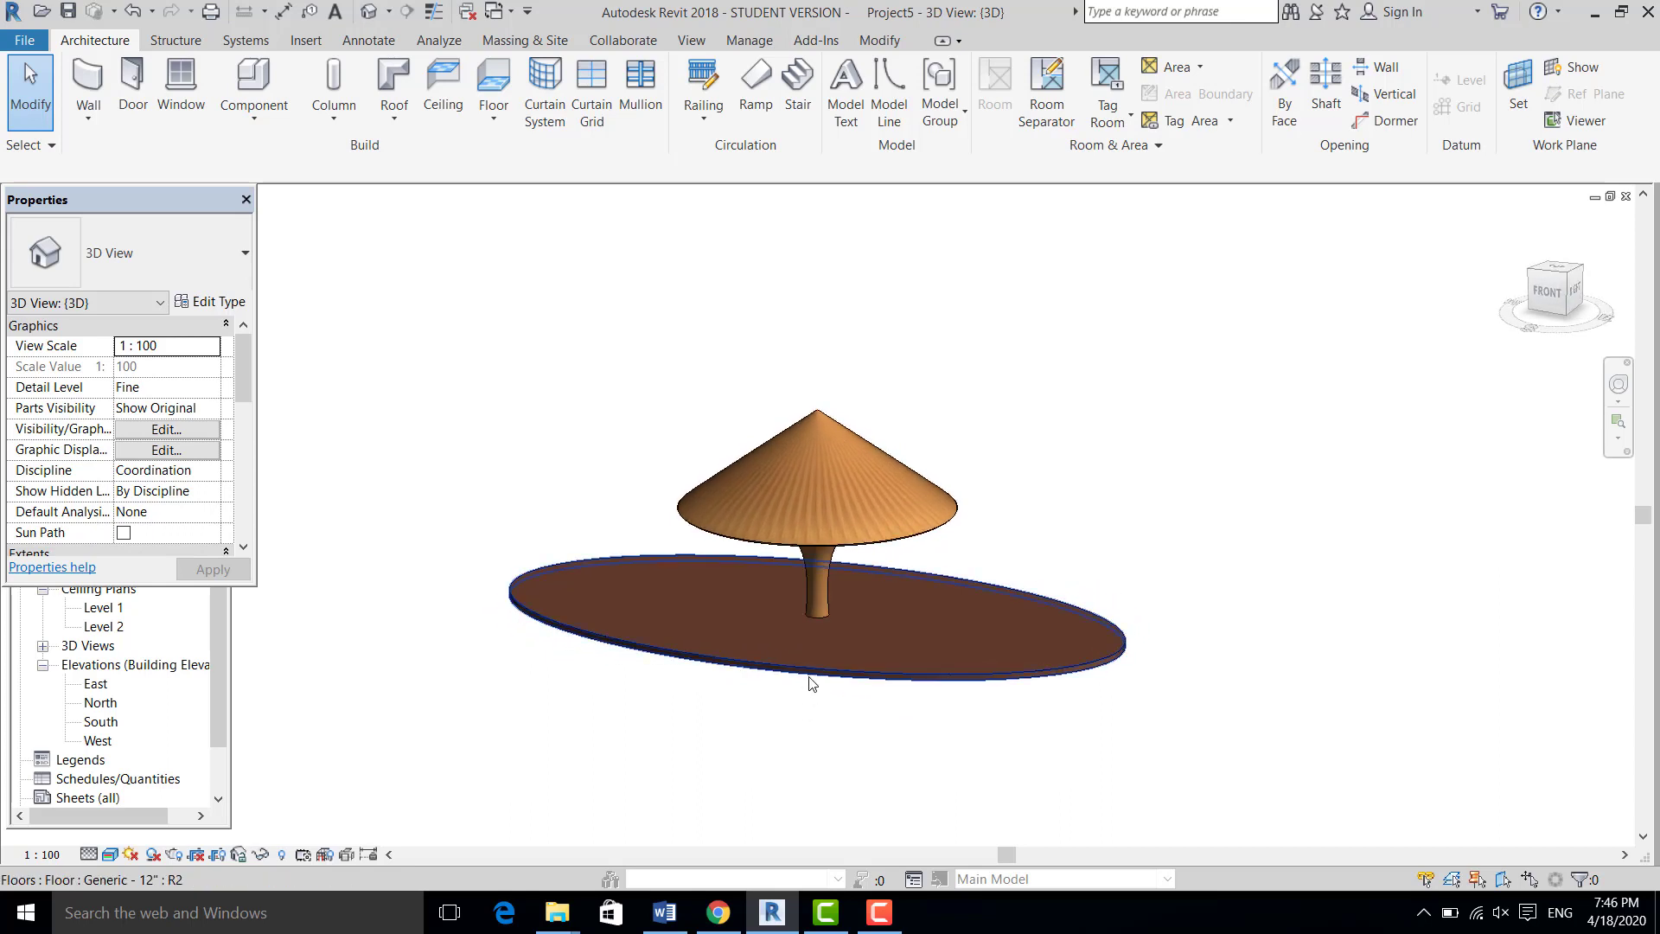
scroll(811, 682, "up", 2)
middle_click_drag(812, 682, 890, 671, "shift")
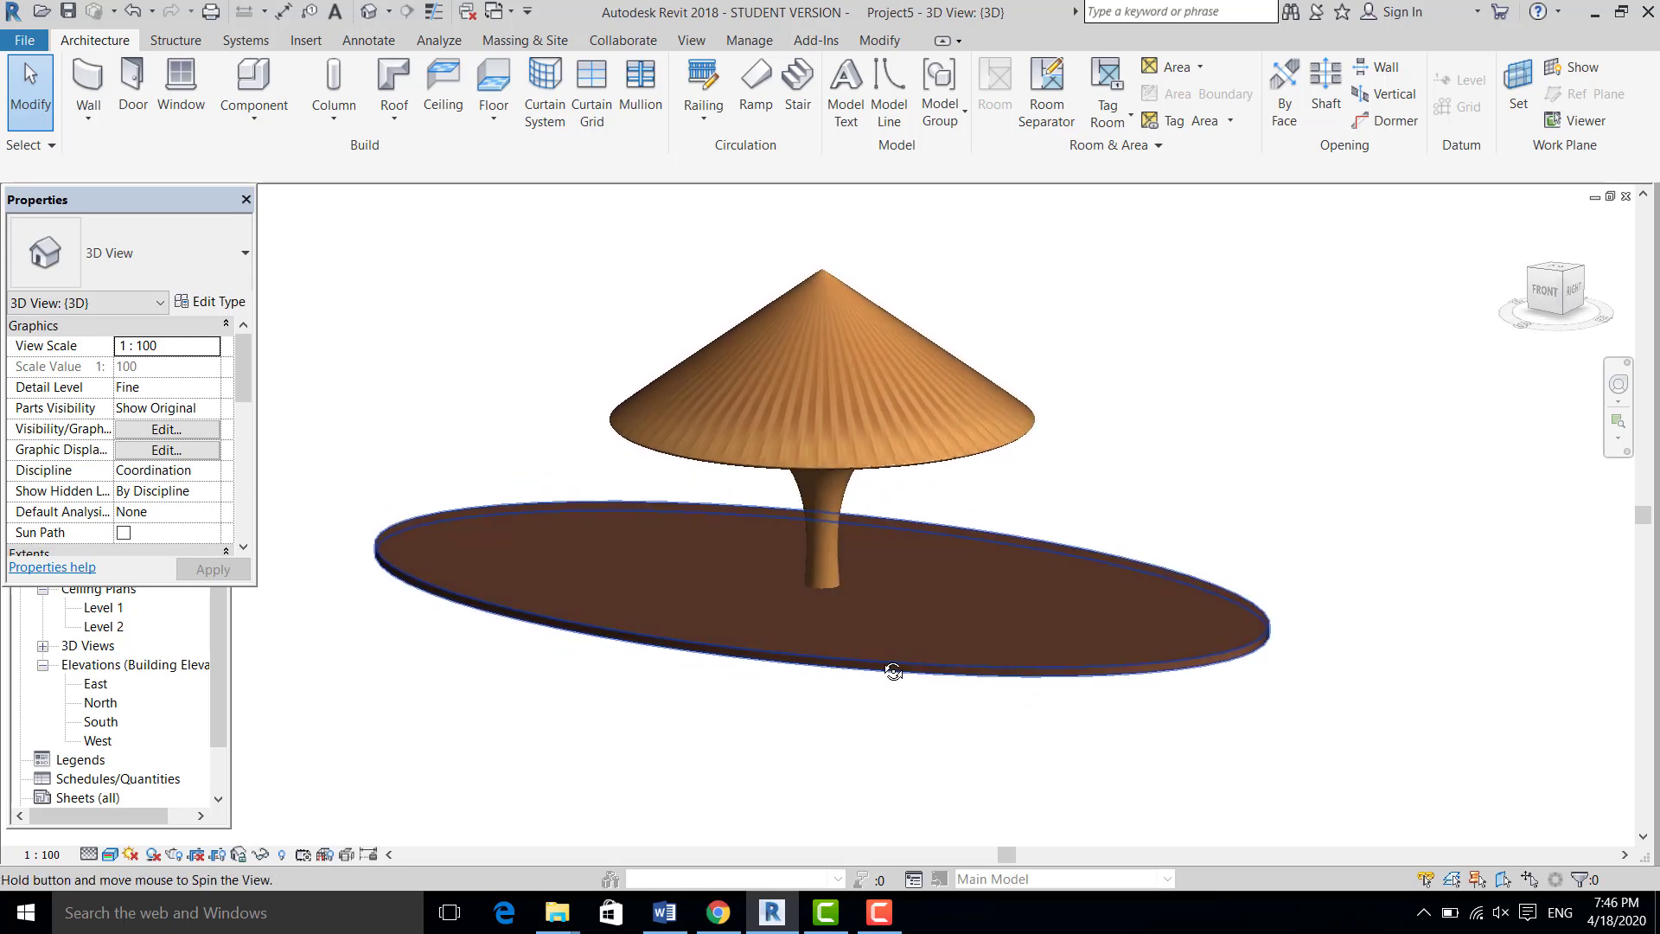
Load the RPC Chair, RPC Female and RPC Male families from the Entourage folder of the US Imperial library
left_click(261, 126)
left_click(268, 202)
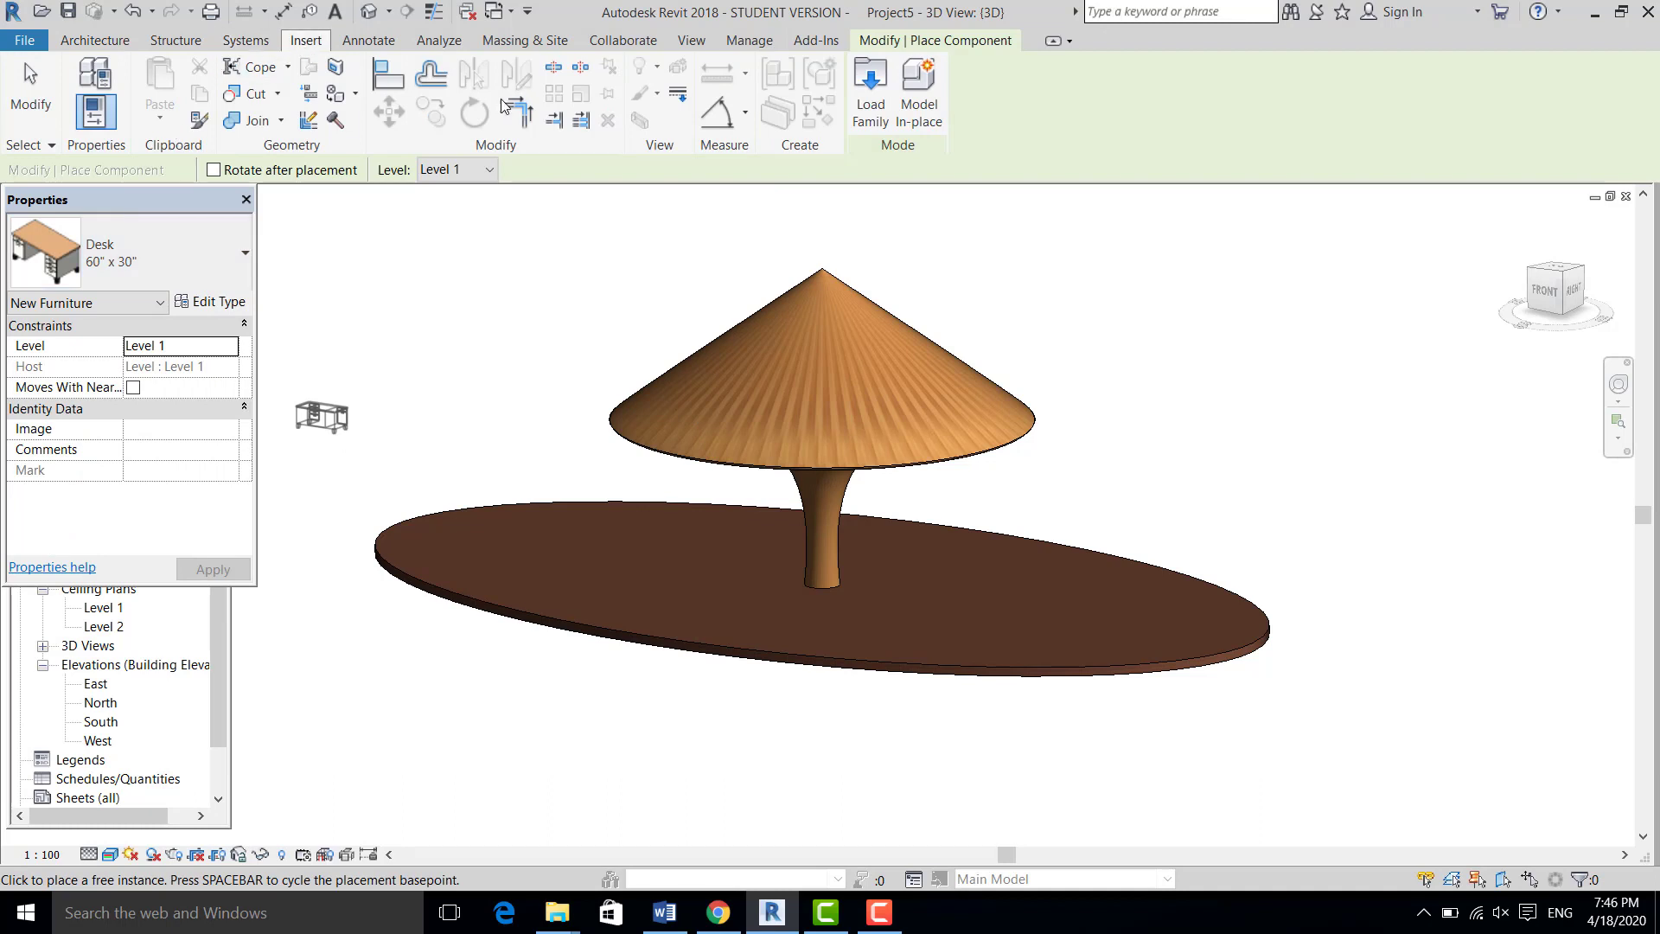
left_click(774, 111)
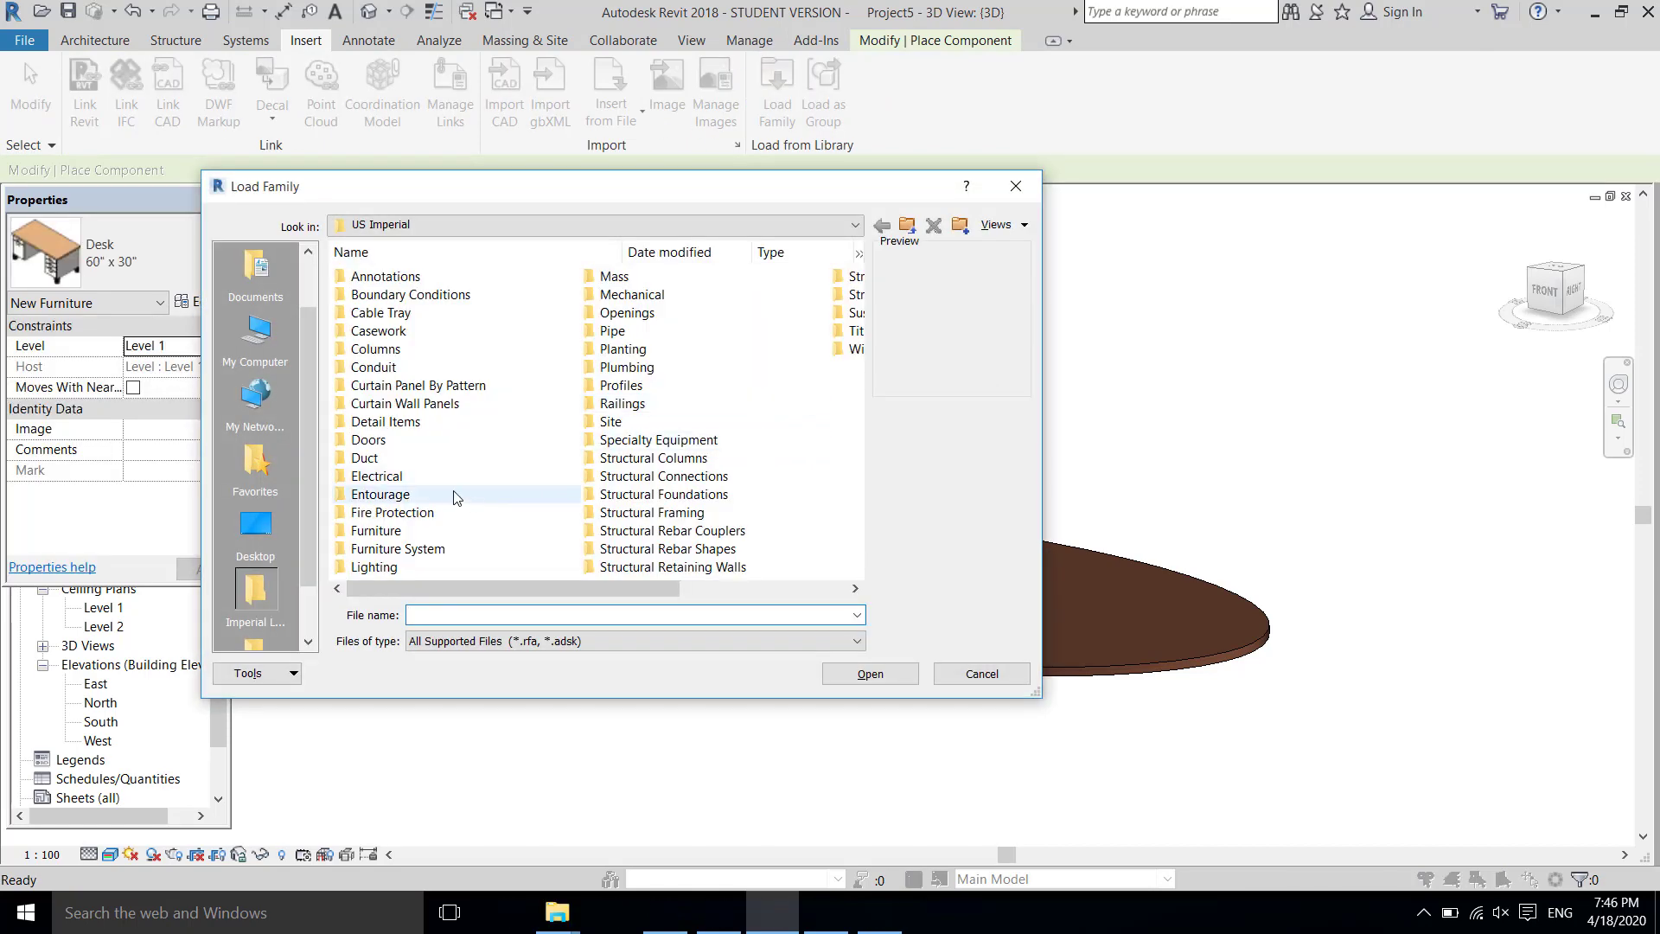
scroll(453, 497, "up", 2)
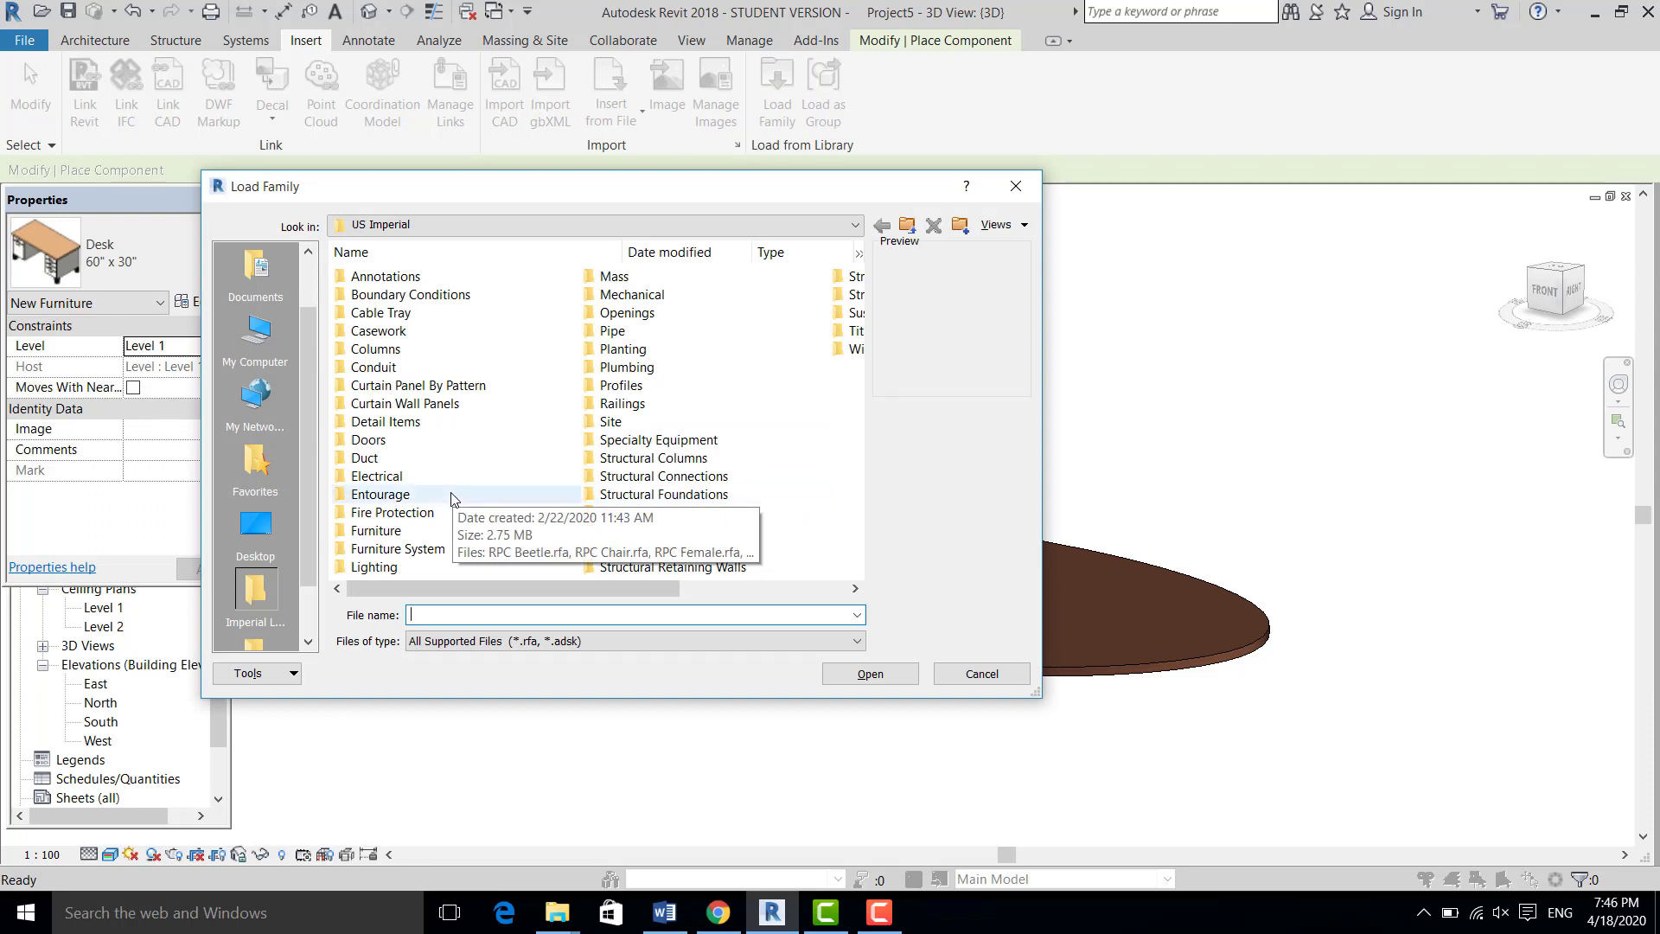
double_click(451, 497)
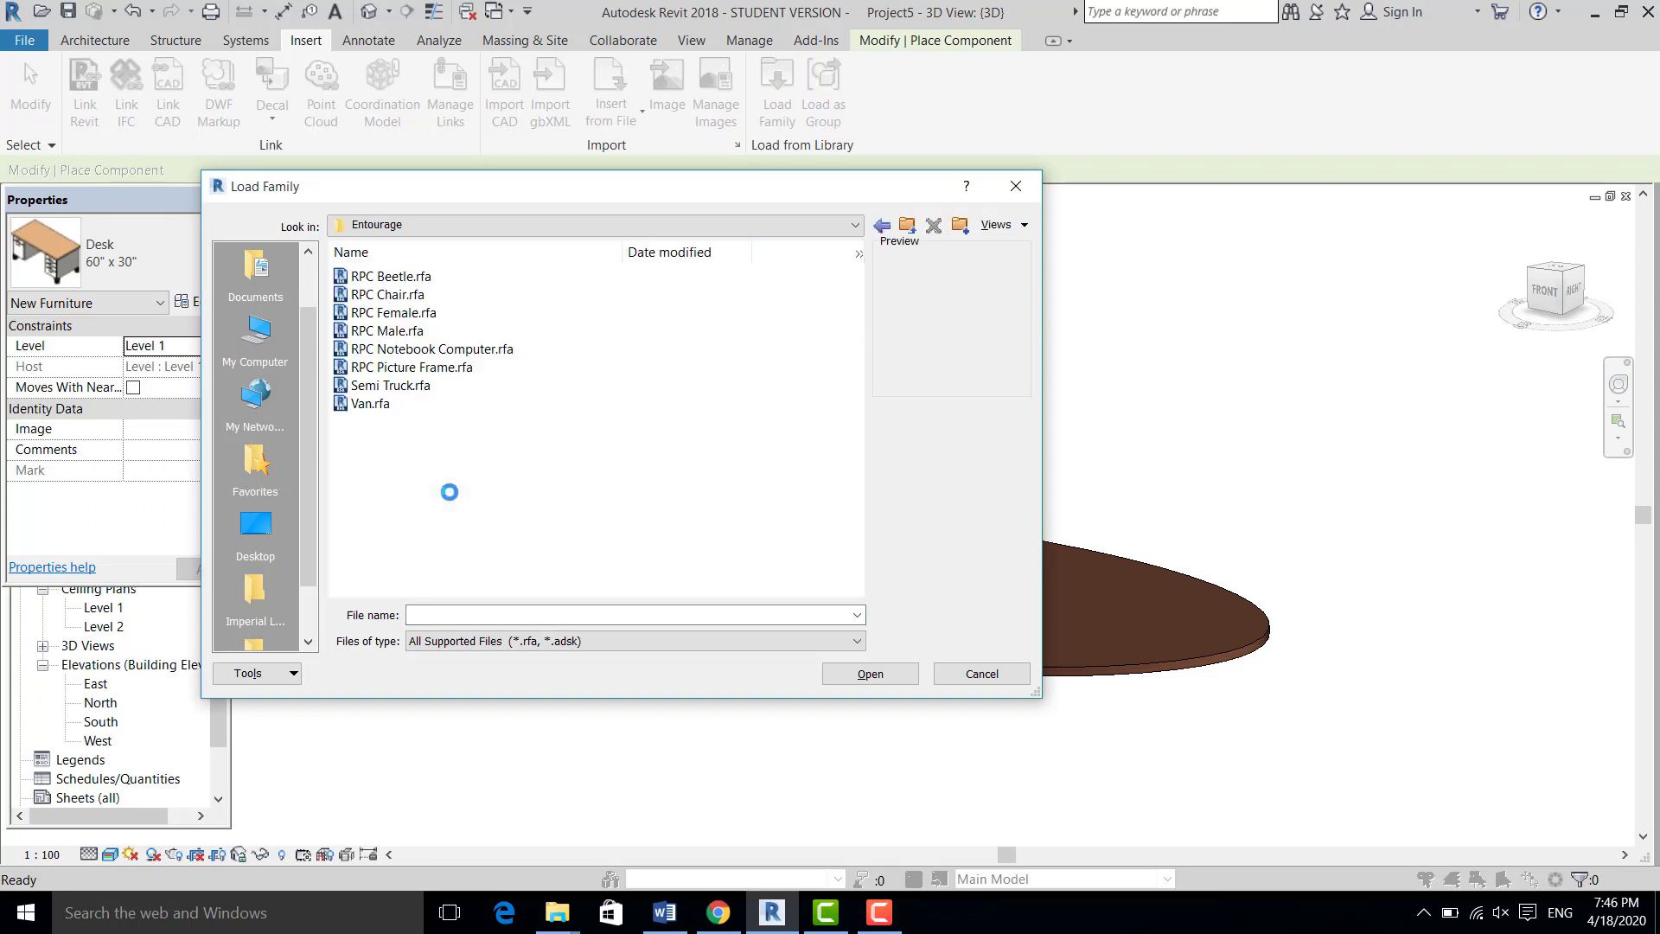
left_click(412, 318)
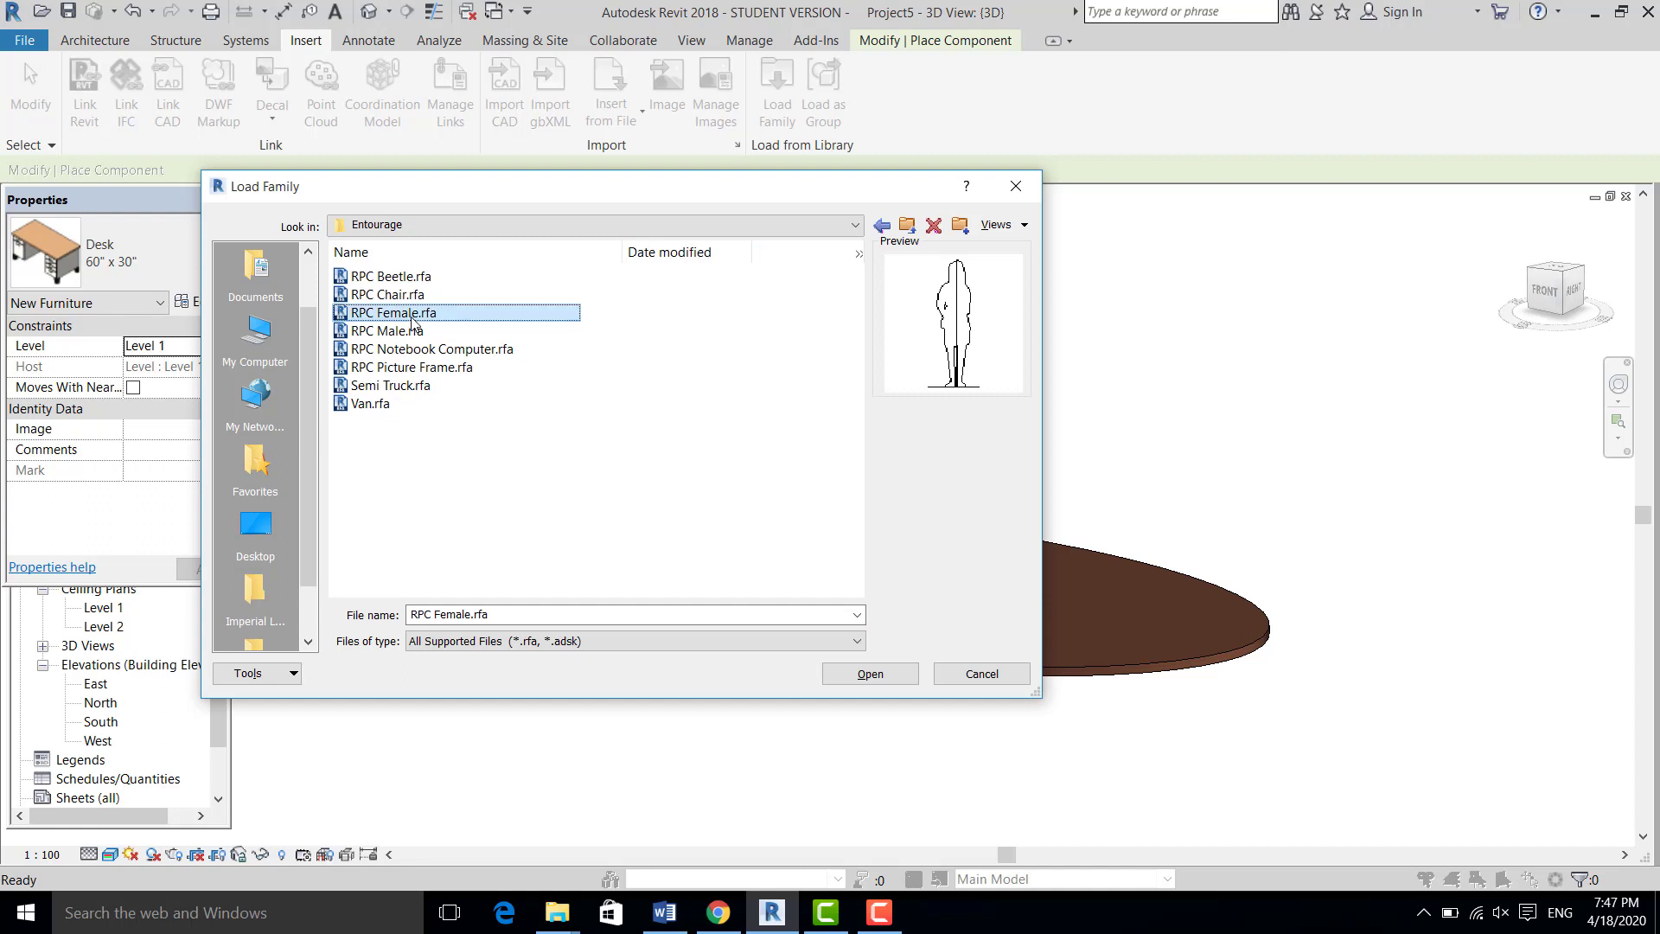
left_click(408, 296)
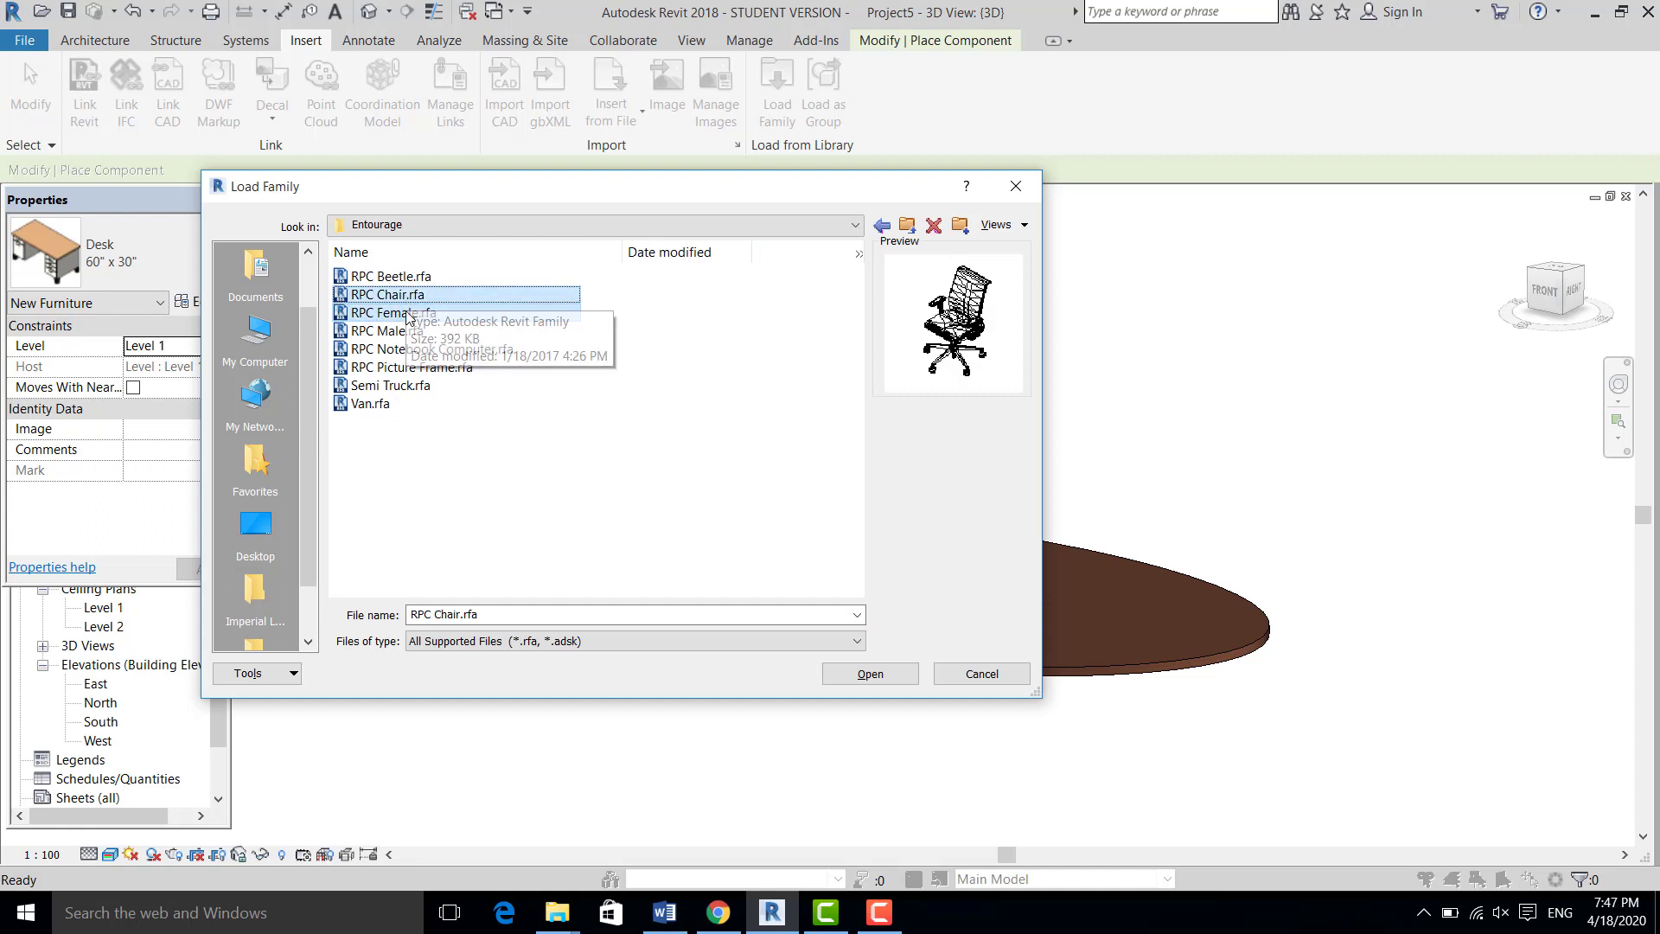
left_click(397, 331)
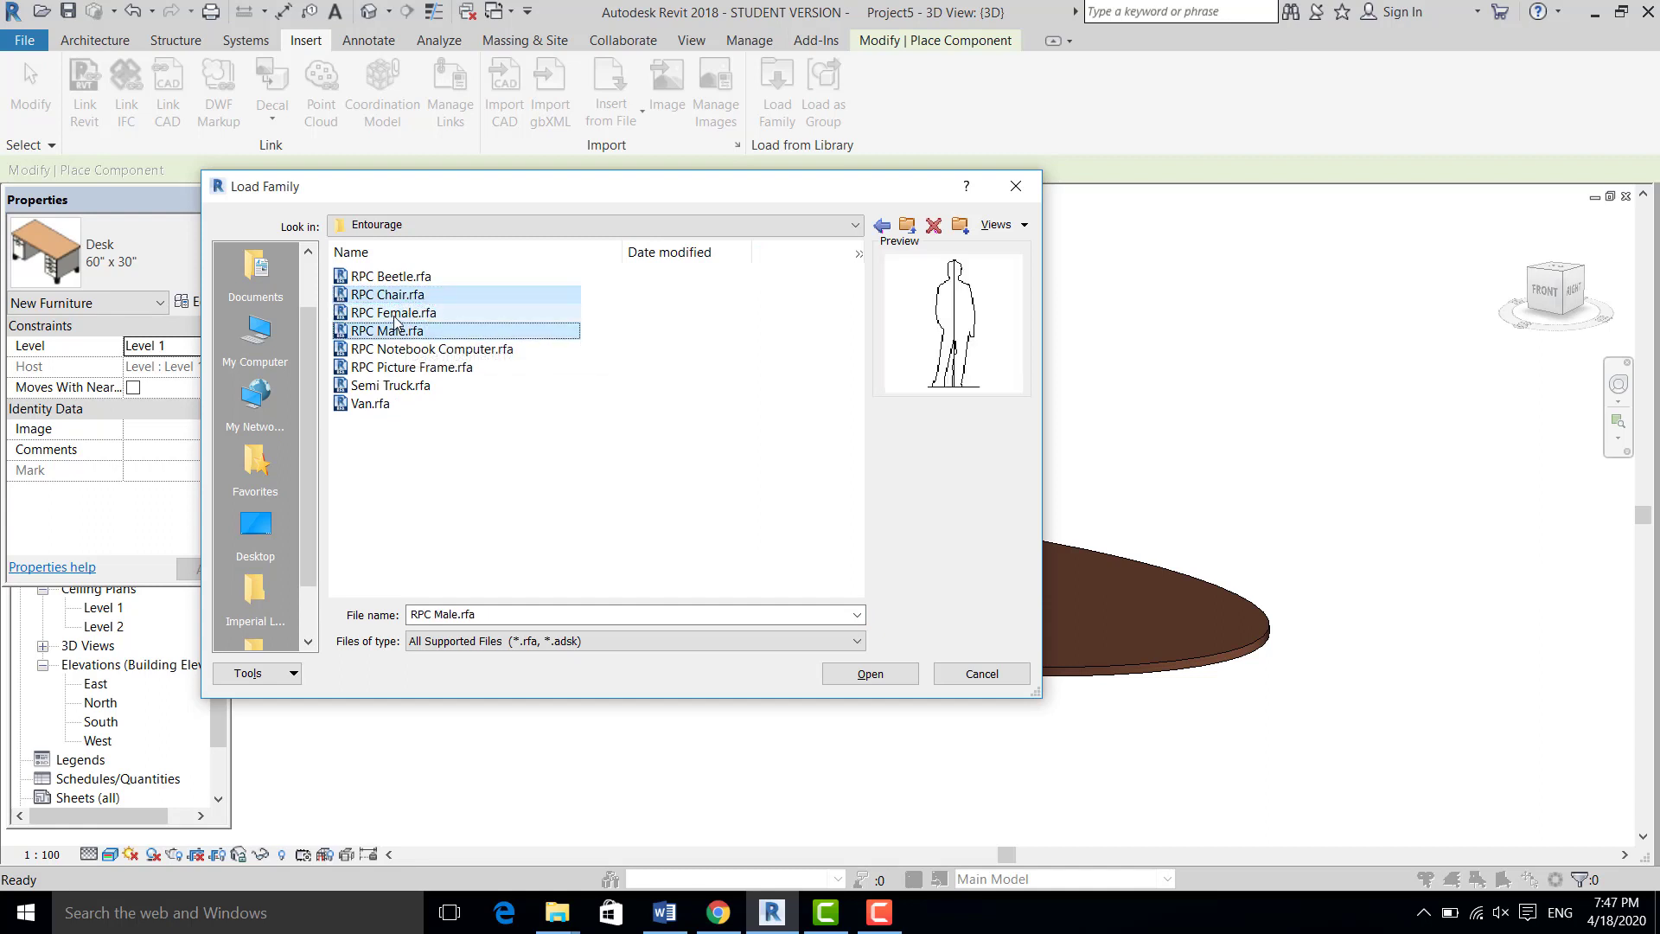
left_click(396, 315, "ctrl")
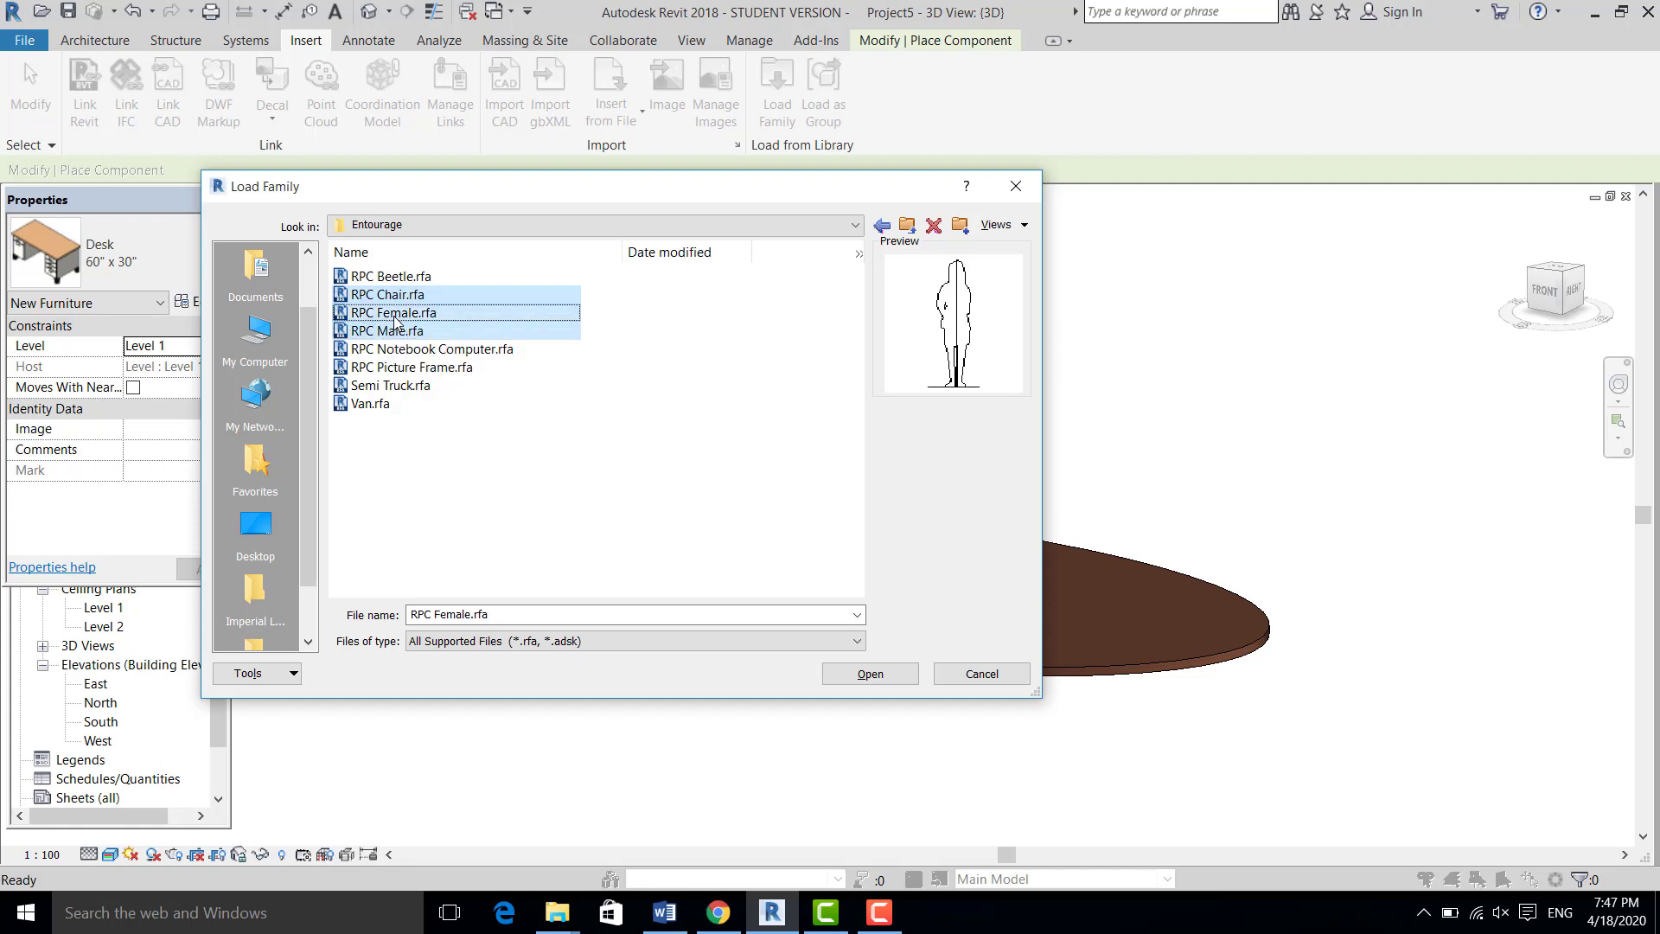
left_click(869, 675)
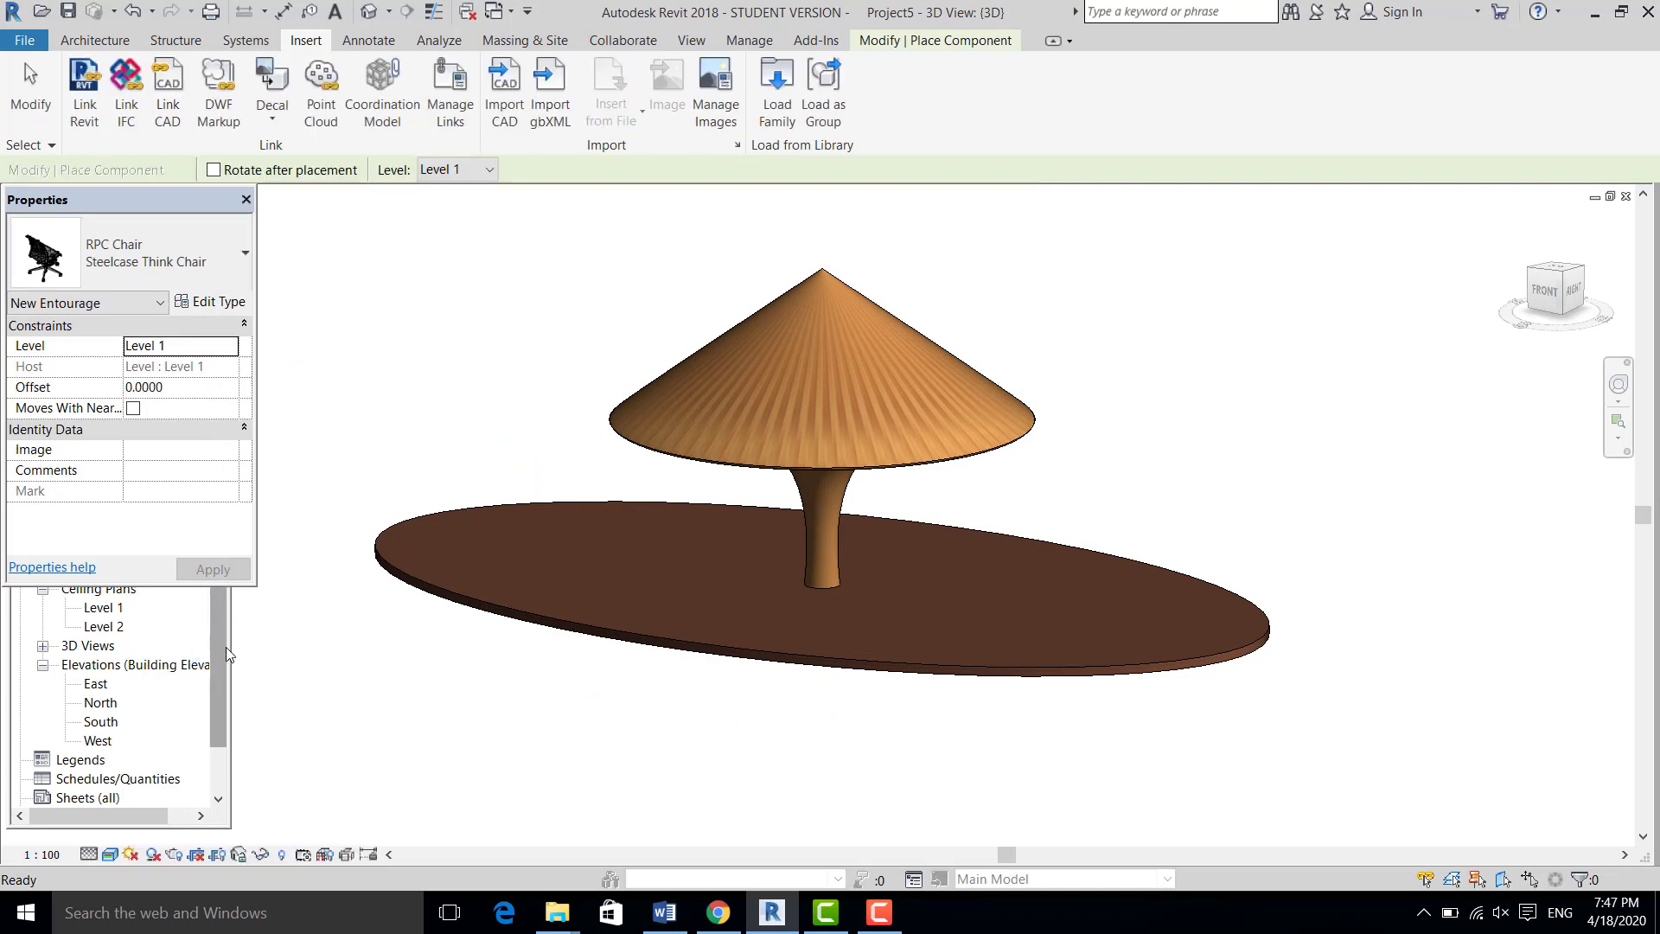
Open the Level 1 floor plan and bring the whole elliptical floor and conical roof into view
left_click(119, 533)
double_click(121, 533)
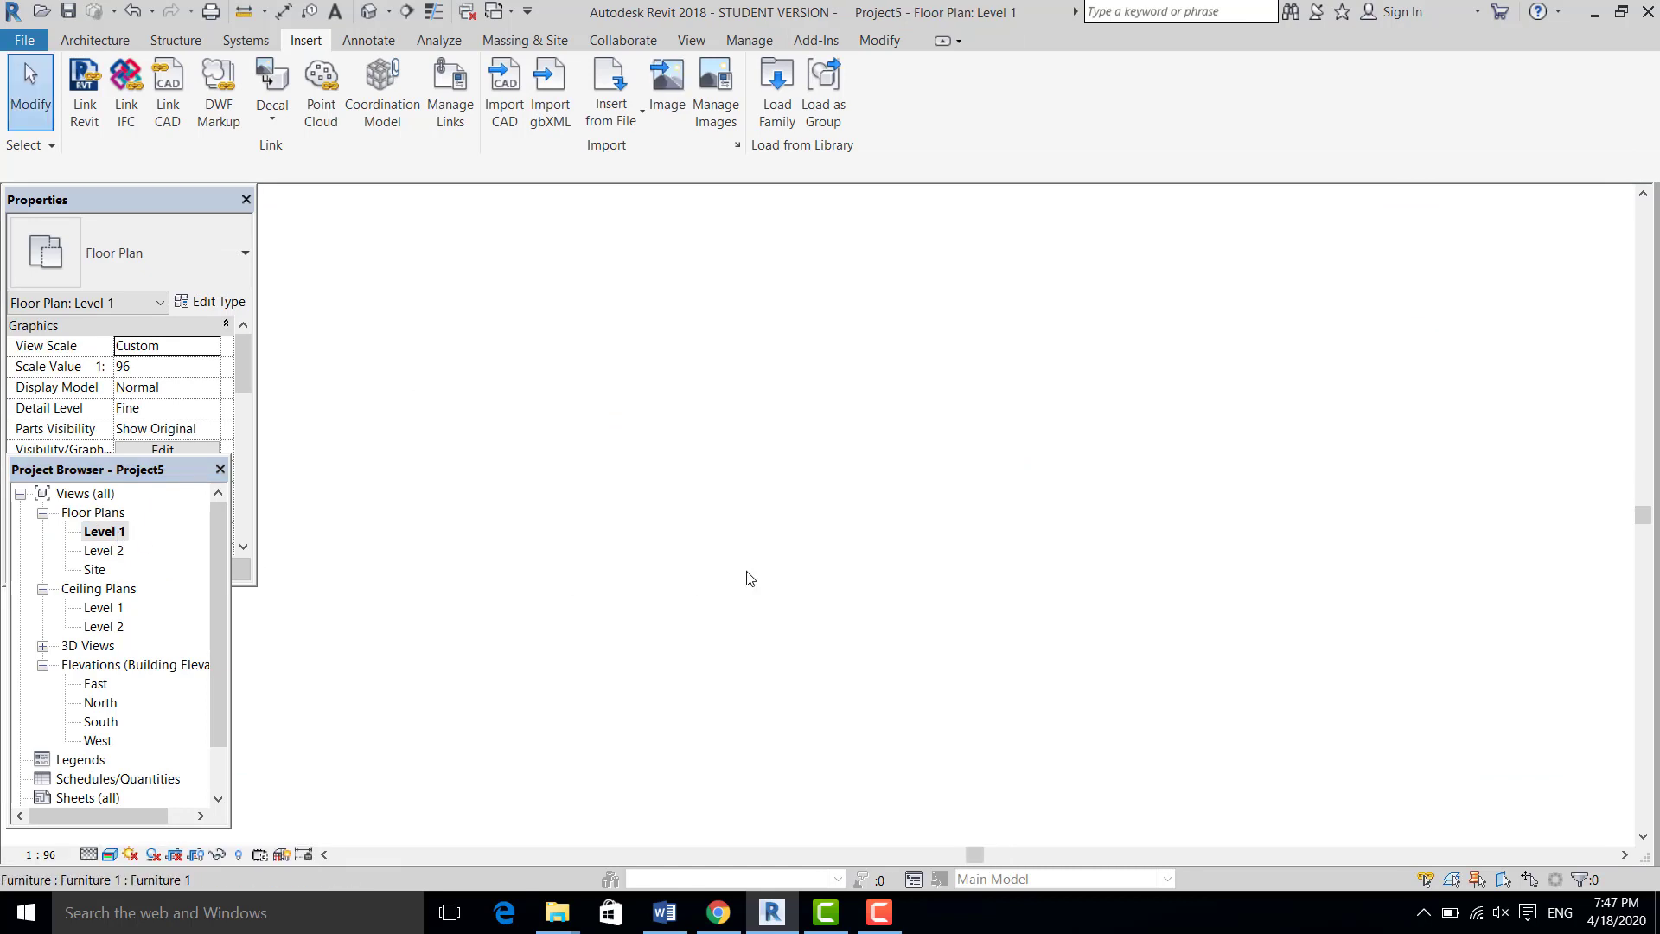
middle_click_drag(750, 567, 763, 612)
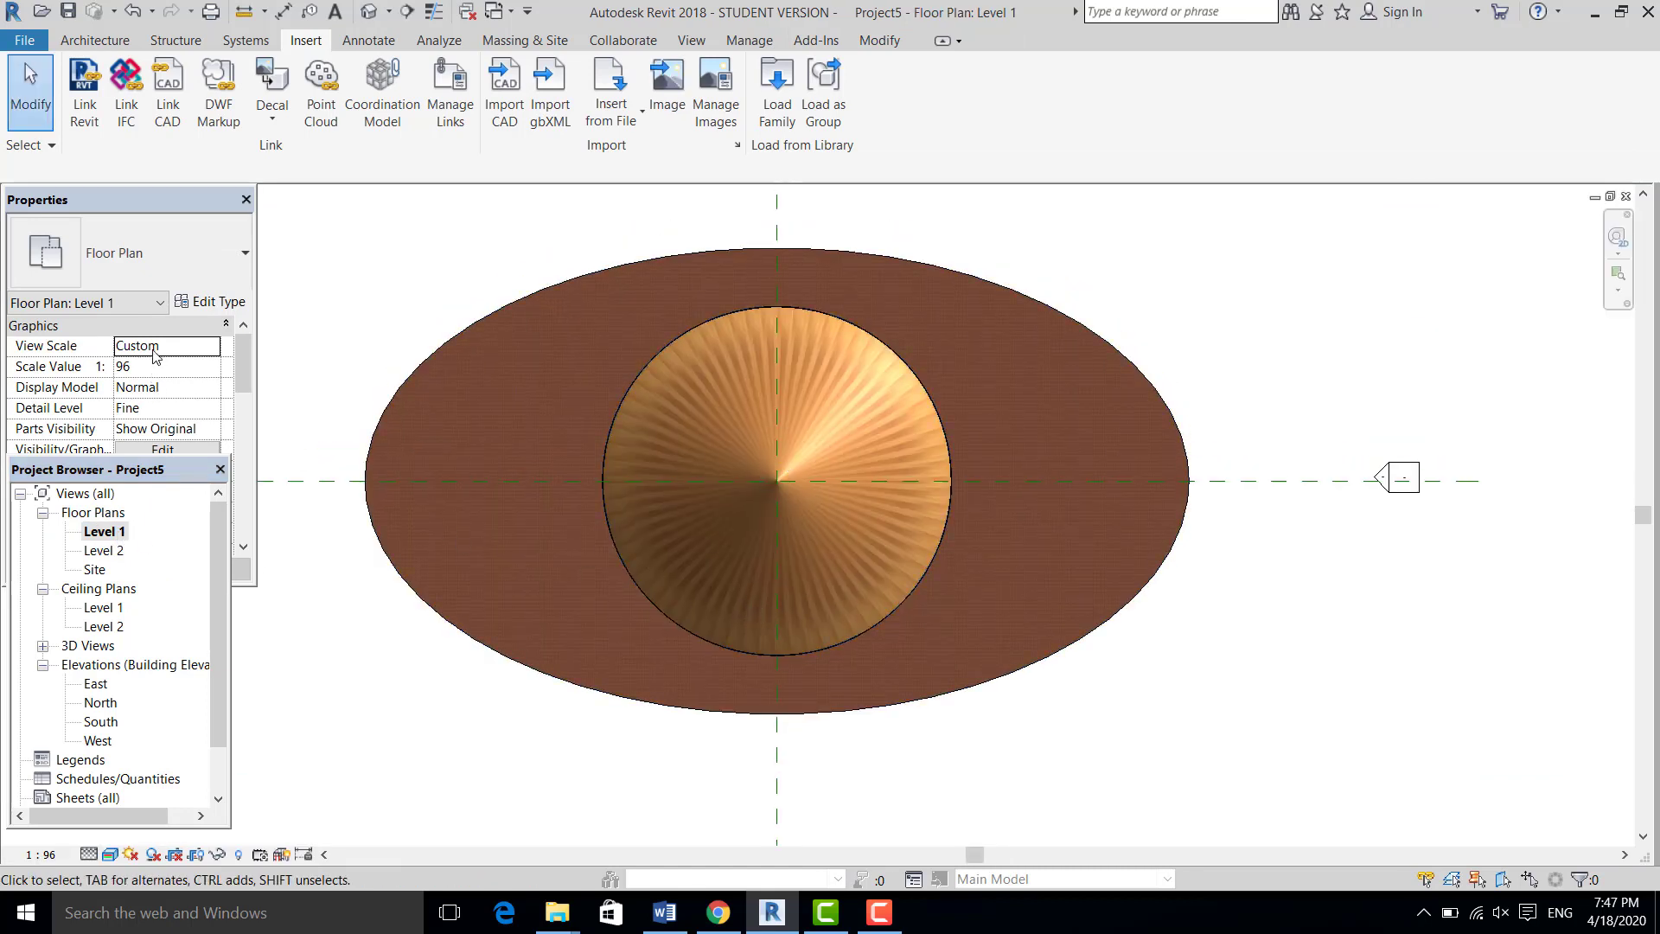
Place an RPC Female component of type Cathy on the elliptical floor, just outside the roof and southwest of its centre
left_click(99, 41)
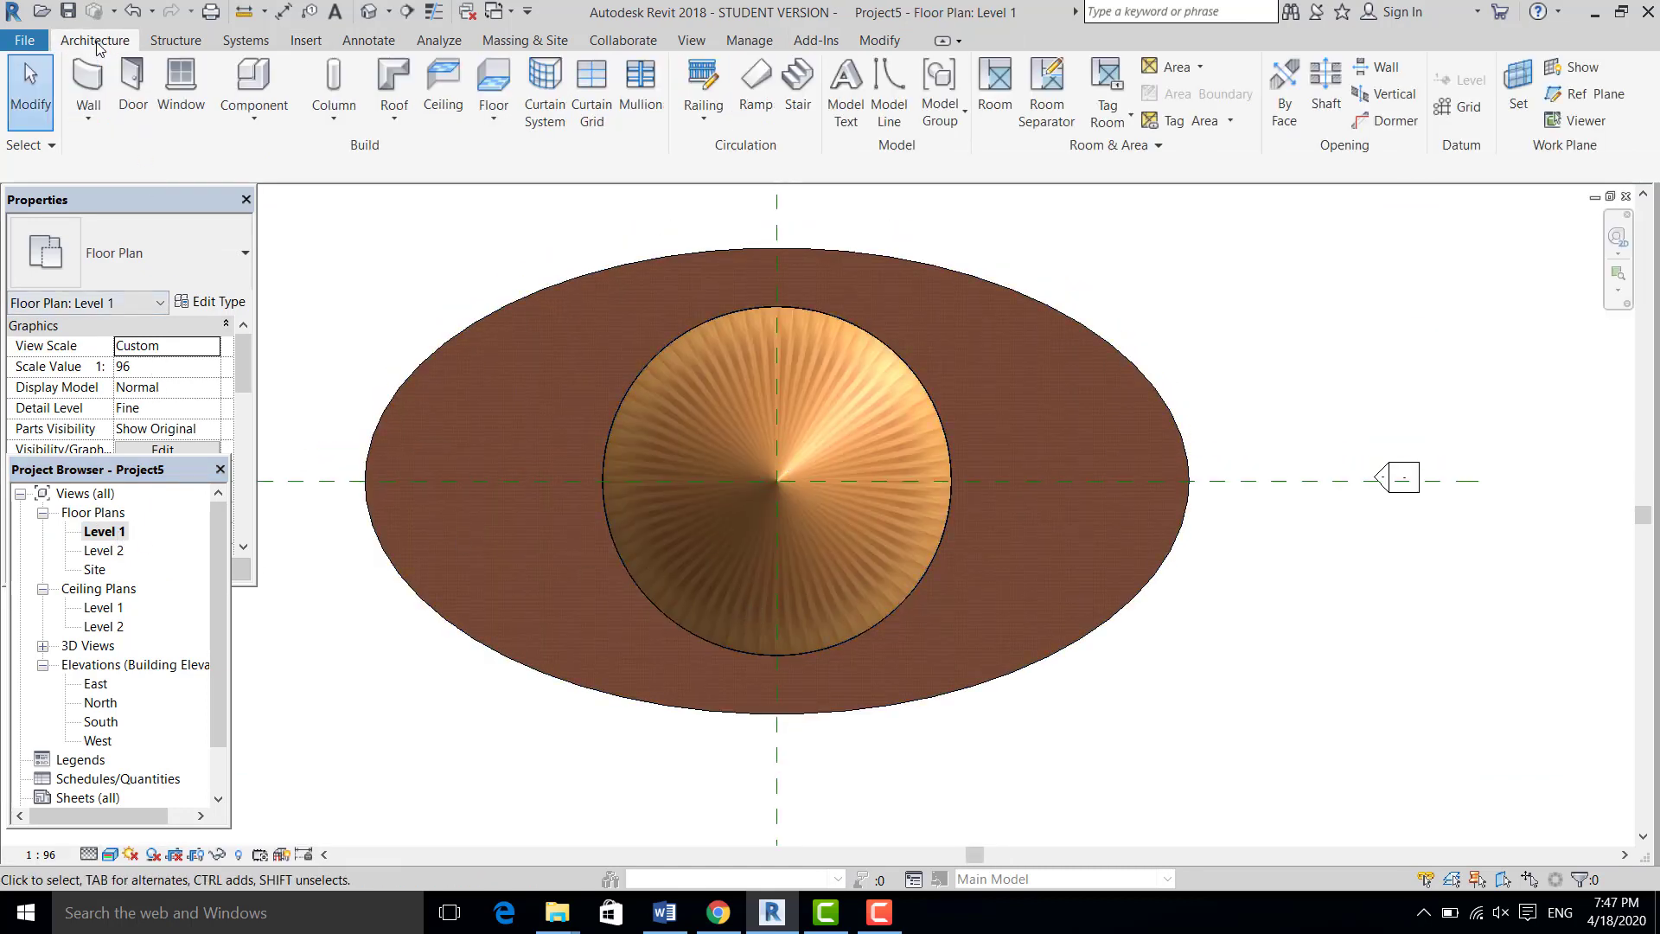
left_click(257, 125)
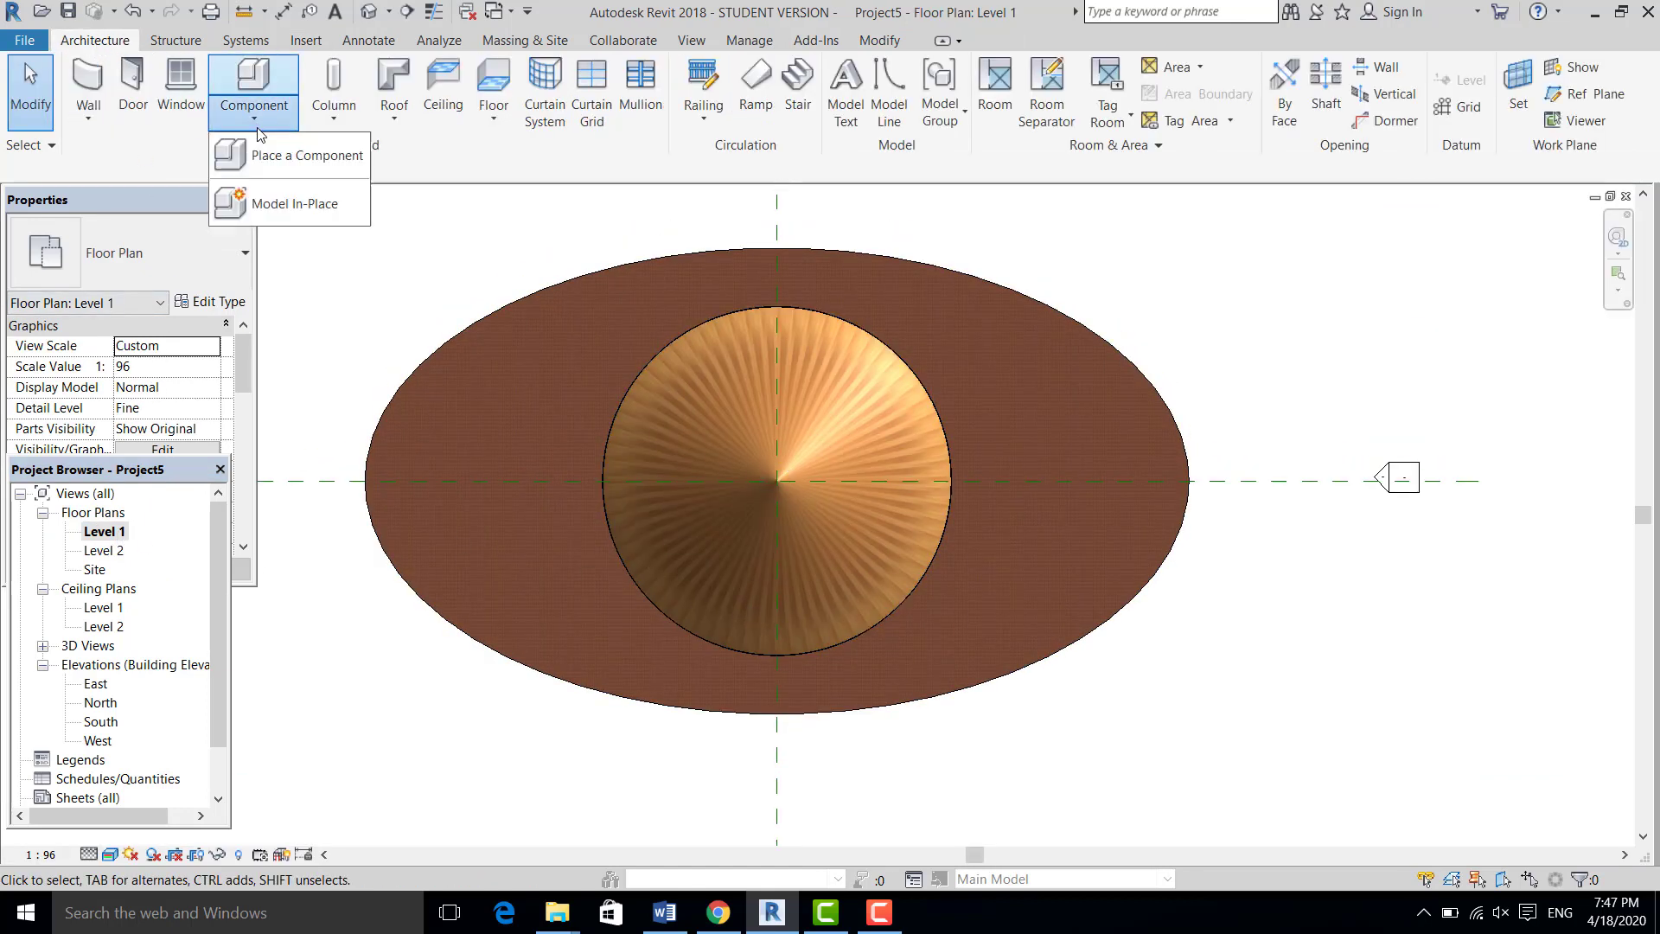
left_click(294, 158)
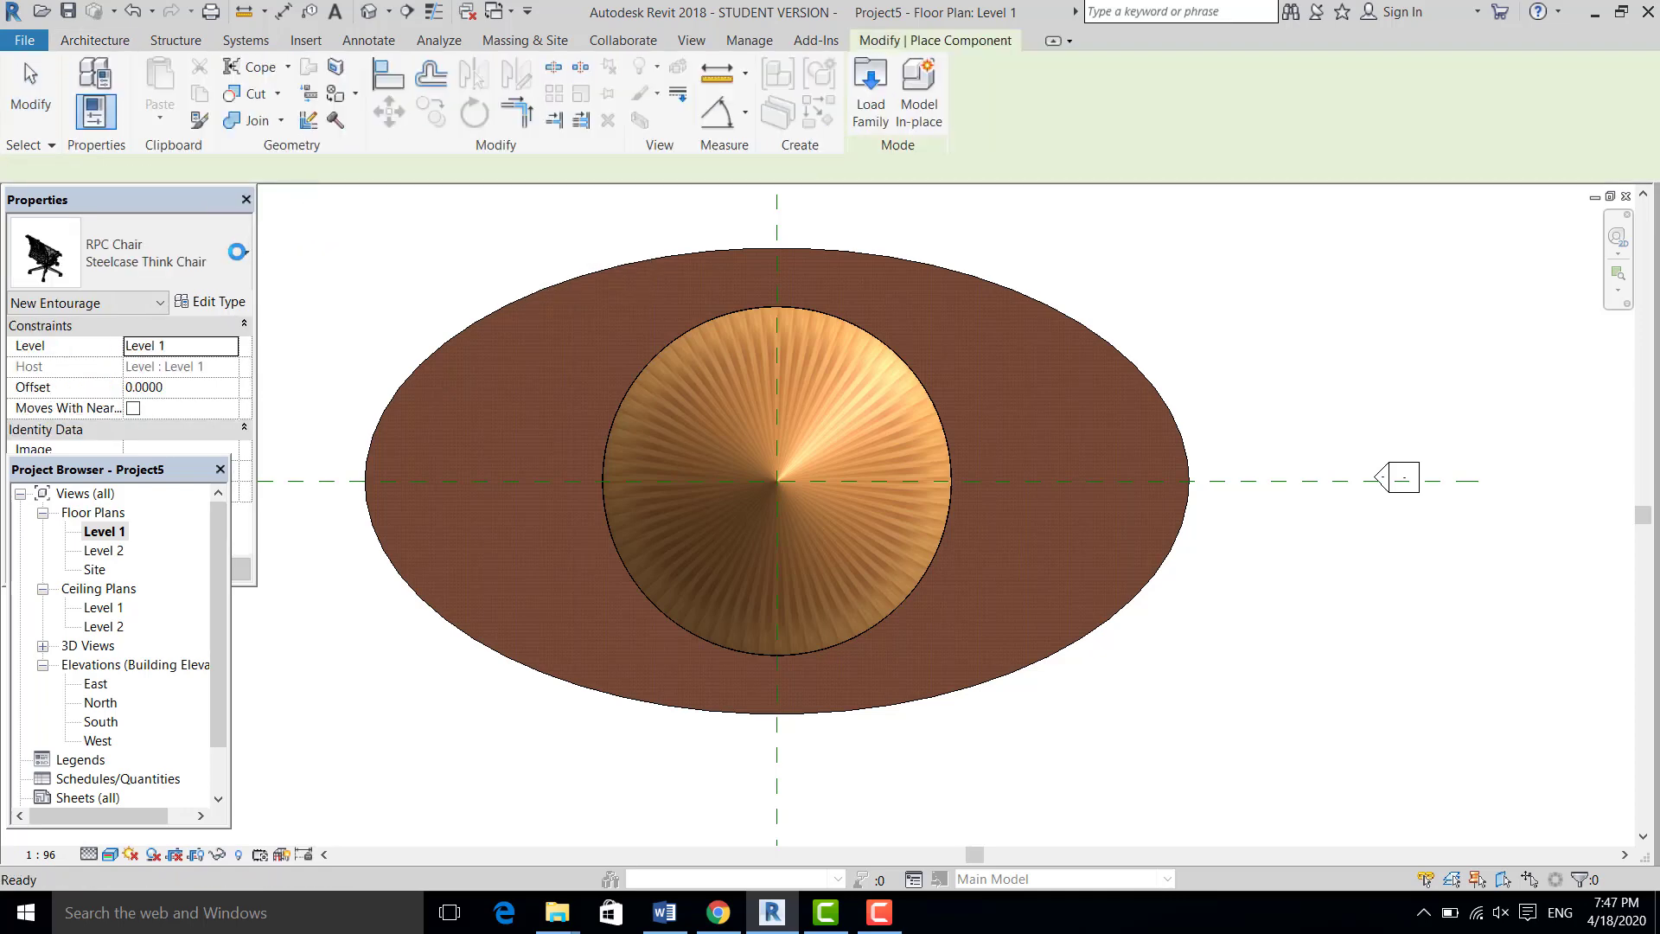
left_click(231, 259)
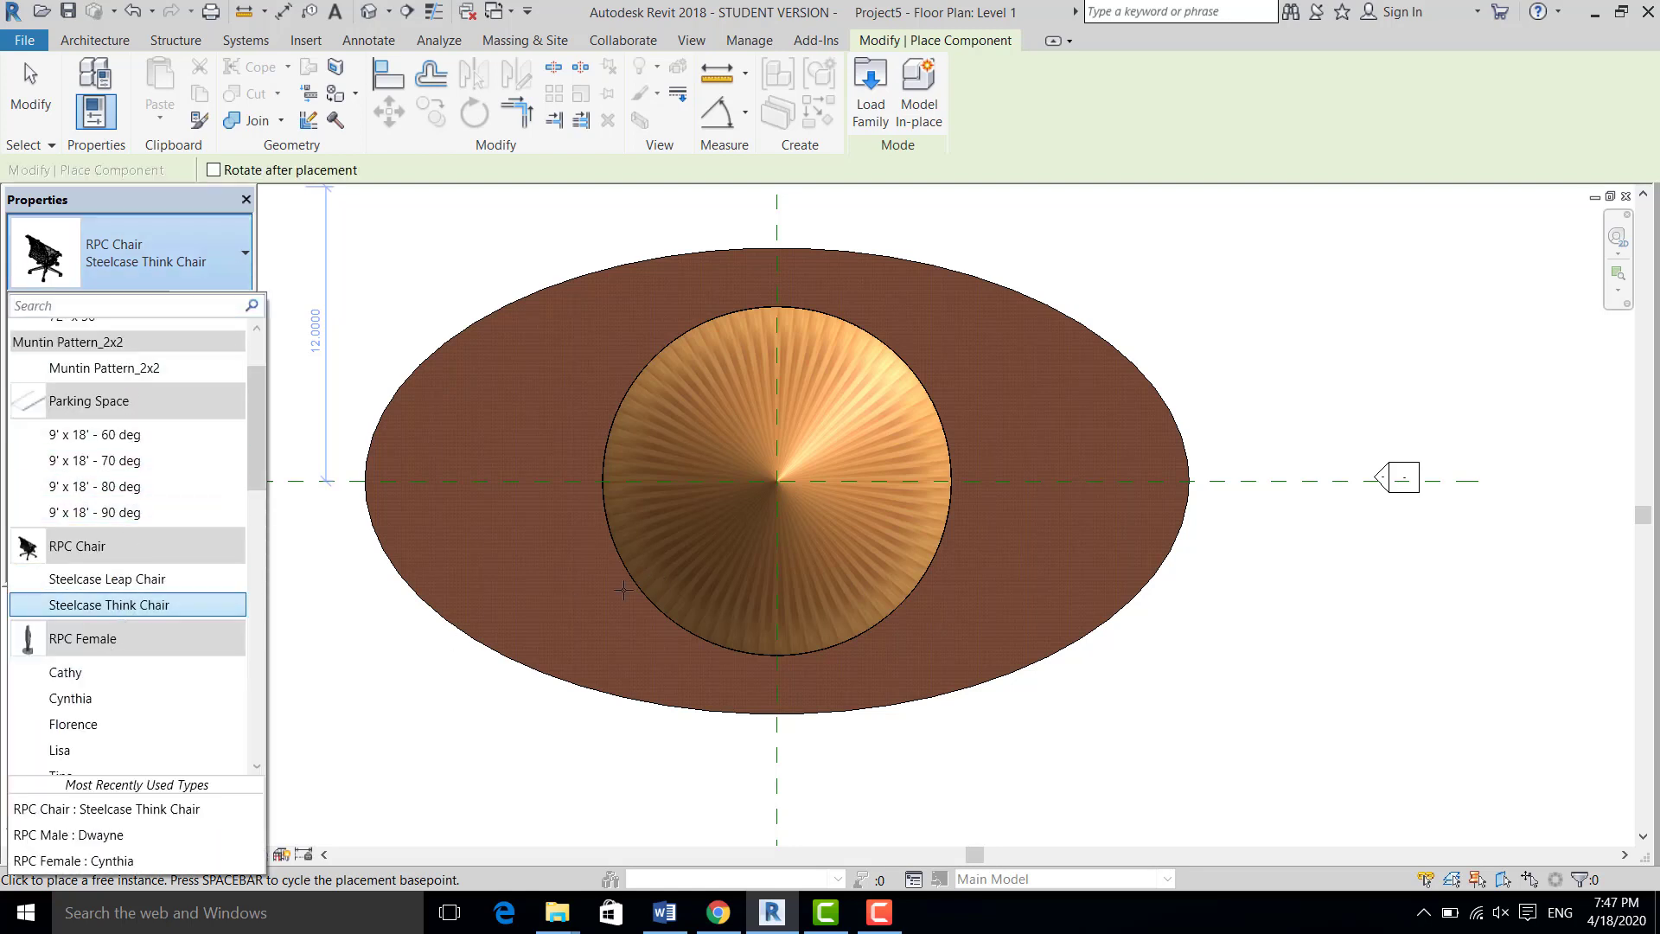
scroll(606, 591, "up", 3)
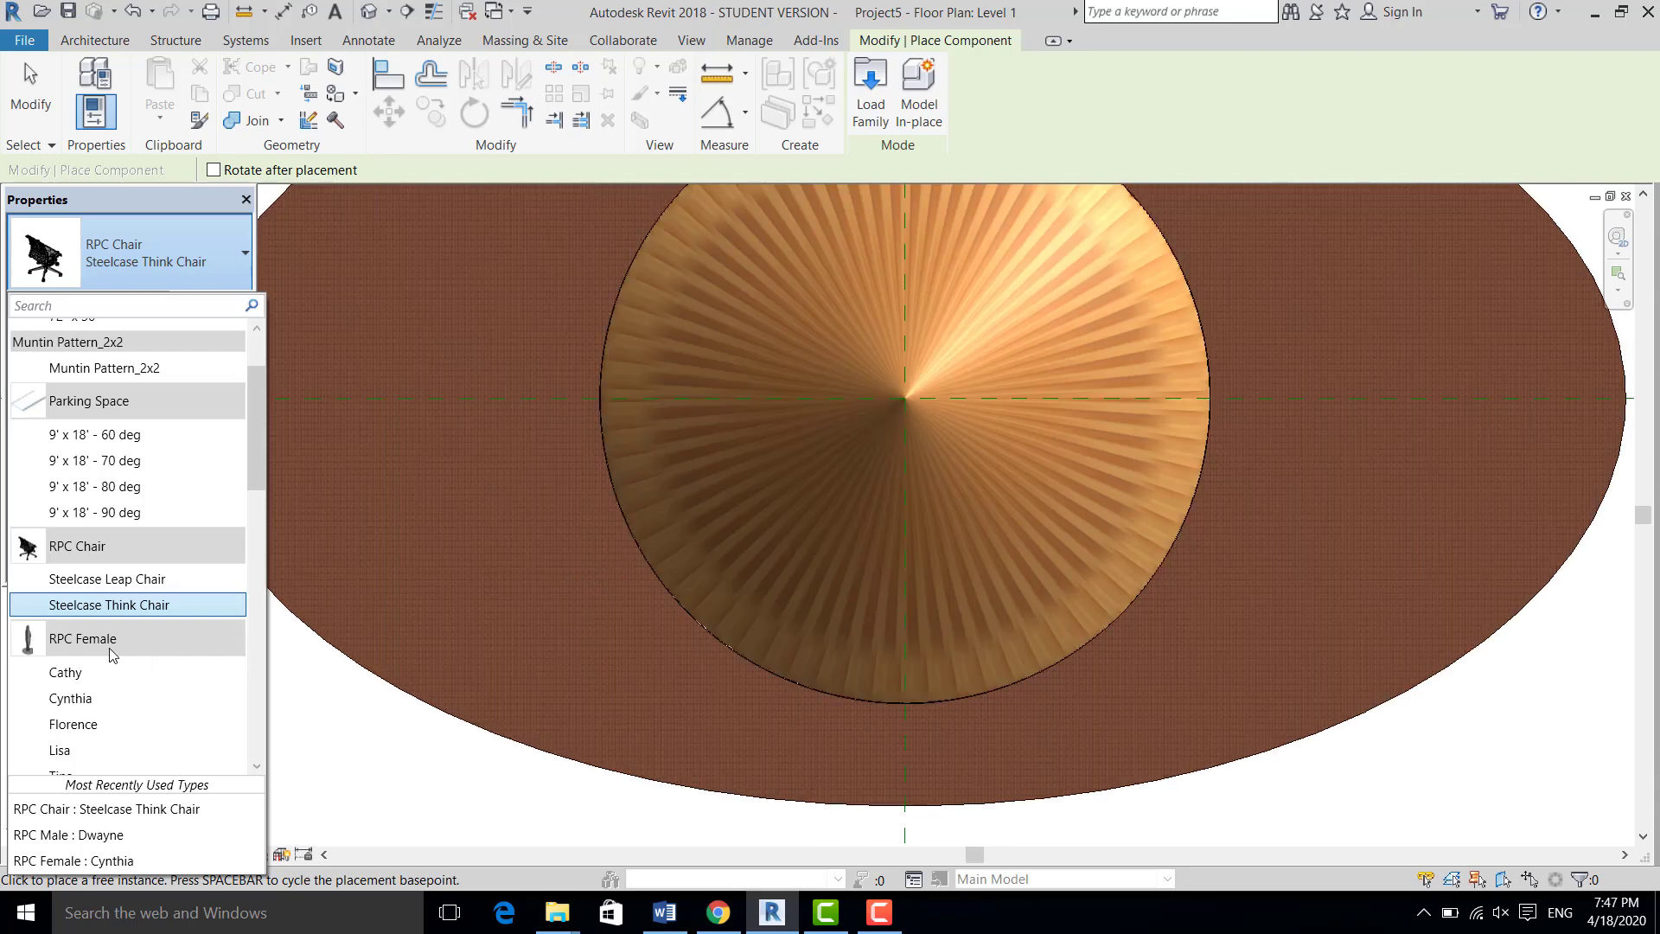
left_click(70, 672)
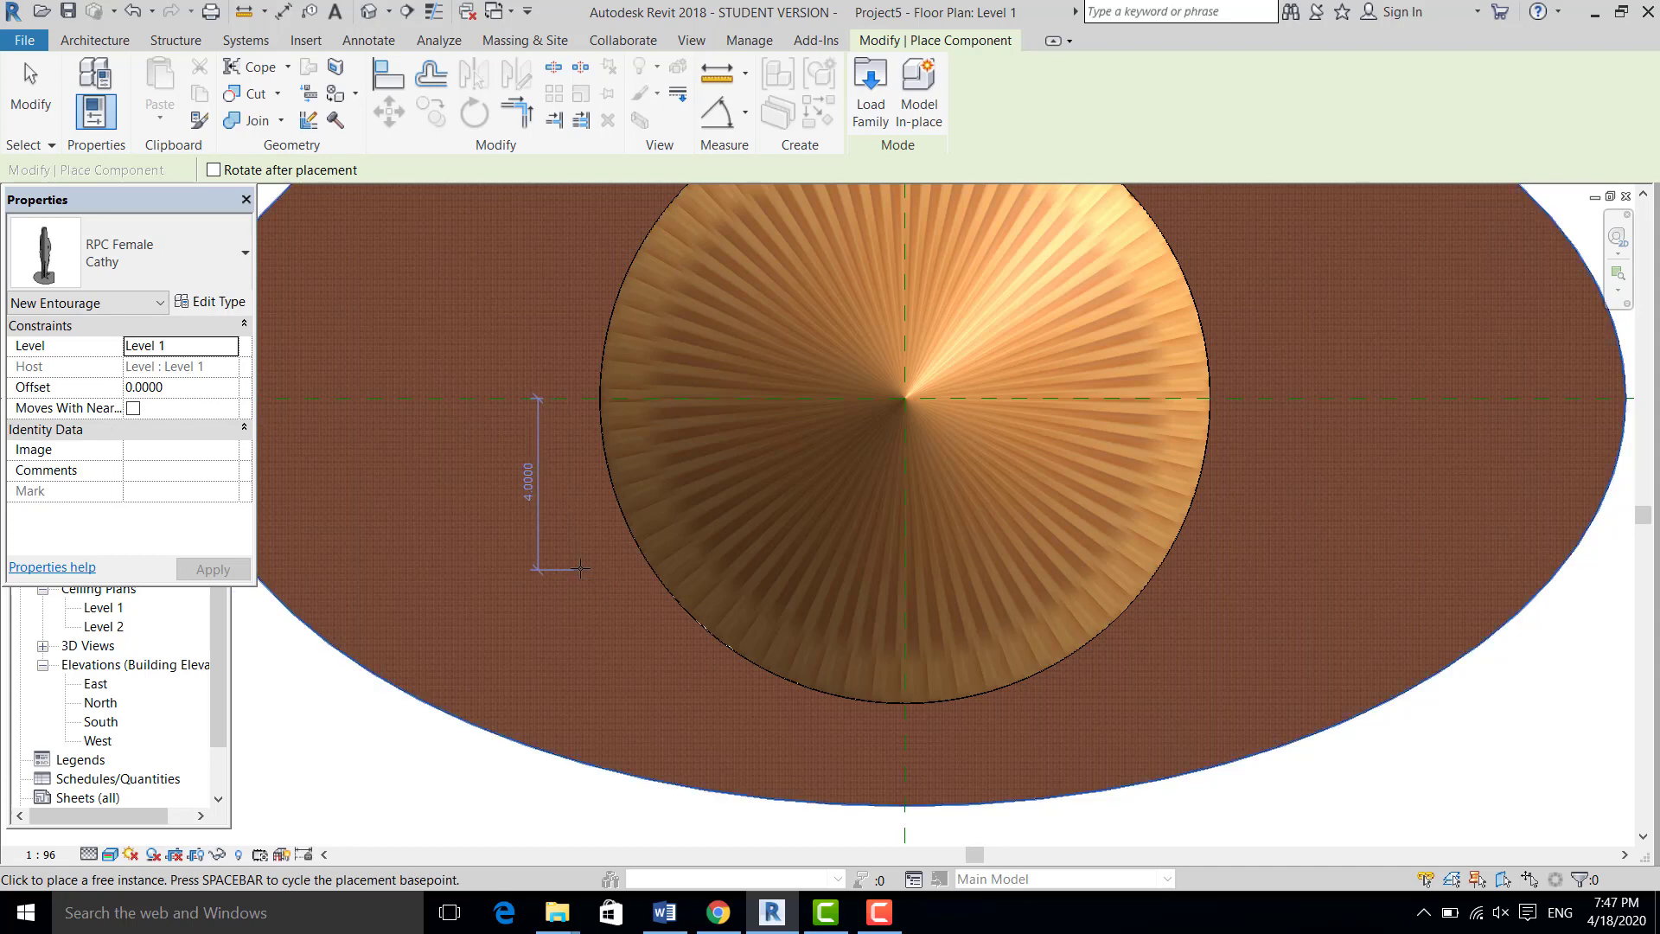
left_click(222, 622)
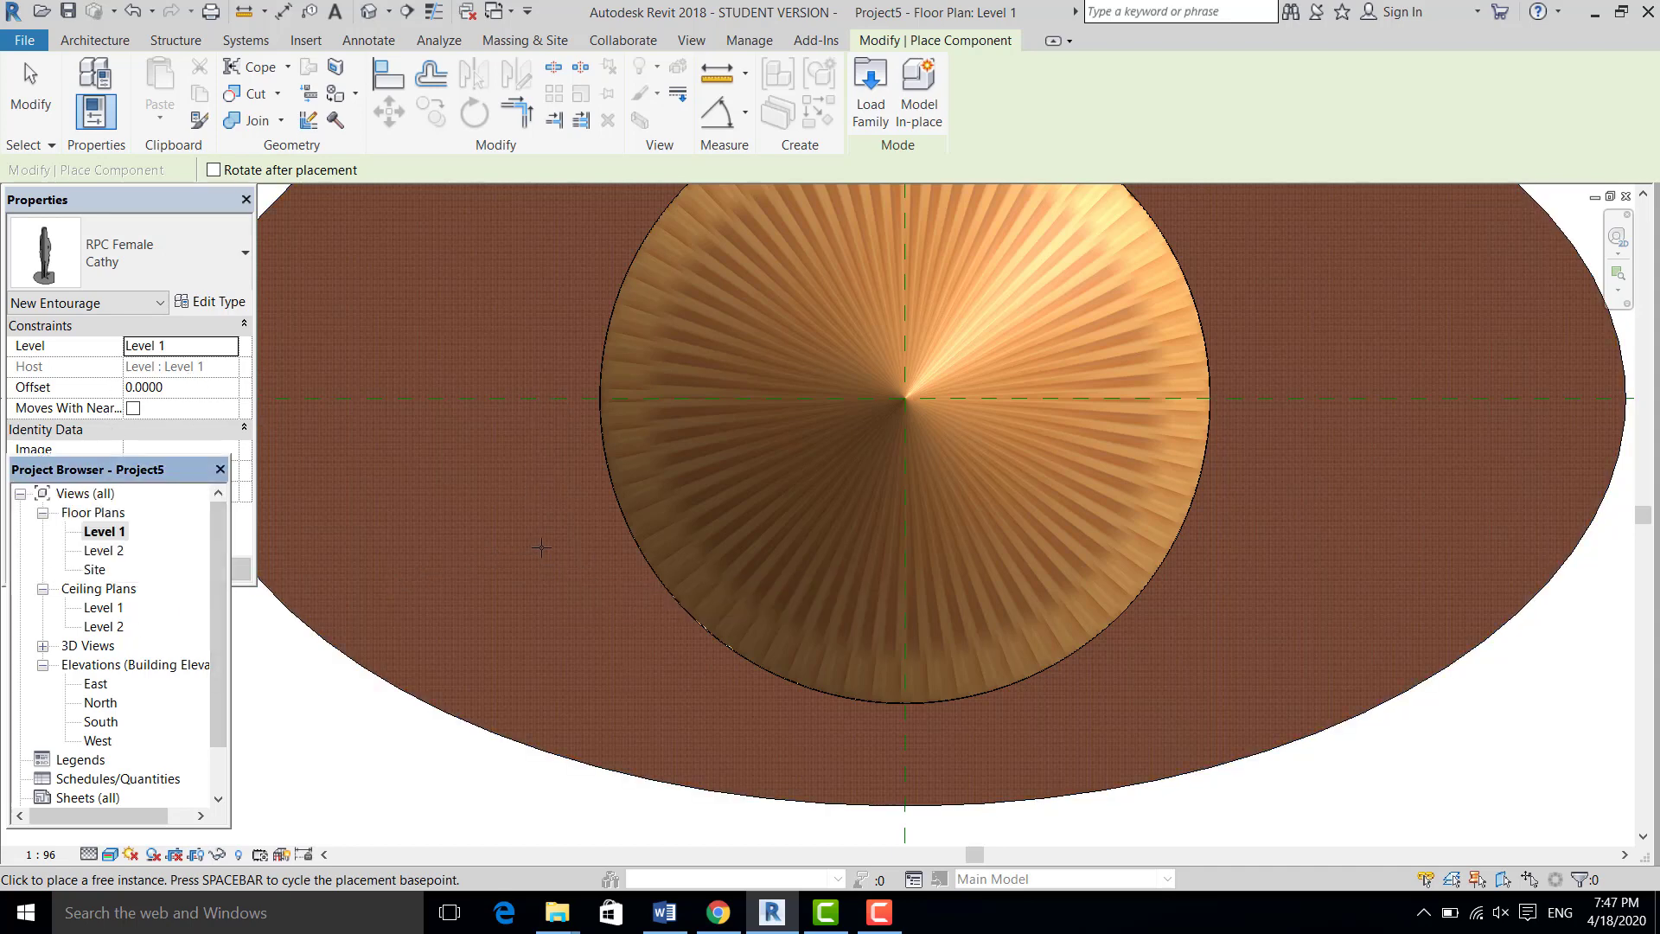
scroll(606, 573, "down", 3)
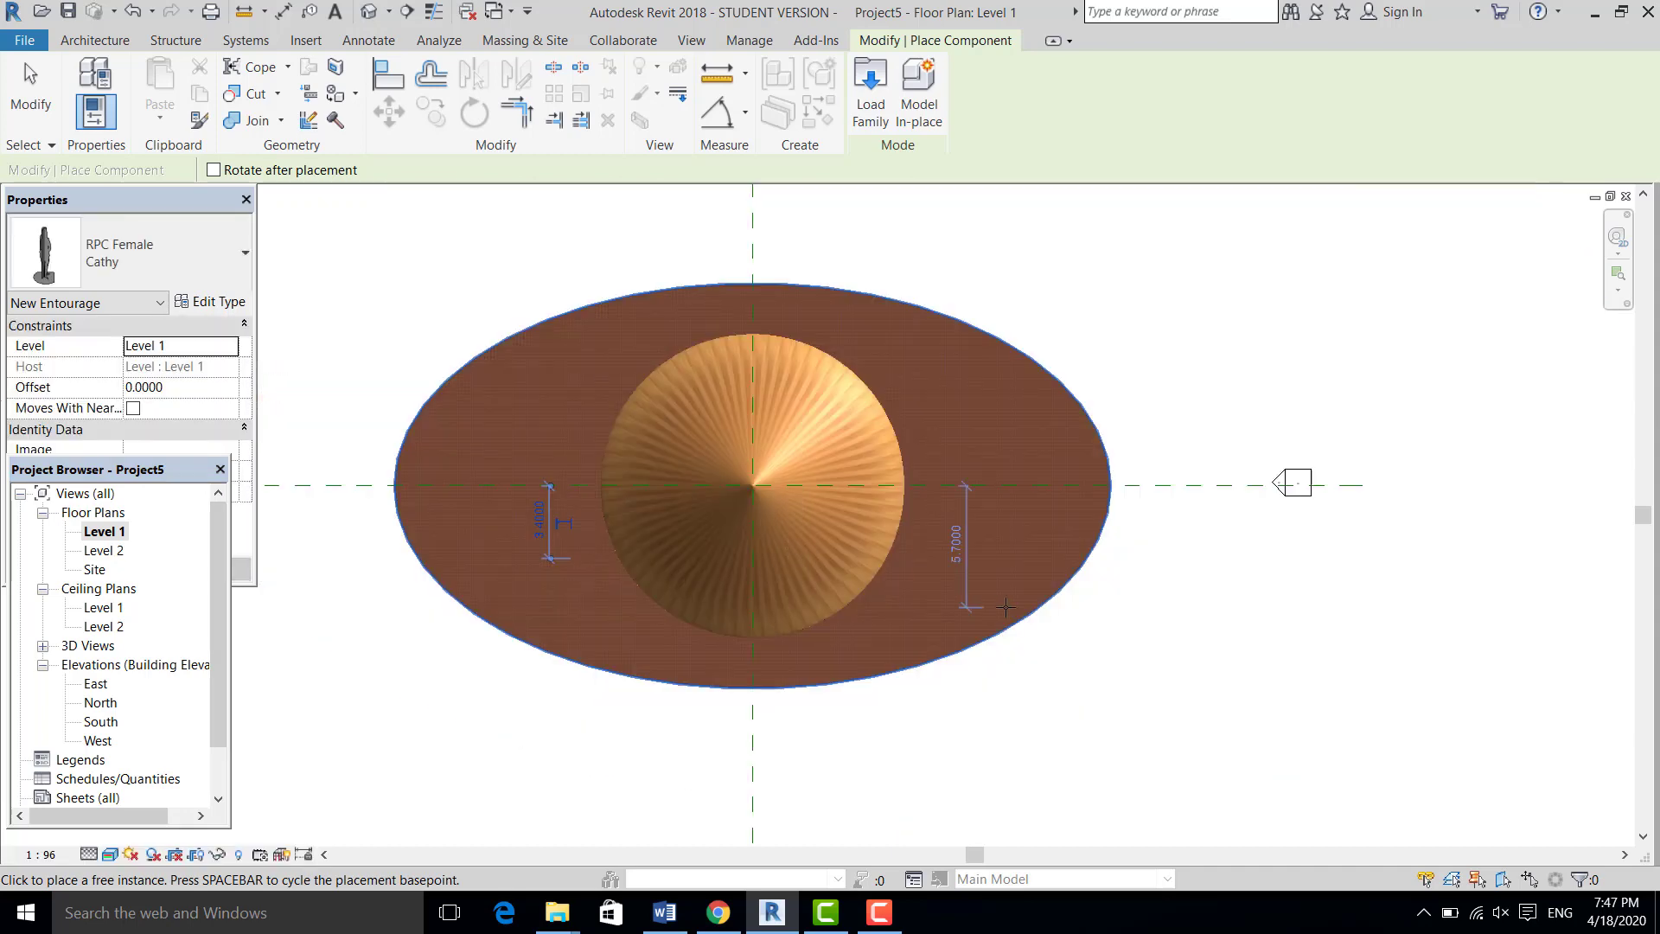
Place an RPC Female component of type Cynthia near the southeast edge of the circular roof on Level 1
left_click(235, 262)
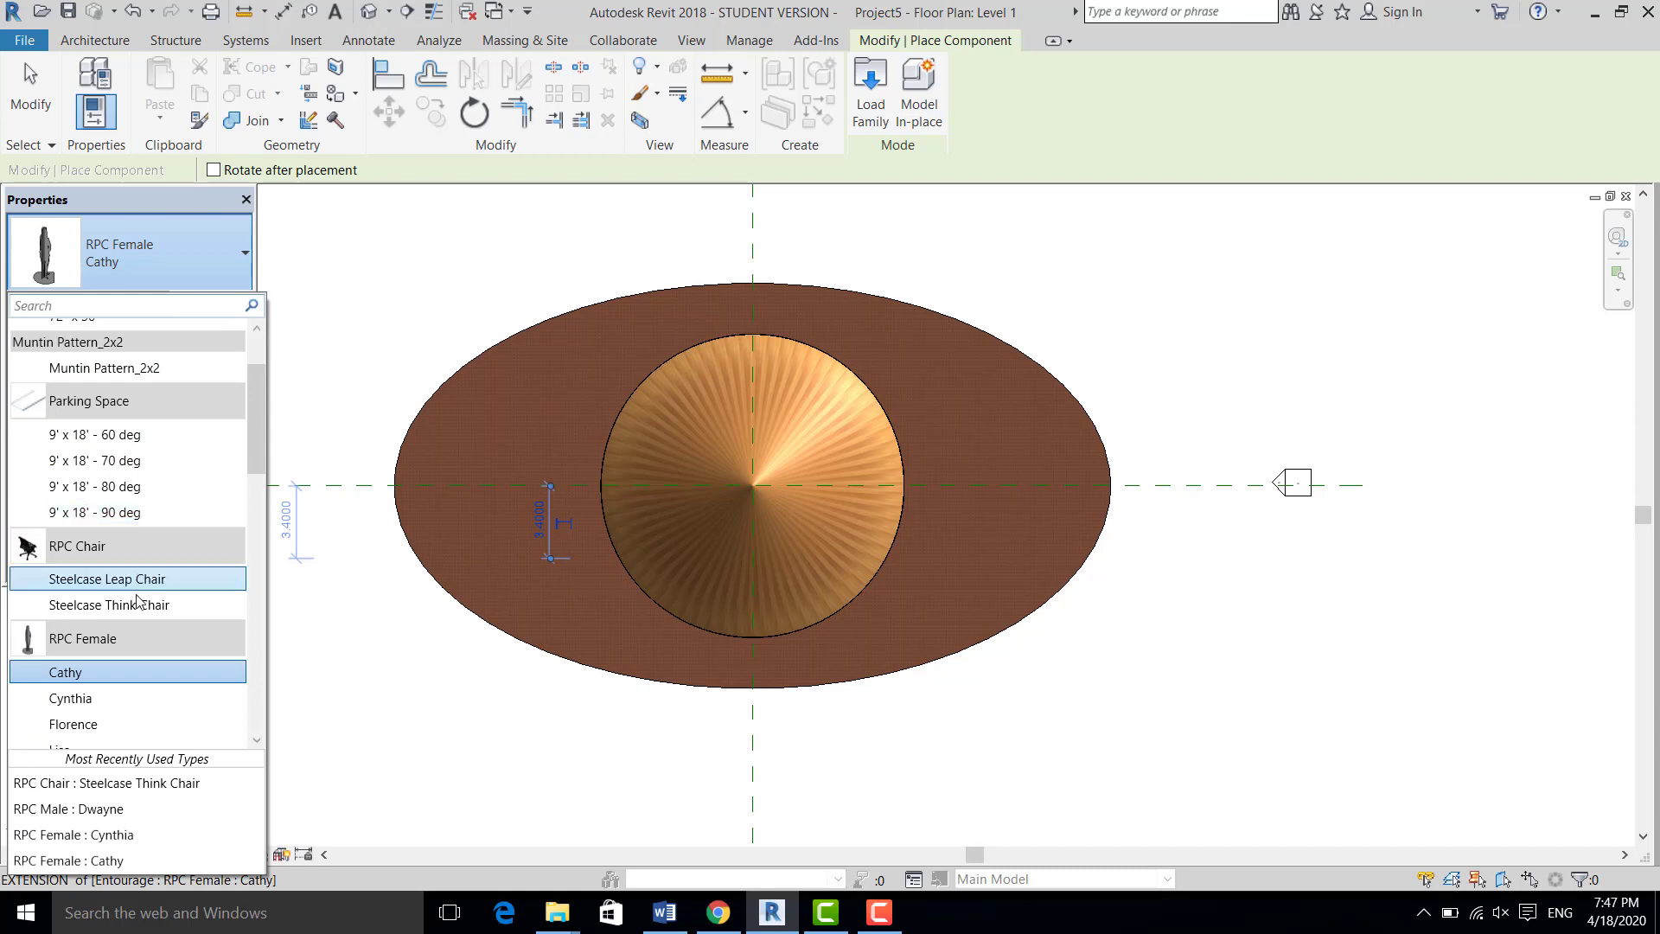
scroll(137, 605, "down", 1)
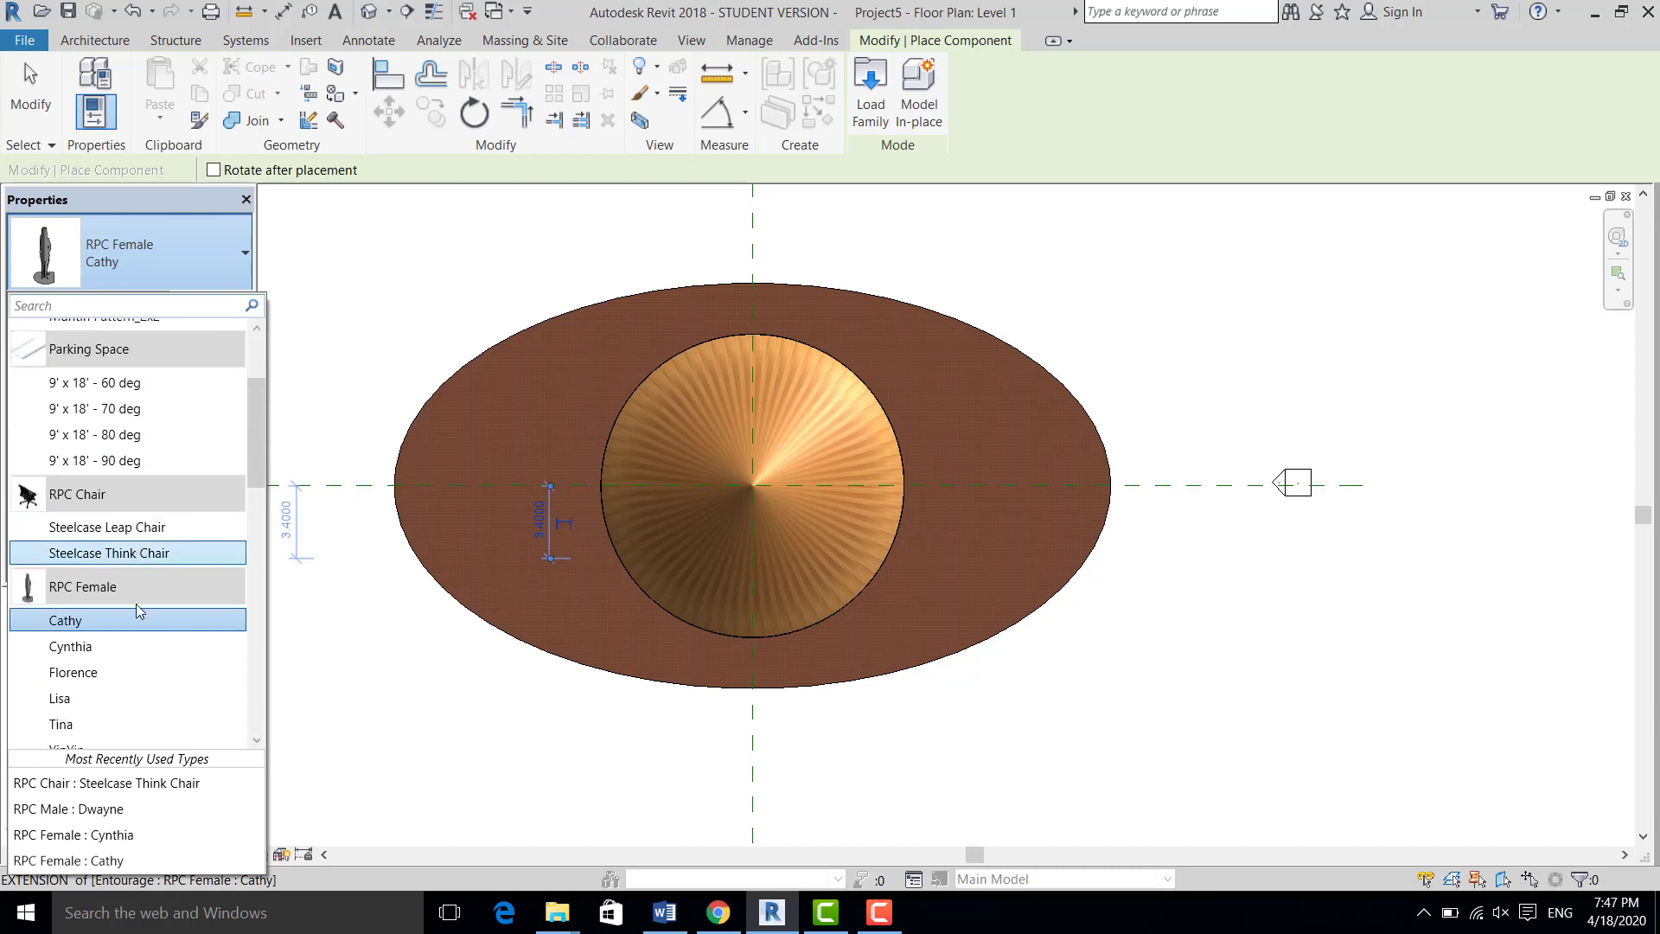
left_click(110, 647)
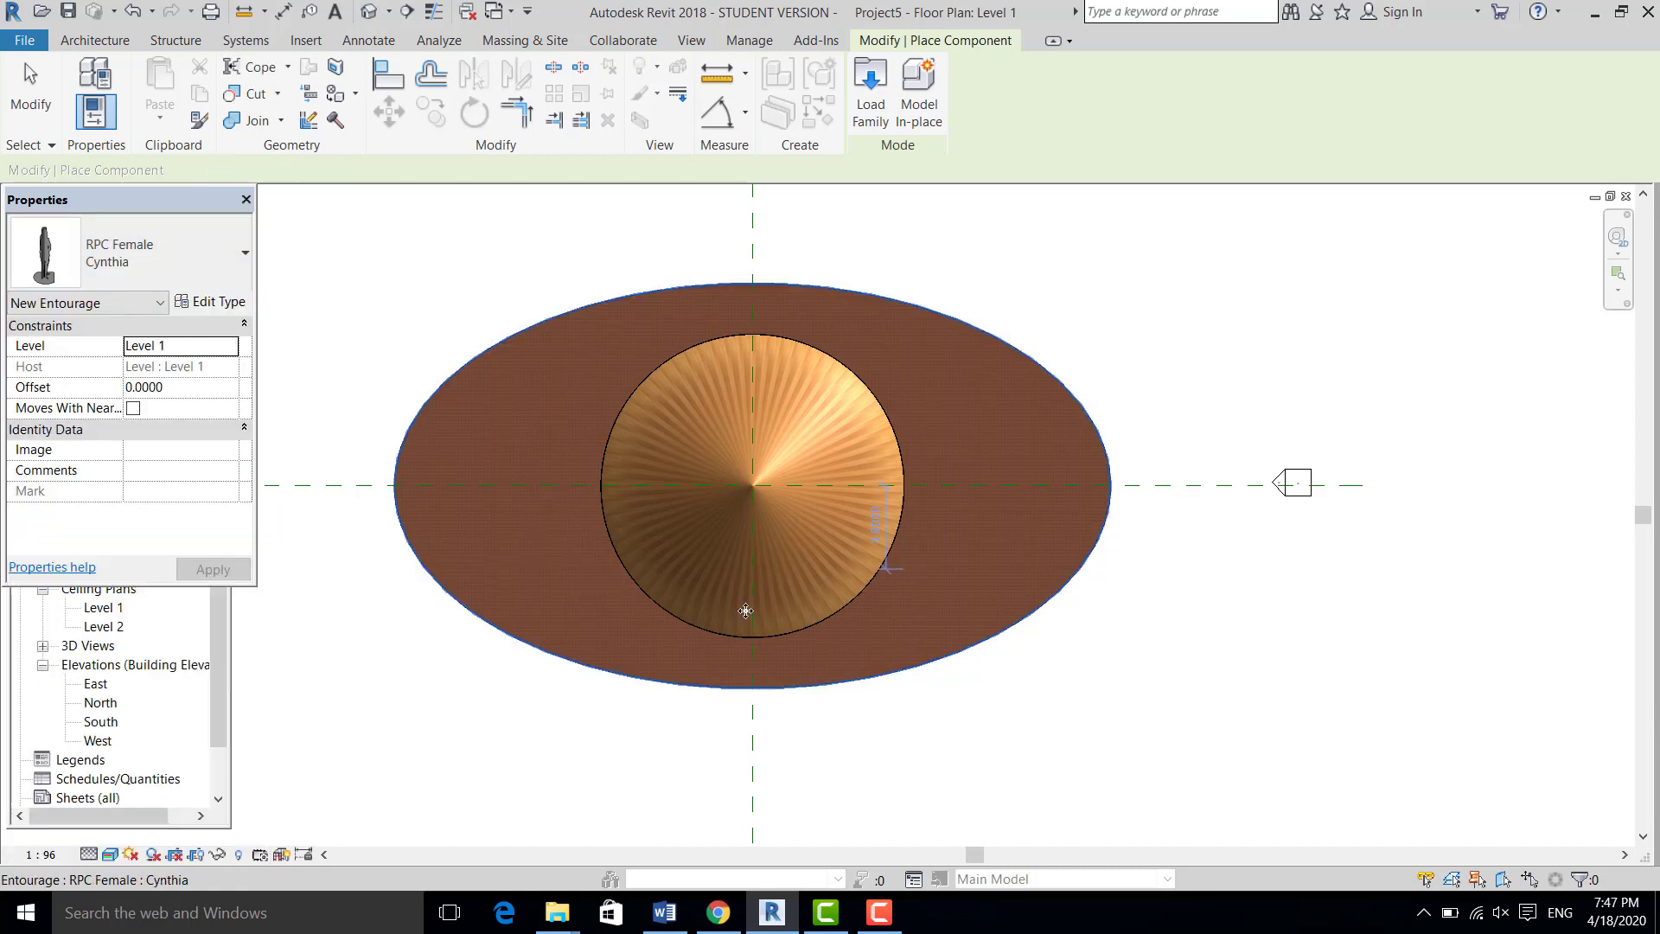
left_click(192, 519)
Place an RPC Female component of type Florence on the floor just south of the circular roof, near the vertical centreline
left_click(148, 283)
left_click(200, 256)
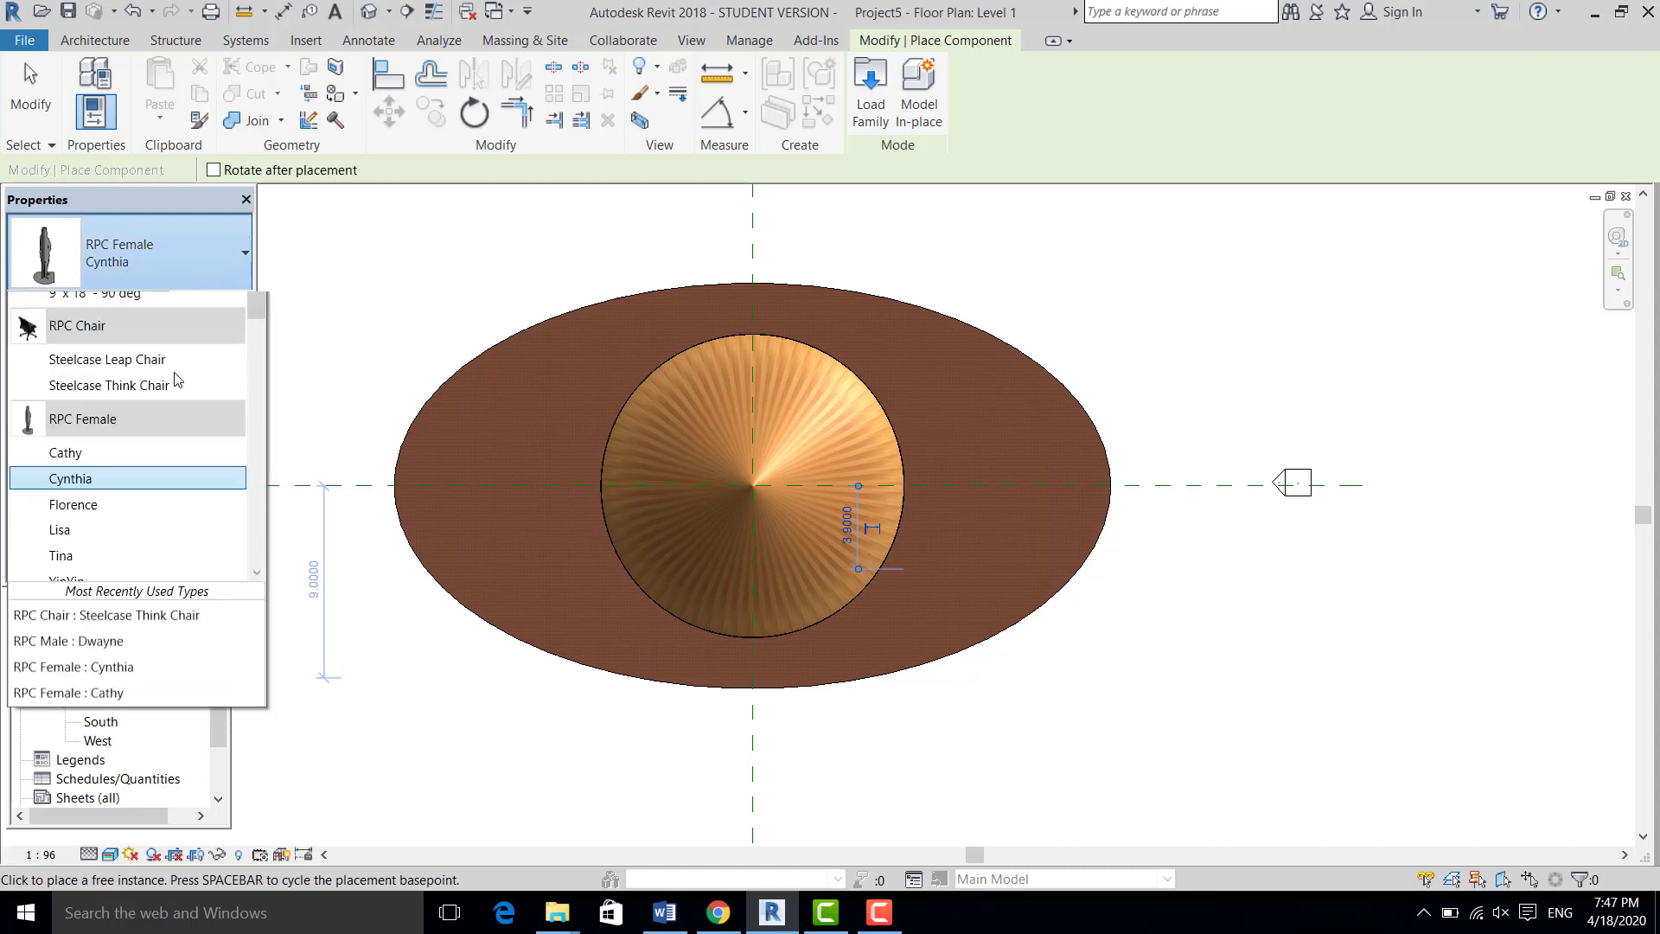
left_click(164, 671)
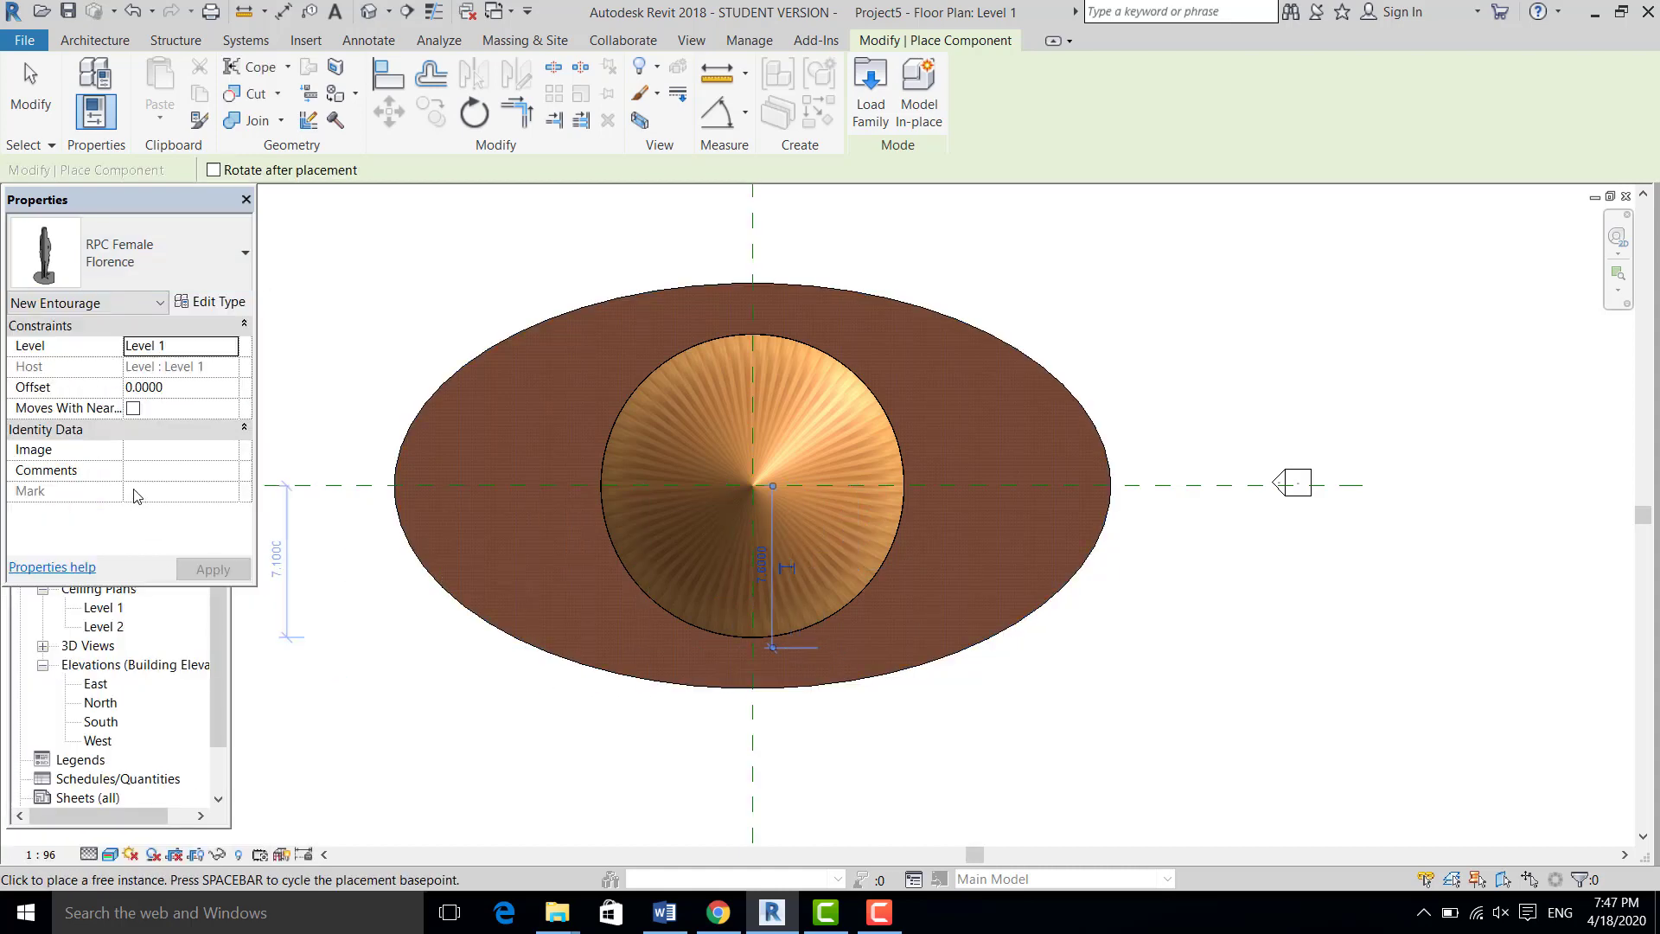
left_click(125, 666)
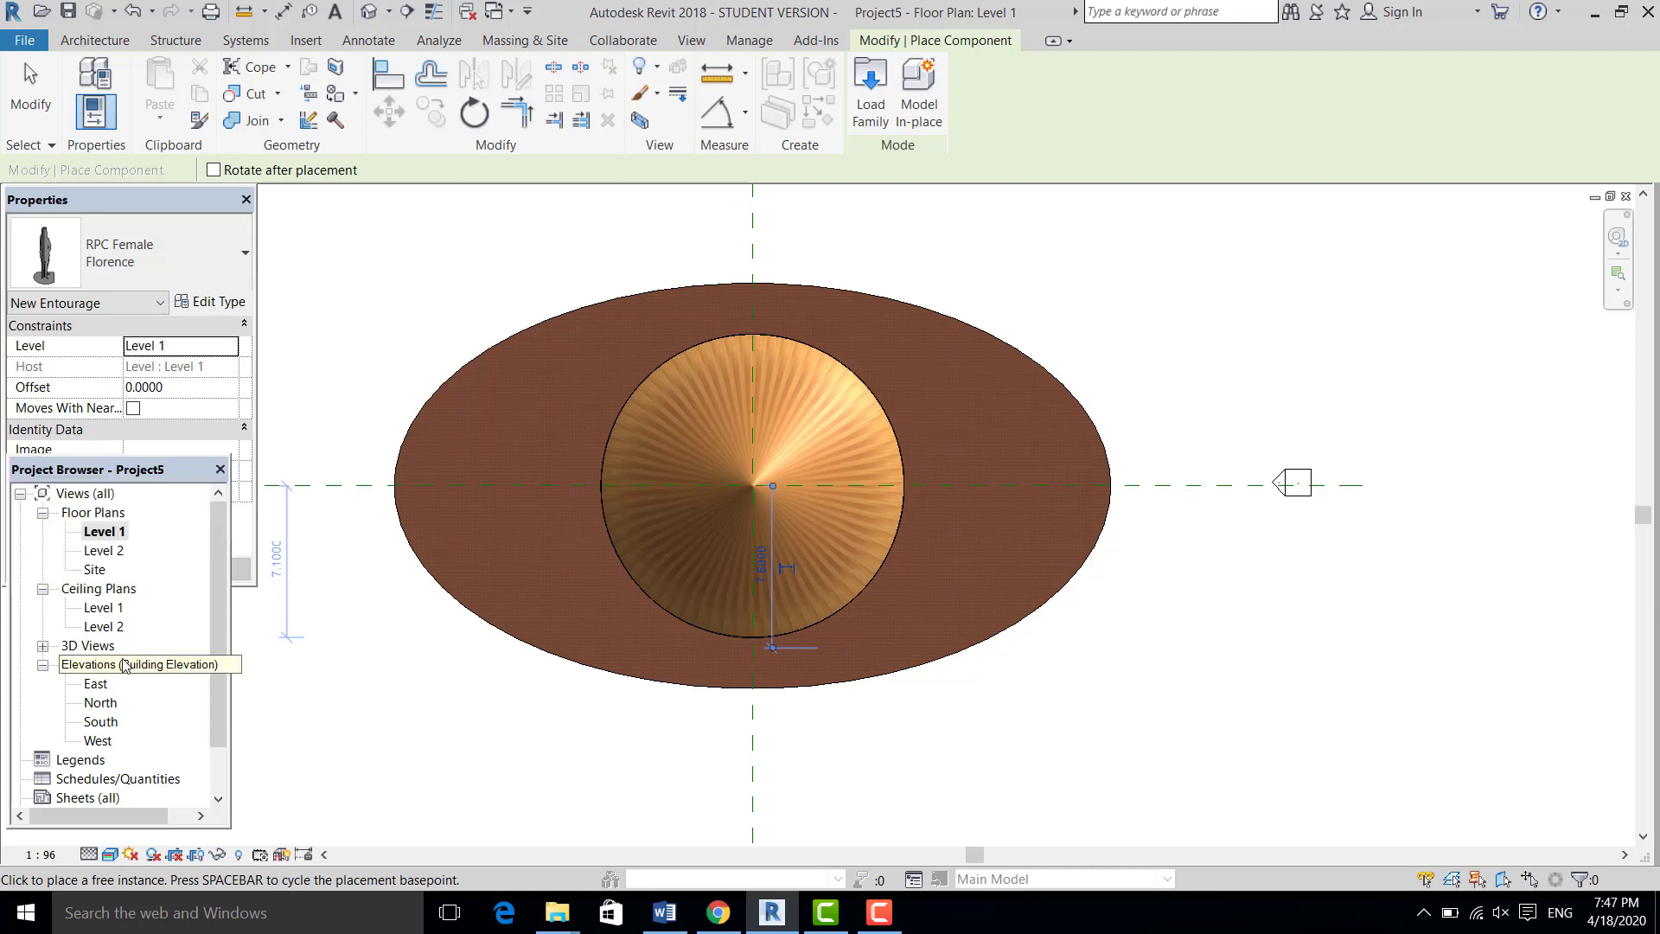
Open the default 3D view and inspect the placed figures around the column from the front
left_click(368, 11)
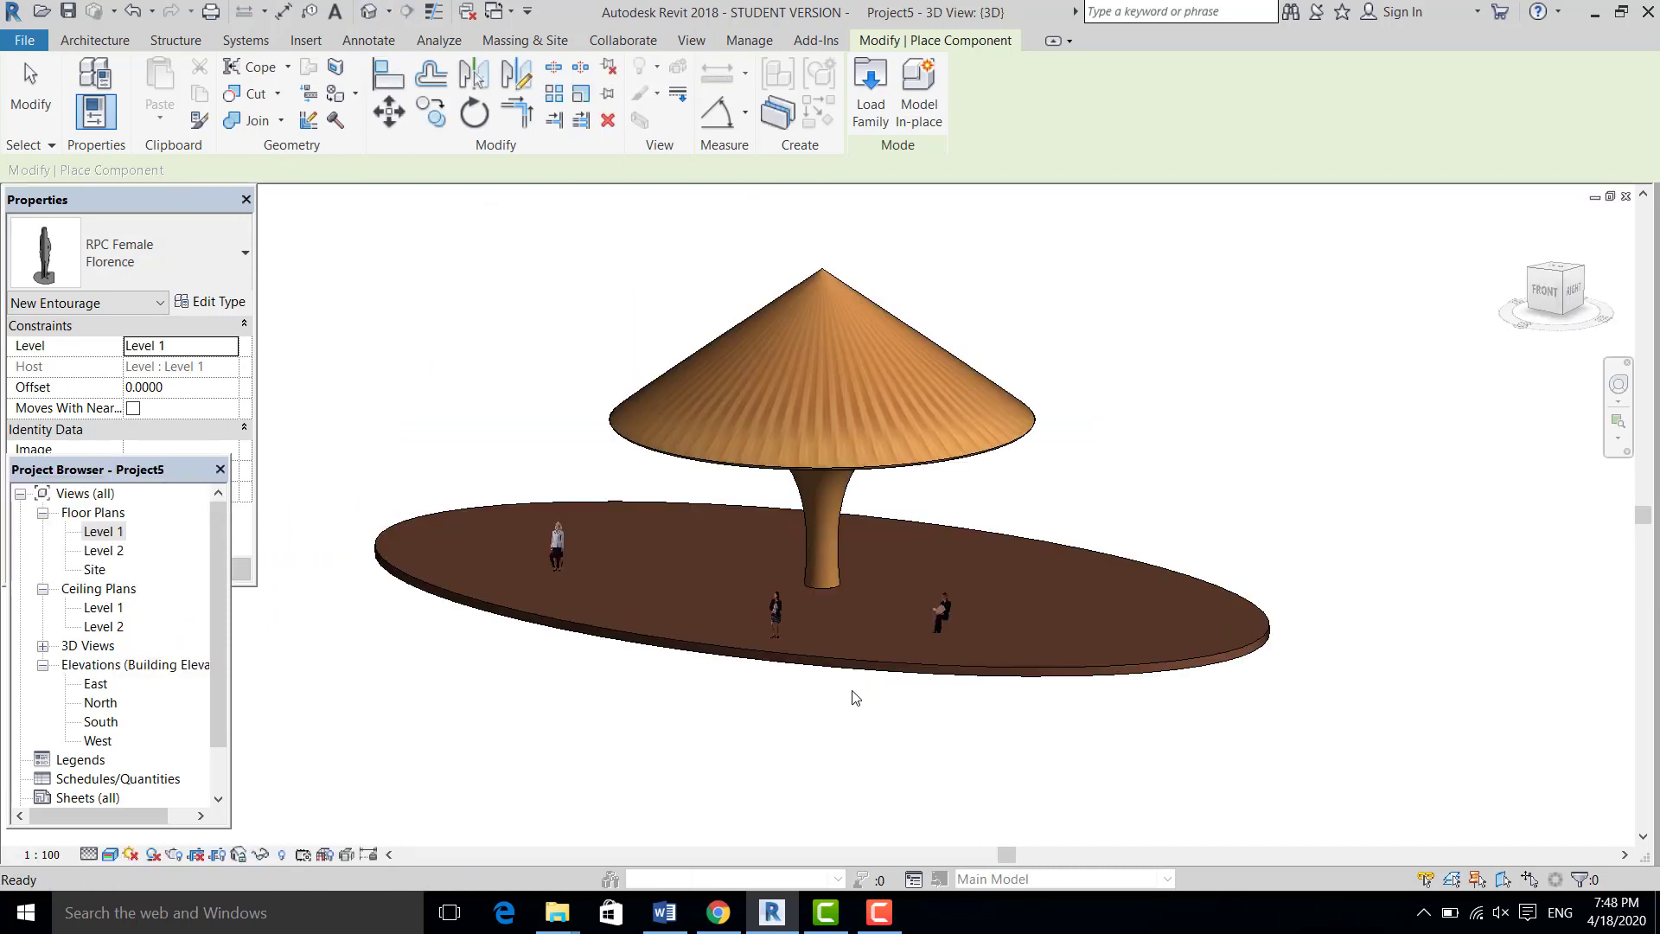
middle_click_drag(851, 719, 968, 675, "shift")
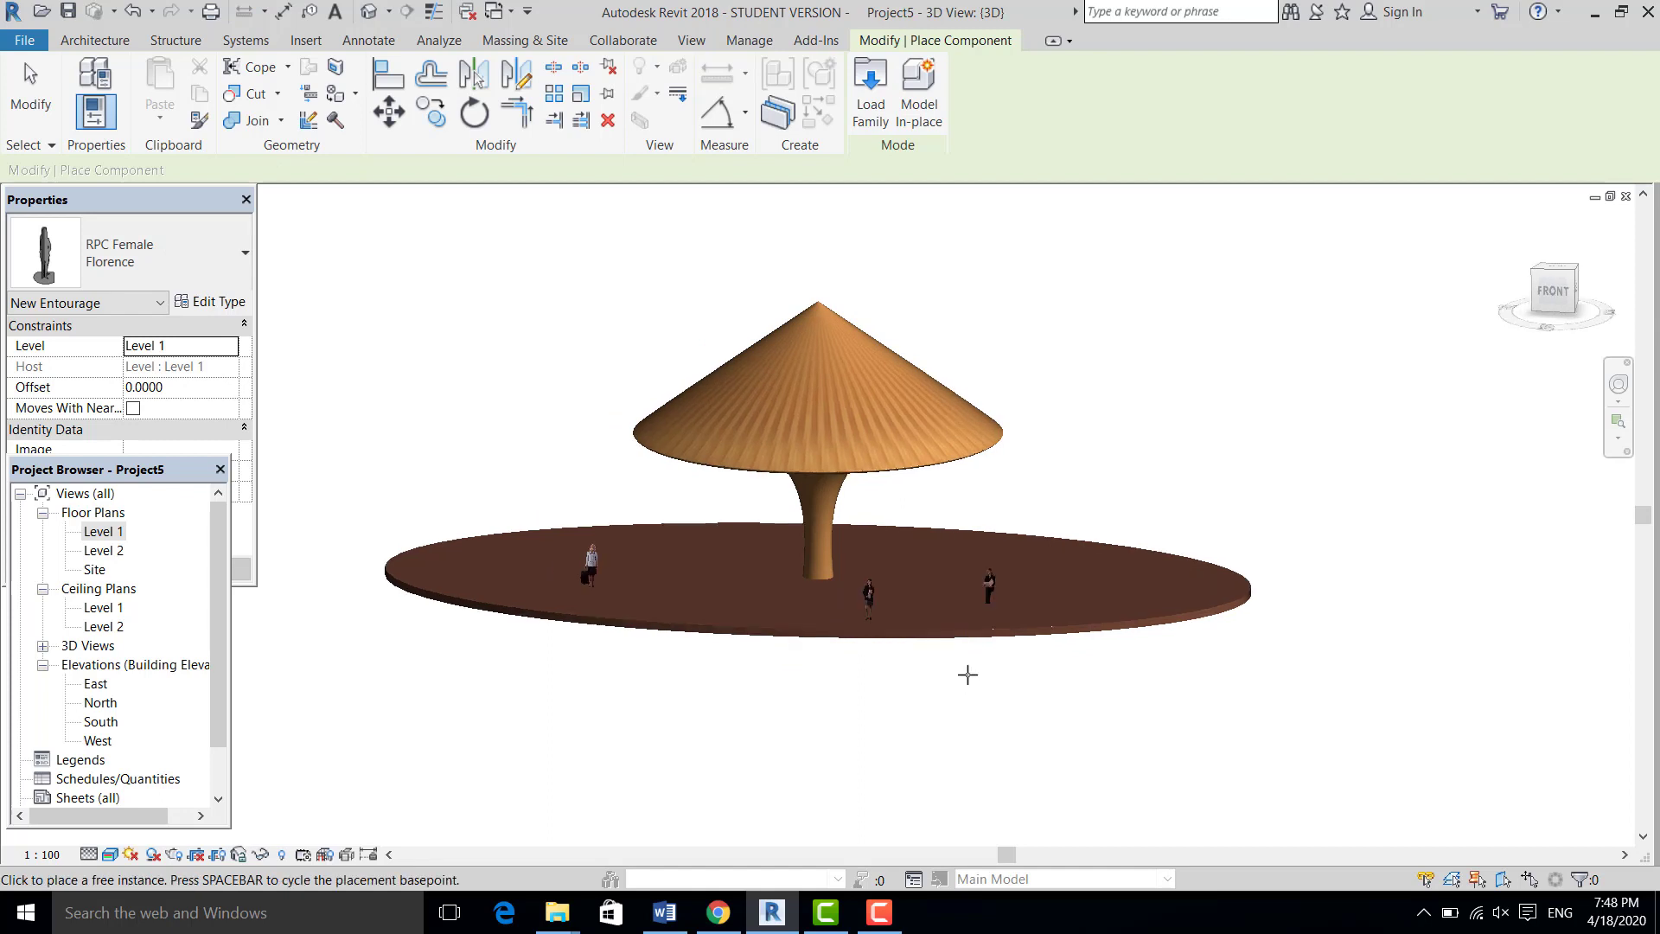
scroll(982, 655, "up", 3)
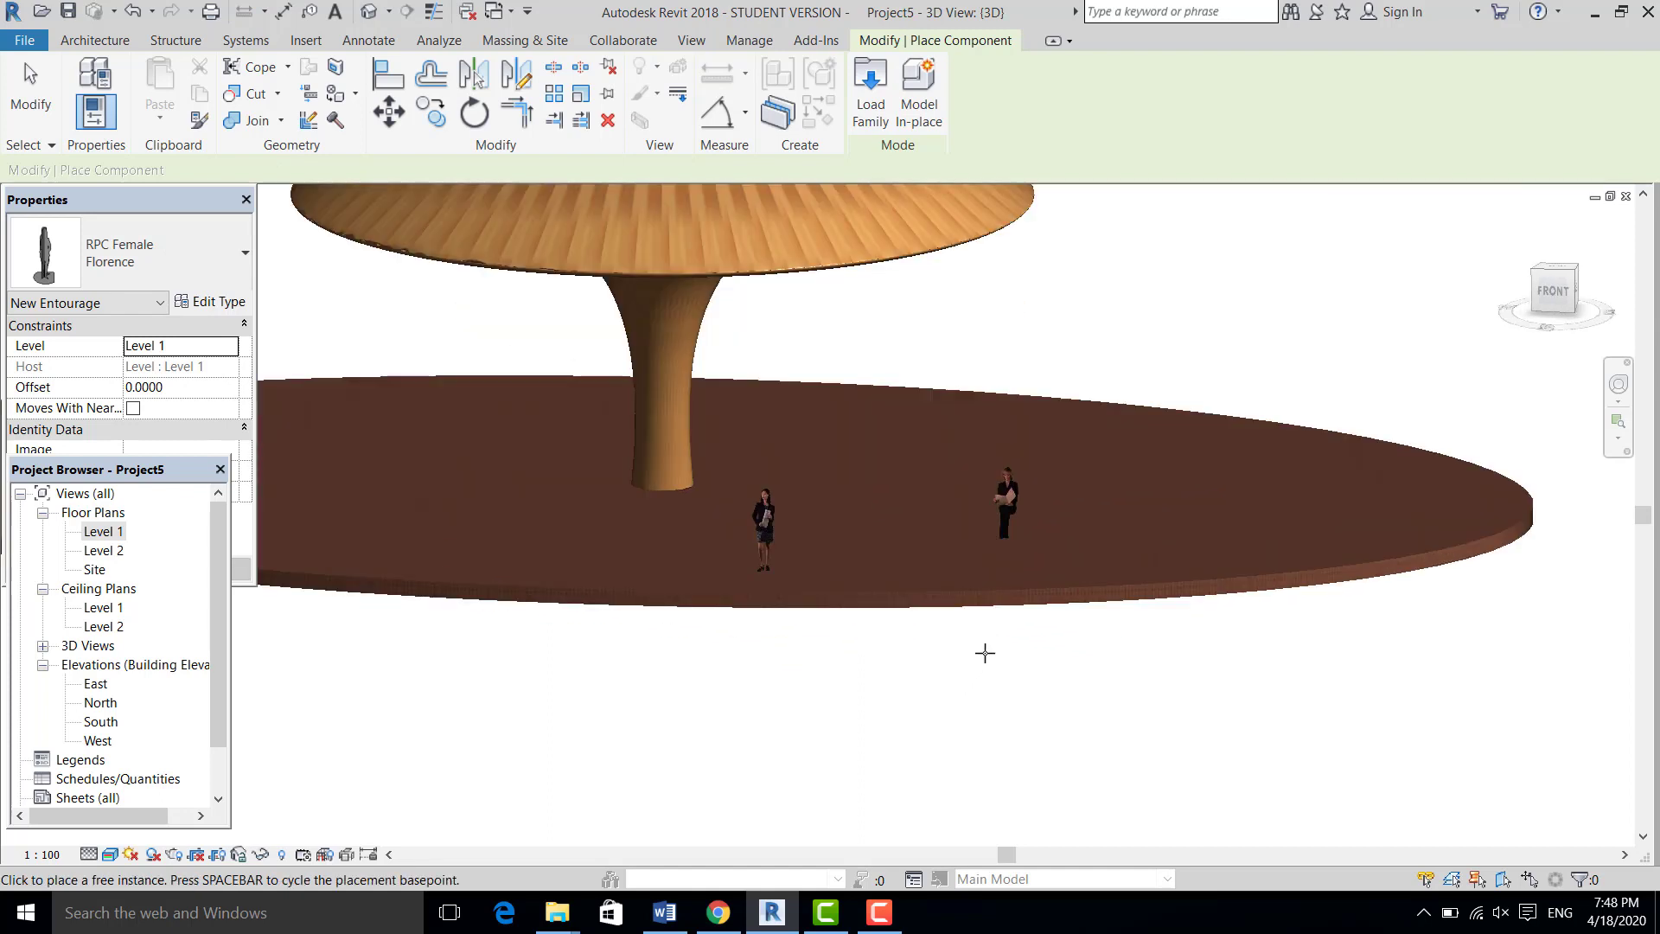
scroll(985, 653, "down", 1)
scroll(985, 653, "down", 1)
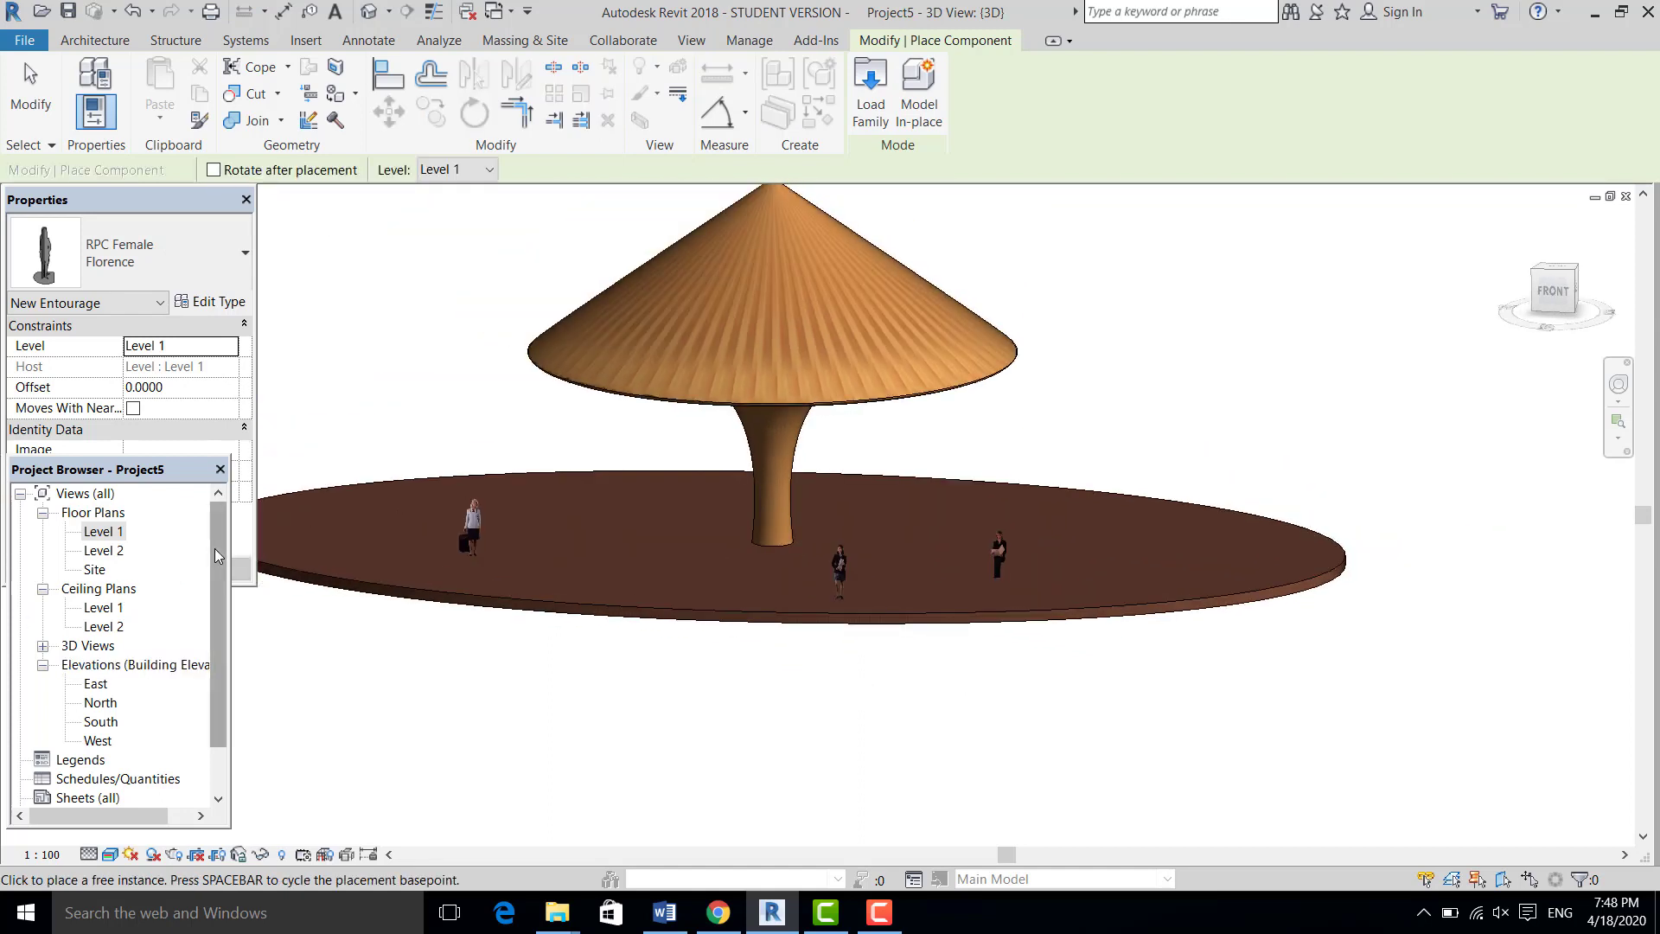
Create a perspective camera view from the Level 1 plan, with the eye southeast of the floor and the target northwest beyond the roof
left_click(104, 531)
double_click(104, 533)
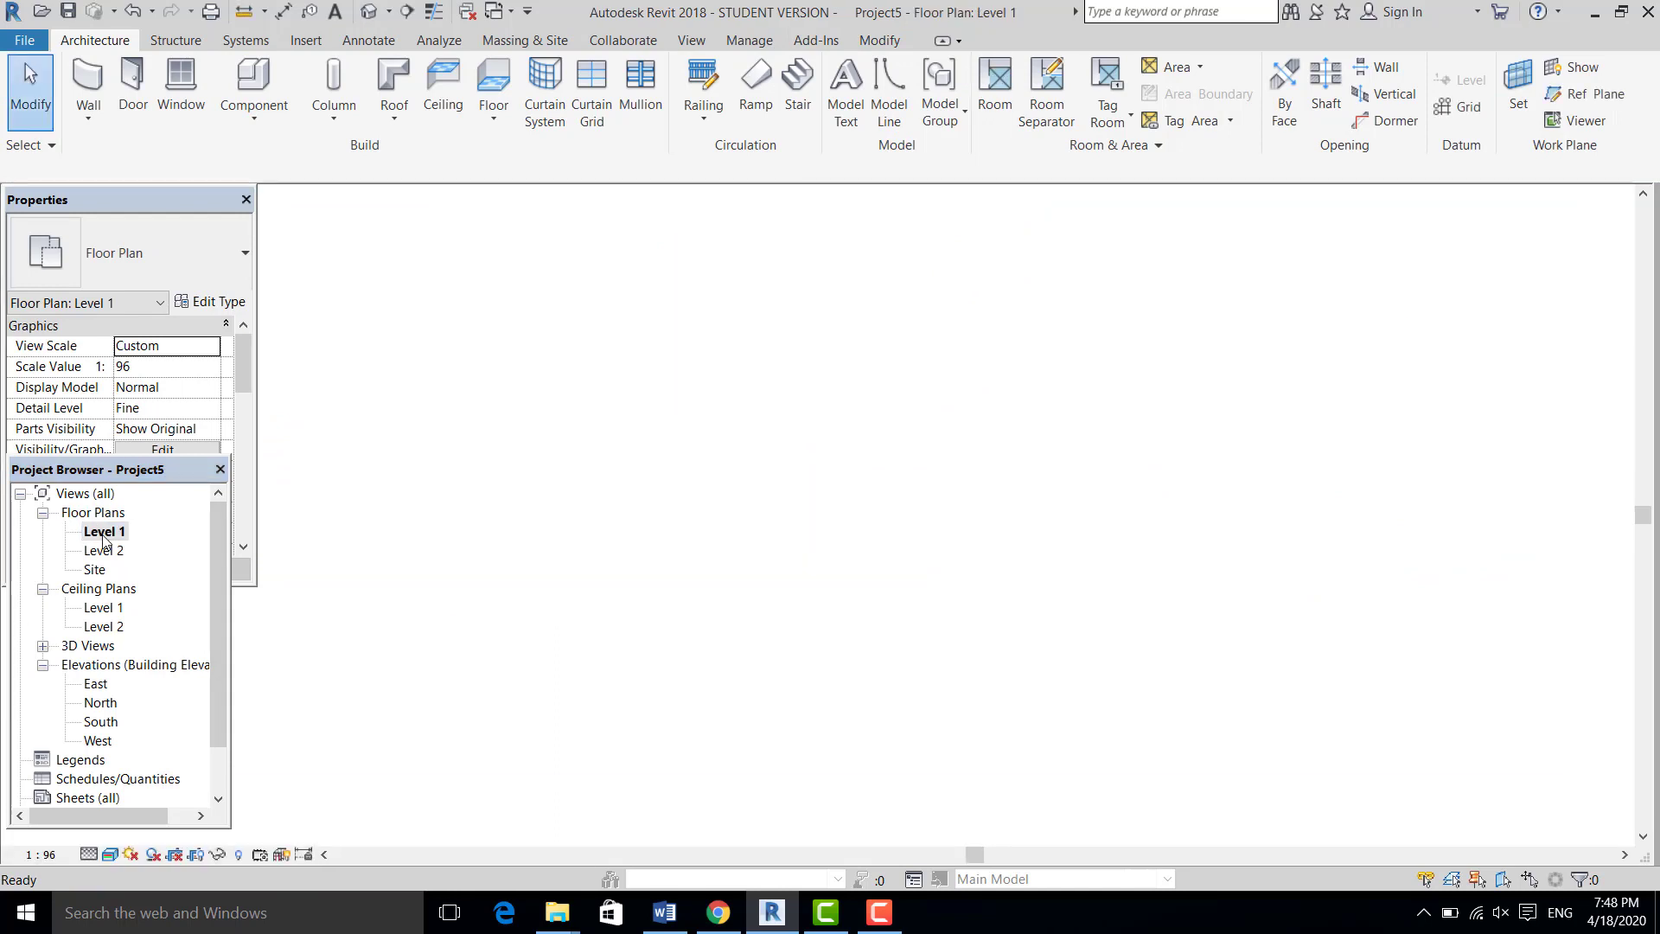
scroll(727, 590, "down", 3)
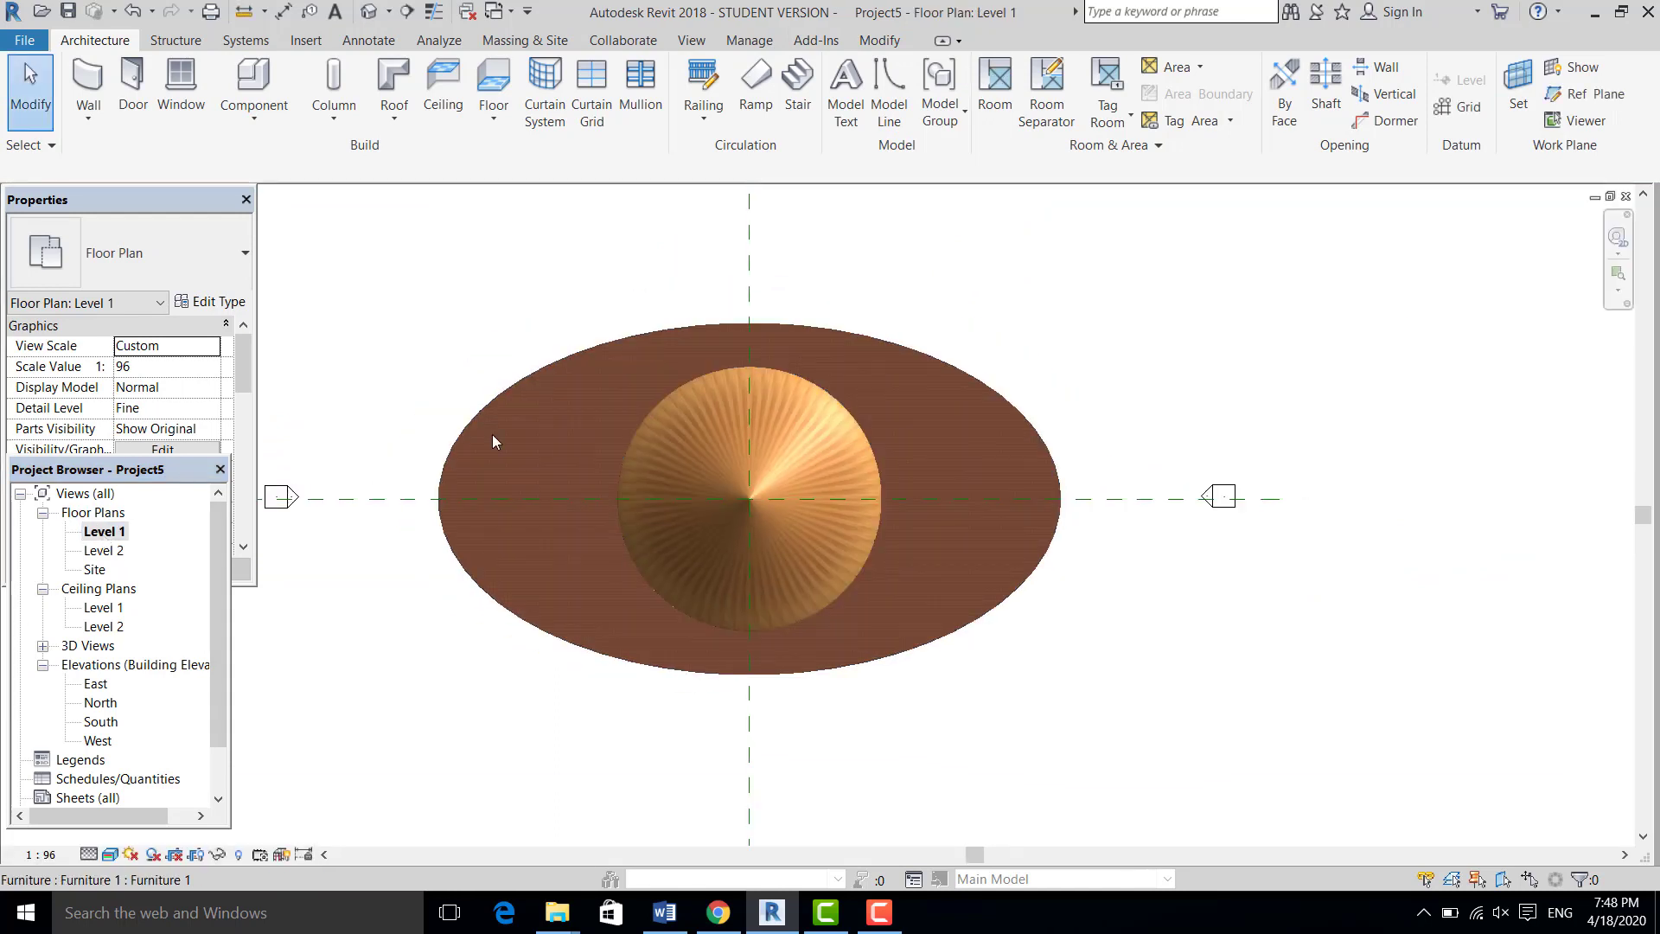
left_click(390, 12)
left_click(406, 60)
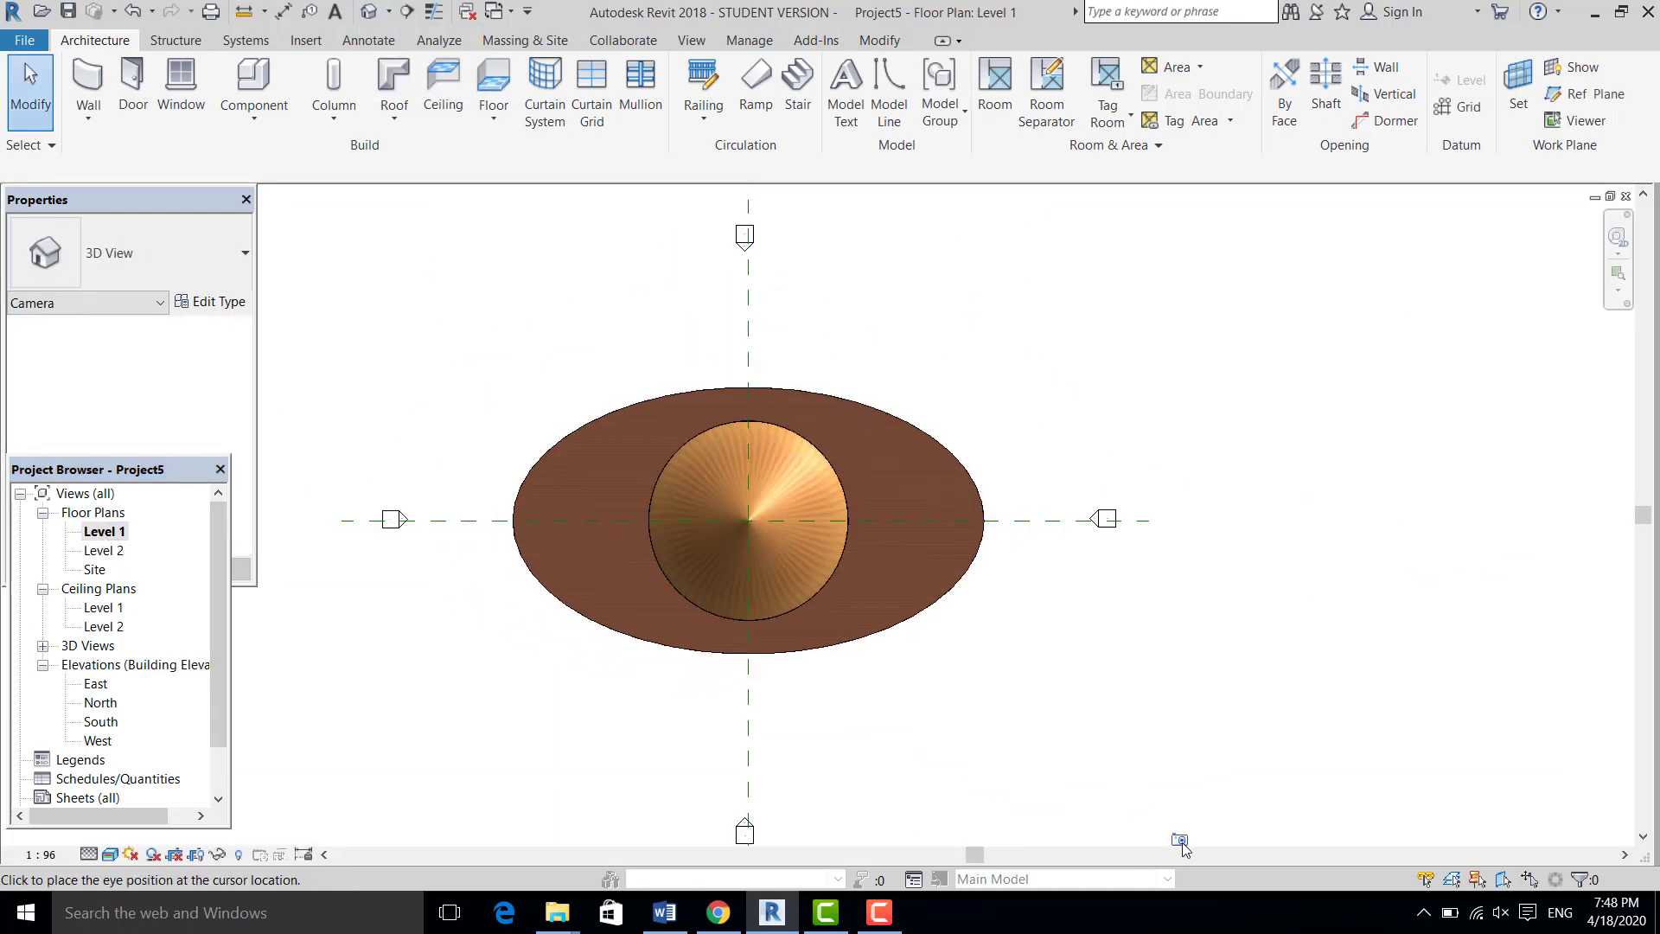
left_click(1166, 769)
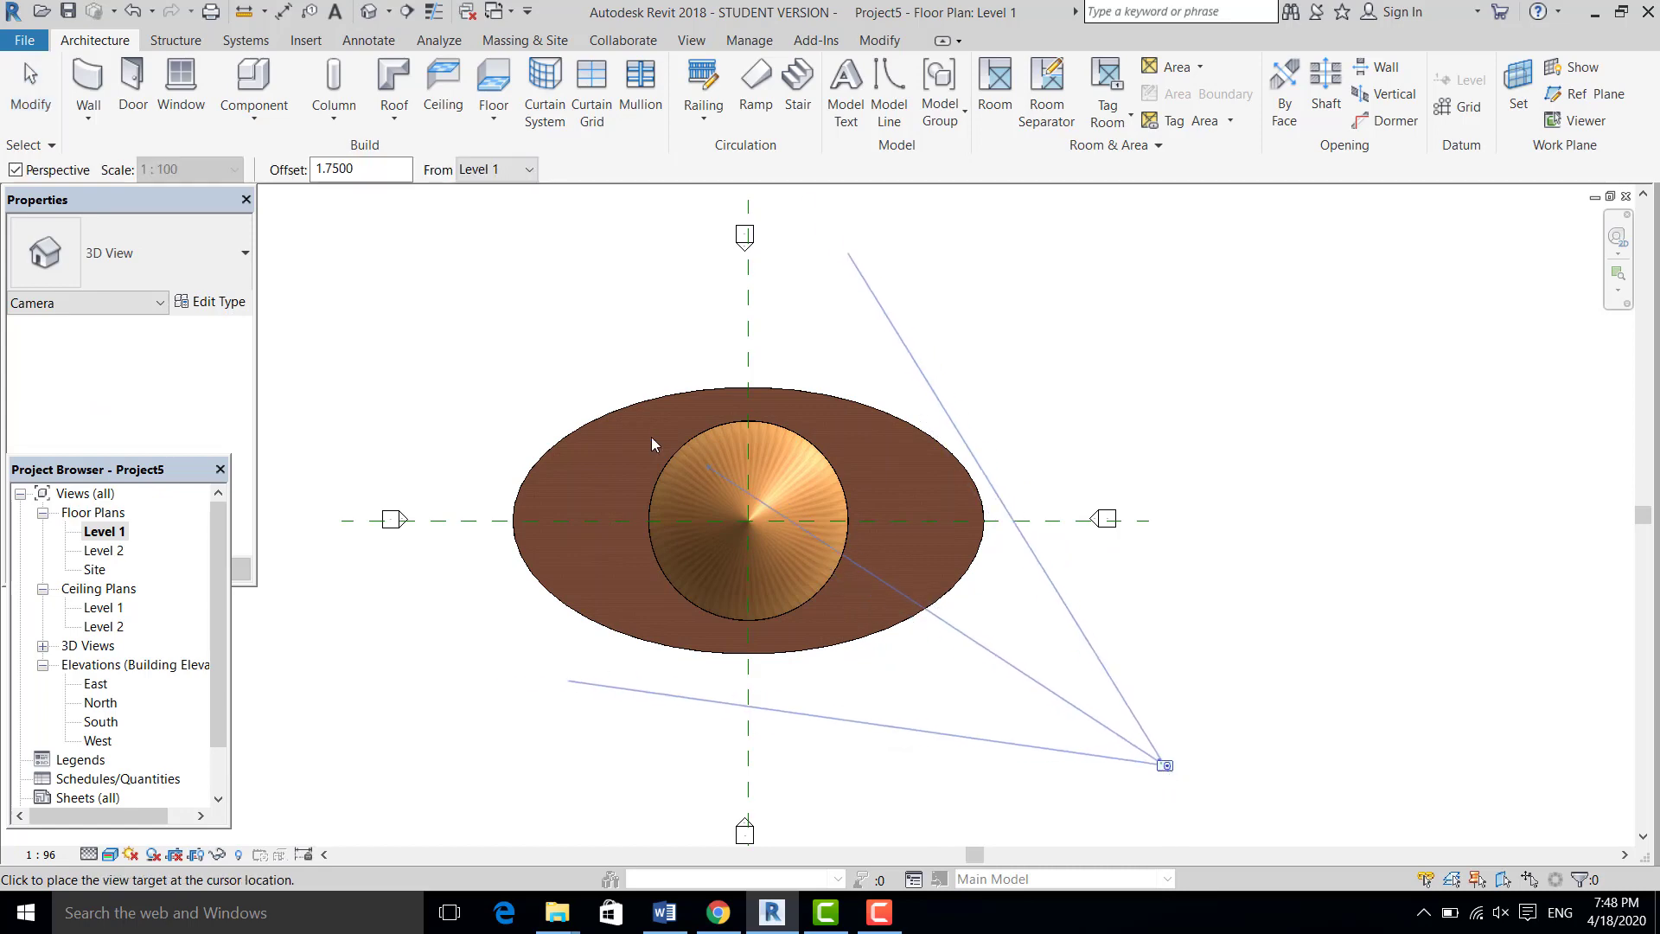
left_click(586, 367)
Render the camera view at Best quality with the background style Sky: Very Few Clouds
left_click(174, 855)
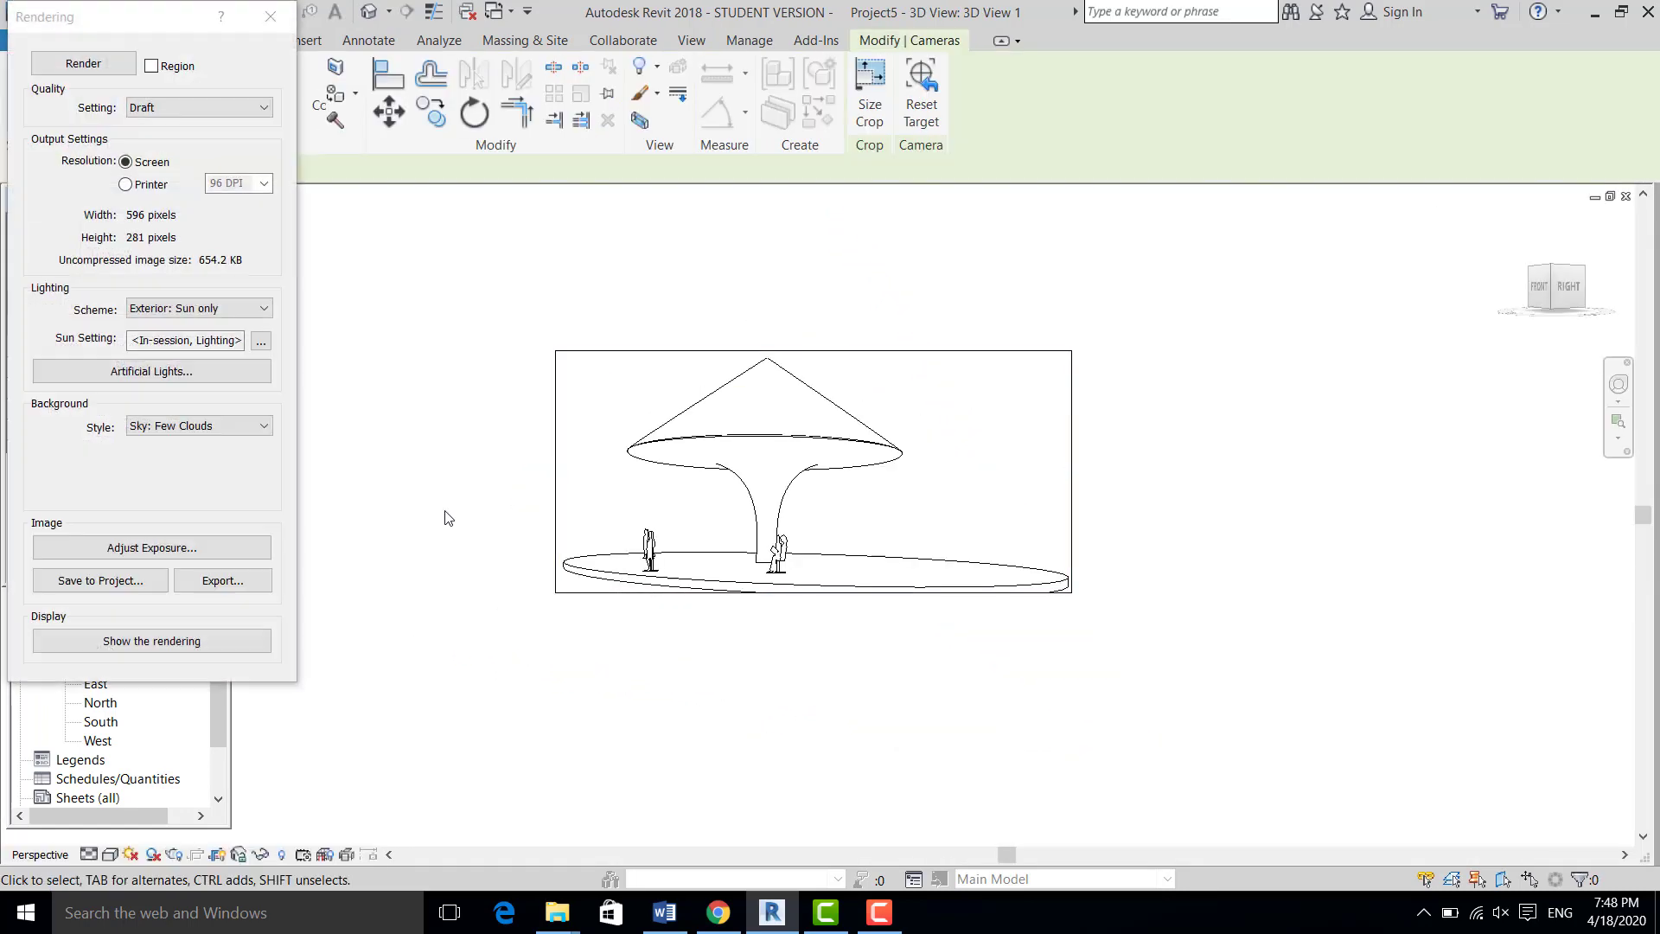
left_click(183, 109)
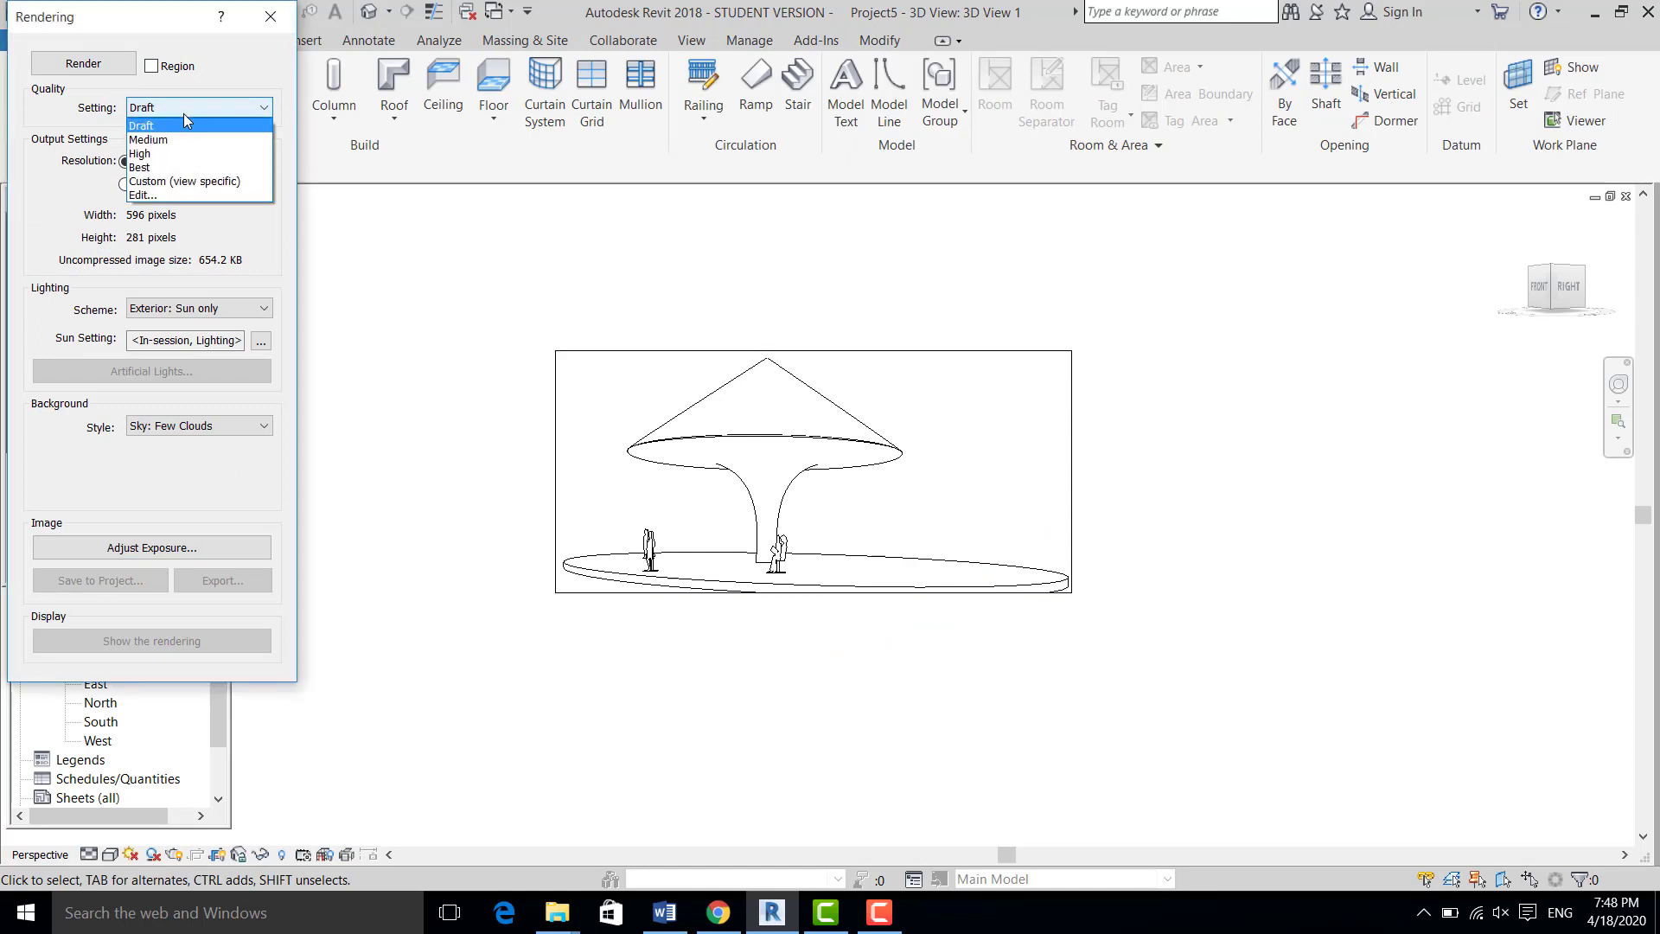
left_click(173, 167)
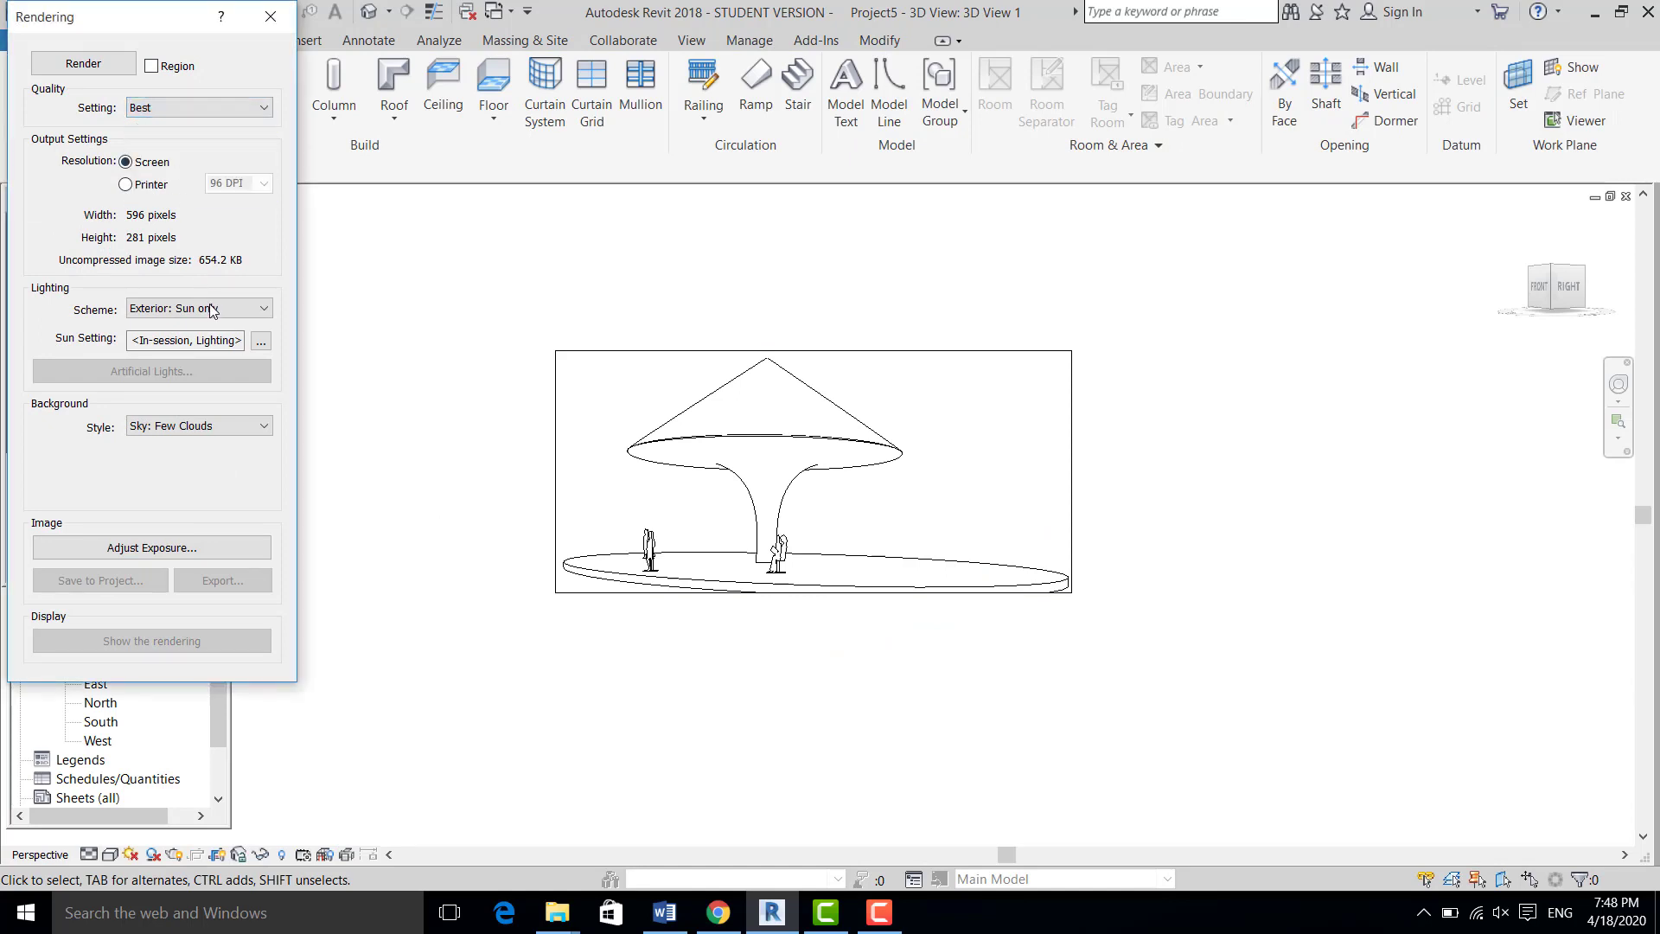
left_click(214, 426)
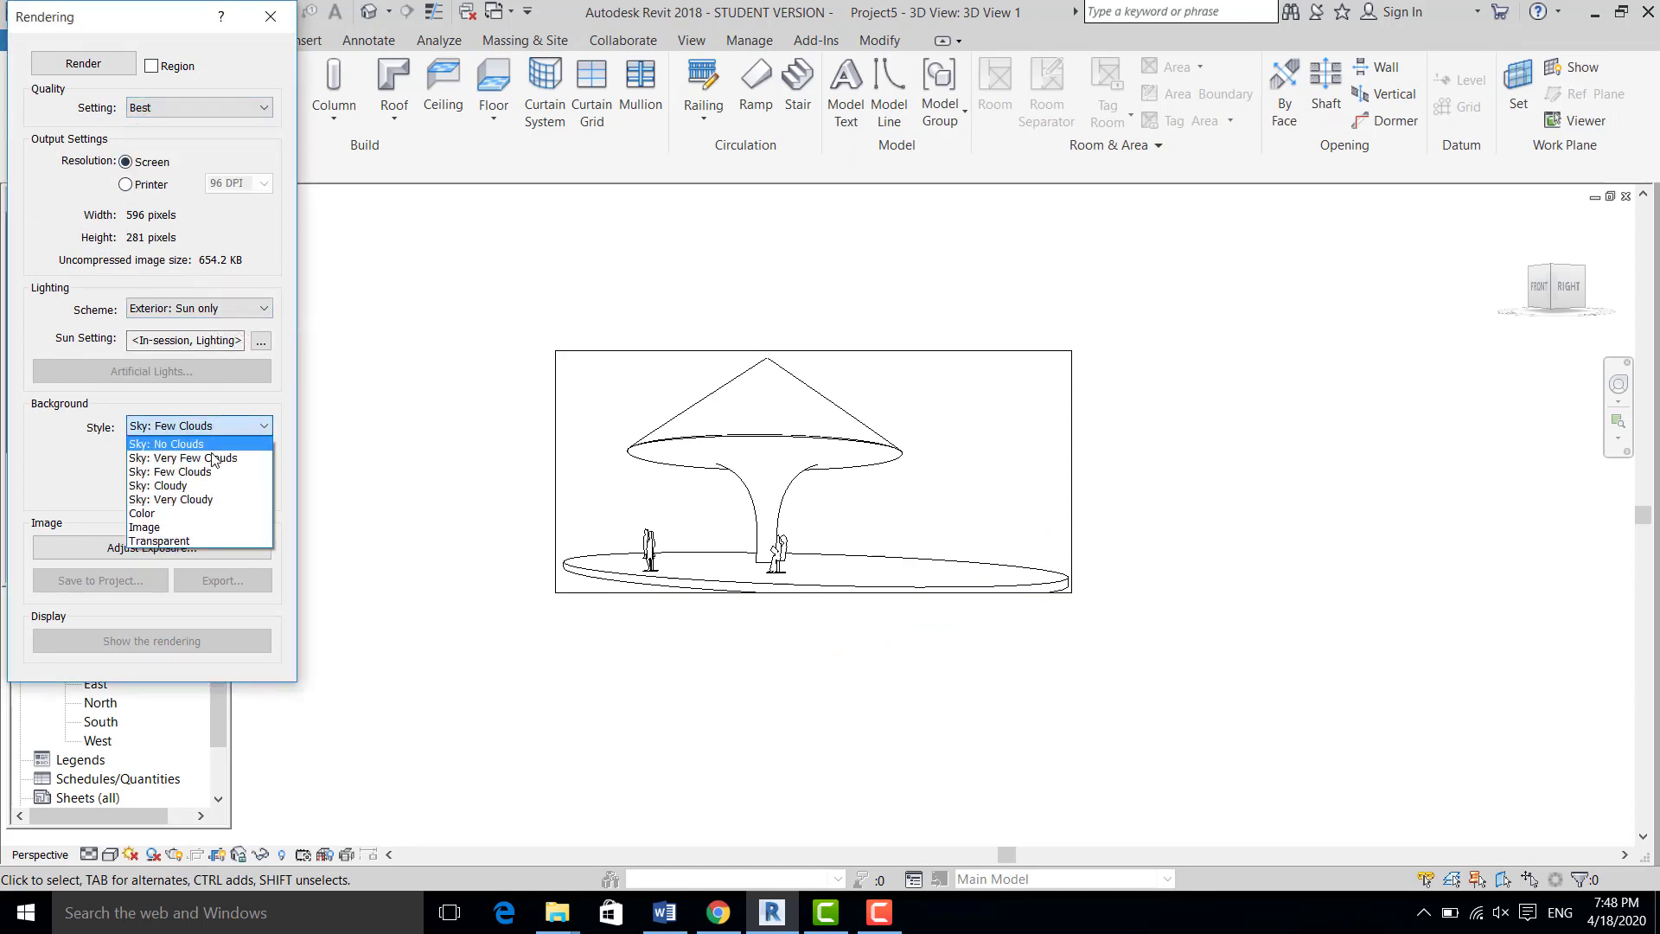
left_click(214, 453)
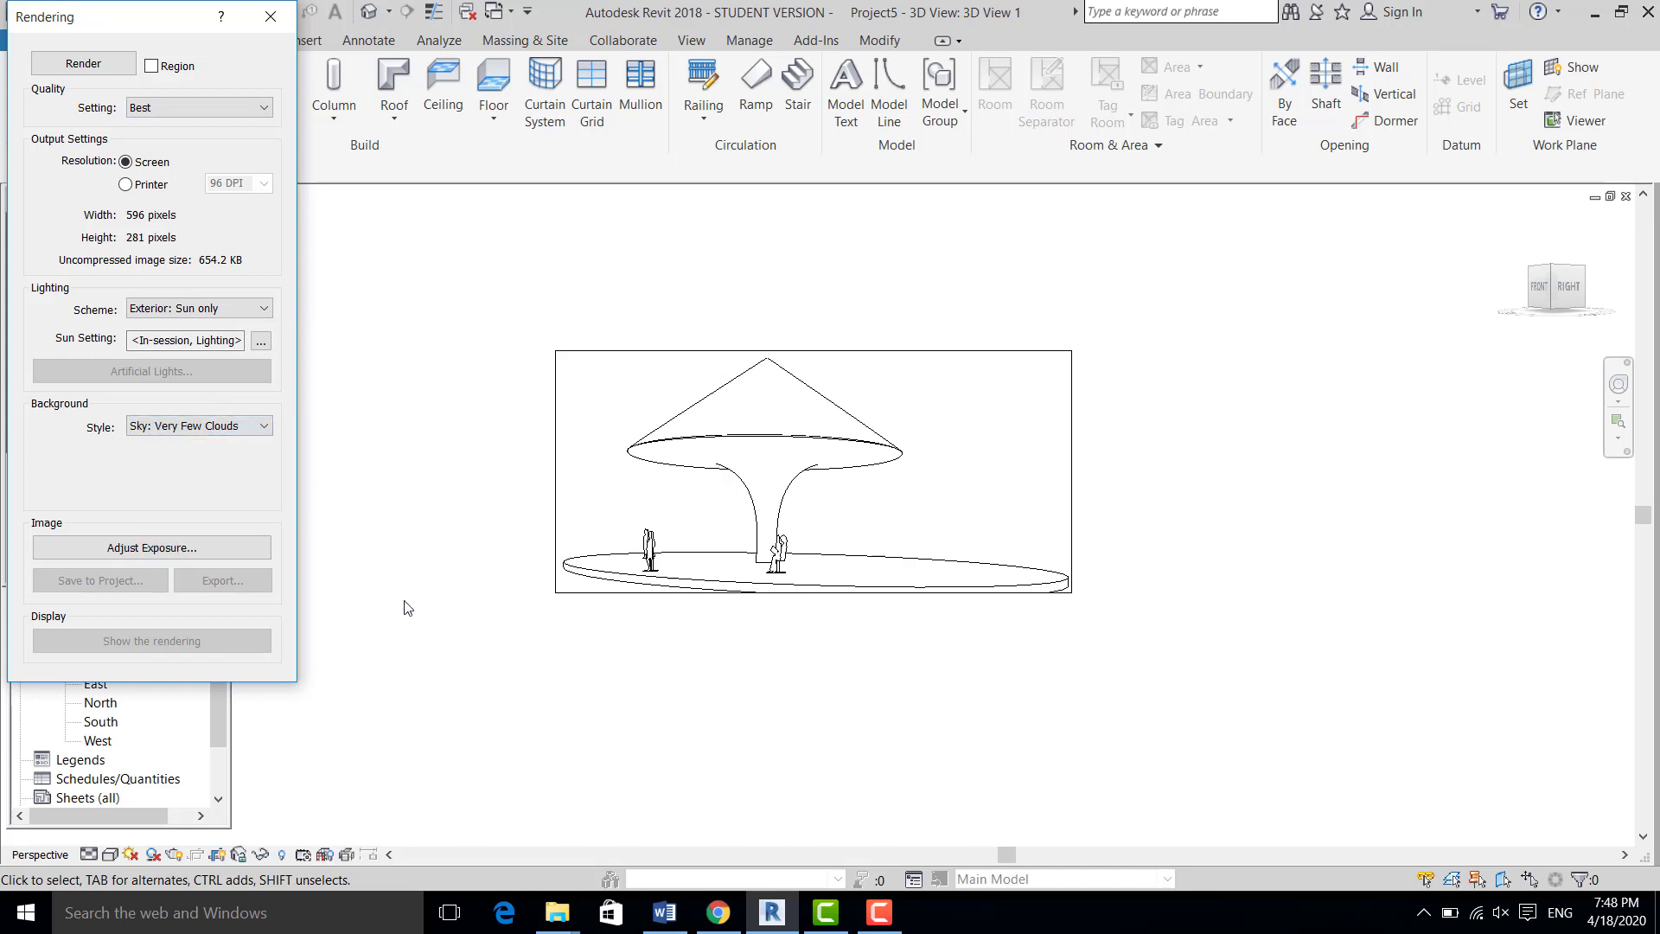
left_click(83, 66)
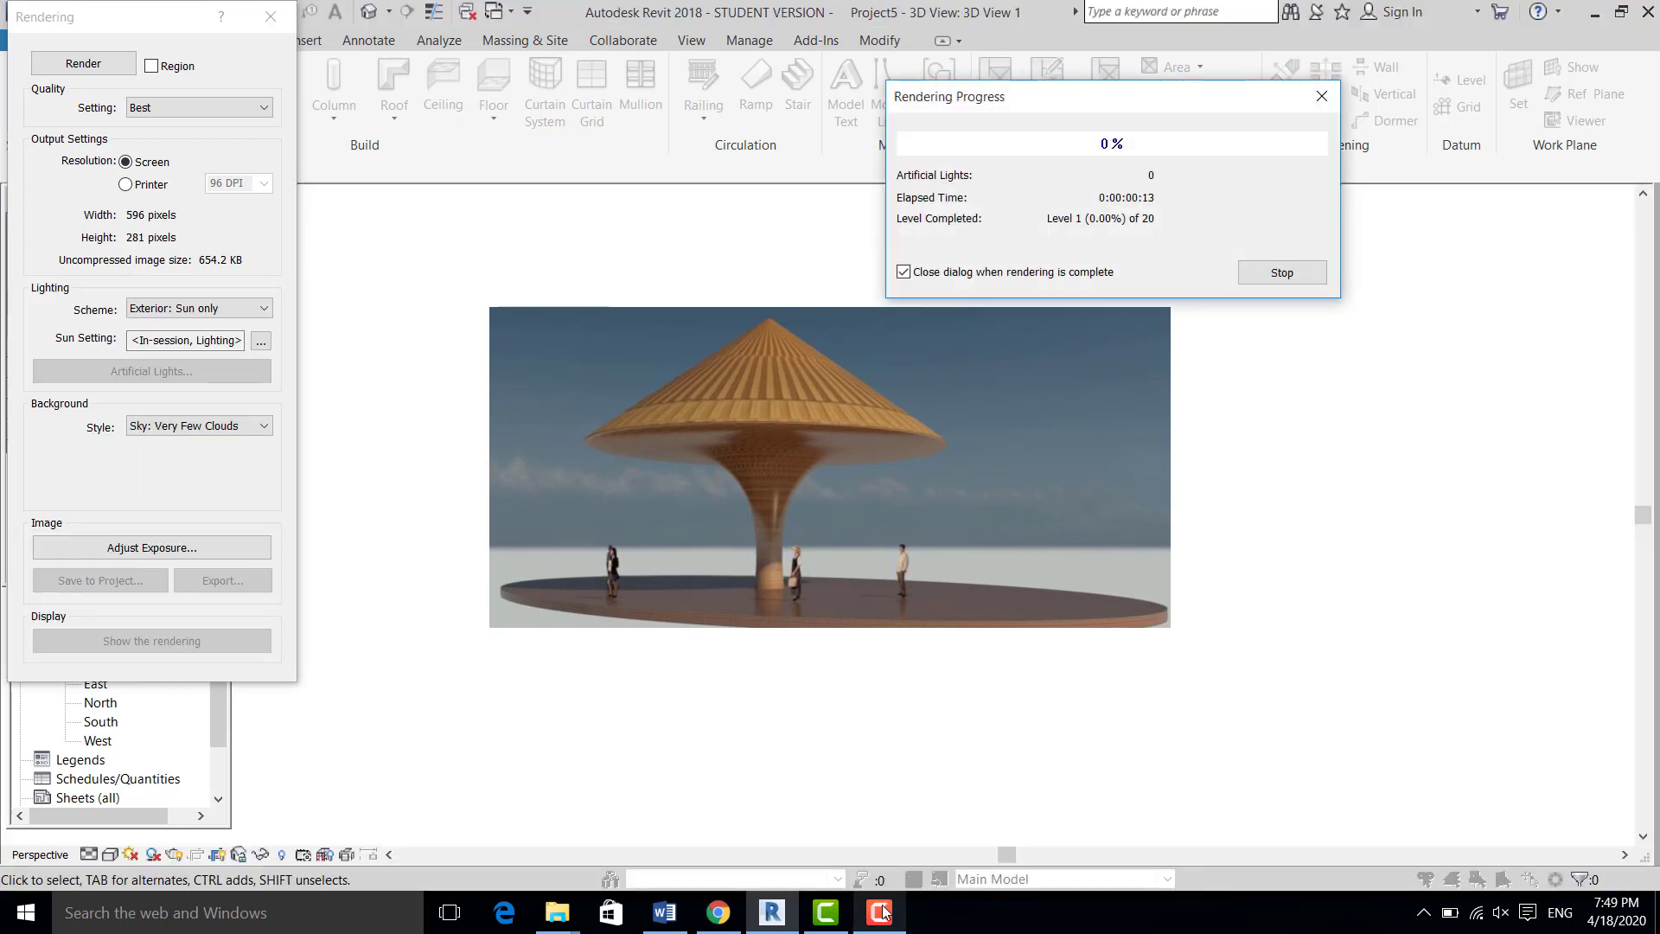
mouse_move(882, 904)
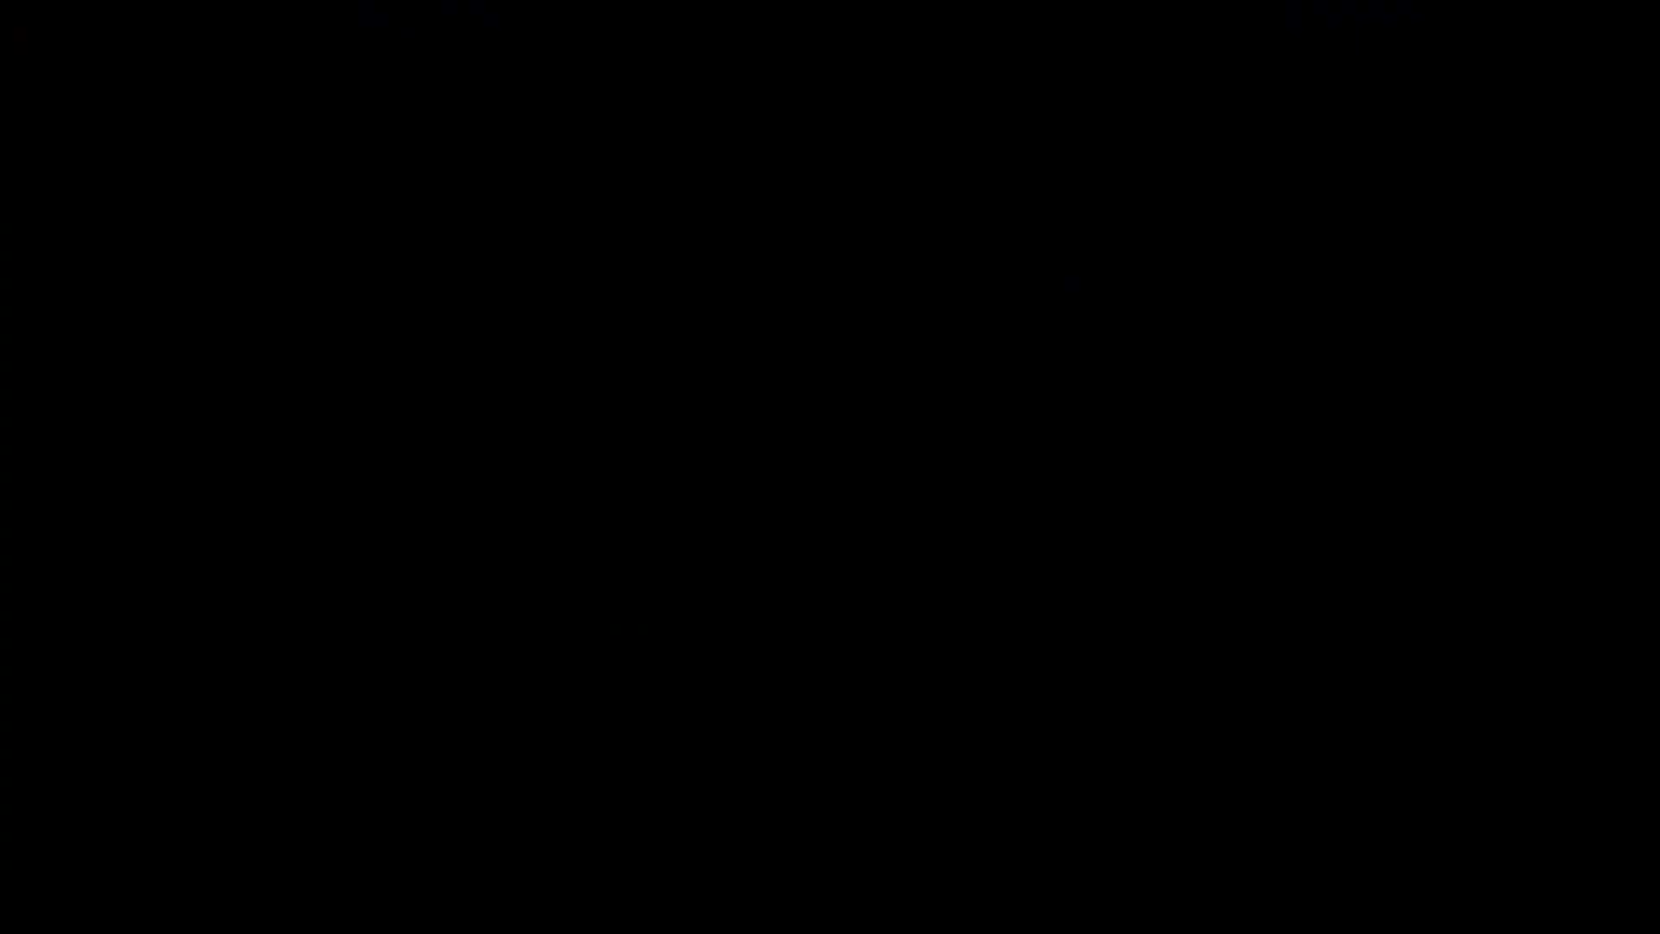